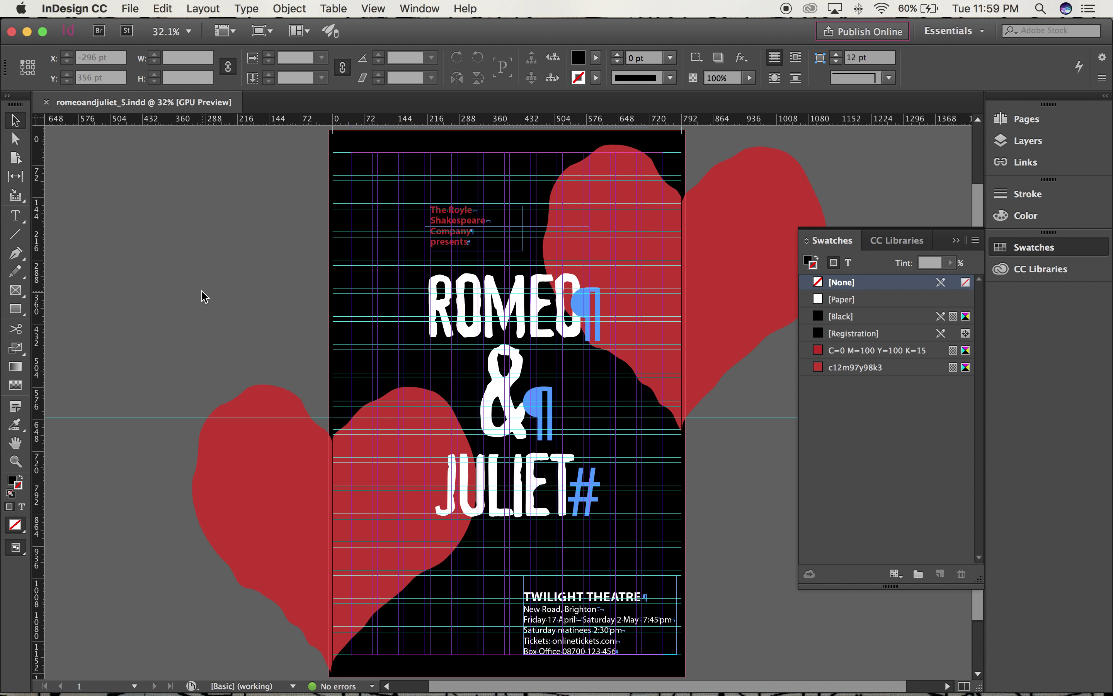
- Preview the finished Romeo & Juliet poster without its guides and frame edges, and return to the normal view
key(w)
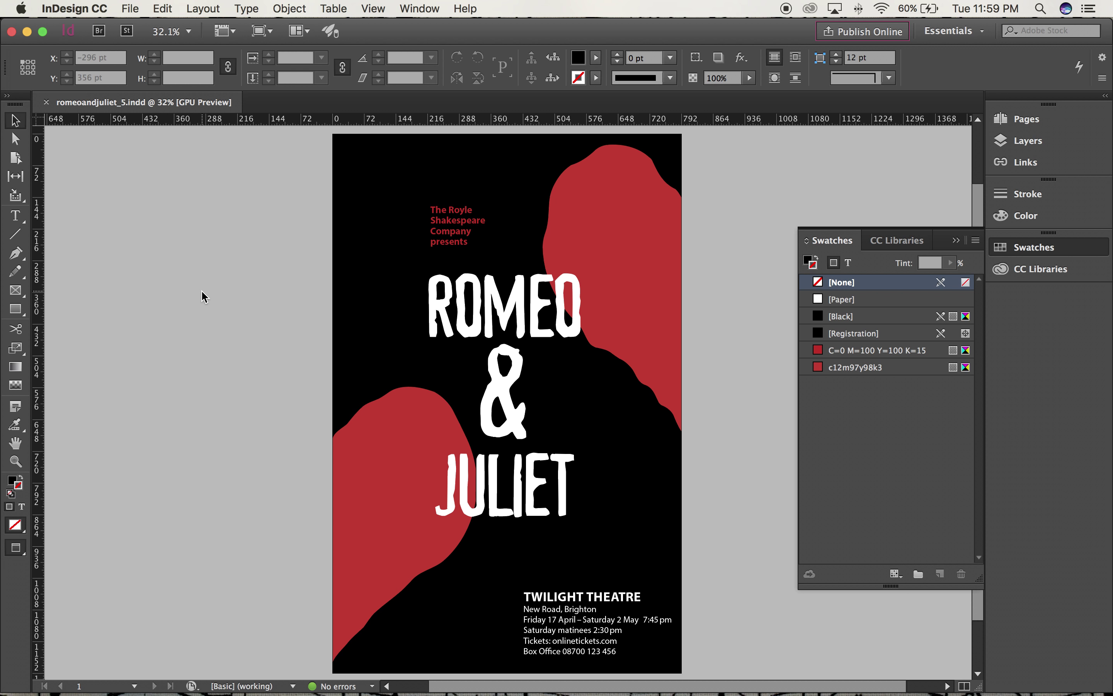
key(w)
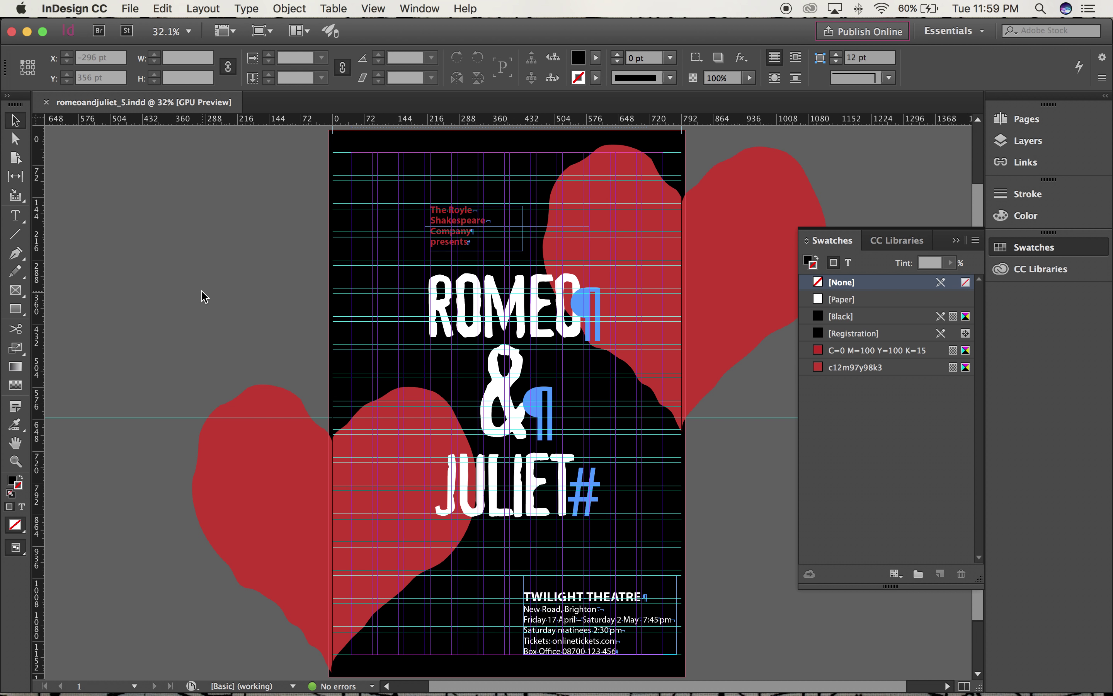
key(w)
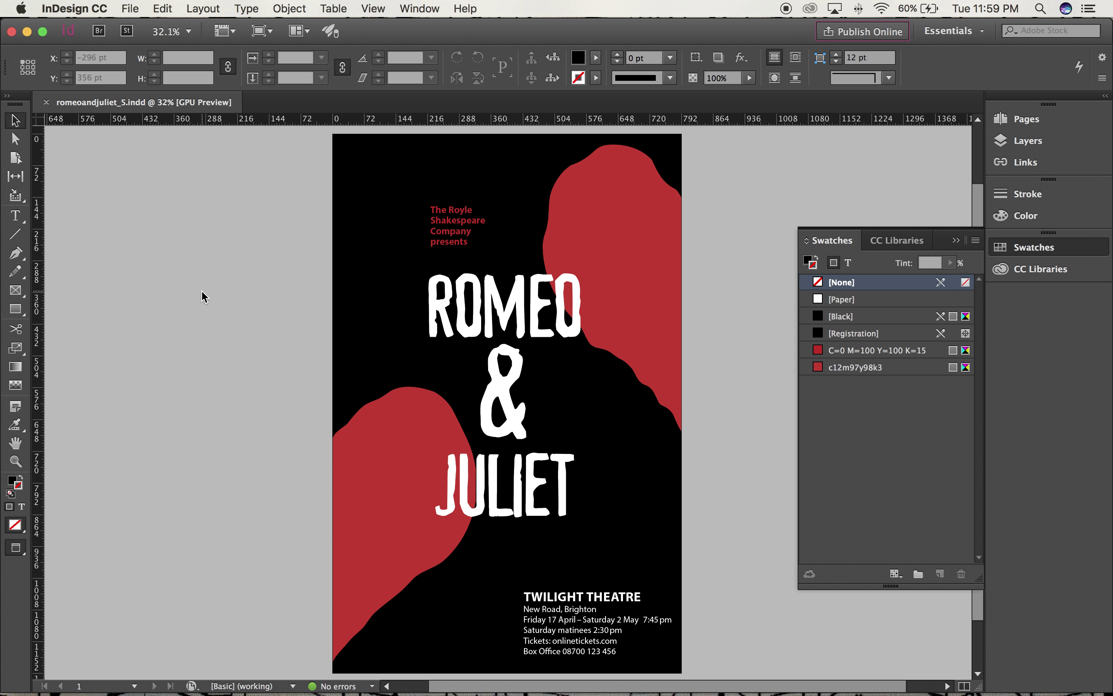
key(w)
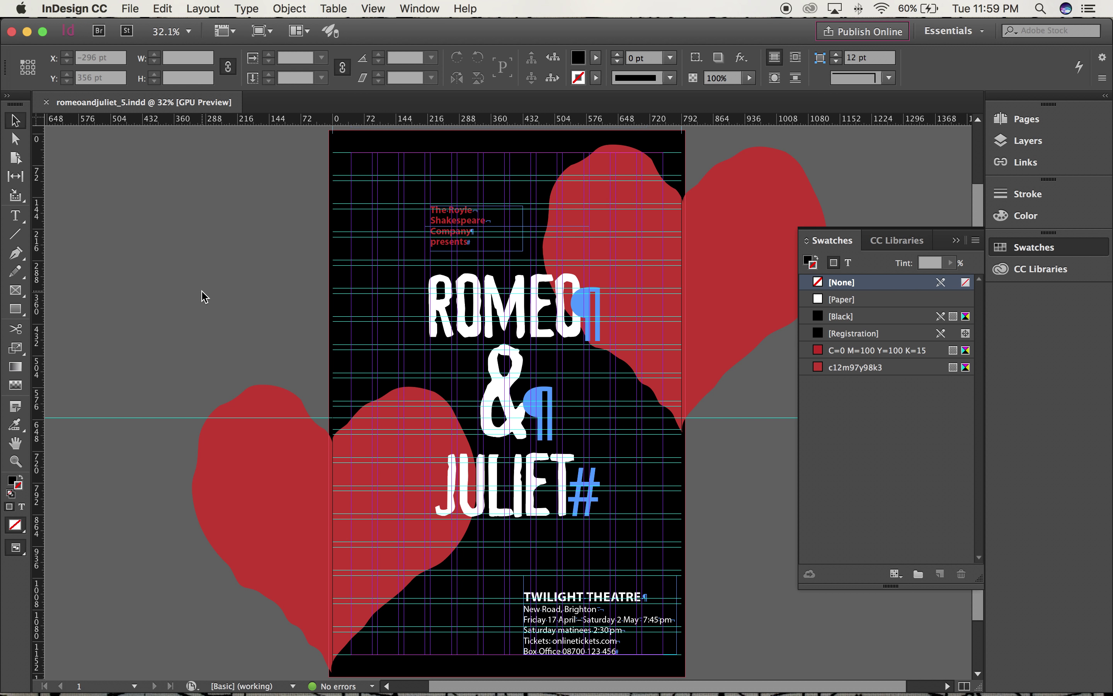
- Switch to Finder and open the font file device-regular.ttf from the Romeo and Juliet parts folder
key(super+Tab)
key(super+Tab)
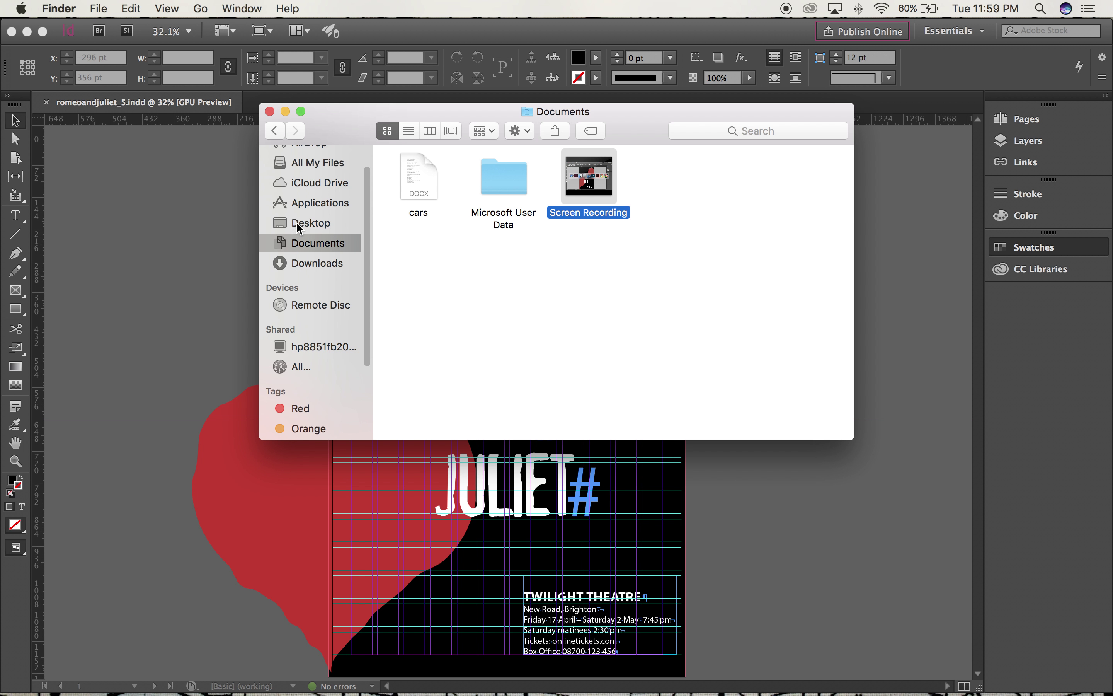
click(275, 133)
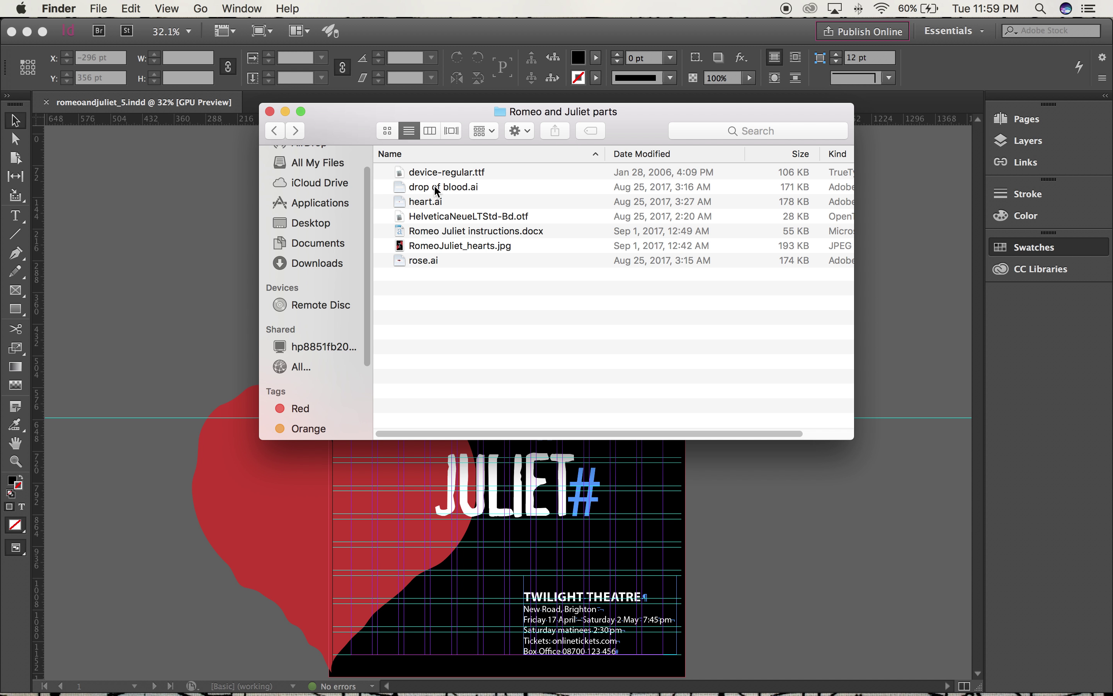
double_click(424, 170)
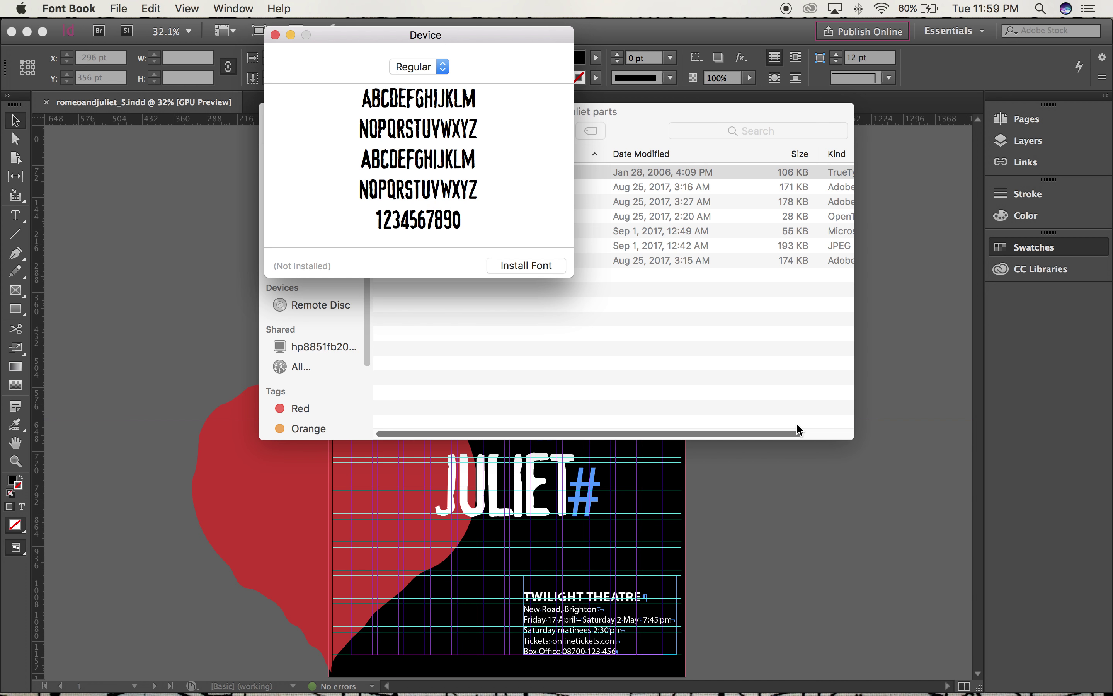
- Install the checked device-regular.ttf font from the Font Validation window, close Font Book and return to InDesign
mouse_move(1094, 693)
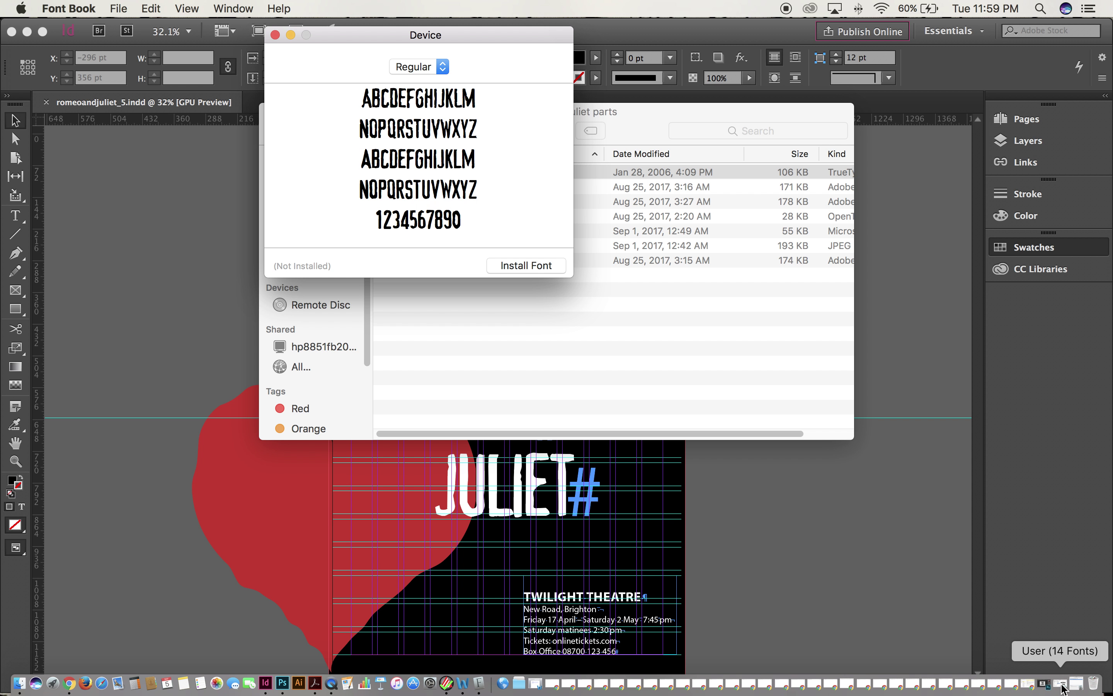
click(1058, 685)
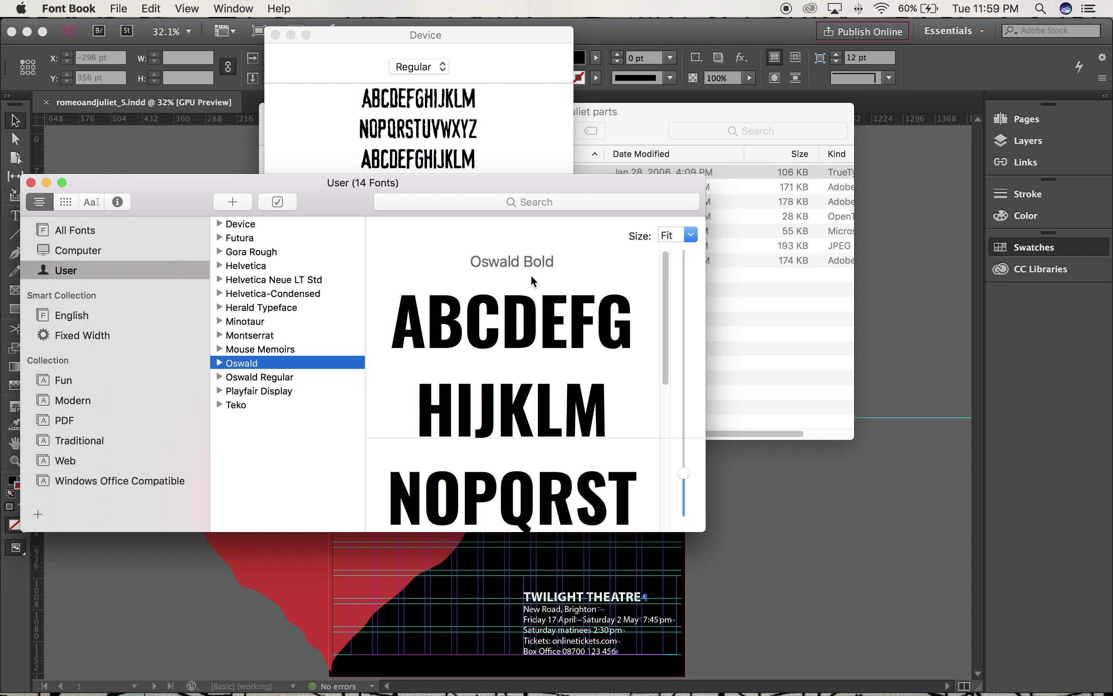
click(1074, 685)
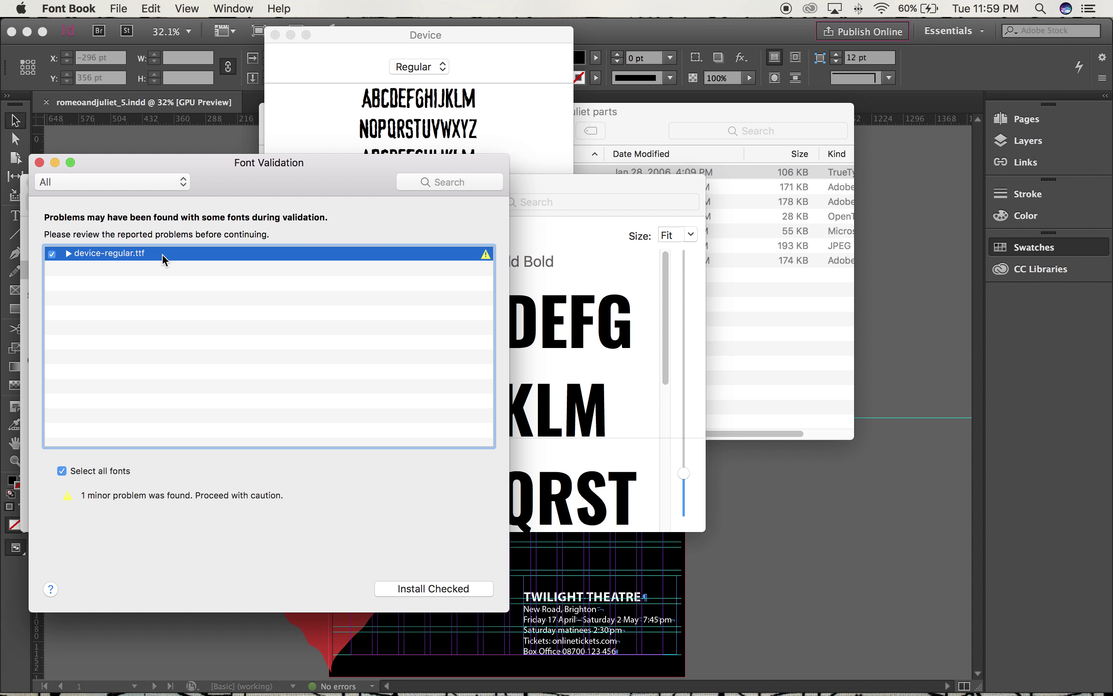
mouse_move(162, 254)
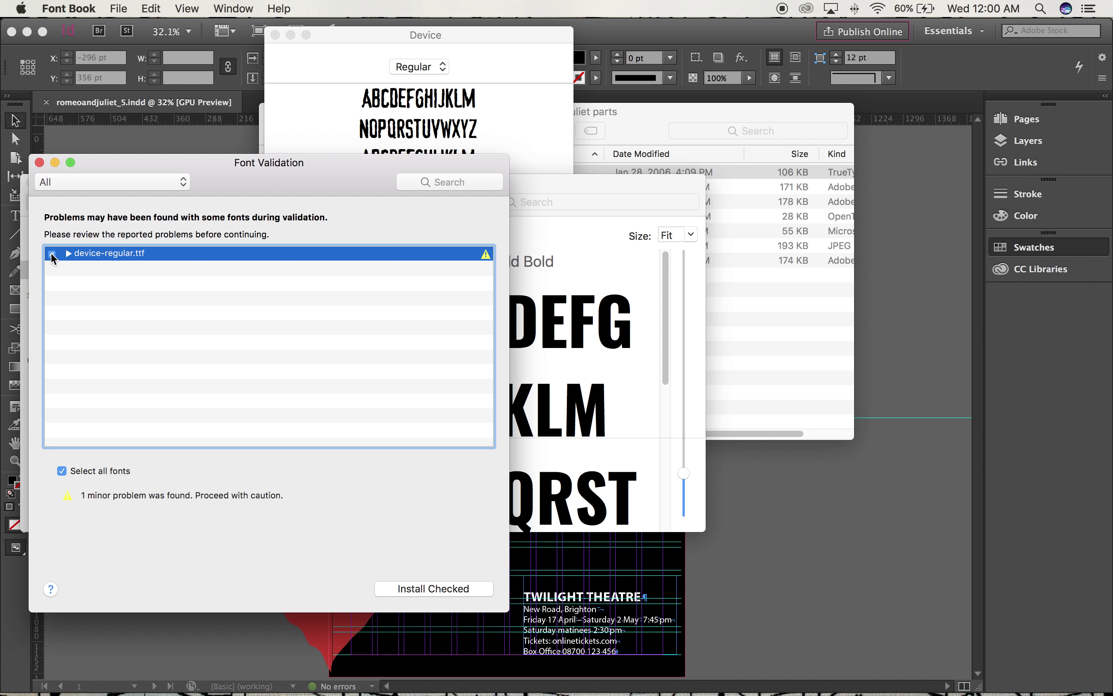
click(404, 589)
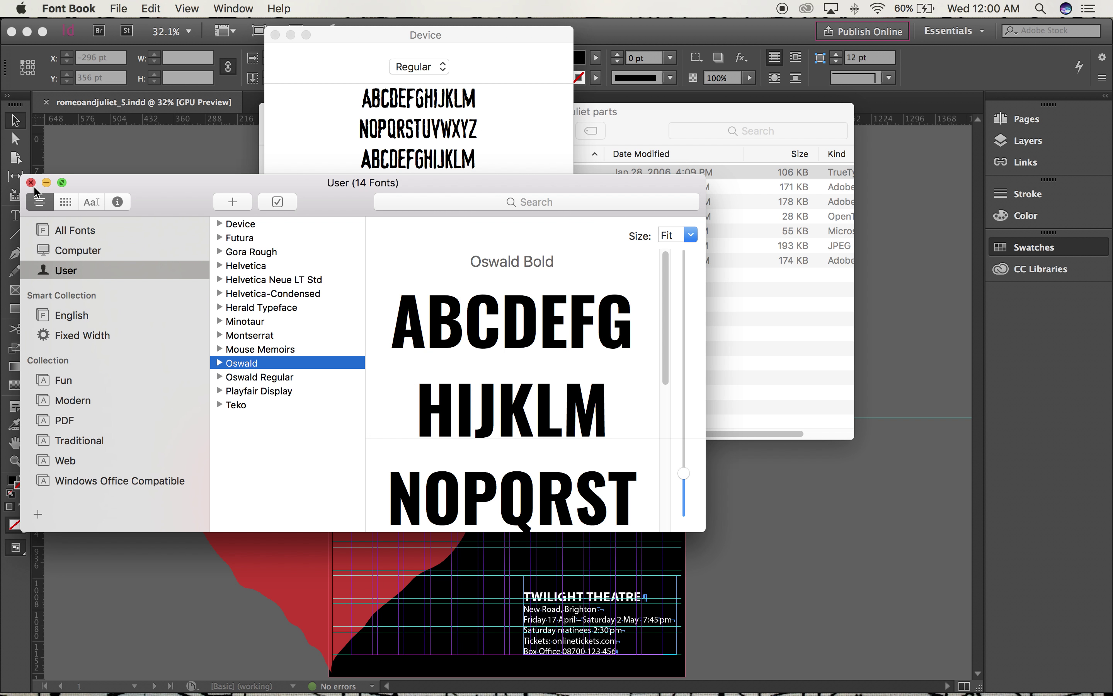
click(31, 182)
click(130, 184)
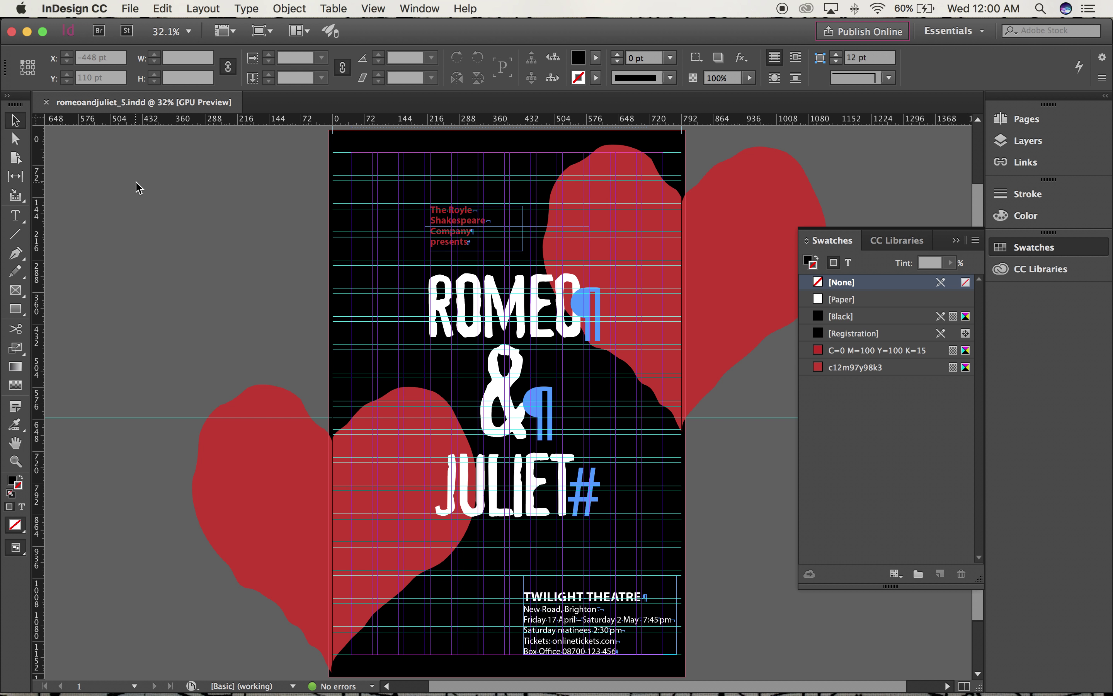
- Start a new print document without facing pages and set the page size to 11 in wide by 17 in high
key(super+n)
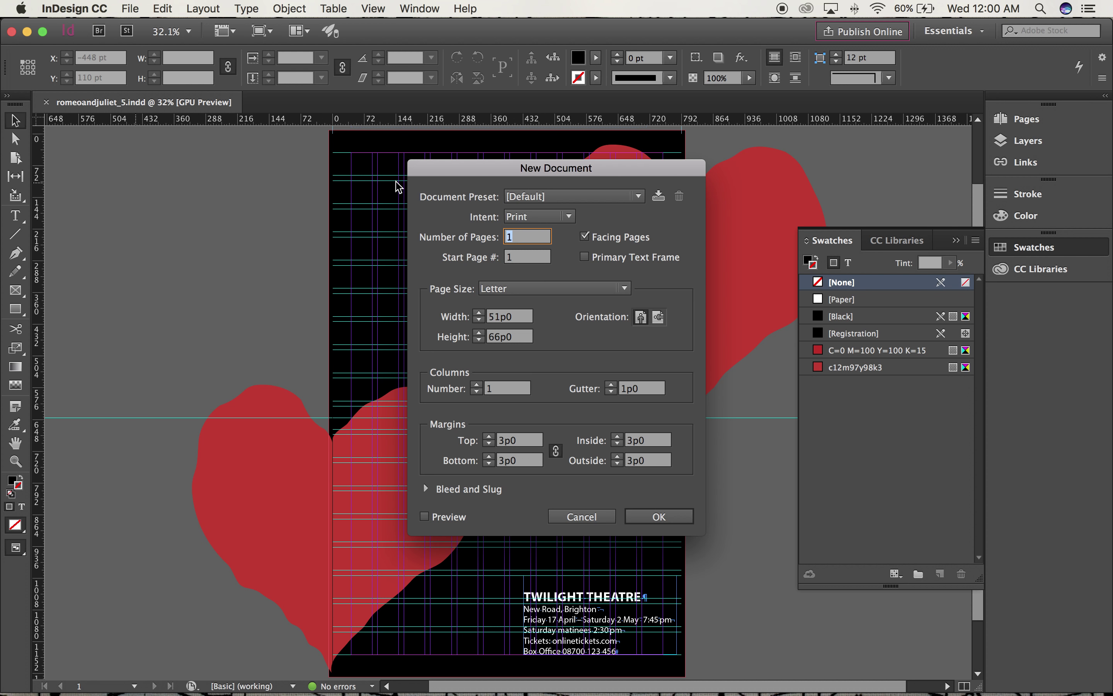
click(584, 237)
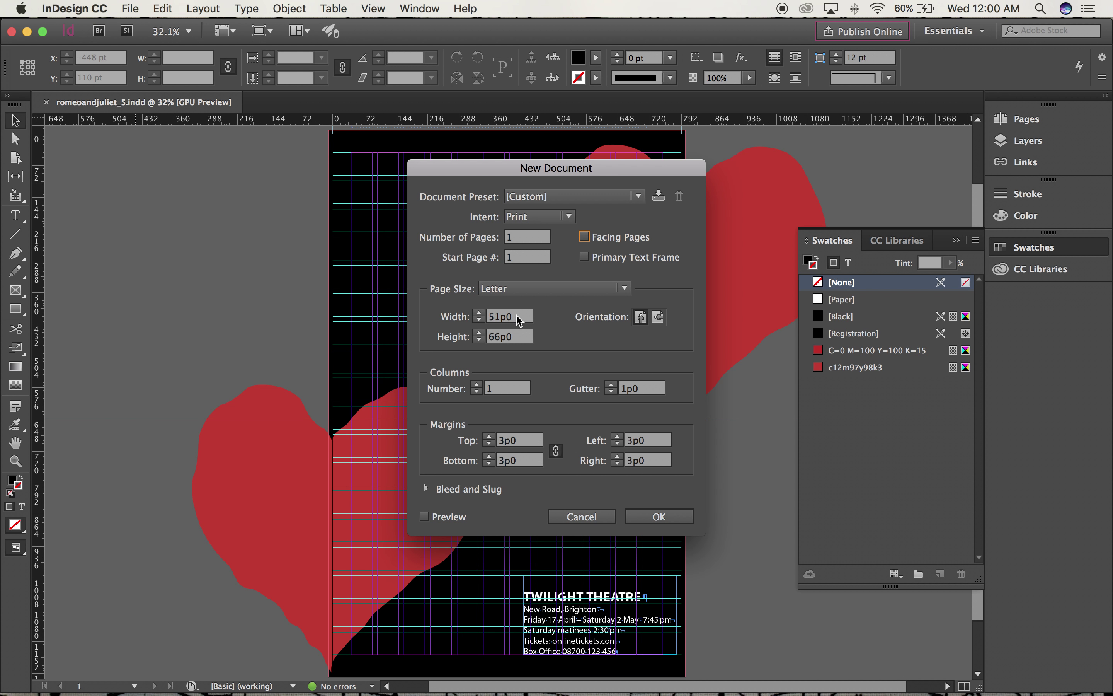
drag(518, 318, 468, 318)
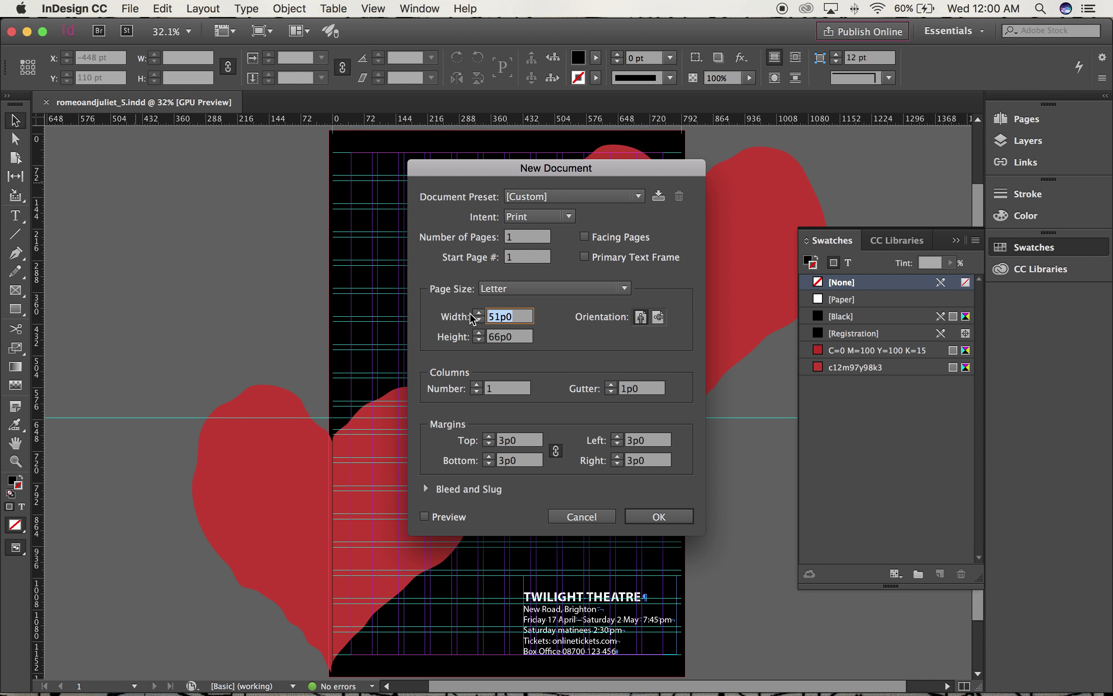
text(12p0)
key(BackSpace)
key(BackSpace)
key(BackSpace)
text(1in)
key(Tab)
text(17in)
key(Tab)
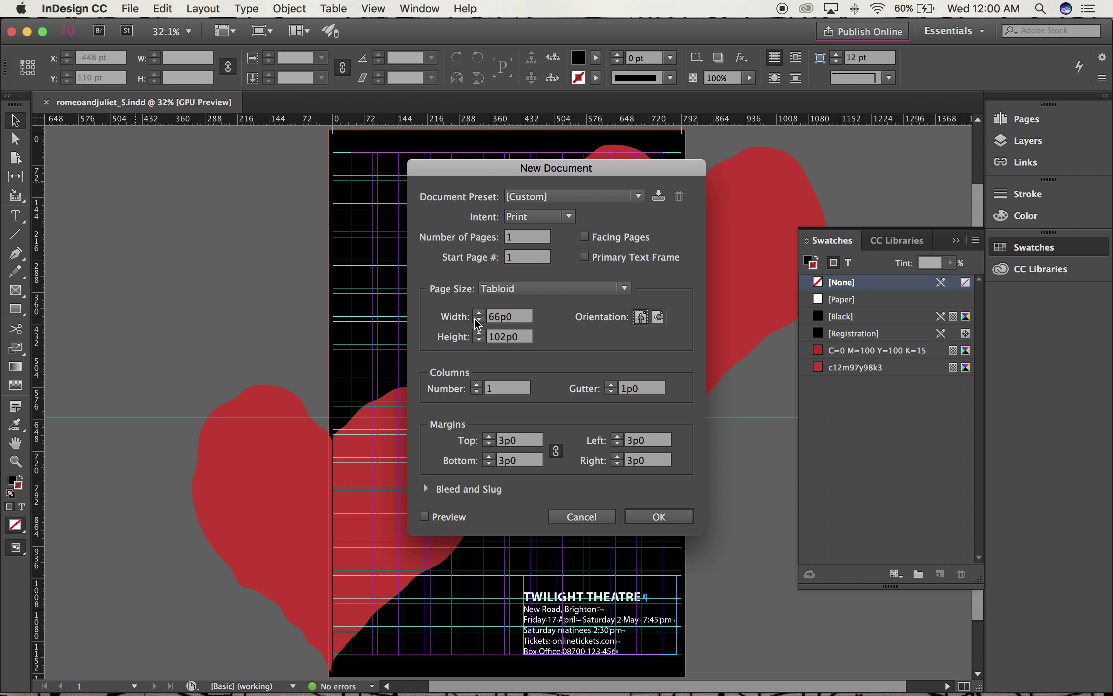
- Set all four page margins to 0p42 and create the document
double_click(526, 445)
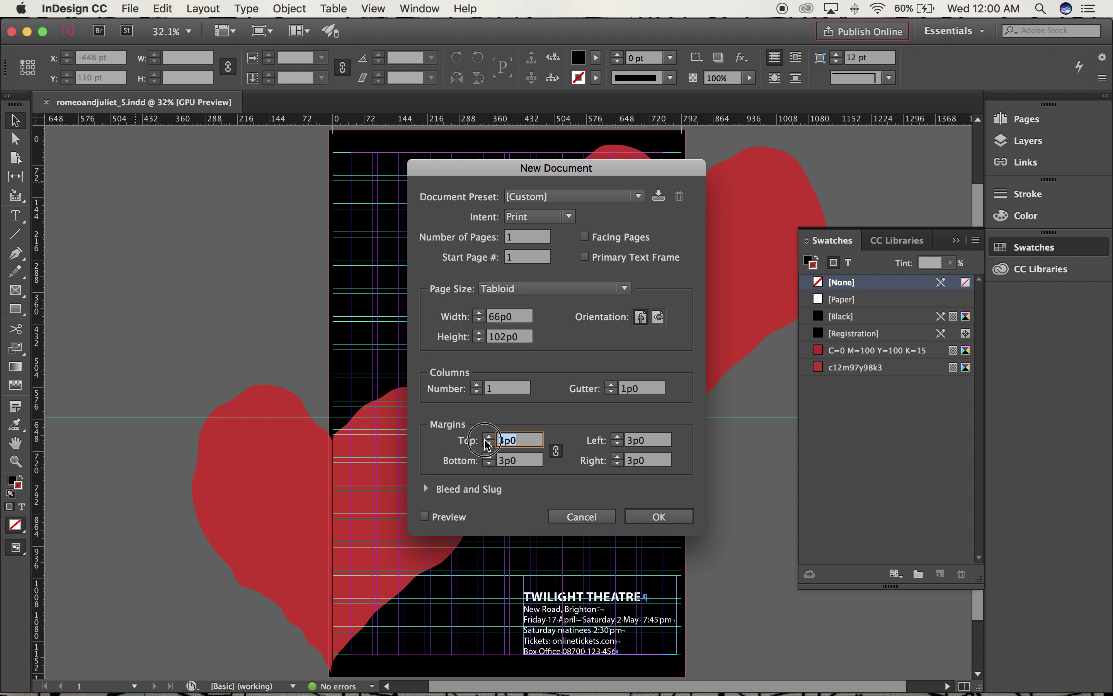
text(0p42)
key(Tab)
click(641, 517)
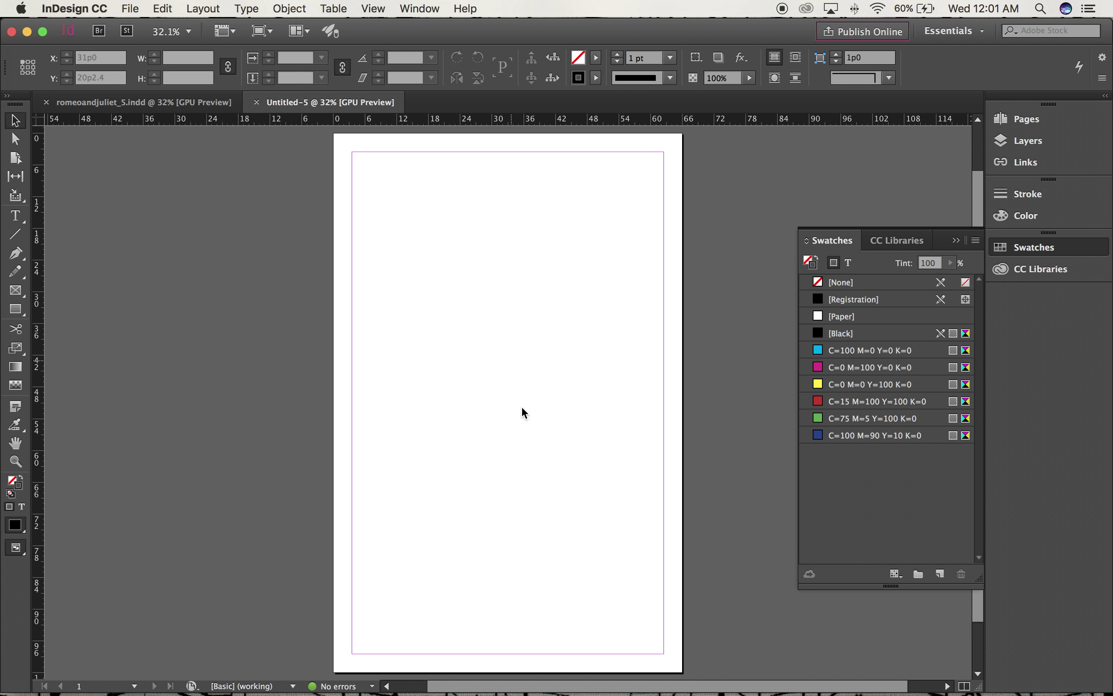
- Place a vertical guide at 33p0 and a horizontal page guide at 51p0 to mark the page's centre
click(37, 382)
drag(38, 383, 510, 373)
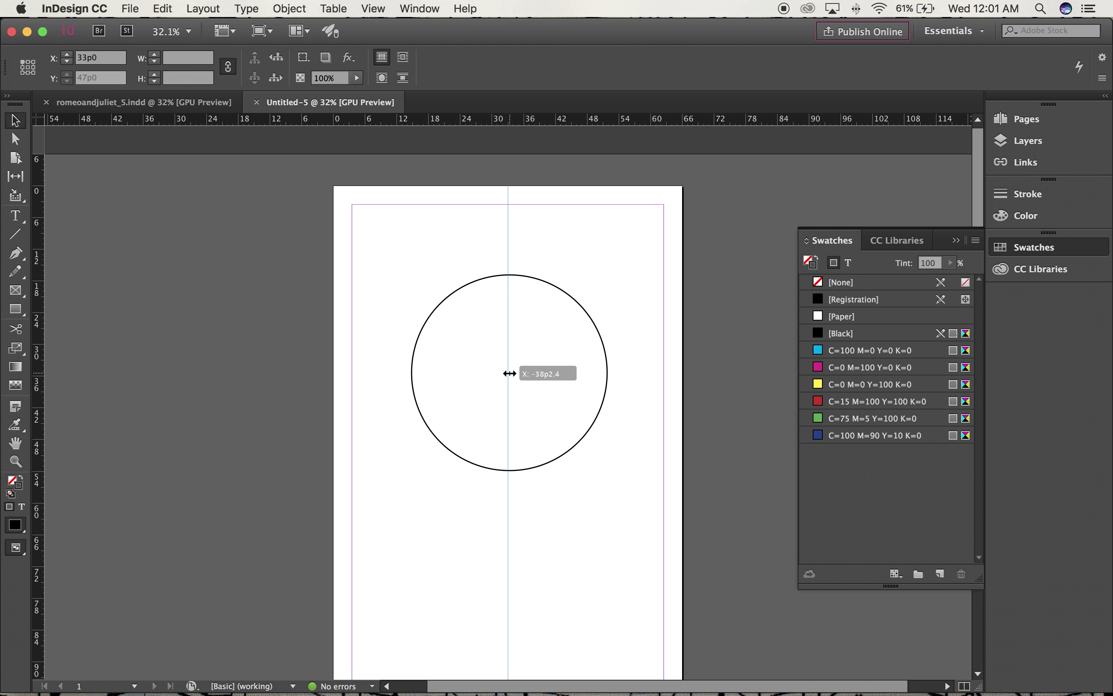
drag(510, 373, 508, 372)
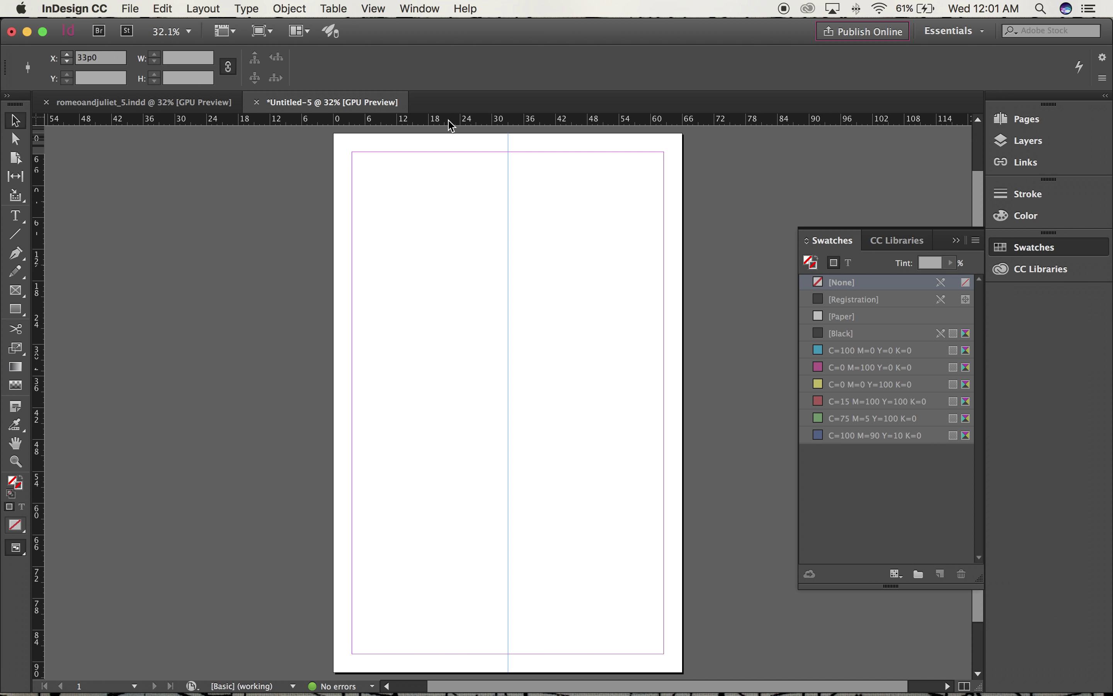
drag(448, 121, 447, 401)
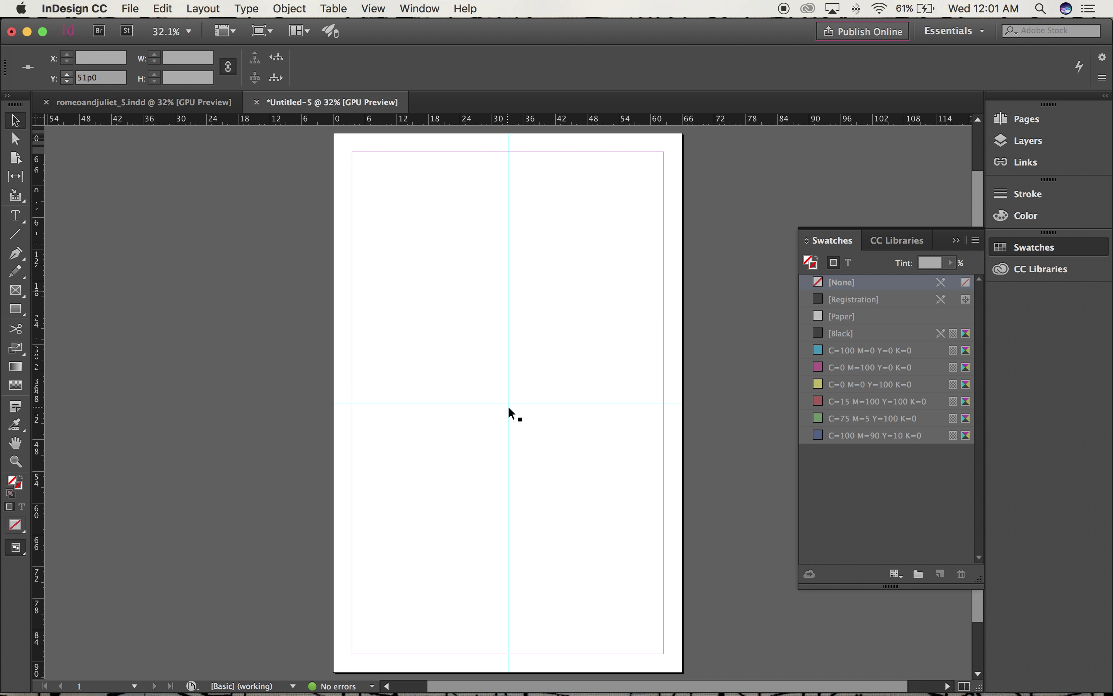
click(285, 385)
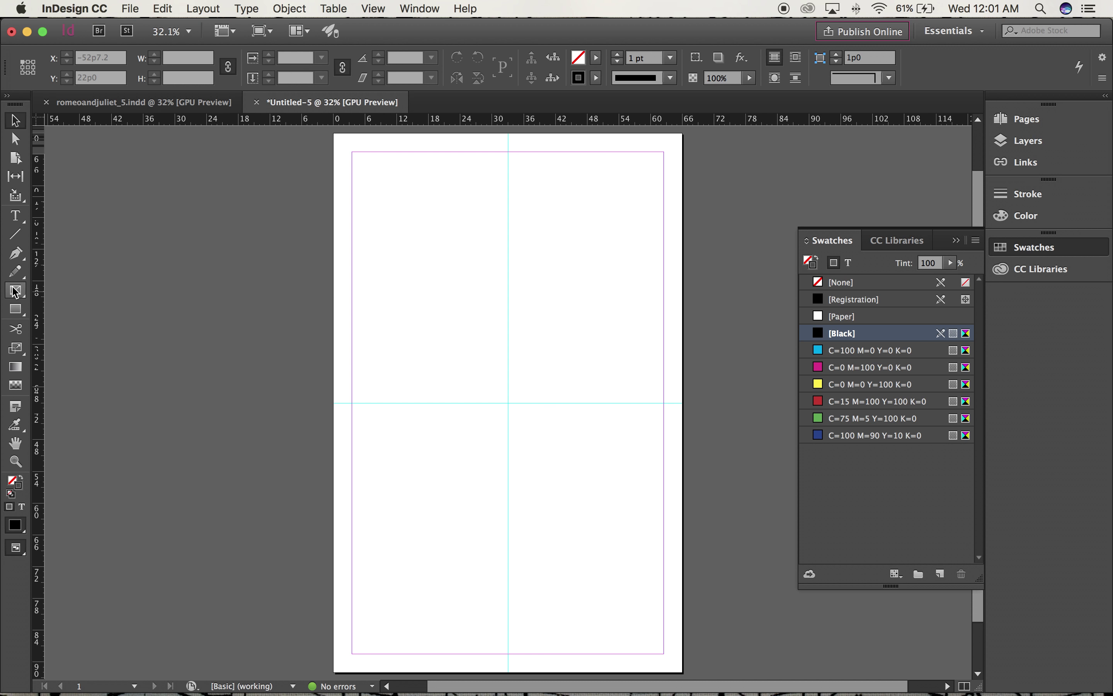
- Draw a freehand rectangle on the page and resize it to about 48p10 by 32p2 in the upper half
click(14, 311)
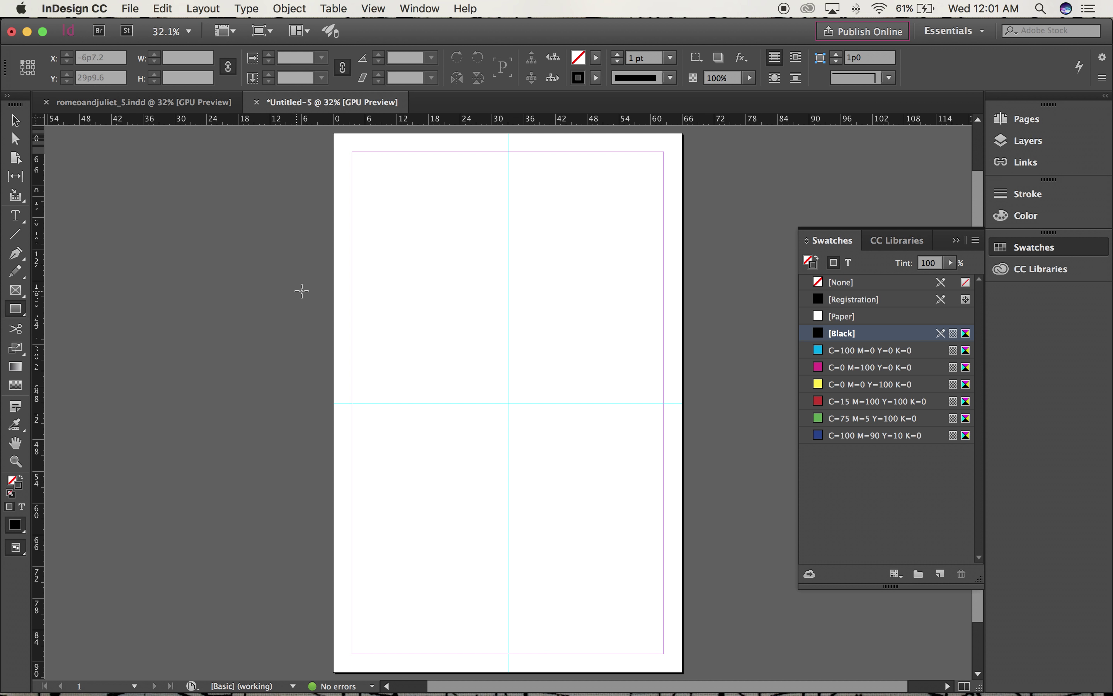
mouse_move(388, 212)
mouse_down()
mouse_move(448, 307)
mouse_move(528, 331)
mouse_move(523, 385)
mouse_move(572, 518)
mouse_up()
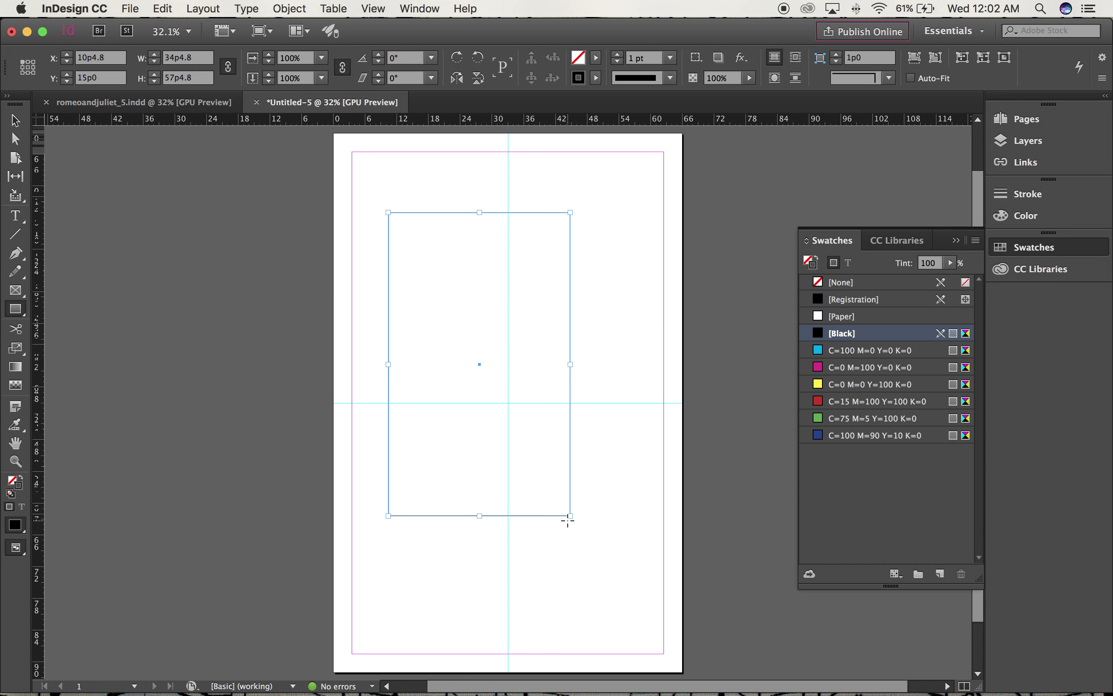
drag(571, 516, 641, 597)
key(super+z)
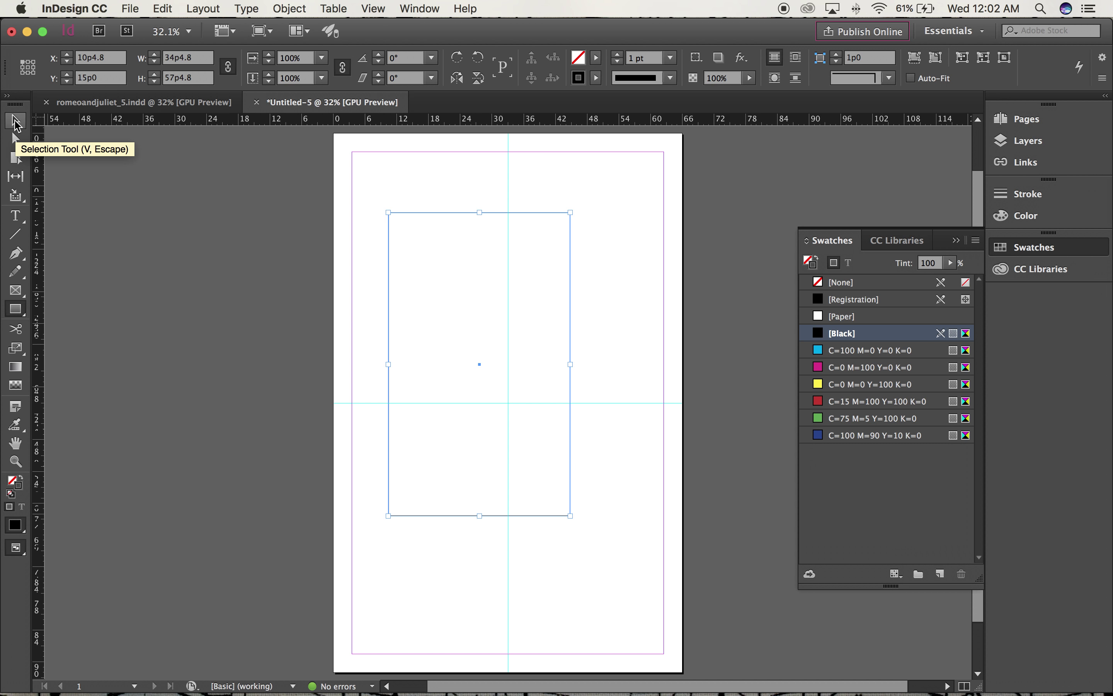
click(15, 121)
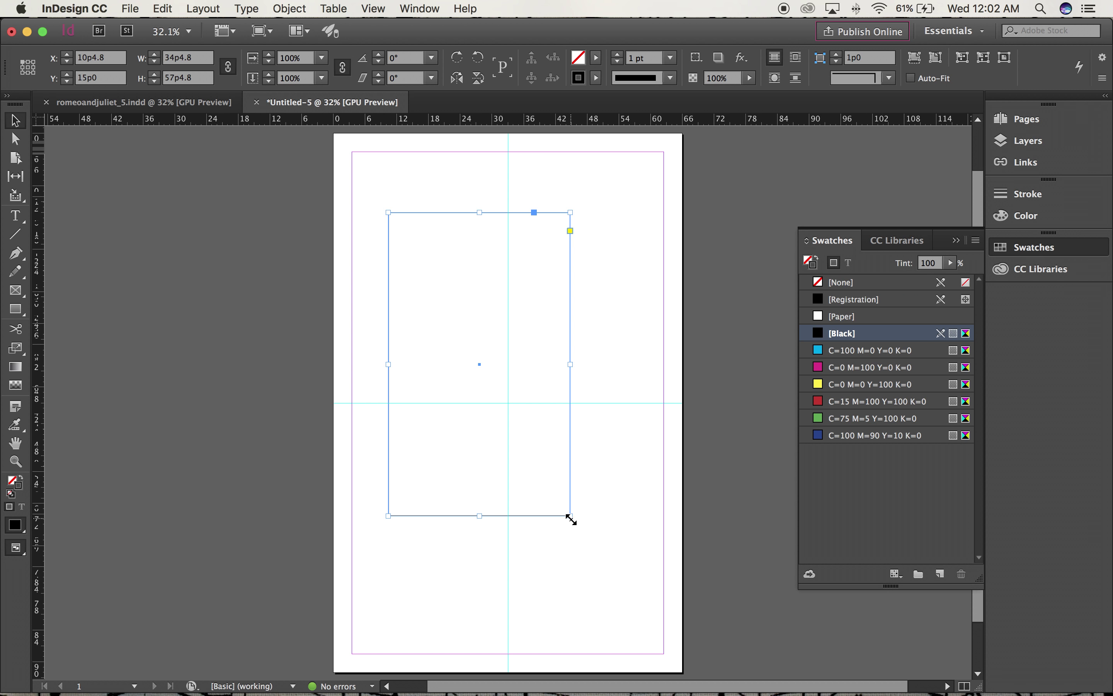
drag(571, 516, 647, 382)
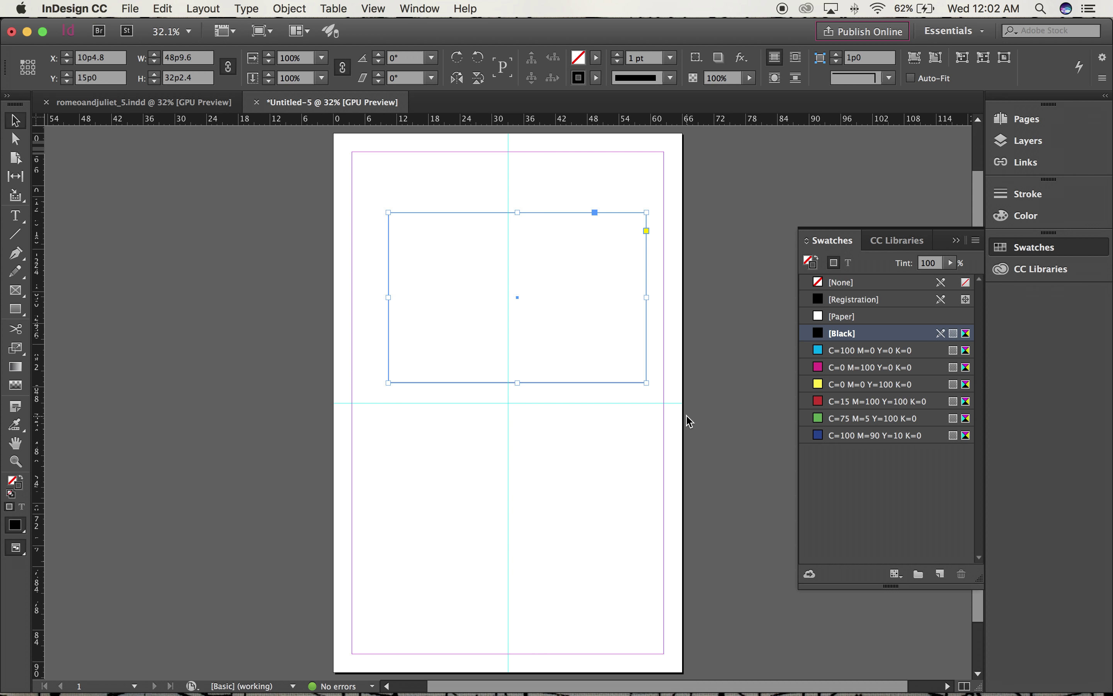
click(690, 420)
- Create a rectangle exactly 11 in wide by 17 in high, starting near the page's upper-left corner
click(17, 312)
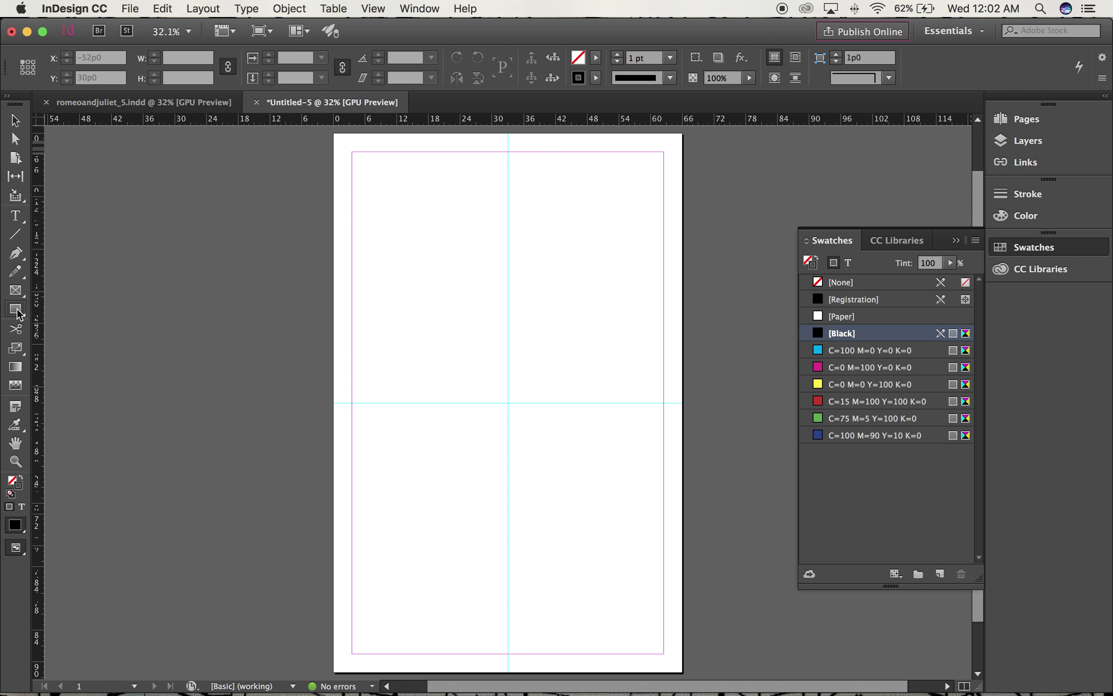
click(344, 147)
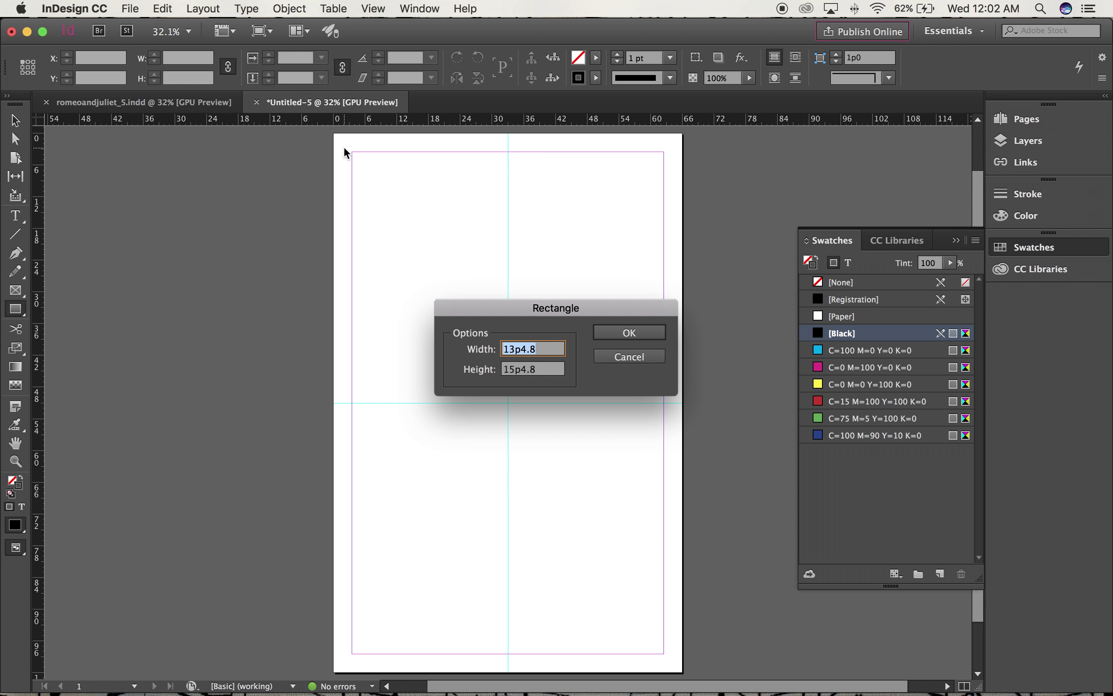
text(11in)
key(Tab)
text(1)
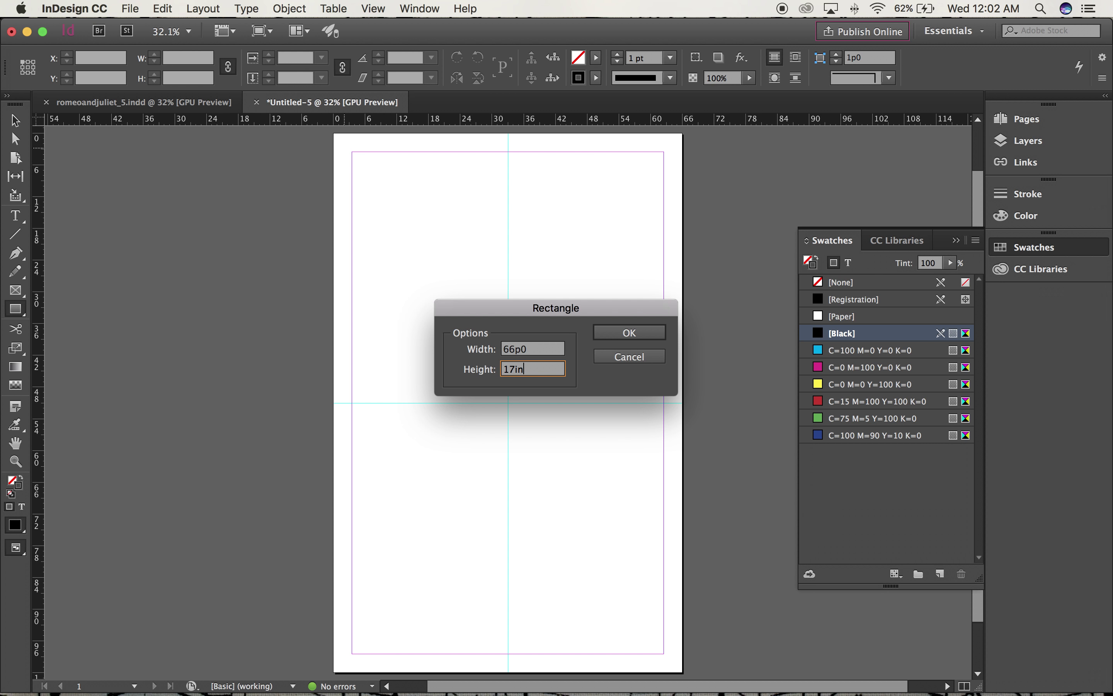
key(Return)
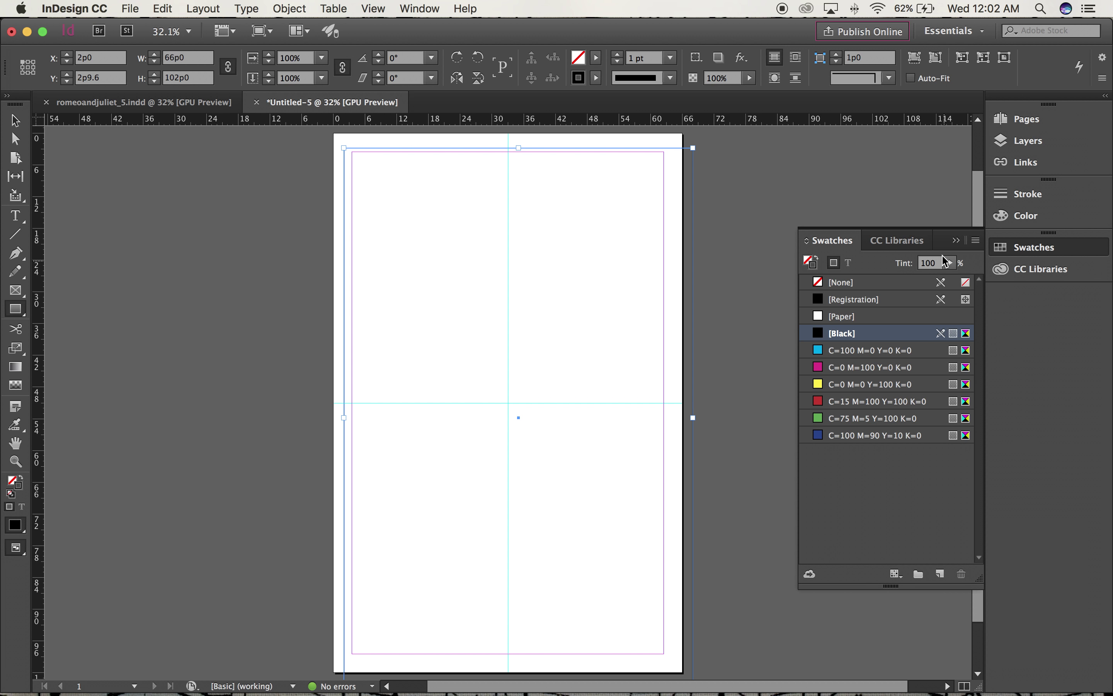
- Remove the full-page rectangle's stroke with [None] and fill it with [Black]
click(1022, 254)
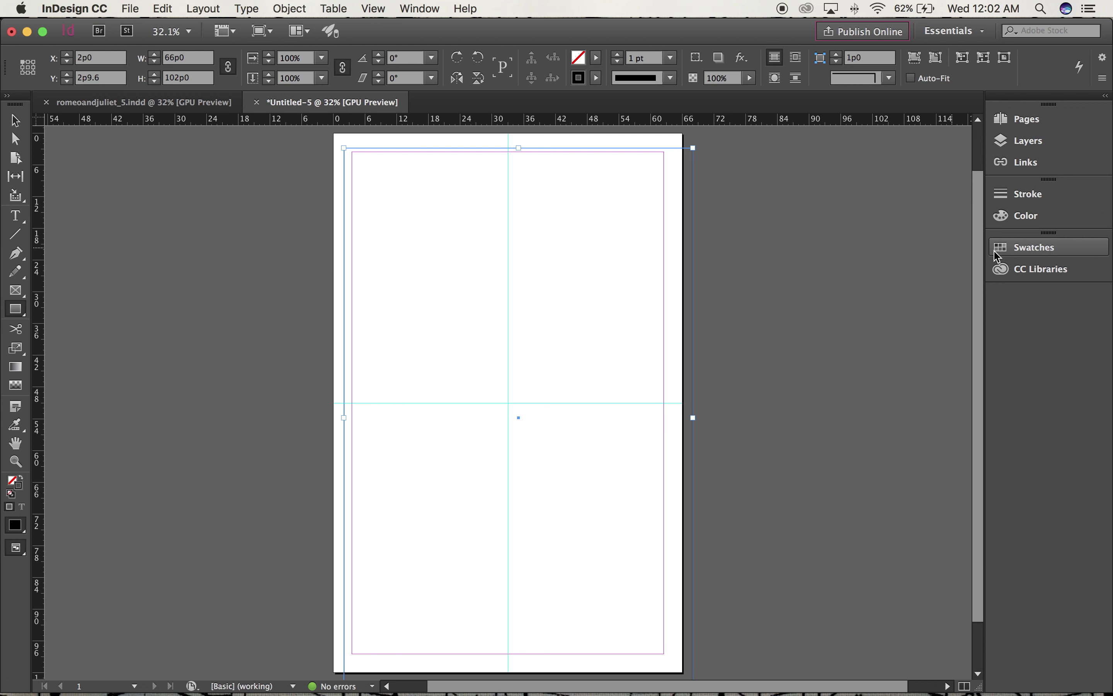
click(1002, 252)
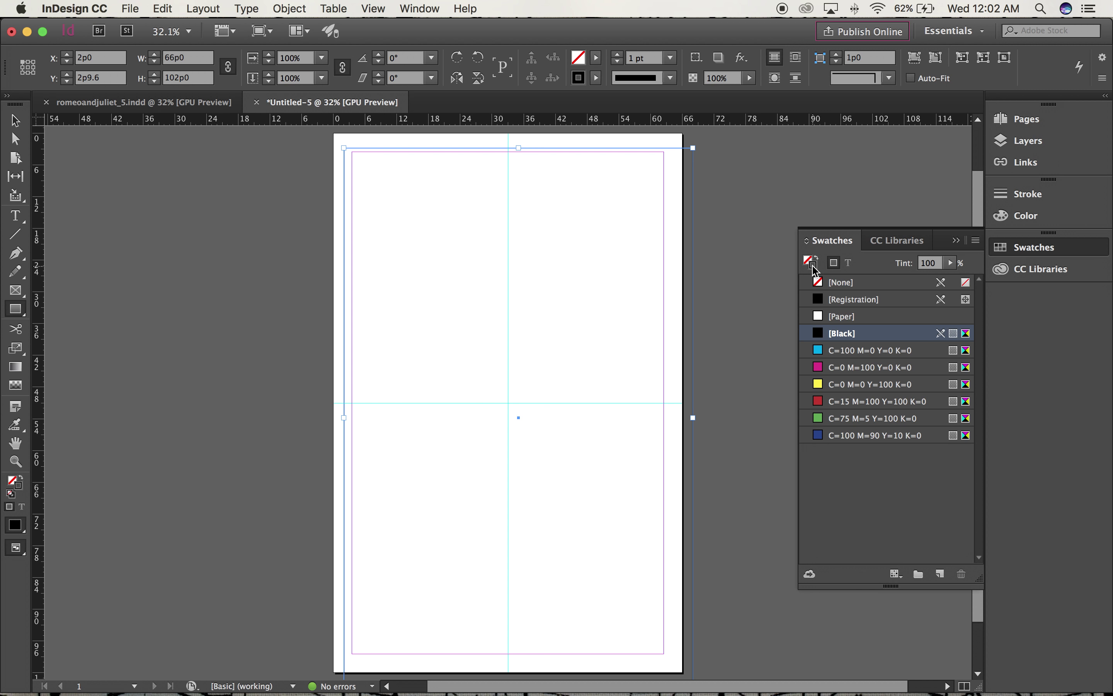
click(837, 282)
click(809, 260)
click(842, 334)
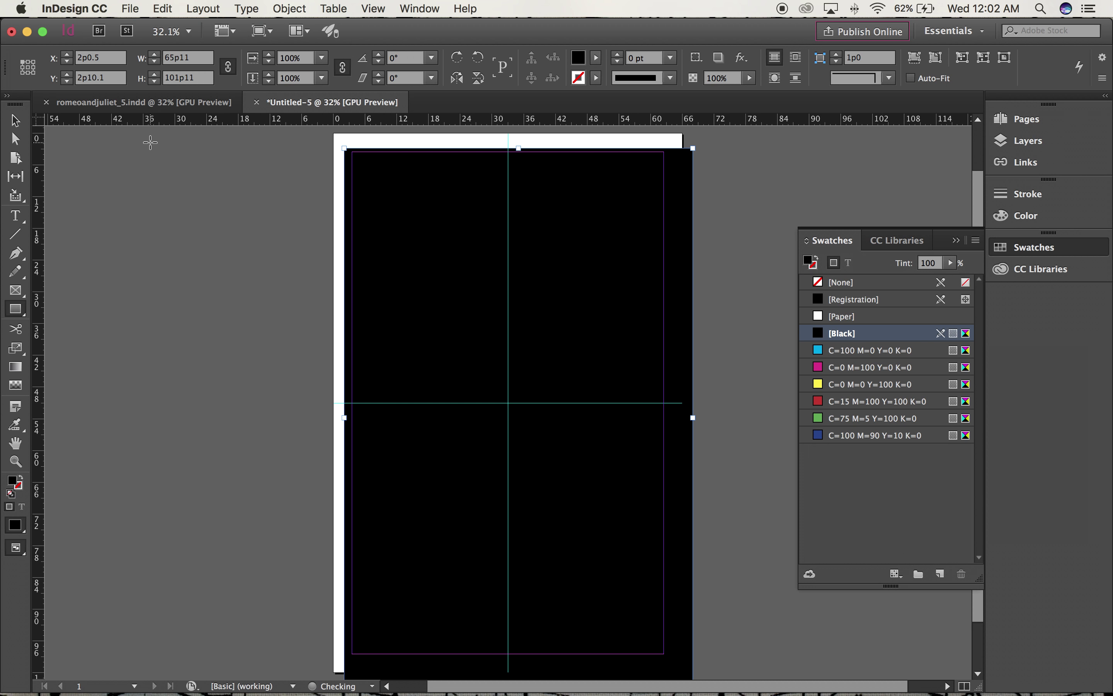
- Move the black rectangle back over the page and set its X and Y position to 0
click(15, 120)
click(388, 200)
drag(387, 200, 377, 186)
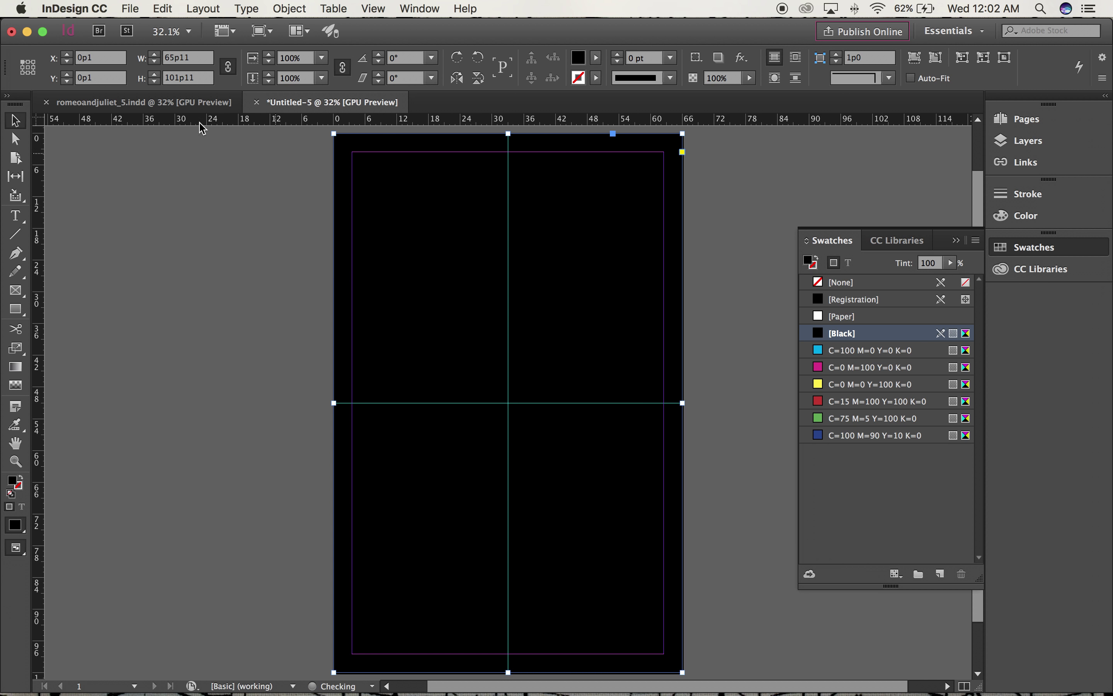
click(80, 58)
text(0)
key(Tab)
text(0)
key(Tab)
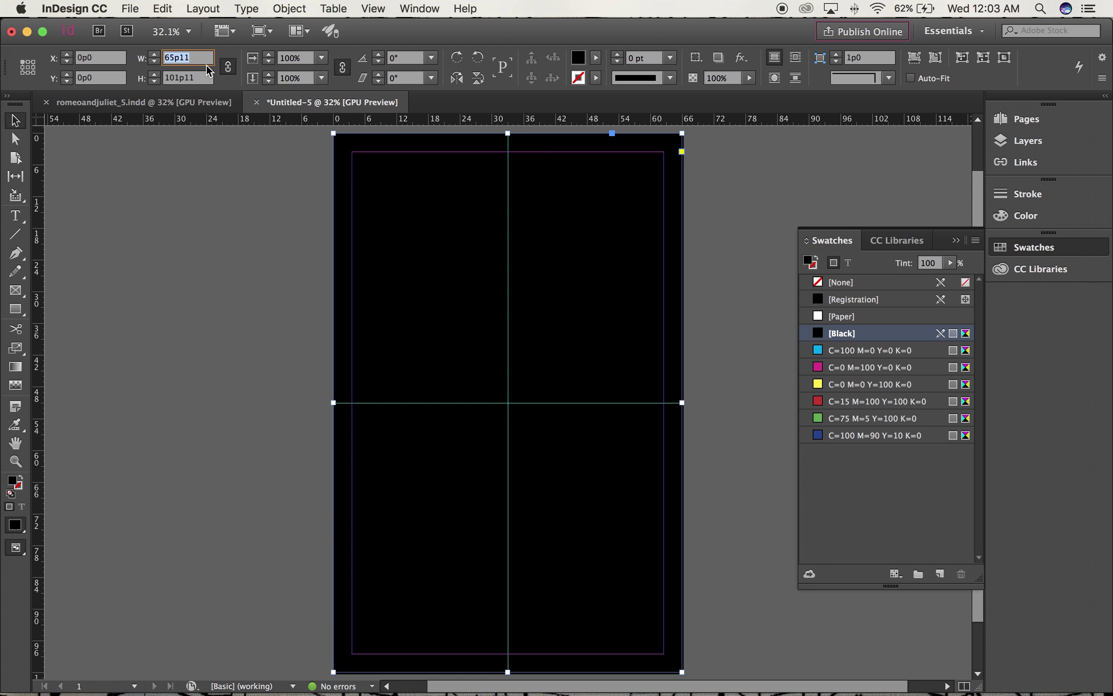
- Set the black rectangle's width to 66p and height to 102p, and lock it in place
text(66p)
key(Tab)
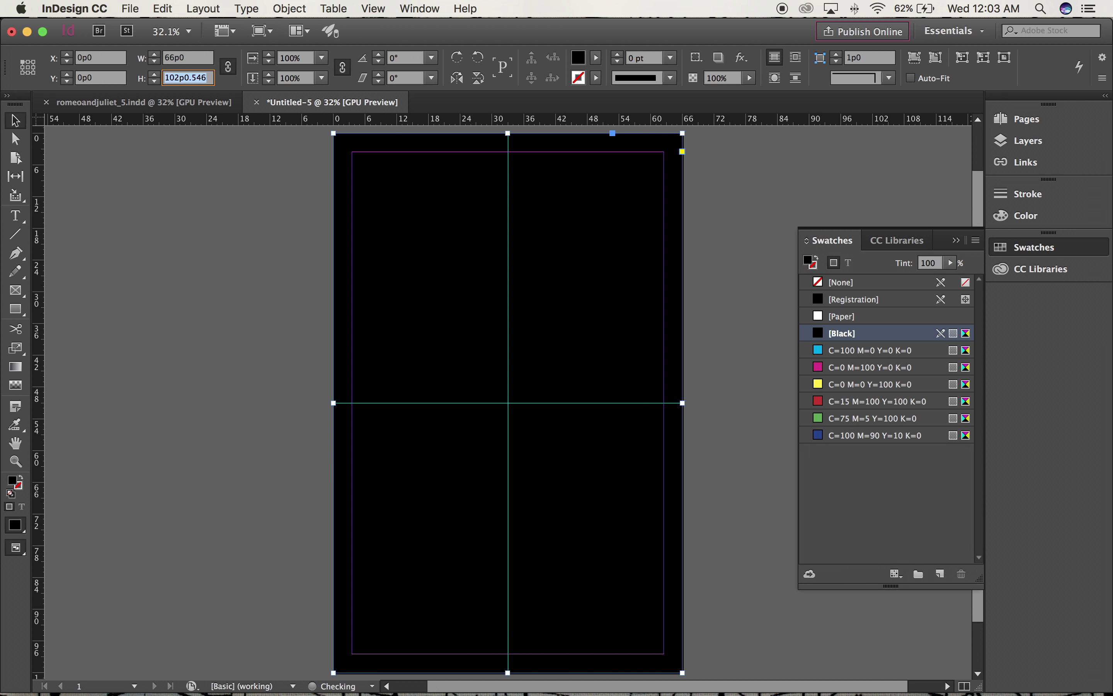
text(102p)
key(Return)
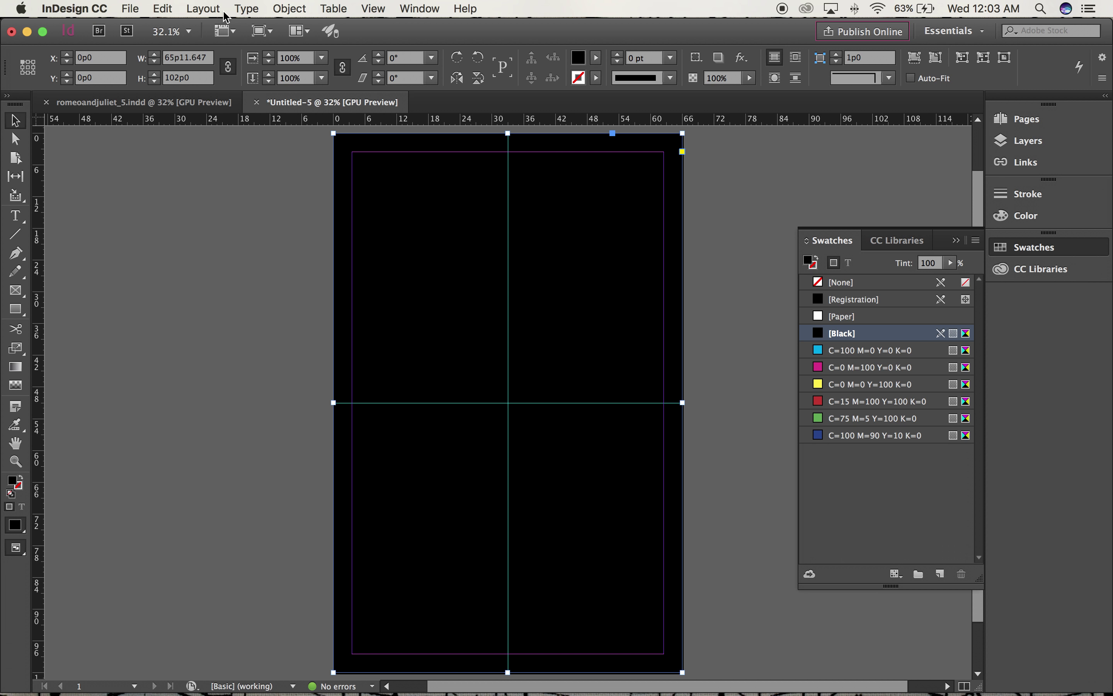
click(295, 13)
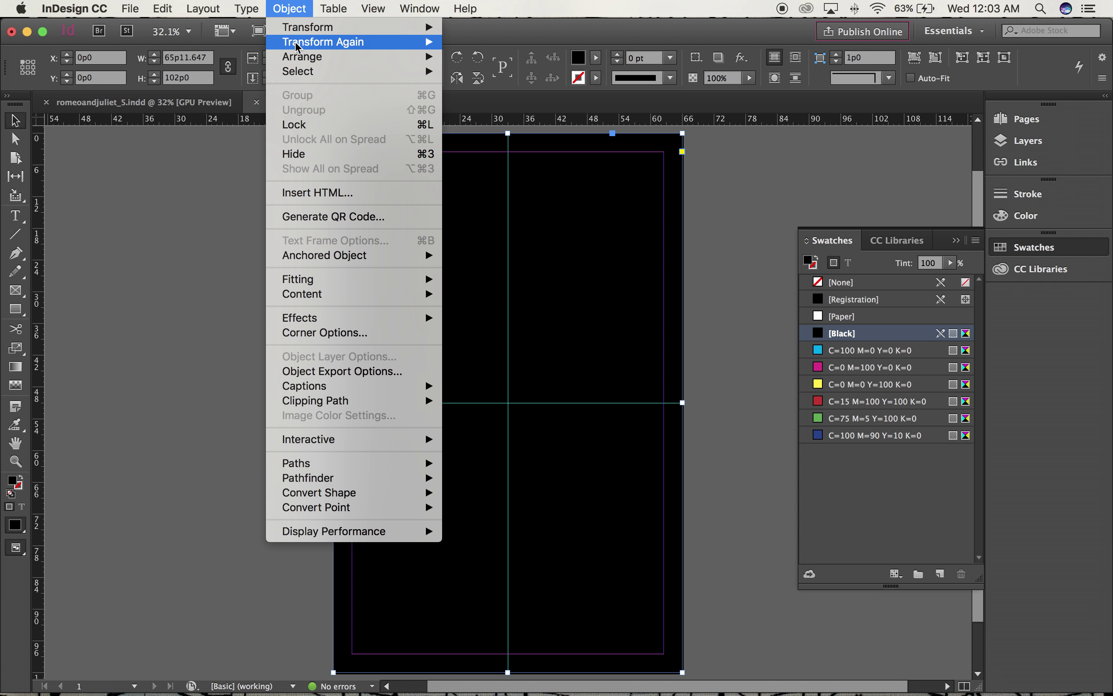
click(307, 126)
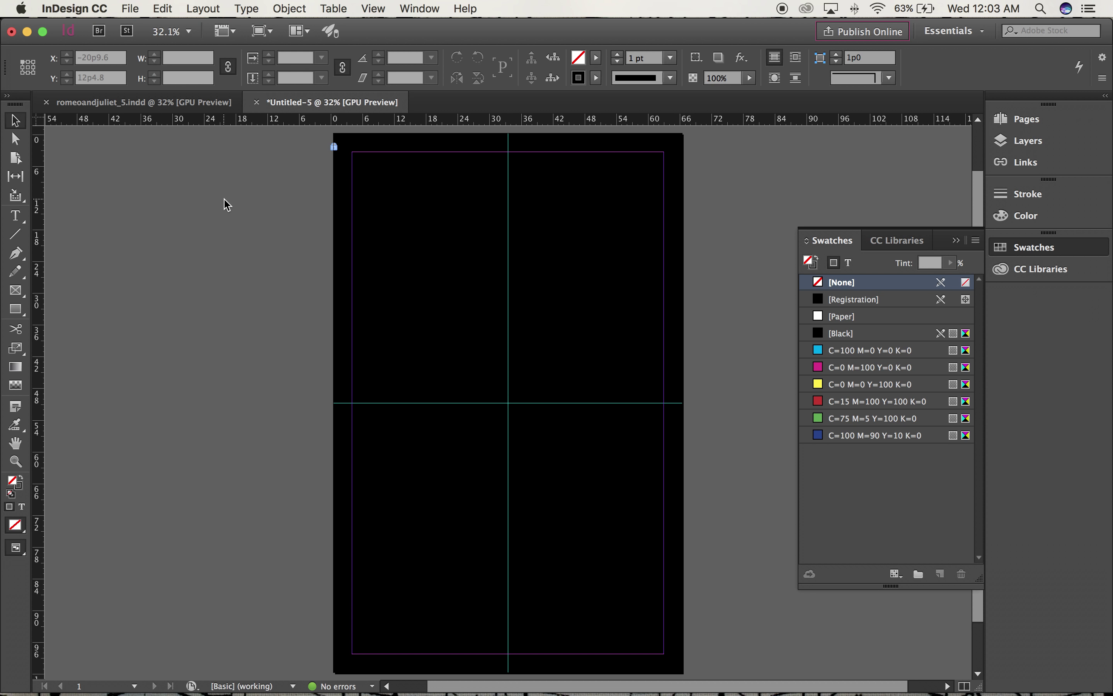
- Place heart.ai from the Romeo and Juliet parts folder and move it into the page's upper-right area, at about X 34p0, Y 12p9.6
click(131, 9)
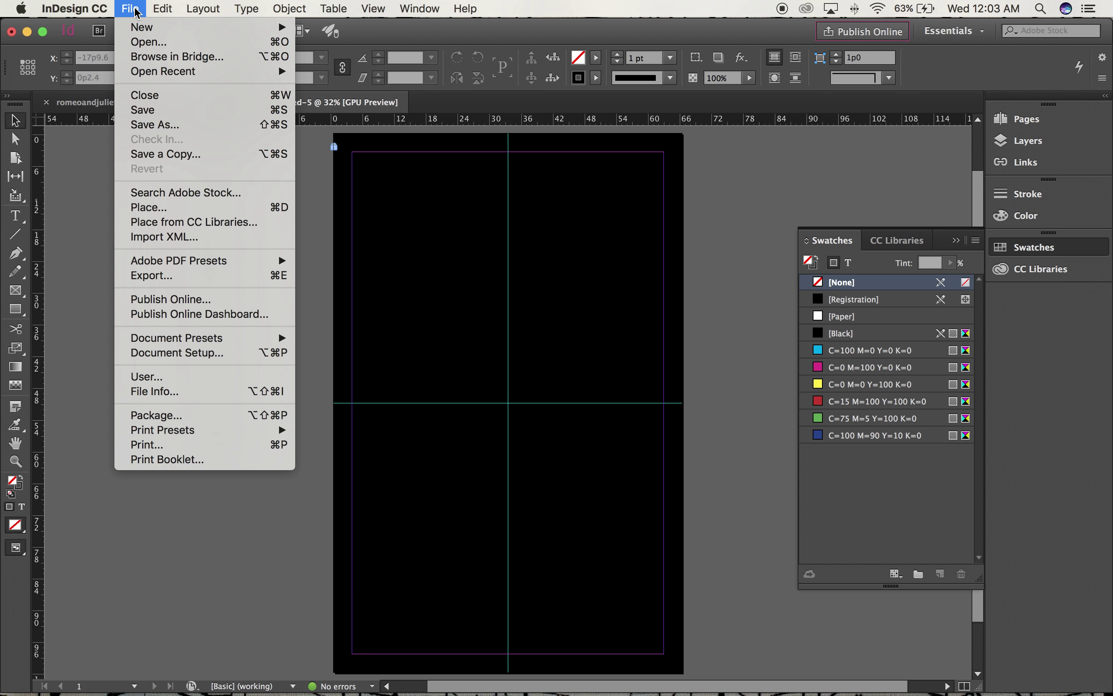
click(155, 210)
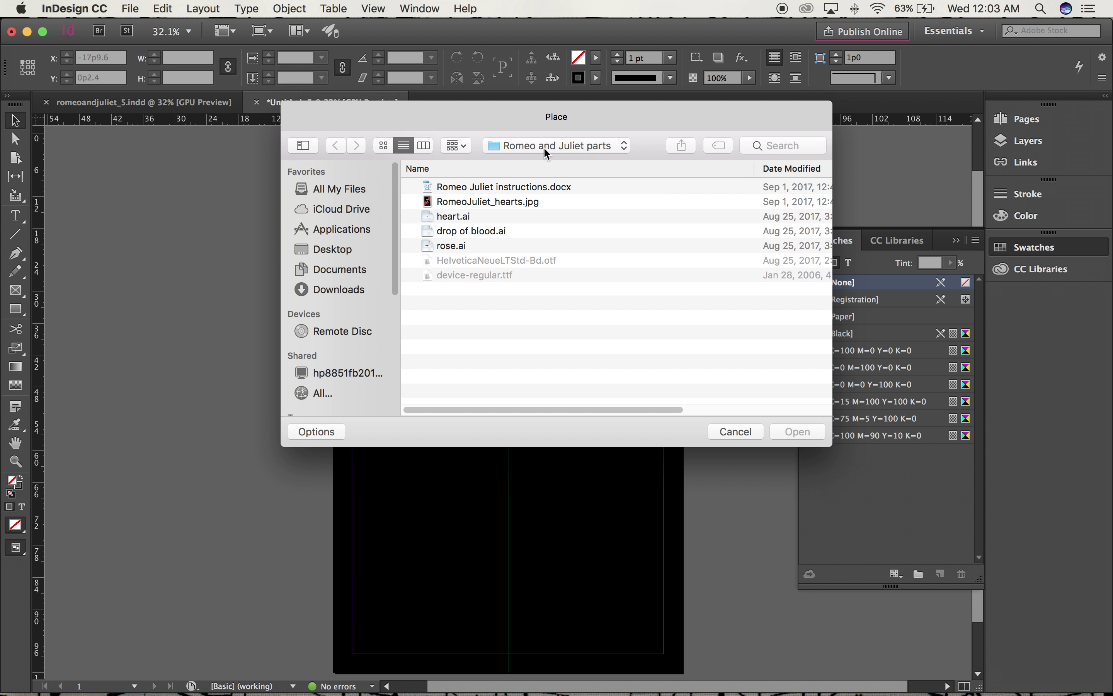
click(453, 216)
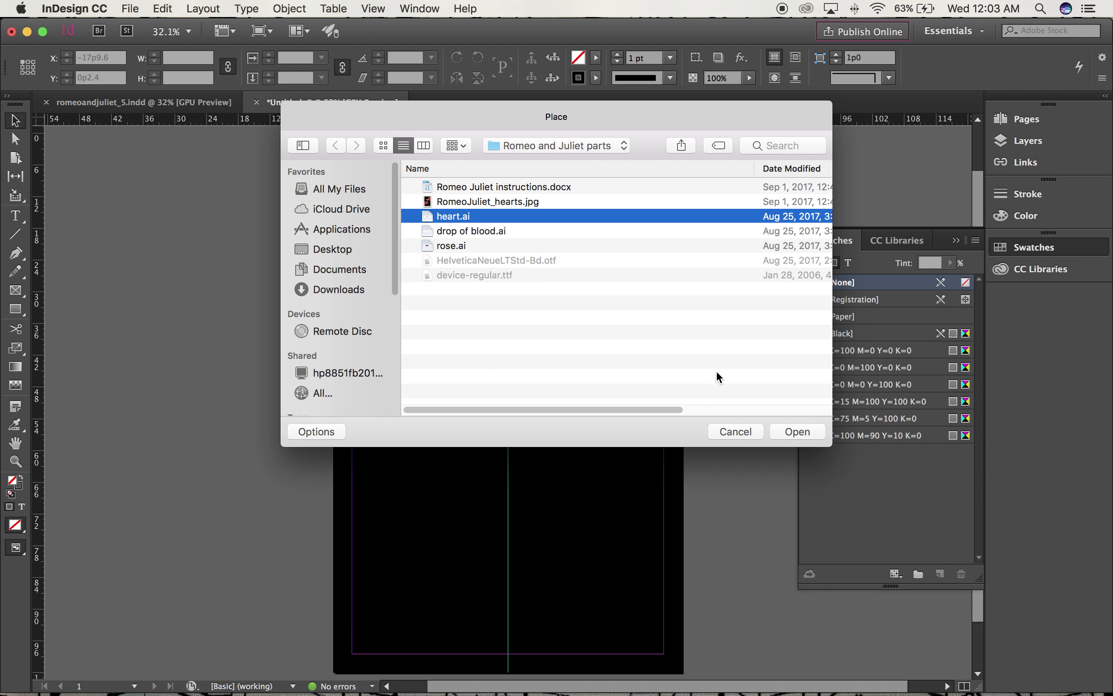
click(798, 433)
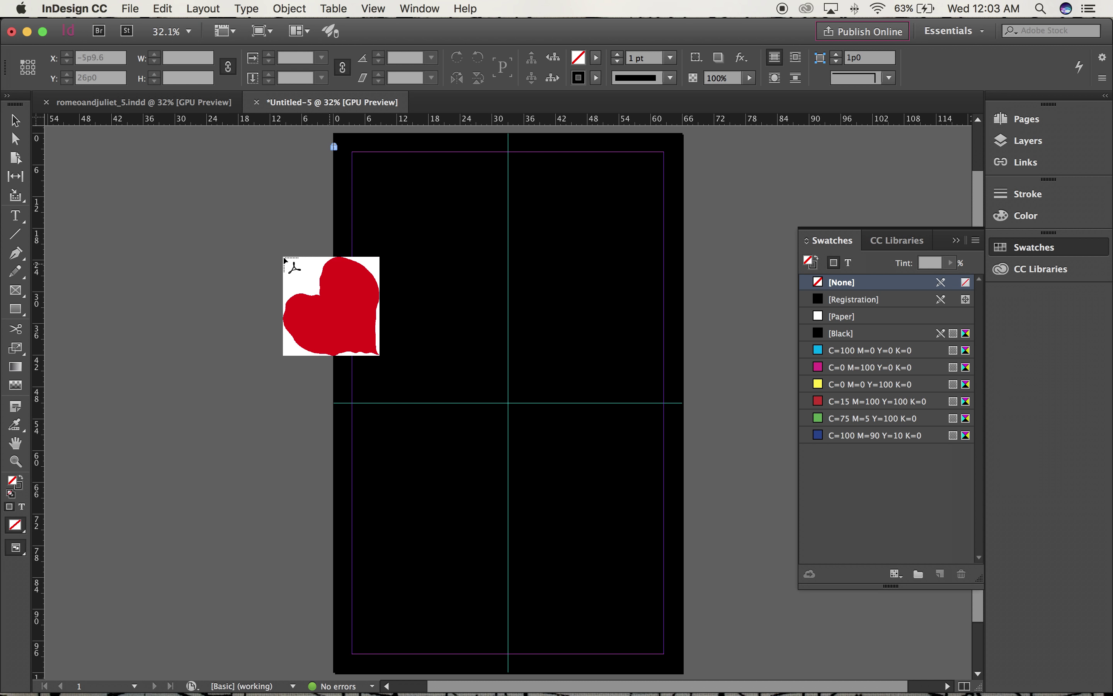
click(261, 255)
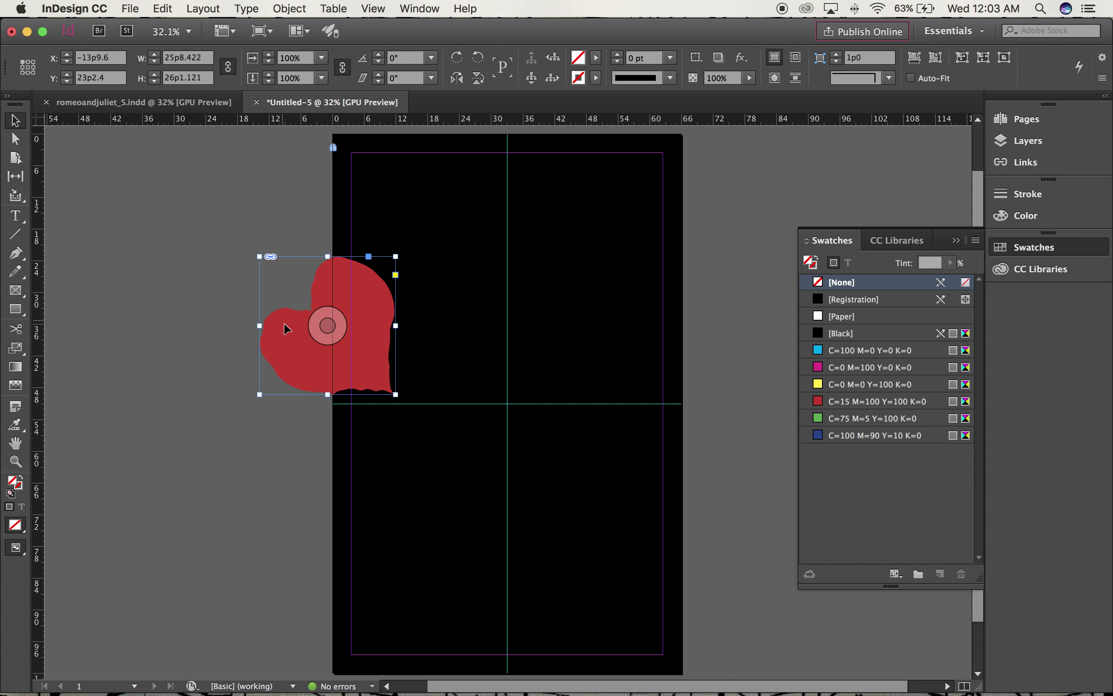
click(187, 338)
drag(276, 344, 540, 281)
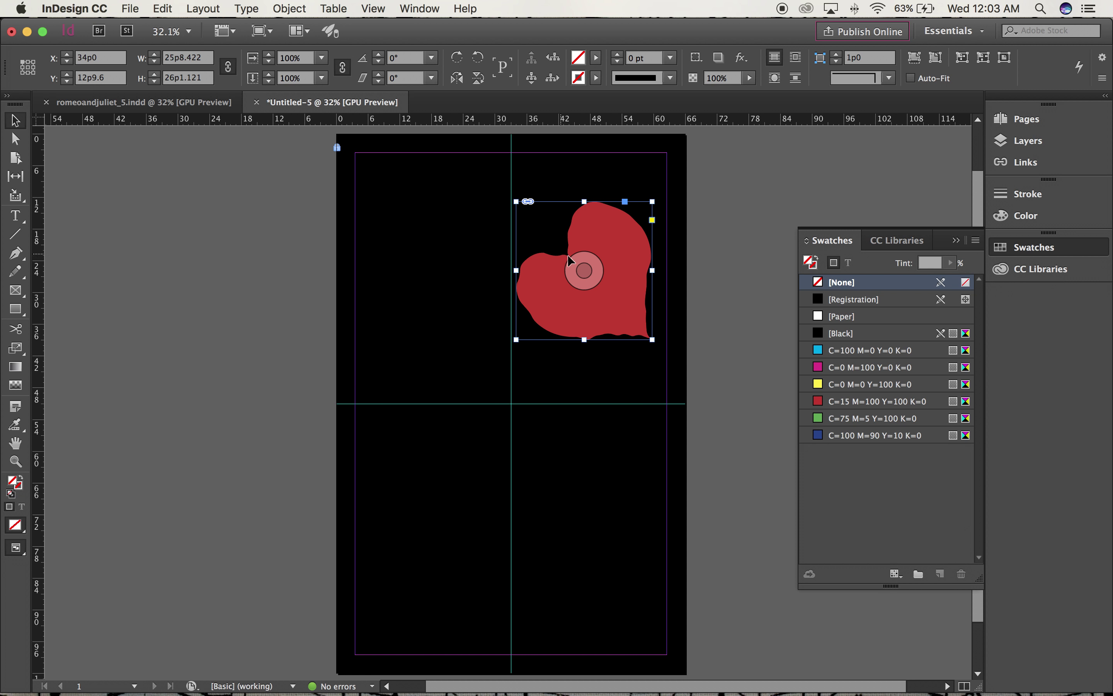
- Try rotating the heart by -45°, and undo the rotation
click(417, 62)
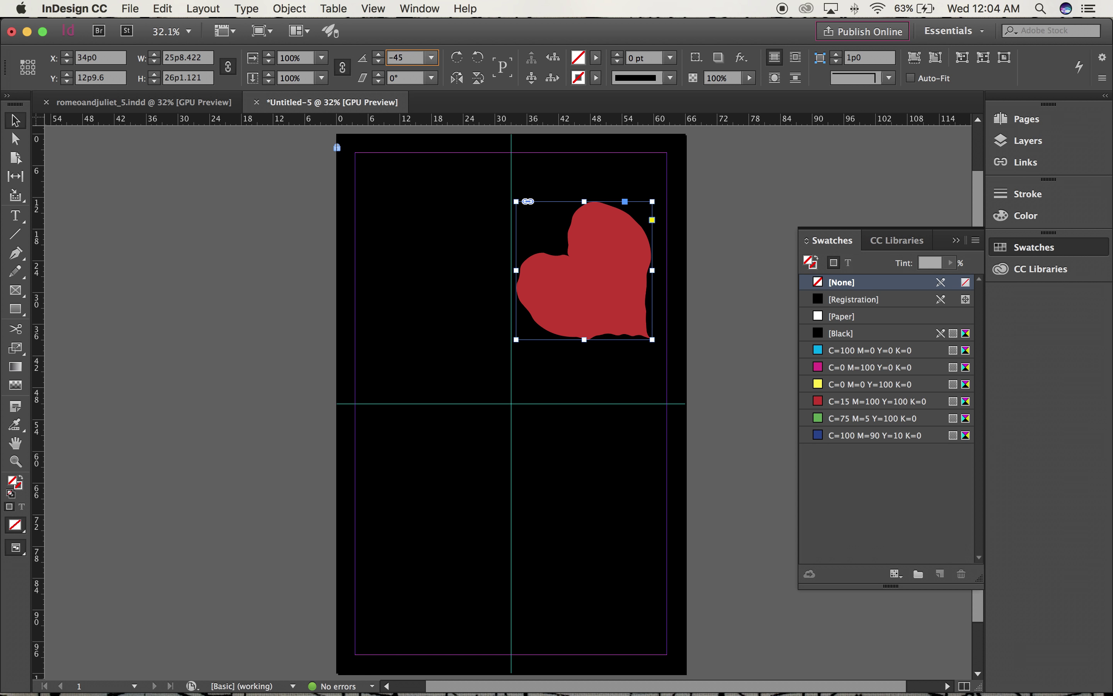
key(Return)
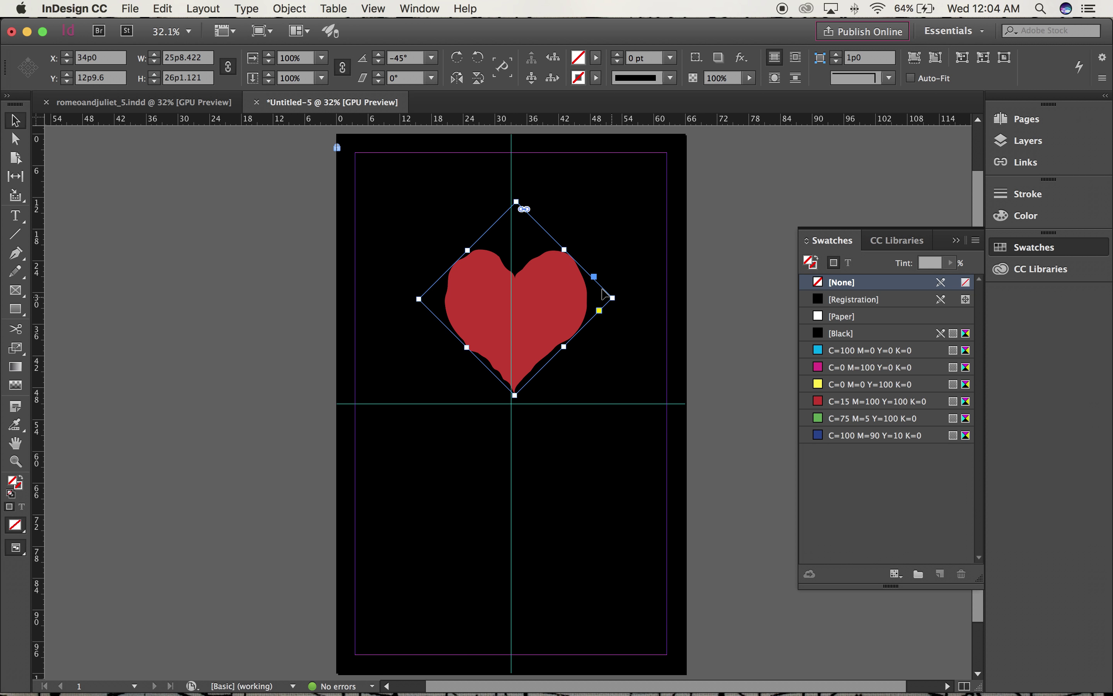
key(super+z)
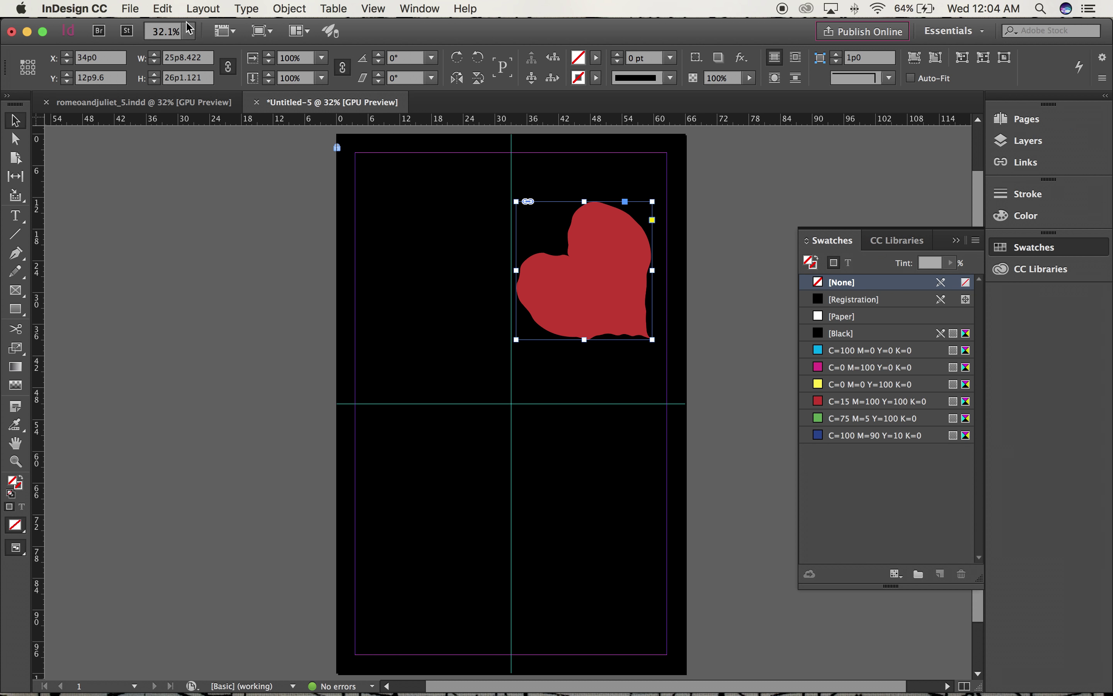
- Duplicate the heart by copying and pasting, and move the copy to the page's lower left, at about X 8p3.6, Y 50p2.4
click(166, 10)
click(175, 80)
click(162, 8)
click(183, 97)
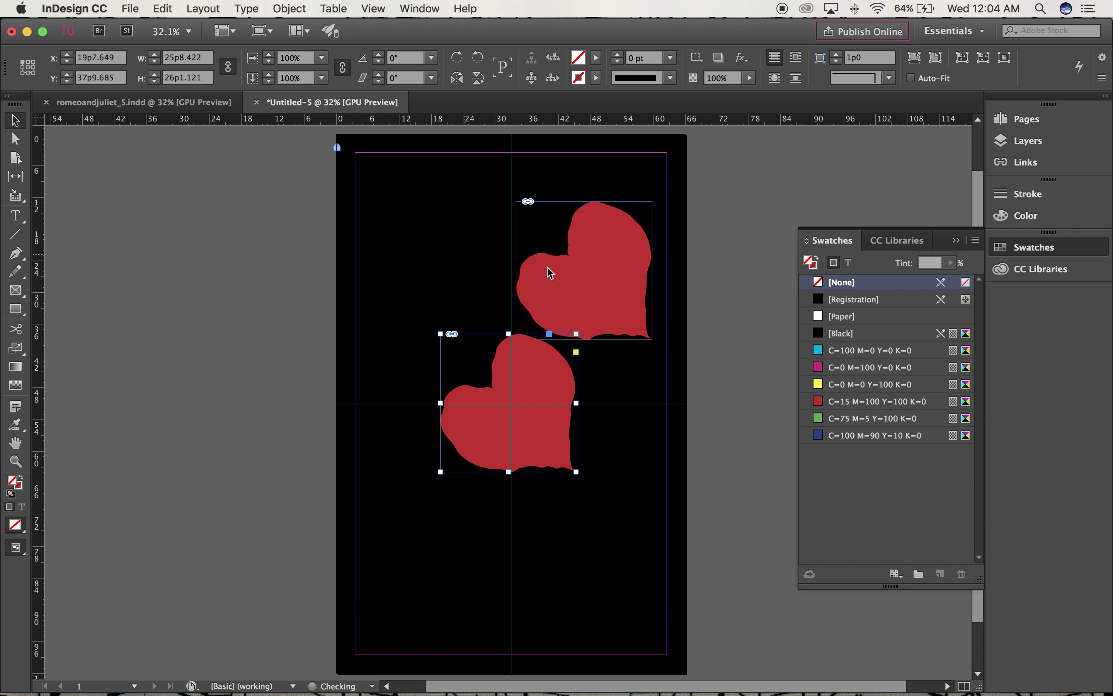
drag(455, 437, 396, 503)
- Rotate the upper heart together with its frame by -45° and deselect it
click(559, 306)
click(407, 59)
key(BackSpace)
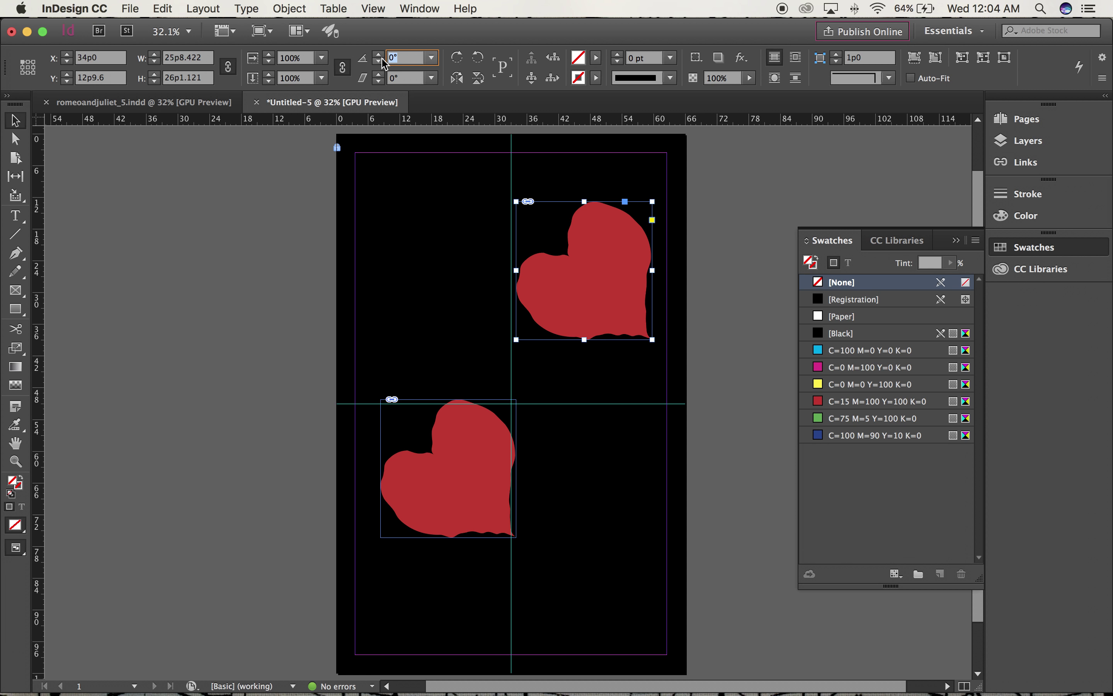
text(-45)
key(Return)
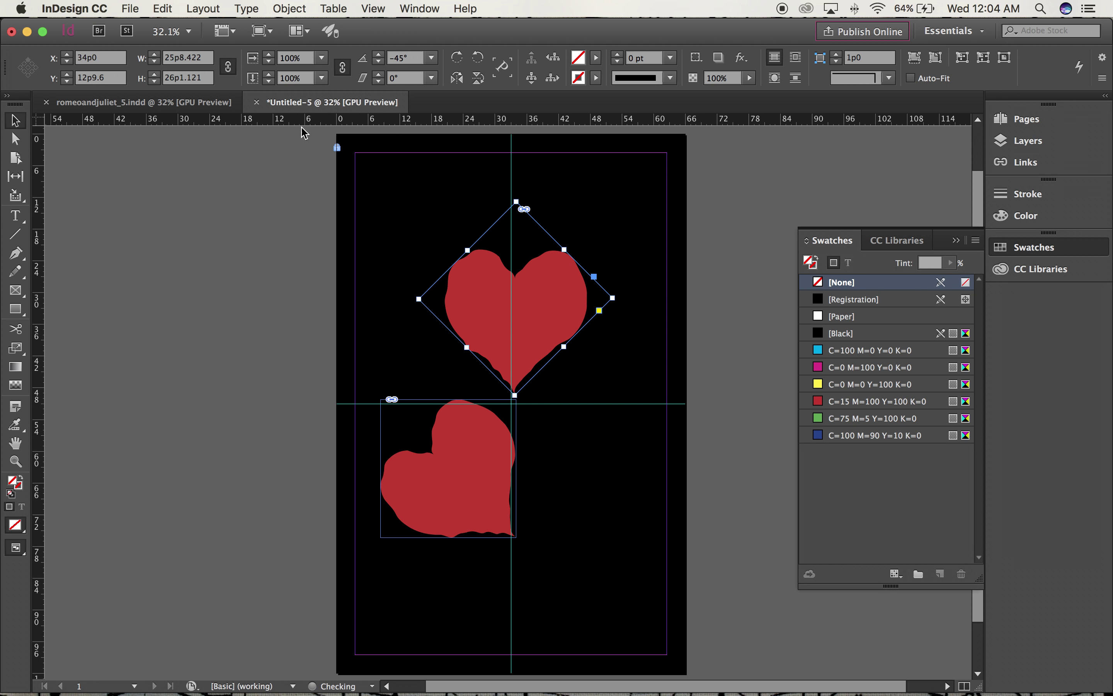
click(278, 311)
- Rotate only the artwork inside the lower heart's frame by -45° with the Direct Selection tool
click(448, 469)
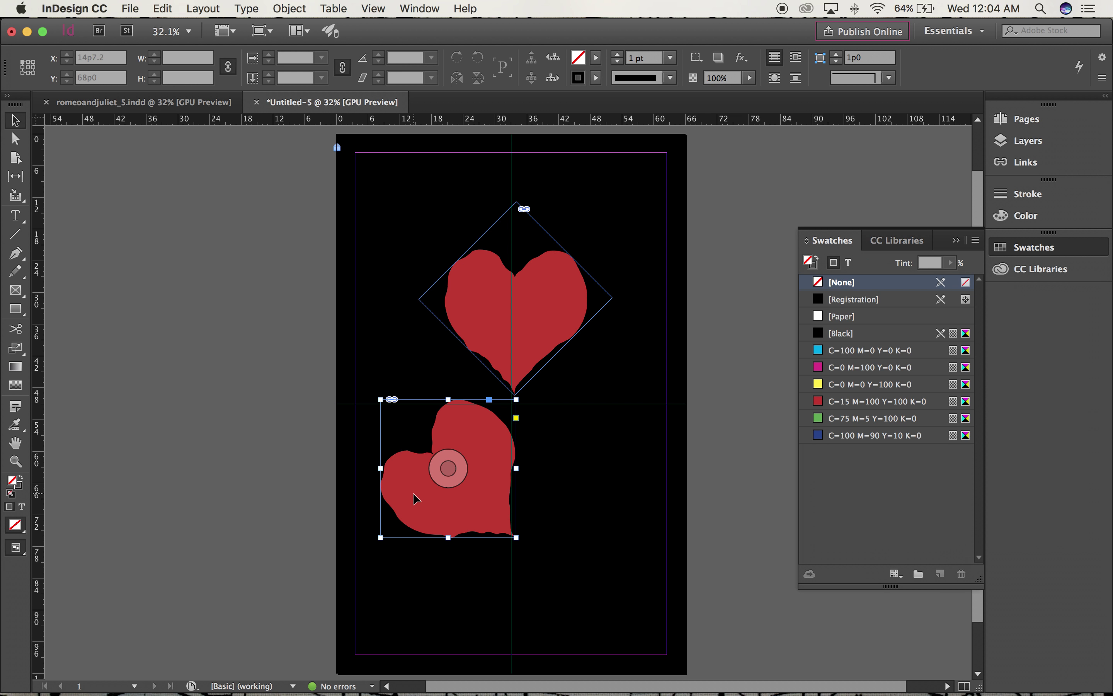
click(15, 140)
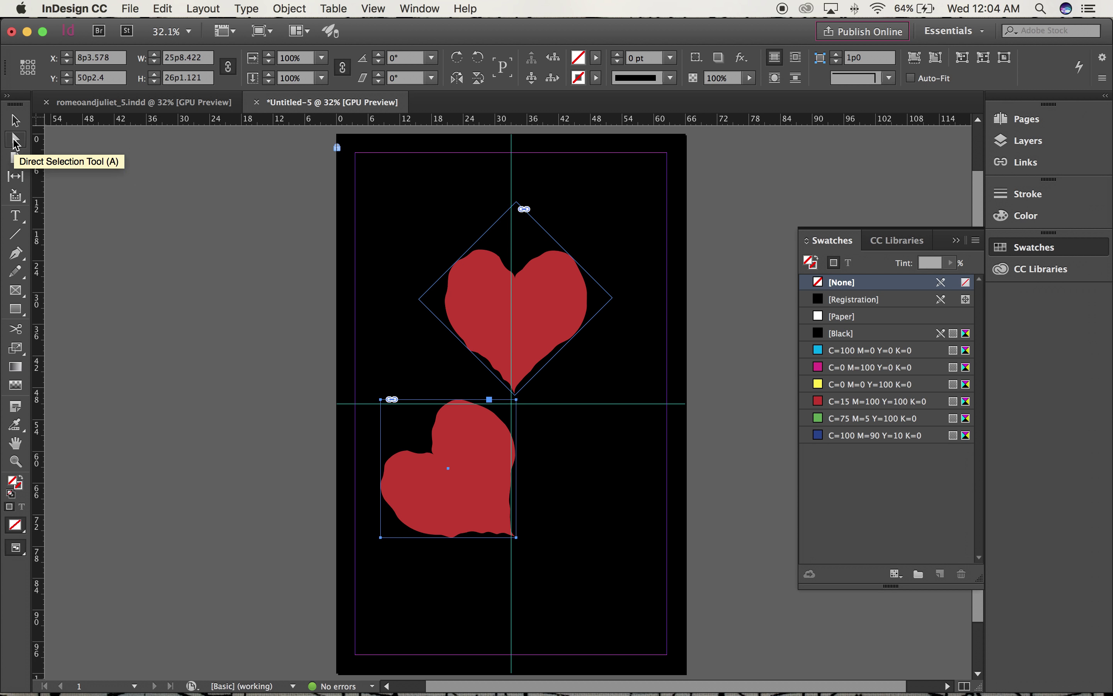
click(411, 486)
click(373, 59)
text(-45)
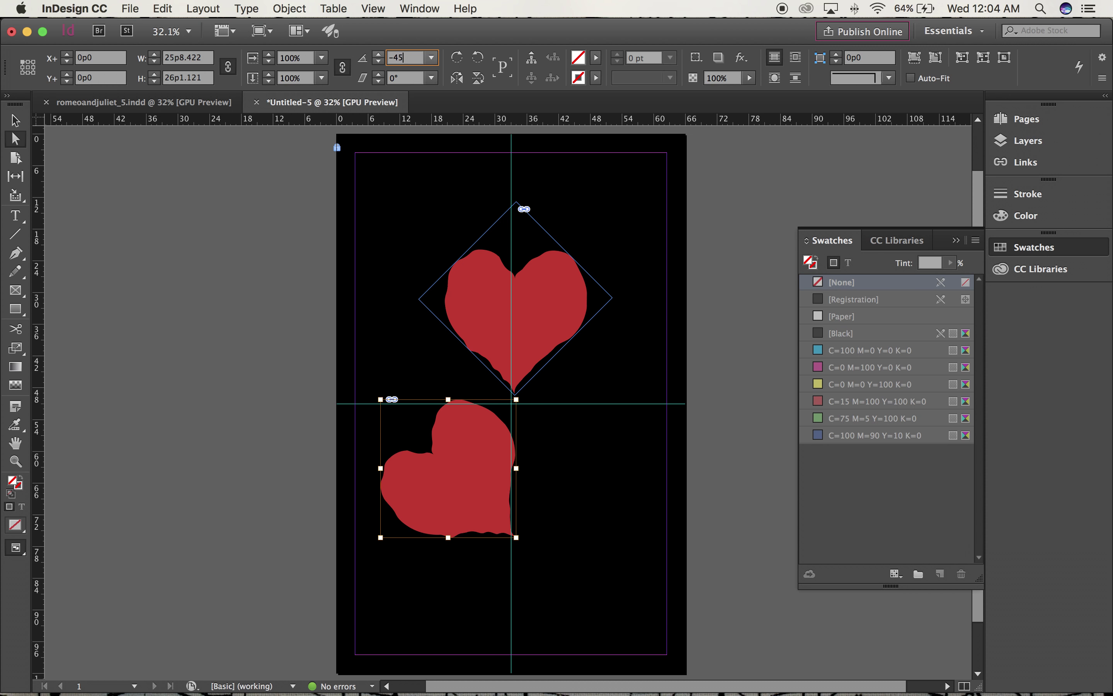
key(Return)
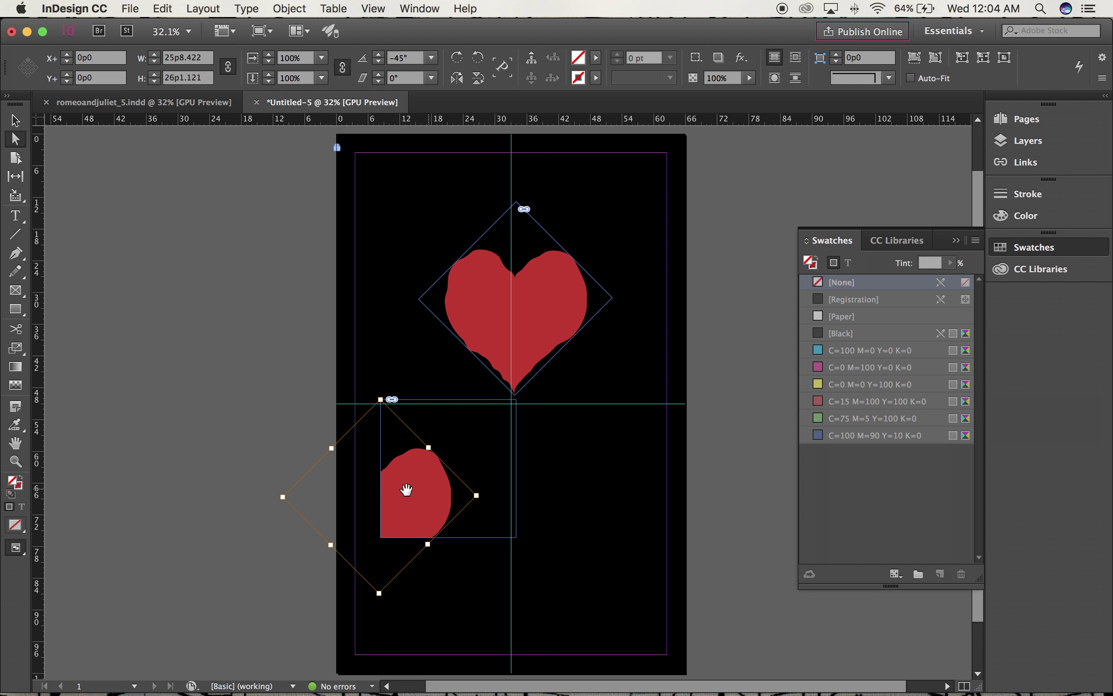
- Reposition the rotated artwork inside the lower frame and enlarge that frame to about 29p4 by 30p2 around the whole heart
drag(417, 489, 494, 452)
click(15, 120)
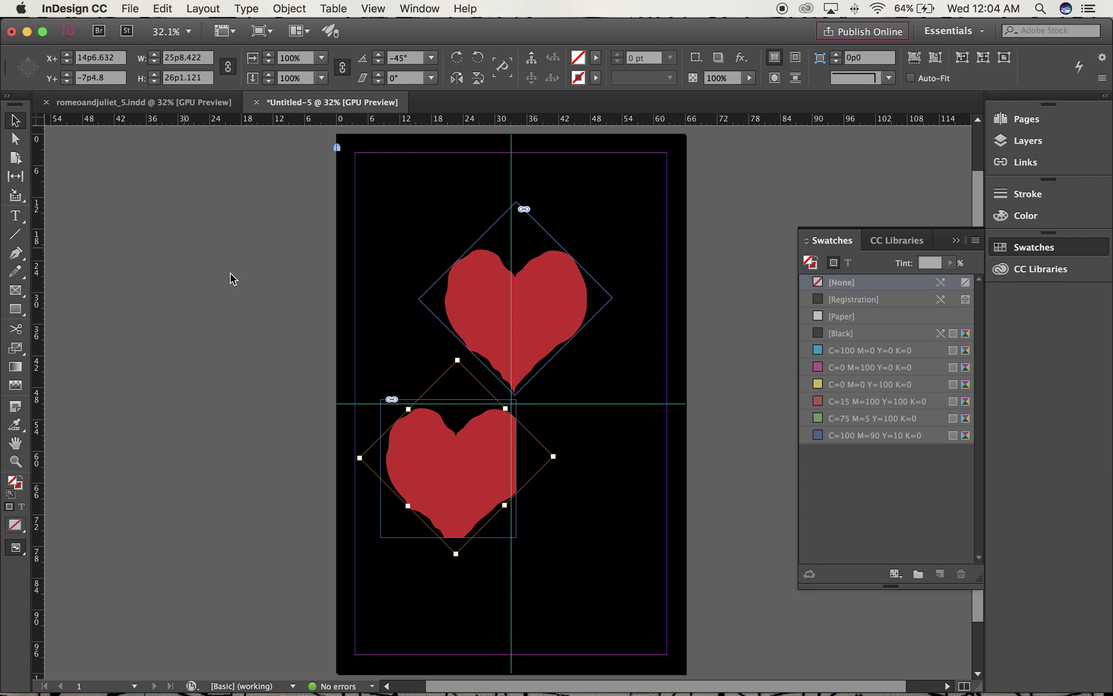
click(227, 274)
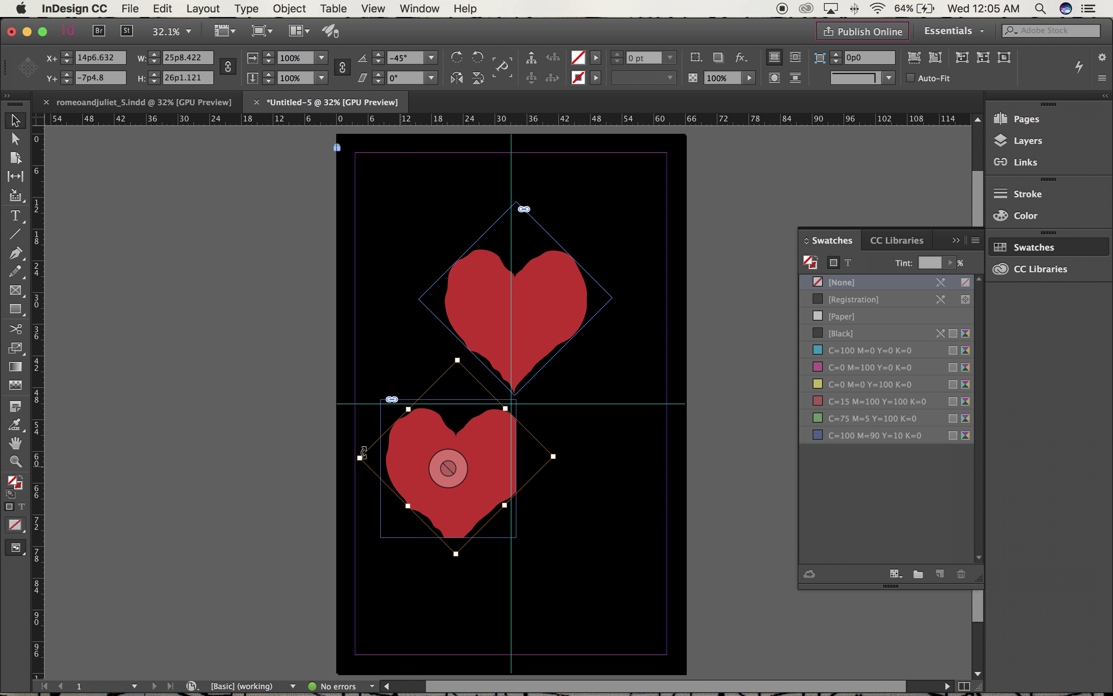
click(408, 460)
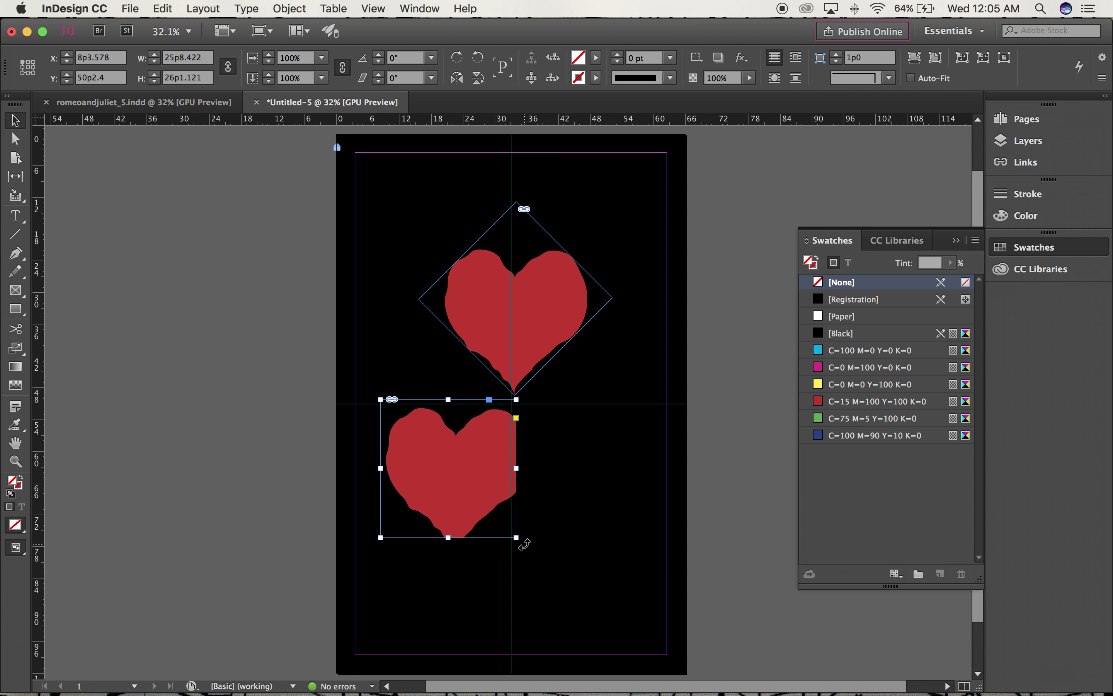
drag(516, 537, 535, 559)
click(224, 467)
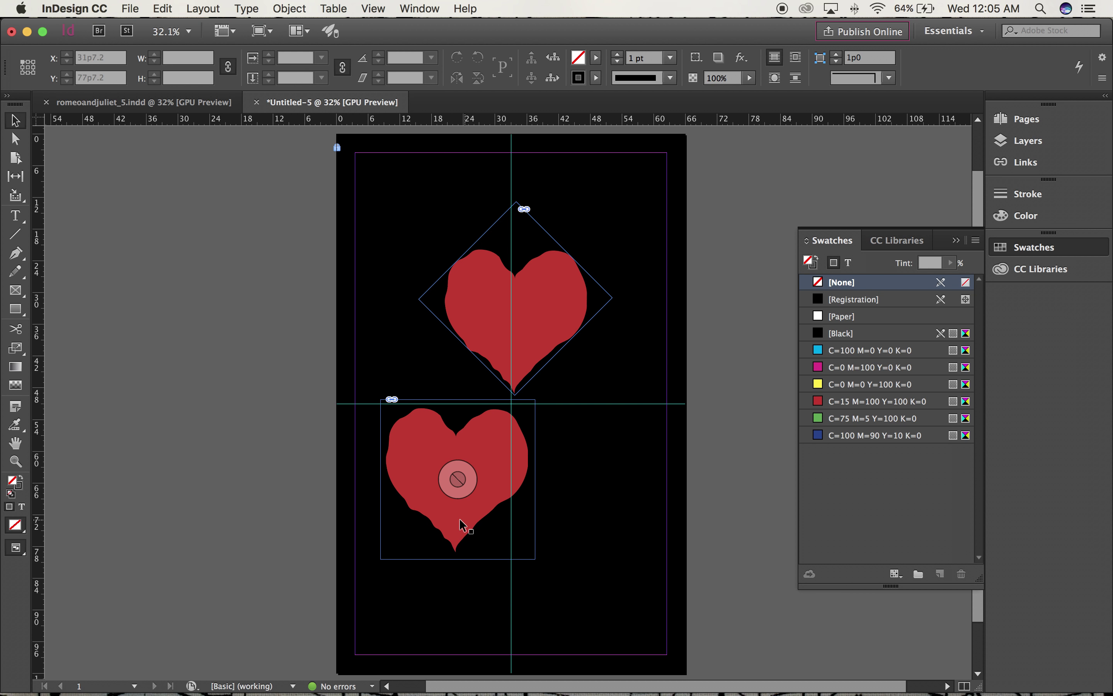
- Try scaling the lower heart to 200% with linked proportions, and undo the scaling
scroll(483, 386, down, 1)
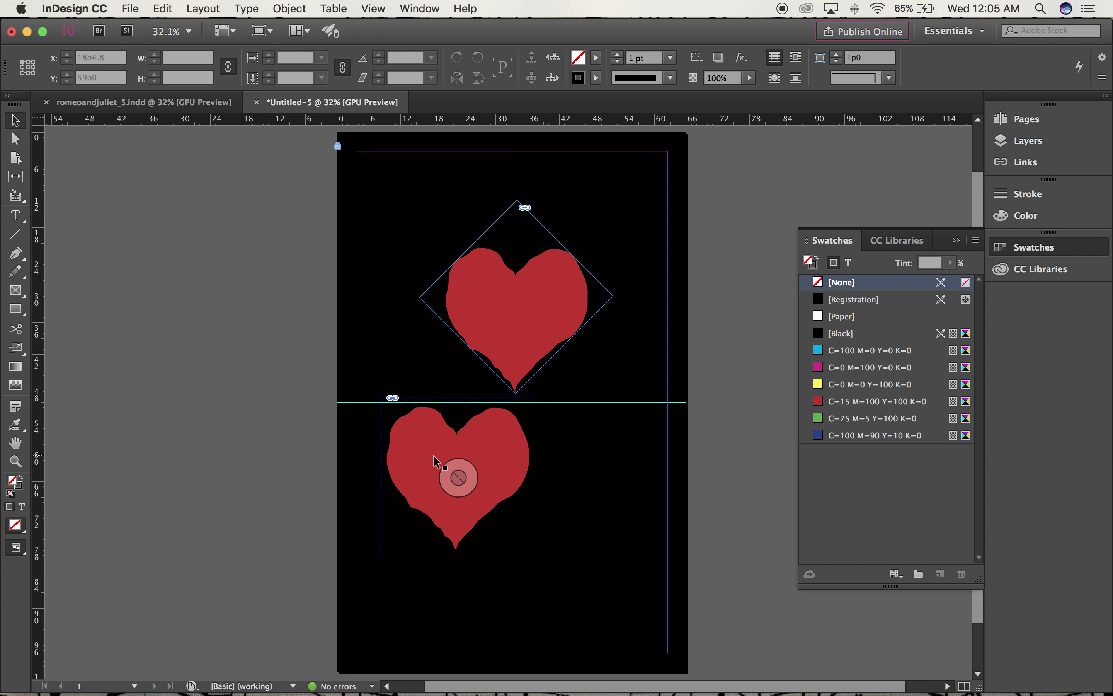
scroll(410, 447, up, 1)
click(410, 449)
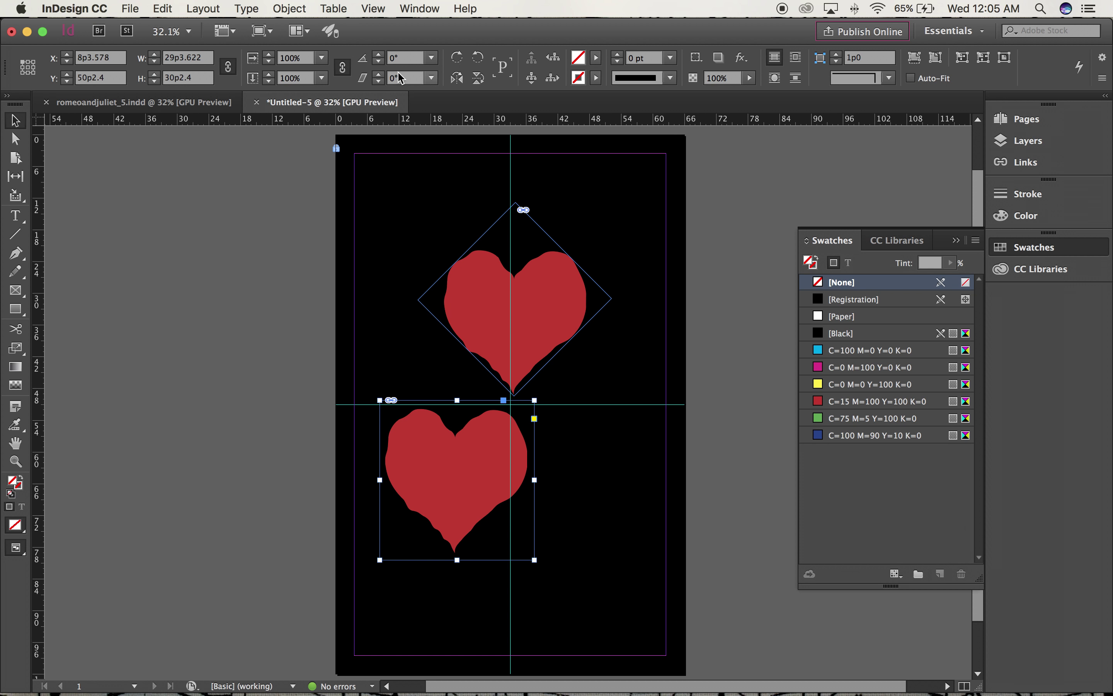
click(290, 58)
text(2)
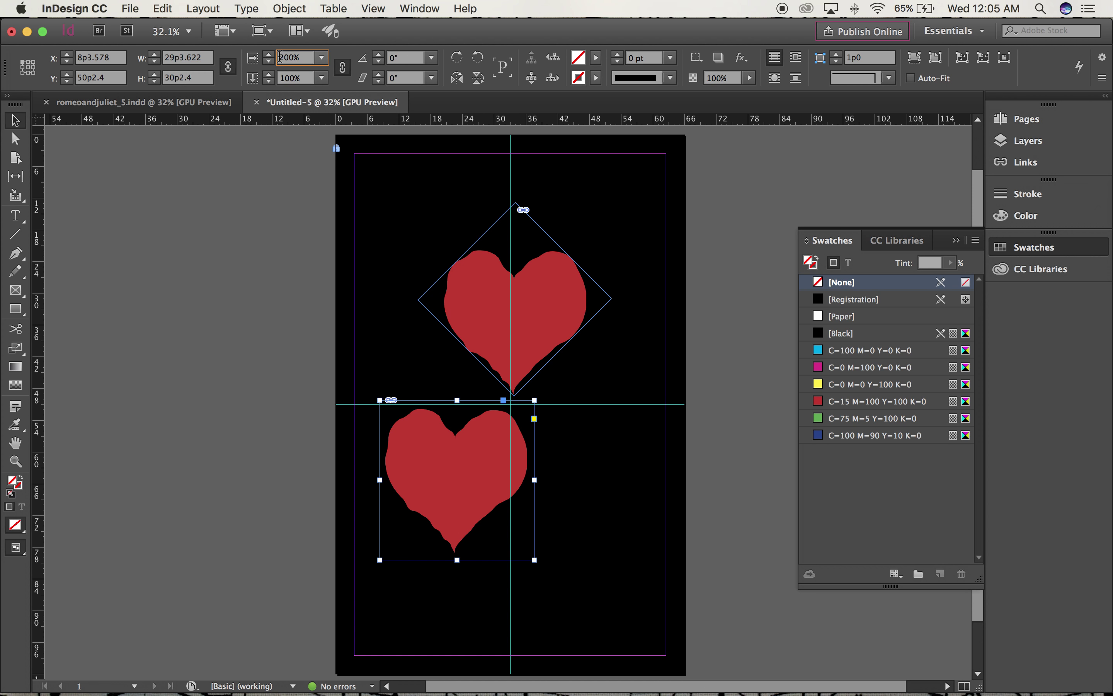
key(Tab)
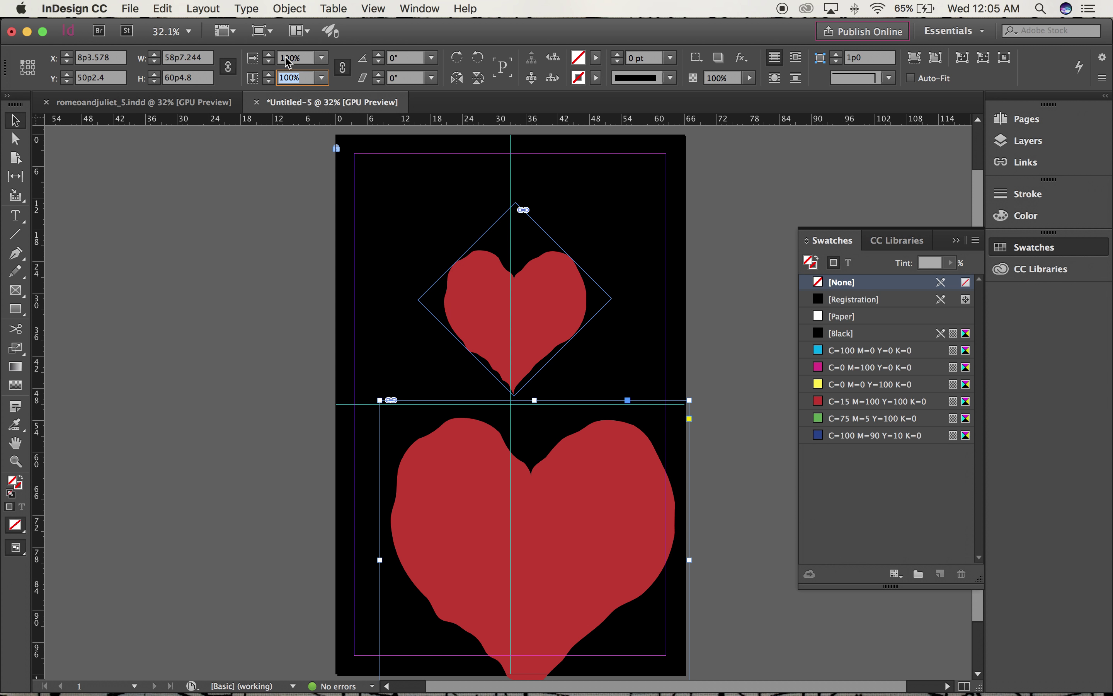
key(super+z)
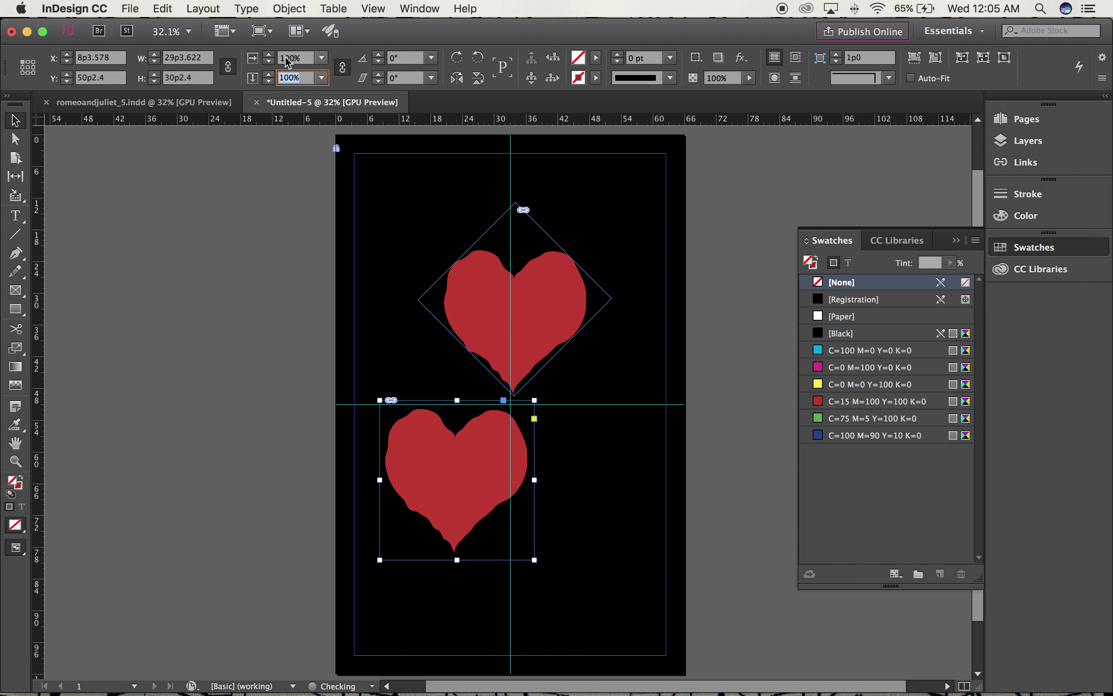
- Unlink the X and Y scaling proportions and scale the lower heart separately to 200% horizontally and 200% vertically
click(342, 67)
click(291, 58)
text(200)
key(Tab)
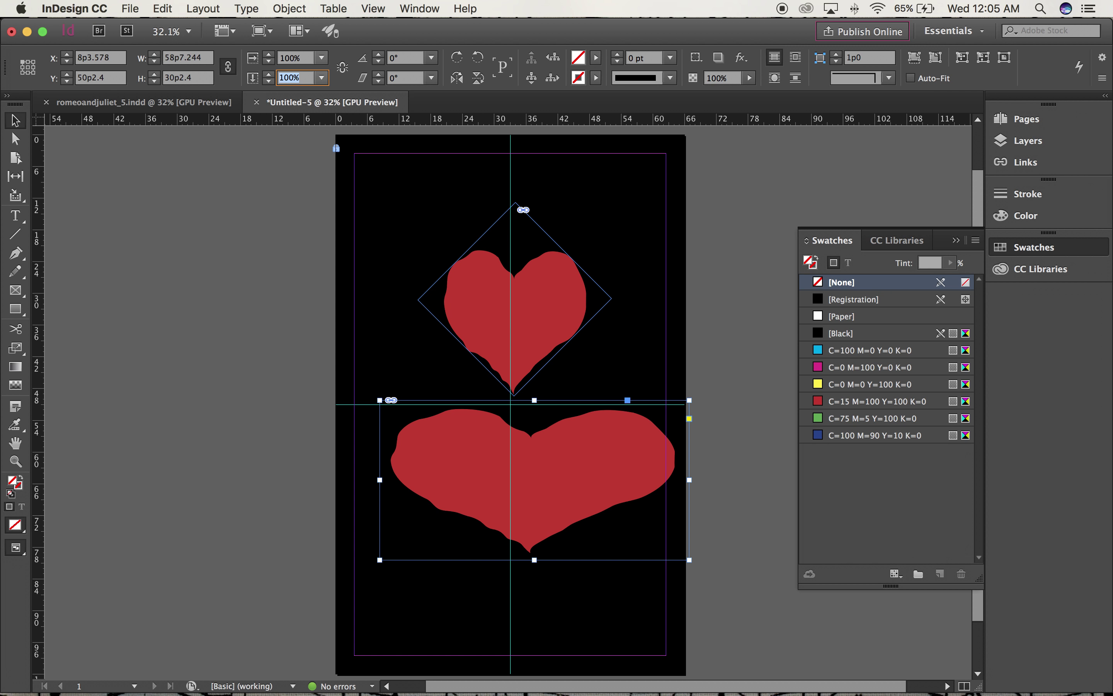
text(20)
key(Return)
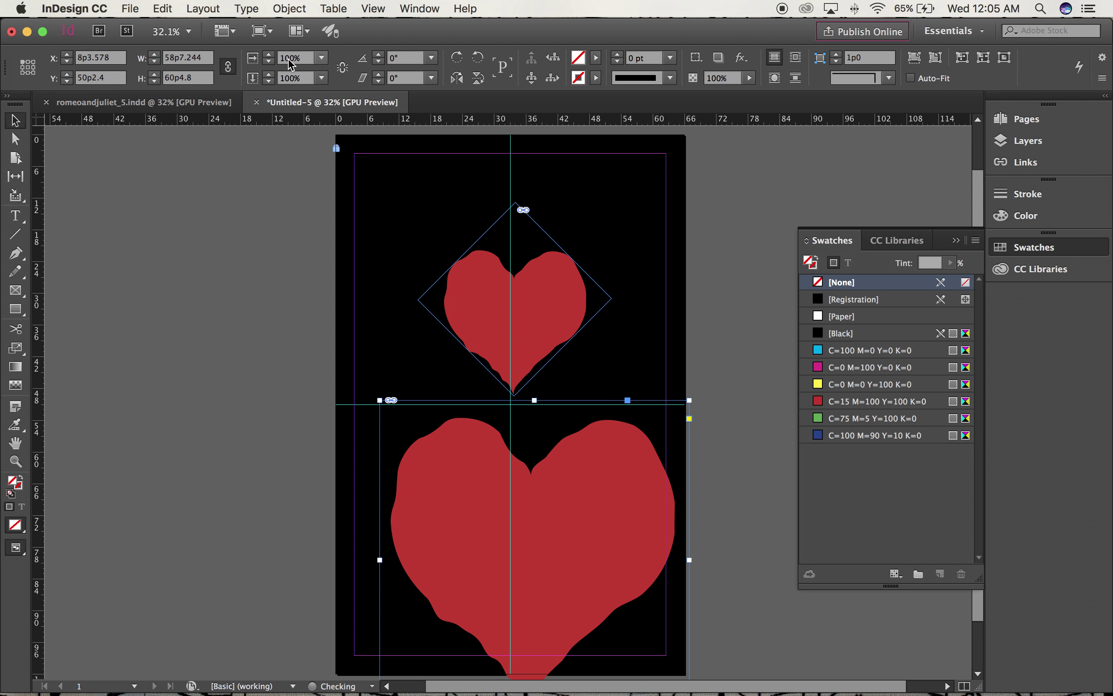
click(241, 266)
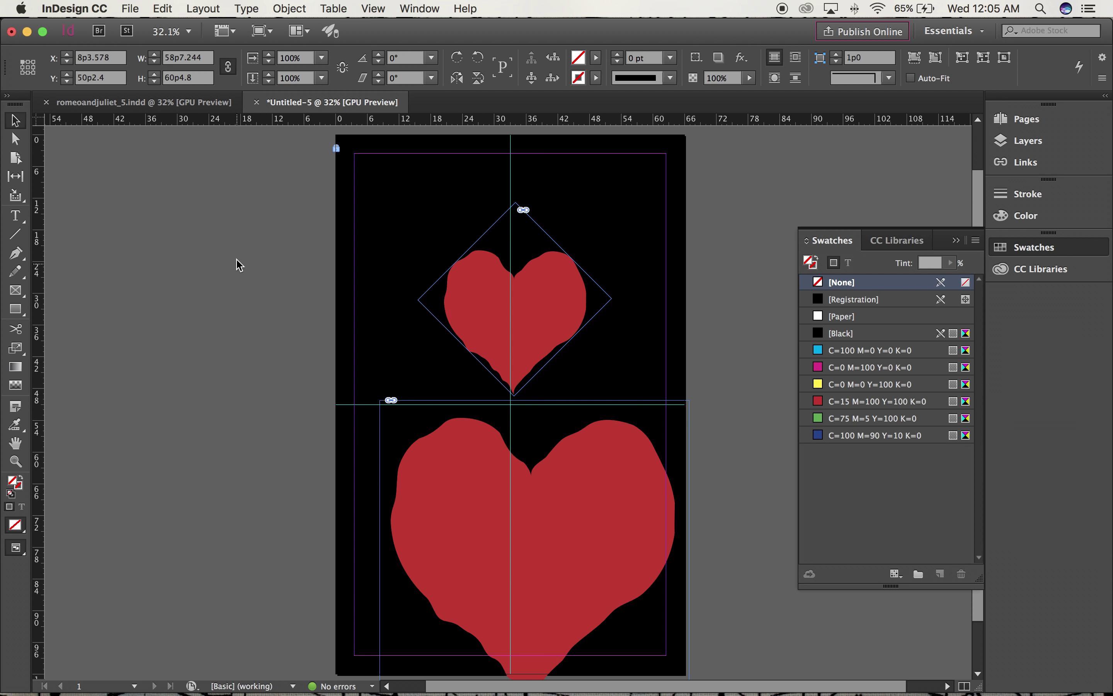
- Scale the upper heart to 200% with linked X and Y proportions and deselect it
click(470, 310)
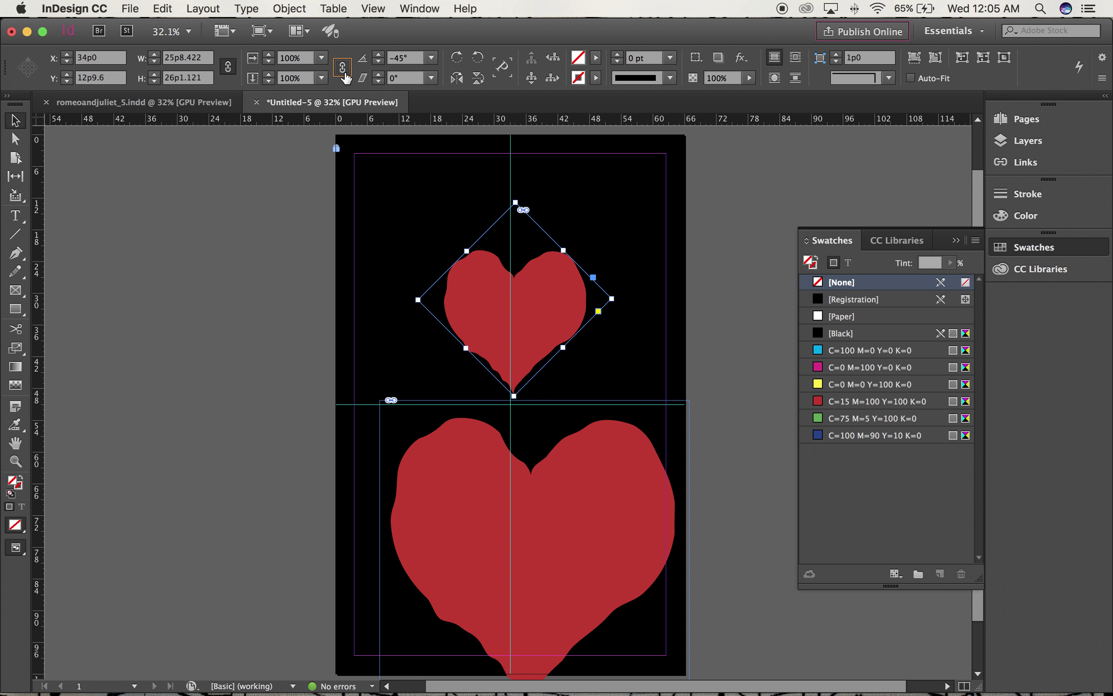
double_click(288, 57)
text(200)
key(Return)
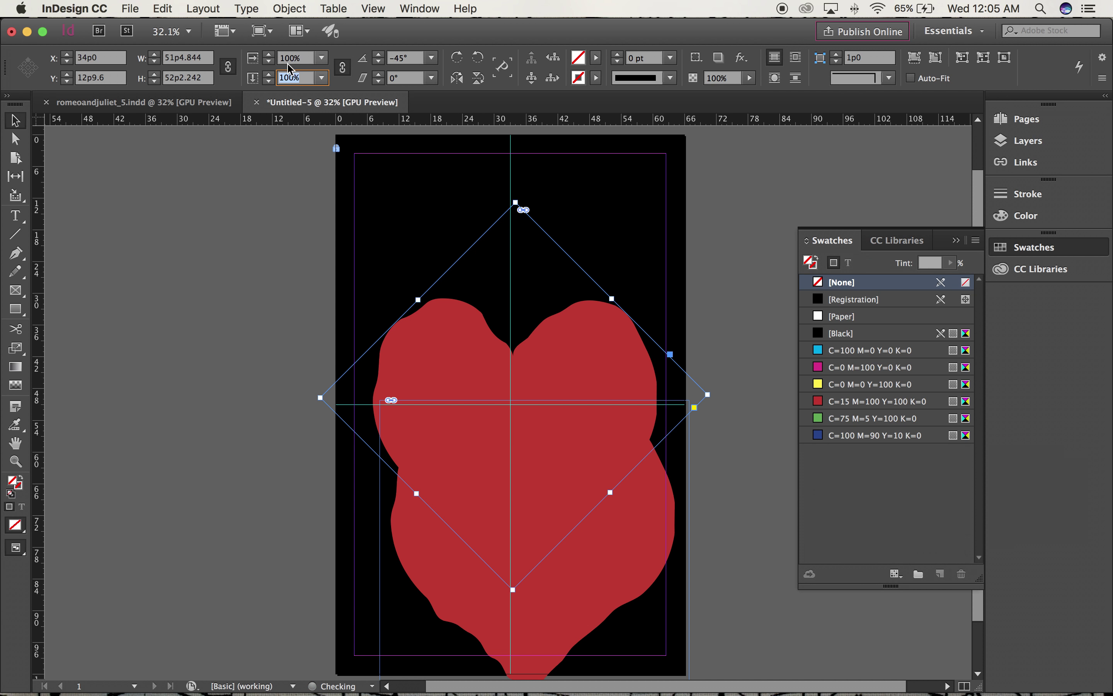
click(220, 275)
- Move the upper heart so its vertical center line sits on the page's right edge, at about X 66p11.3, Y -14p5.8
drag(428, 343, 596, 199)
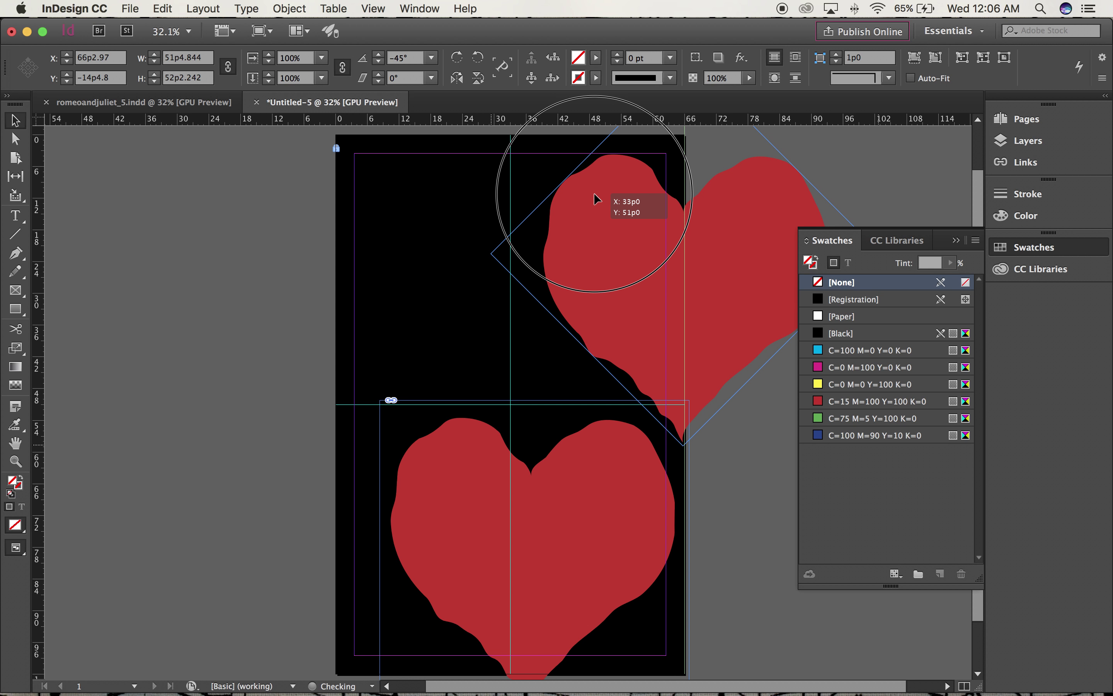
drag(595, 194, 595, 194)
key(Right)
key(Right)
key(Right)
key(Right)
key(Right)
key(Right)
key(Right)
key(Right)
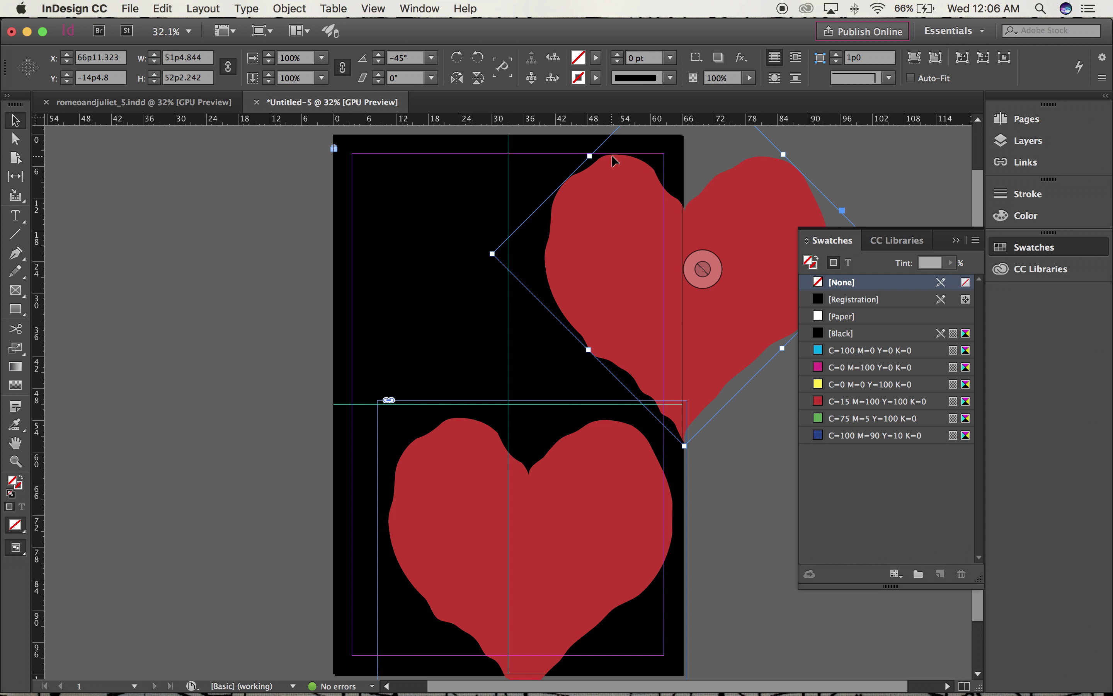
key(Up)
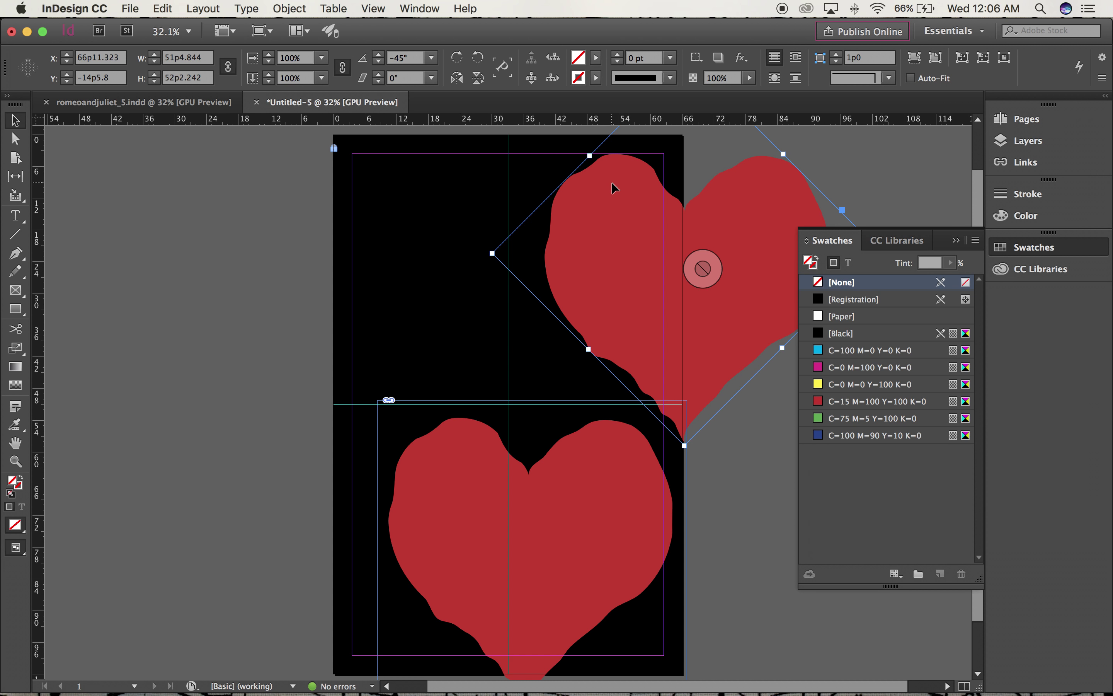
- Move the lower heart partly off the page's left edge and nudge it down to about Y 44p4.2
click(532, 539)
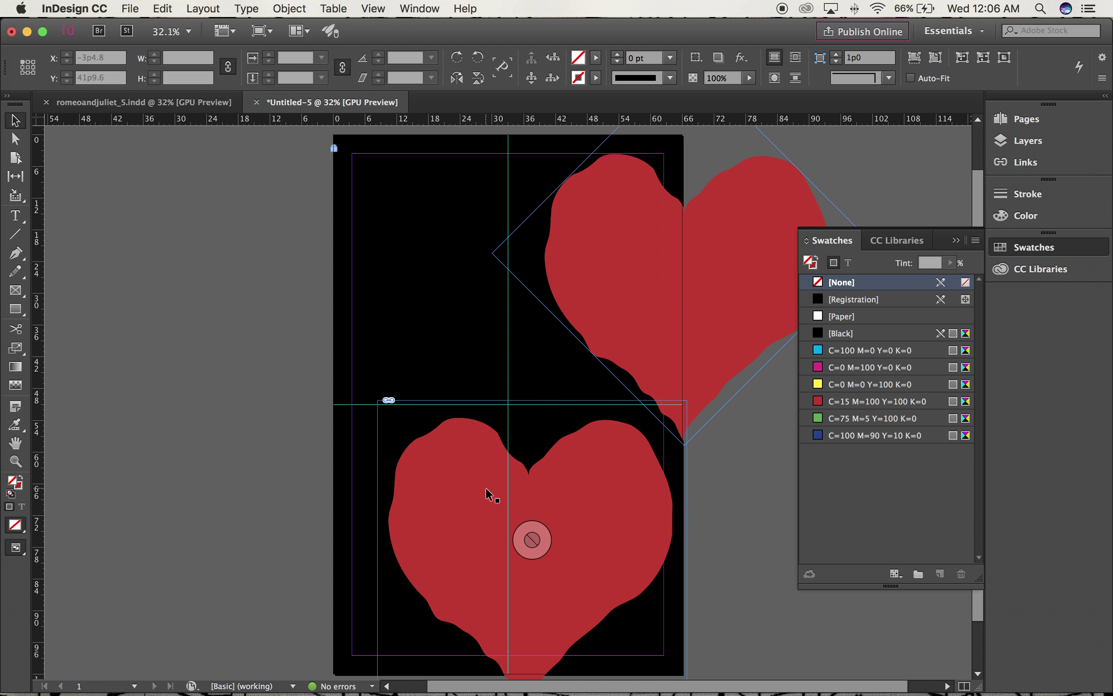
drag(455, 479, 301, 435)
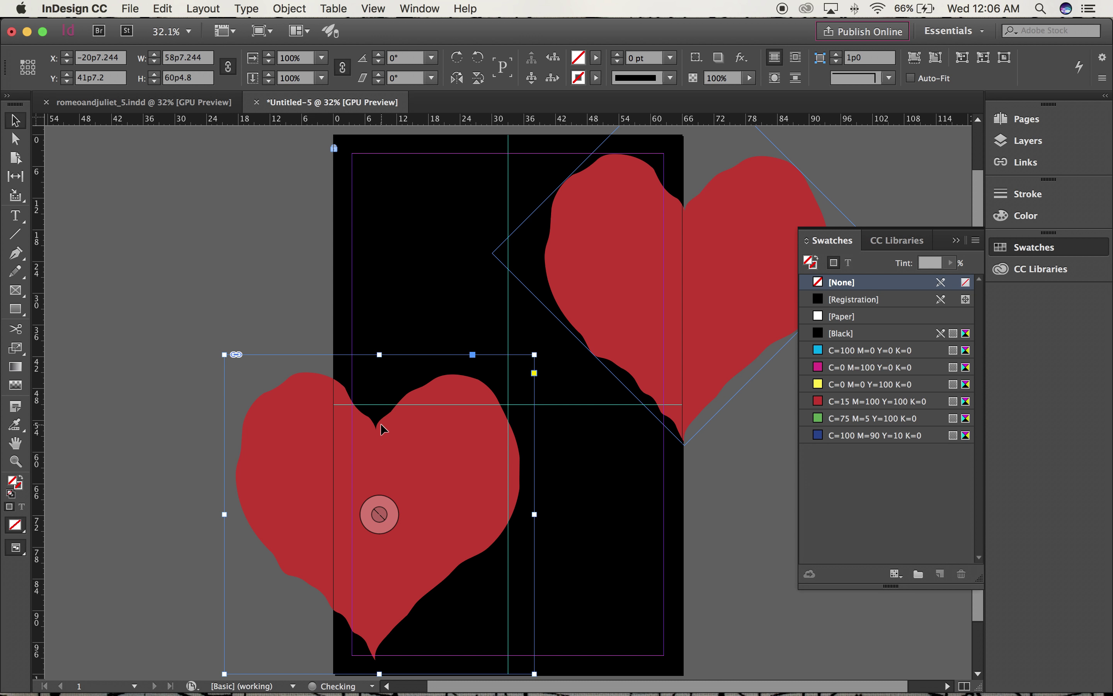
key(Down)
key(Down)
key(Down)
key(Down)
key(Down)
key(Down)
key(Down)
key(Down)
key(Down)
key(Down)
key(Down)
key(Down)
key(Down)
key(Down)
key(Down)
key(Down)
key(Down)
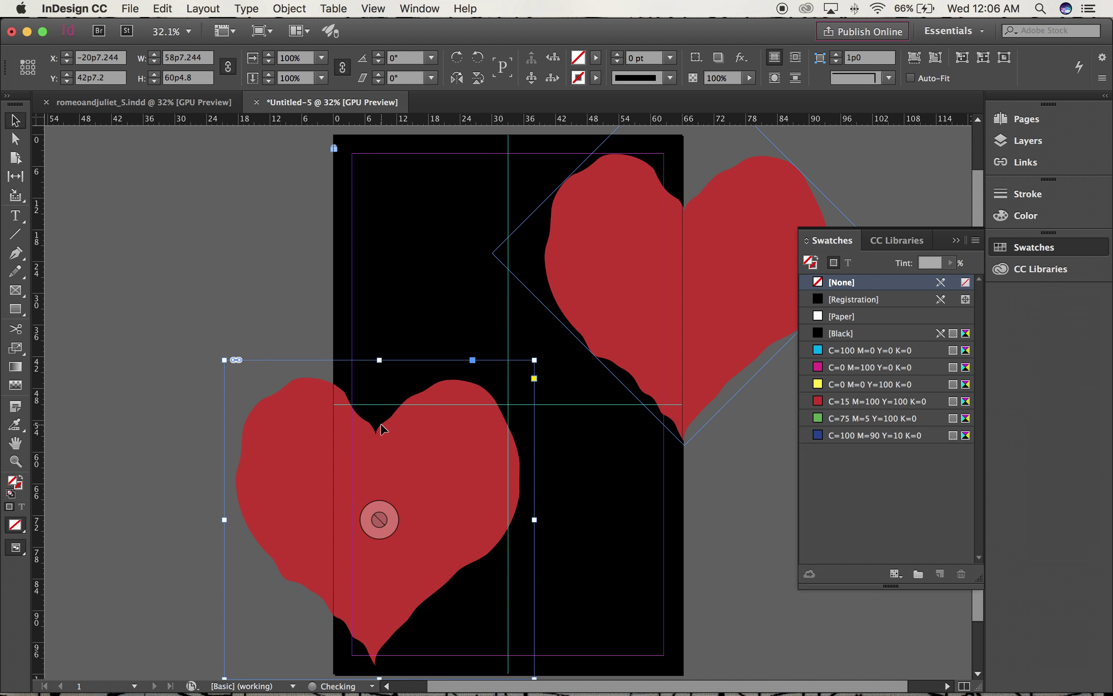
key(Down)
key(Down)
key(Down)
key(Down)
key(Down)
key(Down)
key(Down)
key(Down)
key(Down)
key(Down)
key(Down)
key(Down)
key(Down)
key(Down)
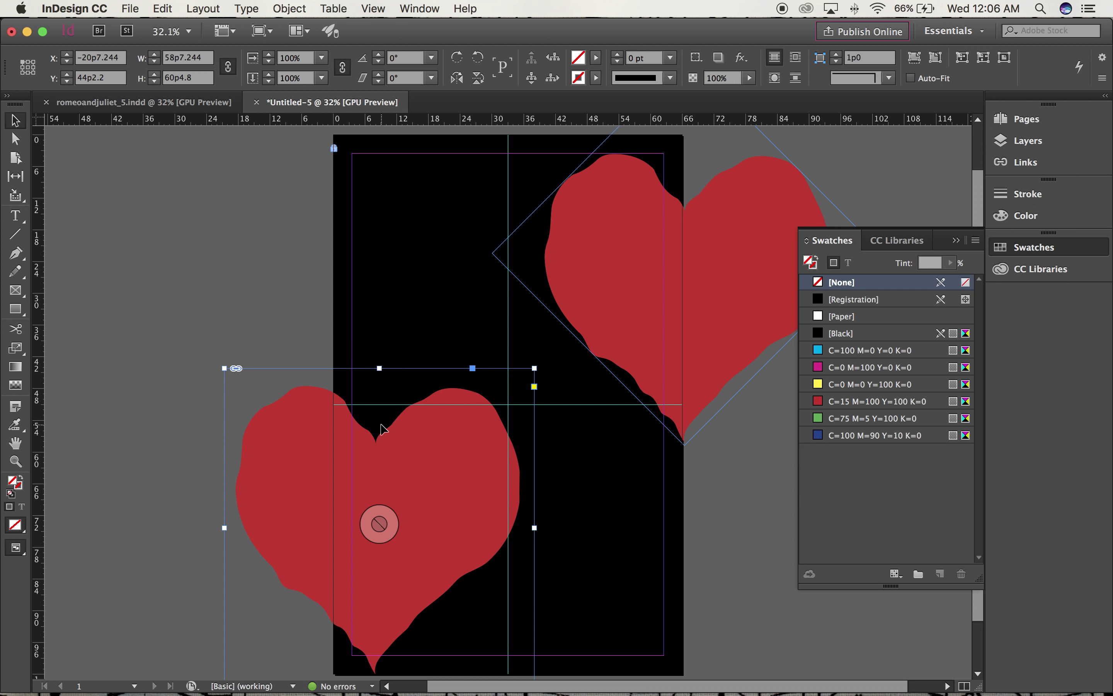
key(Down)
- Nudge the lower heart until its vertical center line meets the page's left edge, at about X -28p0.8, Y 44p7.4, and deselect it
key(Left)
key(Left)
key(Left)
key(Left)
key(Left)
key(Left)
key(Left)
key(Left)
key(Left)
key(Left)
key(Left)
key(Left)
key(Left)
key(Left)
key(Left)
key(Left)
key(Left)
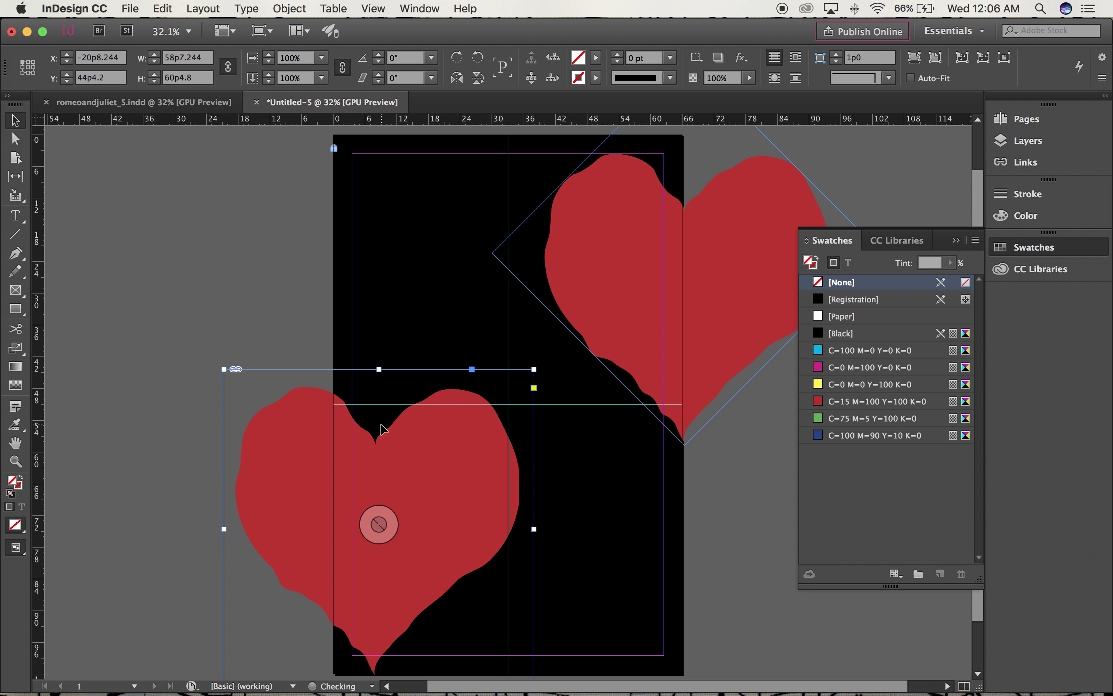
key(Left)
key(Left)
key(Left)
key(Left)
key(Left)
key(Left)
key(Left)
key(Left)
key(Left)
key(Left)
key(Left)
key(Left)
key(Left)
key(Left)
key(Left)
key(Left)
key(Left)
key(Left)
key(Left)
key(Left)
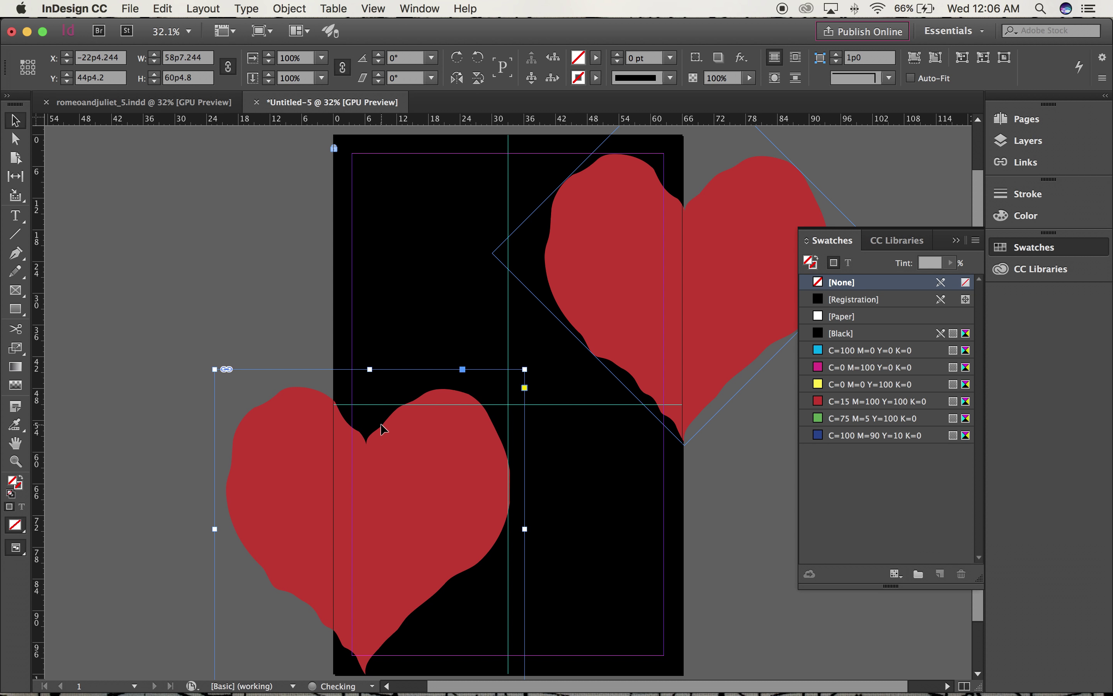
key(Left)
key(Left)
key(Left)
key(Left)
key(Left)
key(Left)
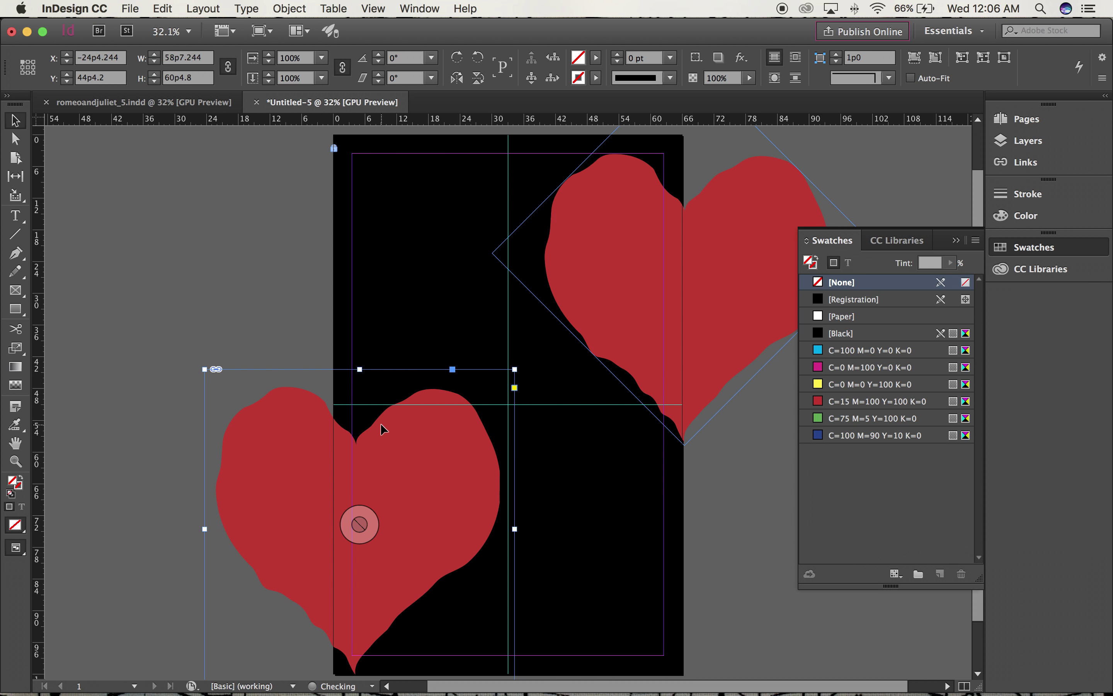
drag(402, 438, 386, 438)
key(Down)
key(Down)
key(Down)
key(Left)
key(Left)
key(Left)
key(Left)
key(Left)
key(Left)
key(Left)
key(Left)
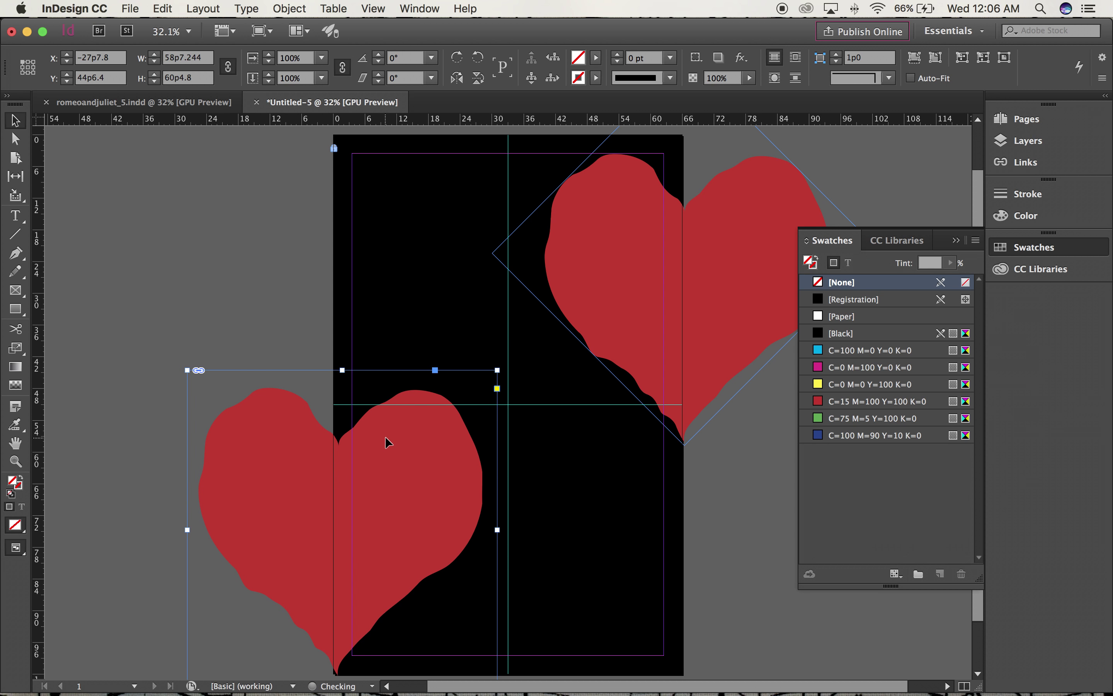
key(Down)
key(Left)
key(Down)
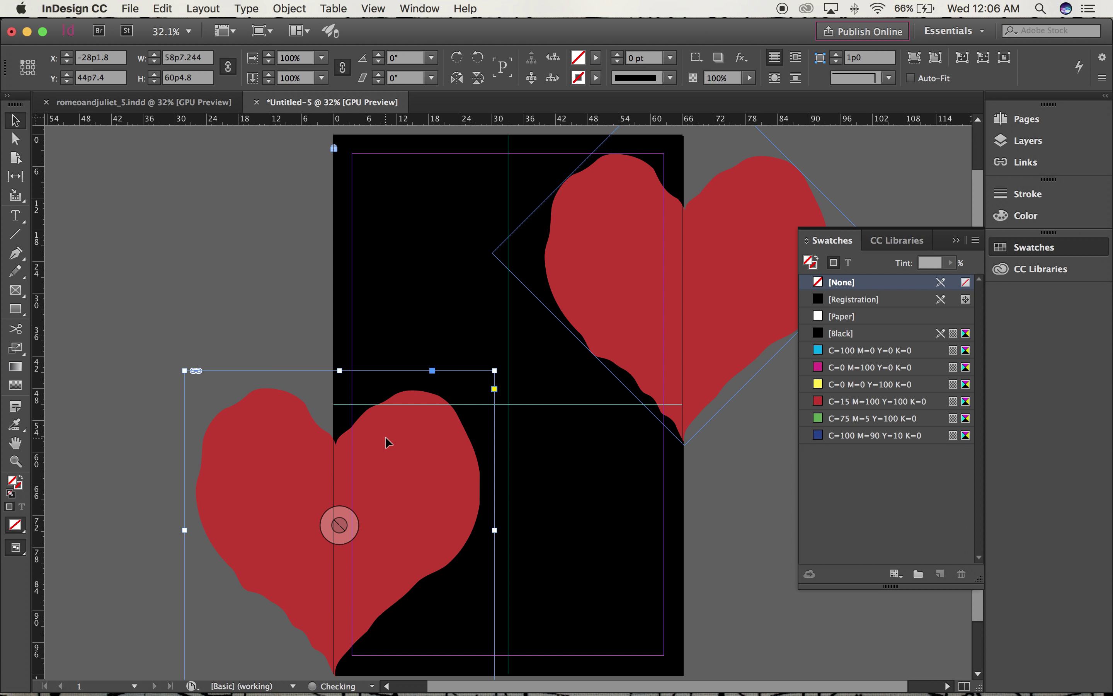
key(Right)
scroll(386, 437, left, 3)
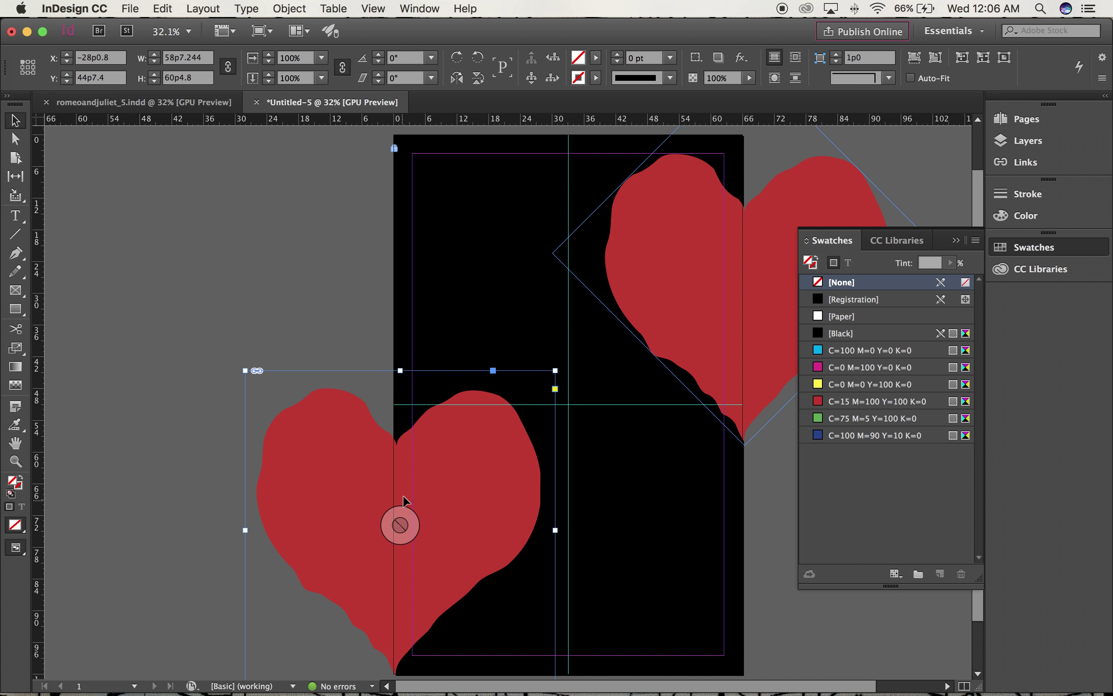
click(313, 321)
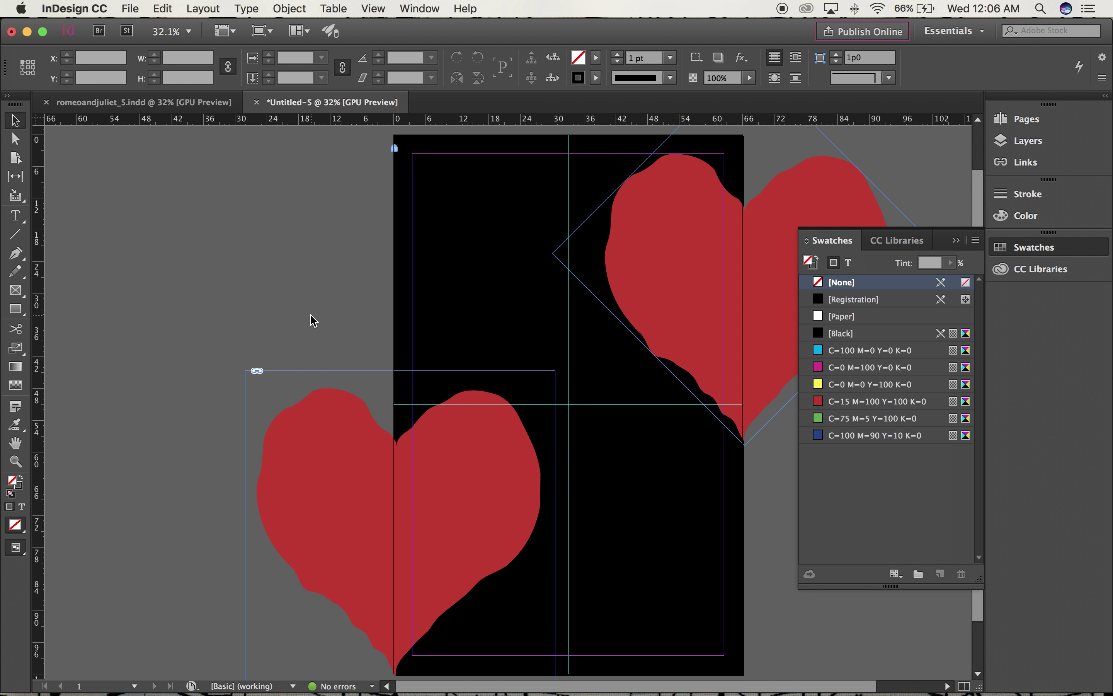
- Preview the poster without frames and guides to check how the page edges crop both hearts
scroll(313, 321, right, 3)
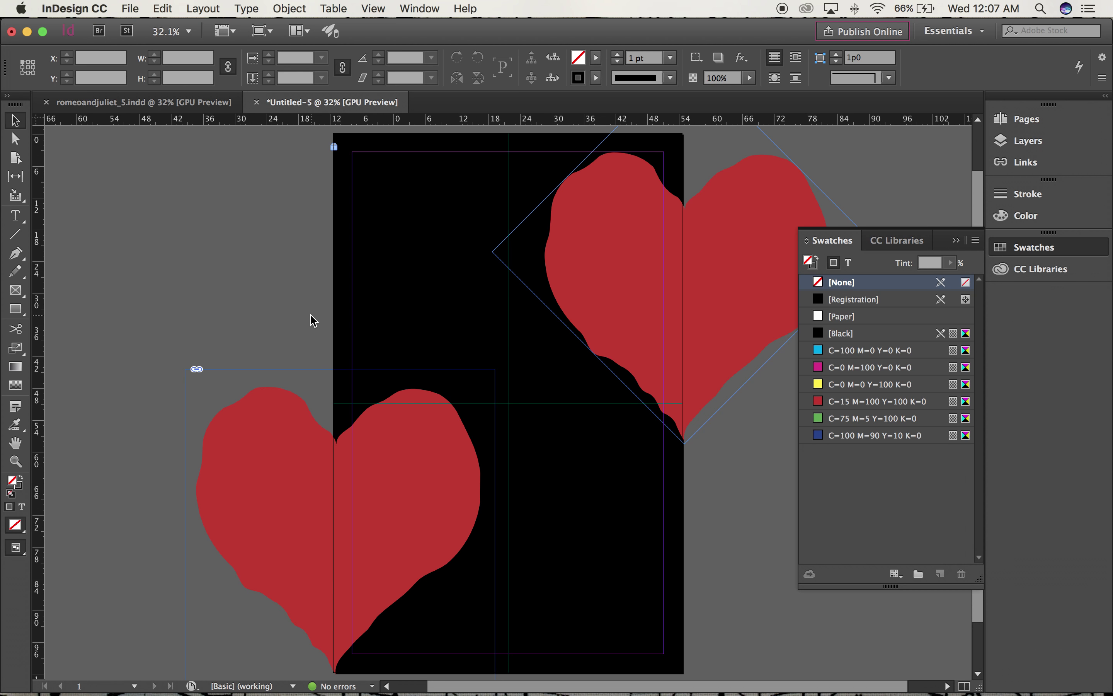
key(w)
key(w)
key(w)
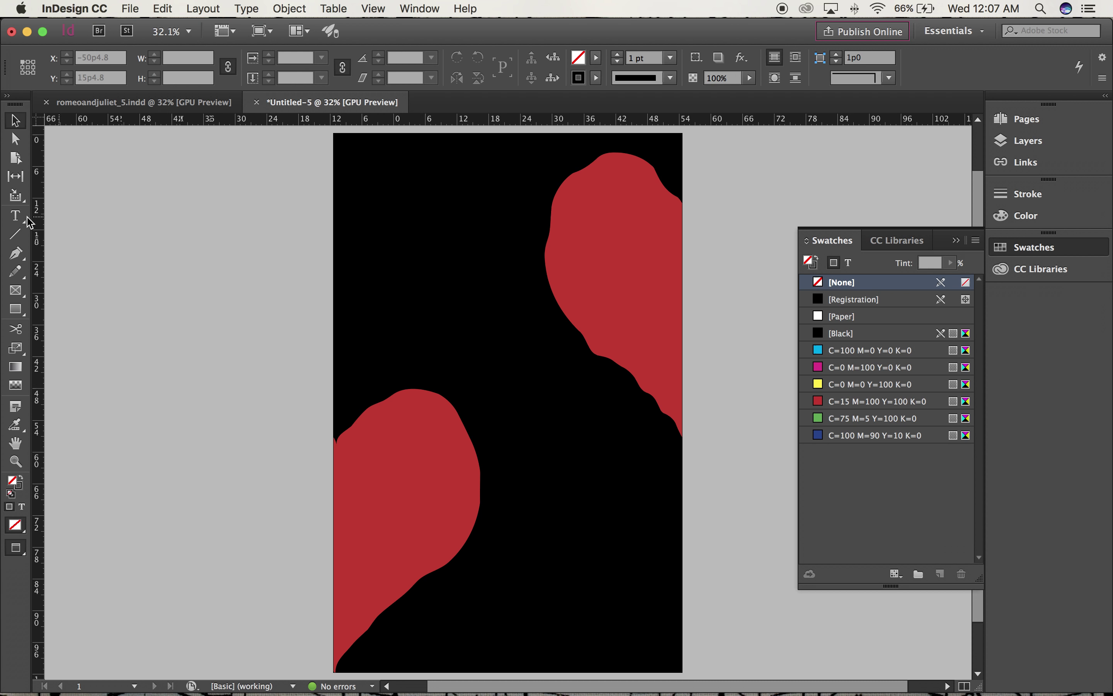
- Return to normal view and draw a text frame spanning the left and right margins, from above mid-page to near the lower margin
click(15, 215)
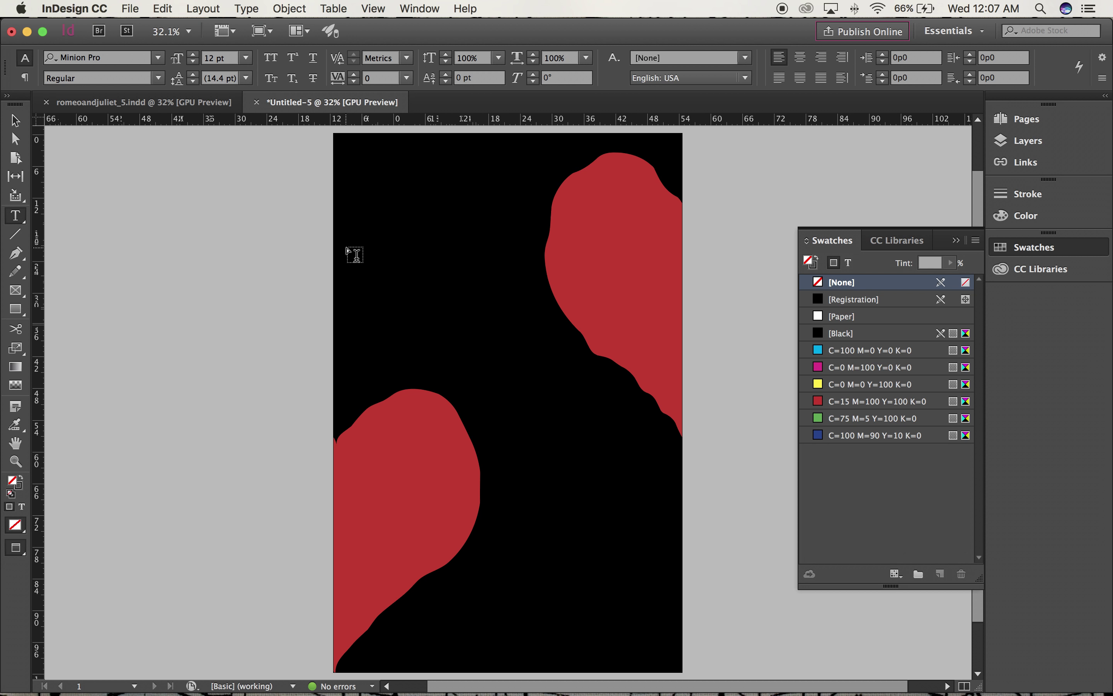
key(w)
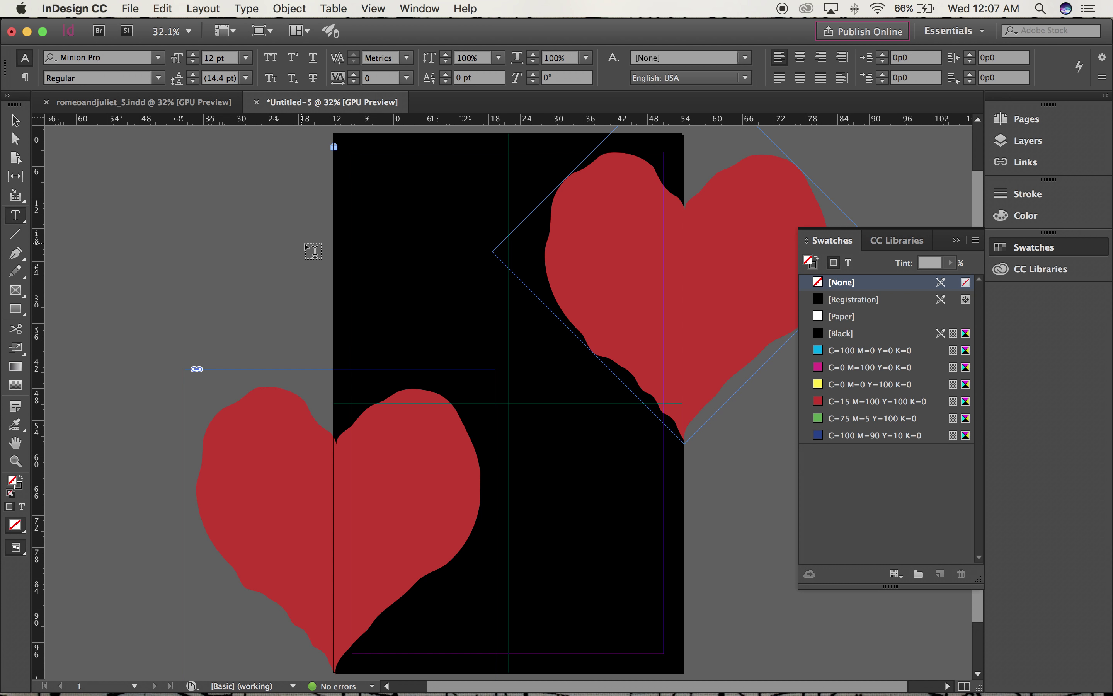
drag(353, 269, 663, 600)
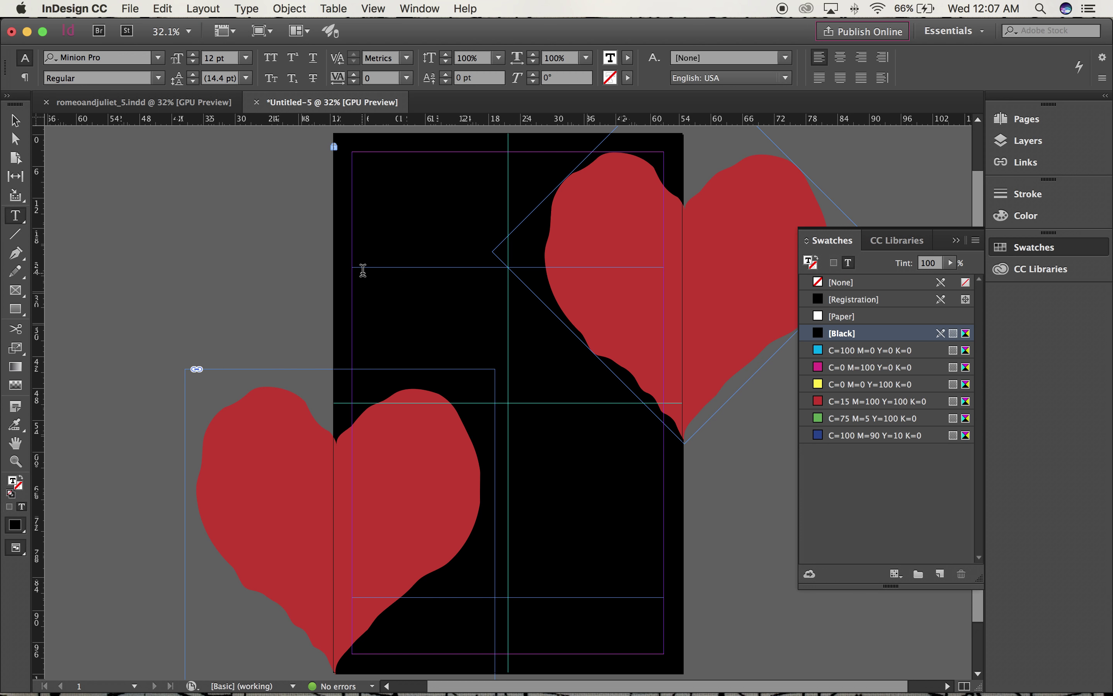
- Set the new frame's text to the Device font at 72 pt
click(104, 60)
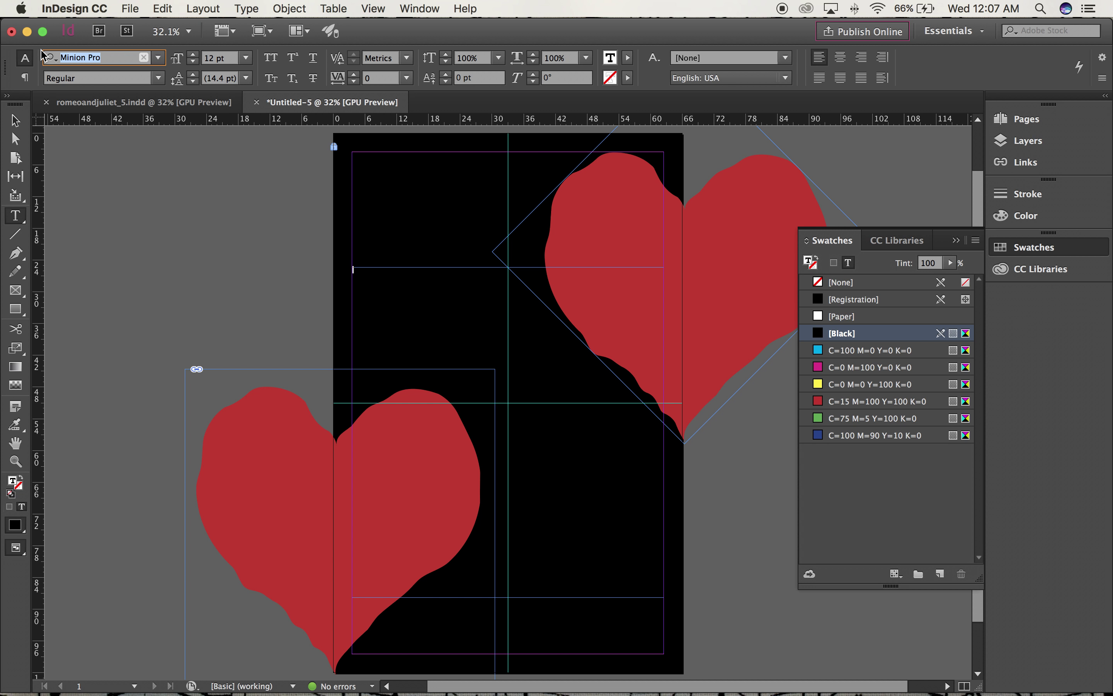
text(device)
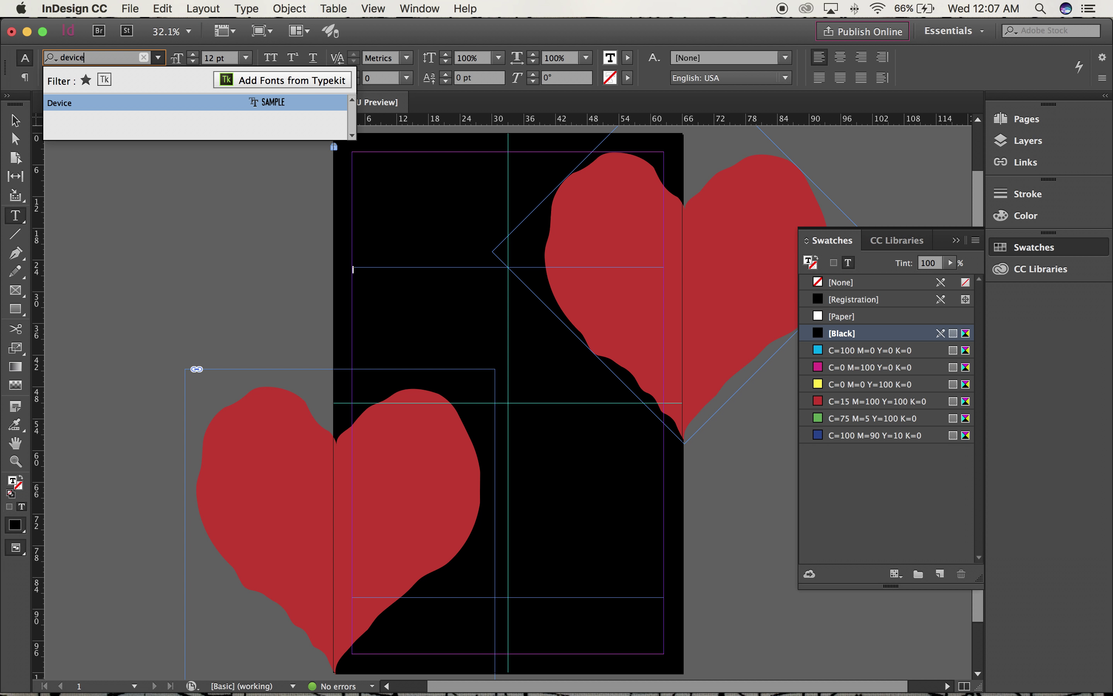
click(72, 103)
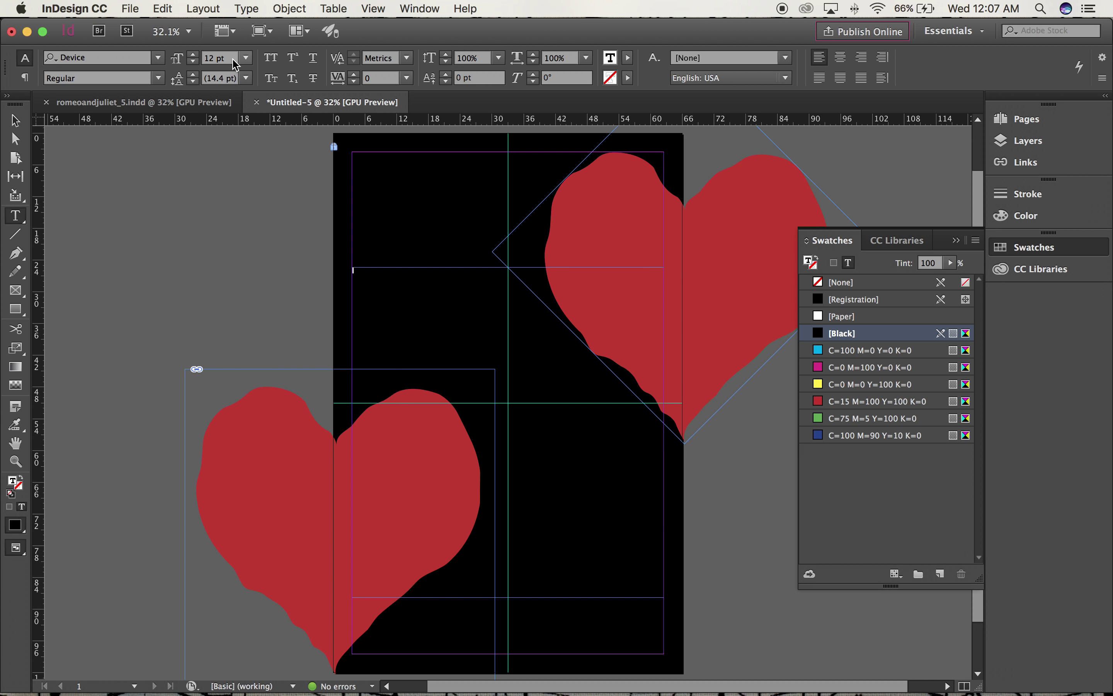
click(198, 58)
text(72)
key(Return)
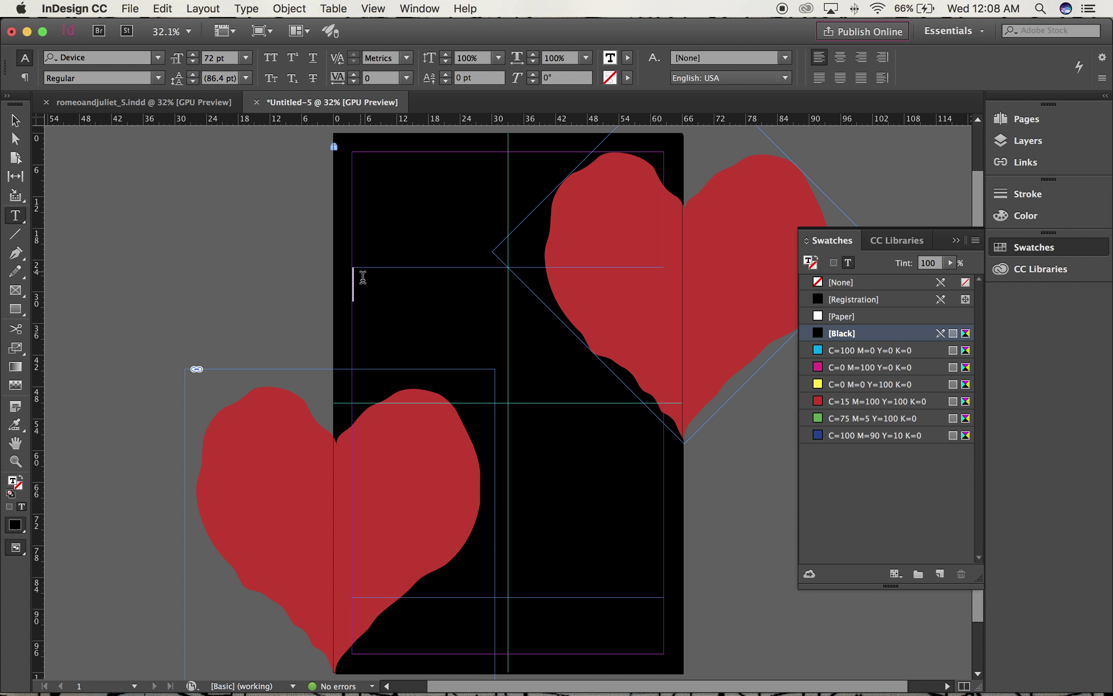
- Enter the title in the frame on three lines: "Romeo", "&" and "Juliet"
text(Romeo)
key(Return)
text(Juliet)
key(Escape)
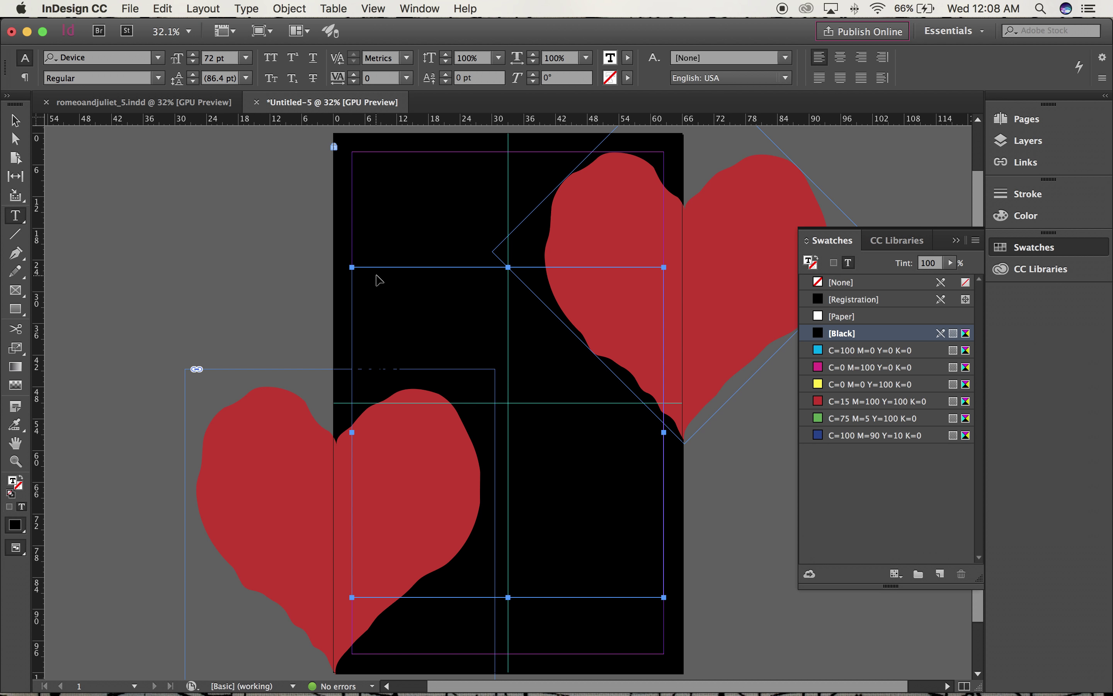
- Fill all the title text with the [Paper] swatch and center-align it
click(377, 279)
key(super+a)
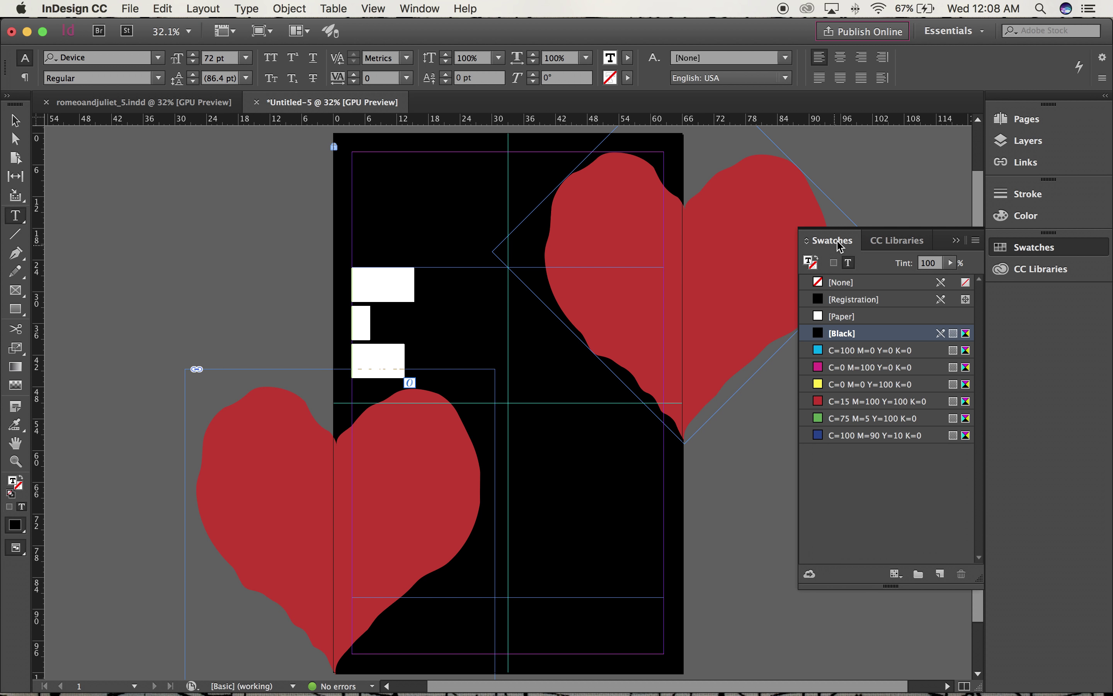
click(957, 241)
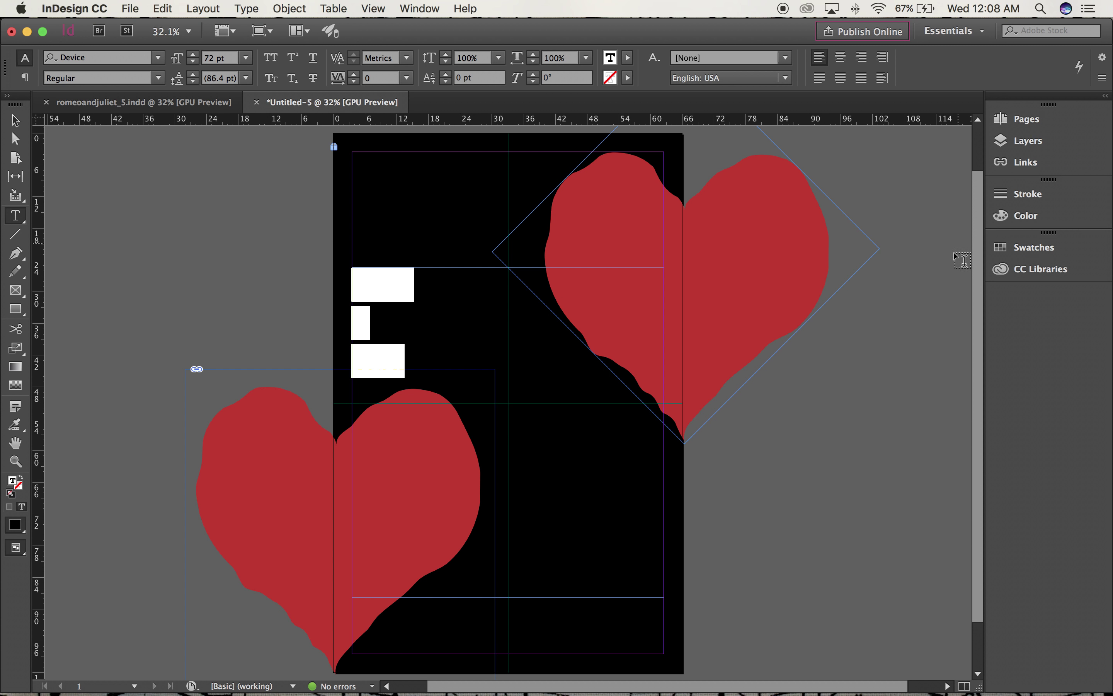
click(1027, 252)
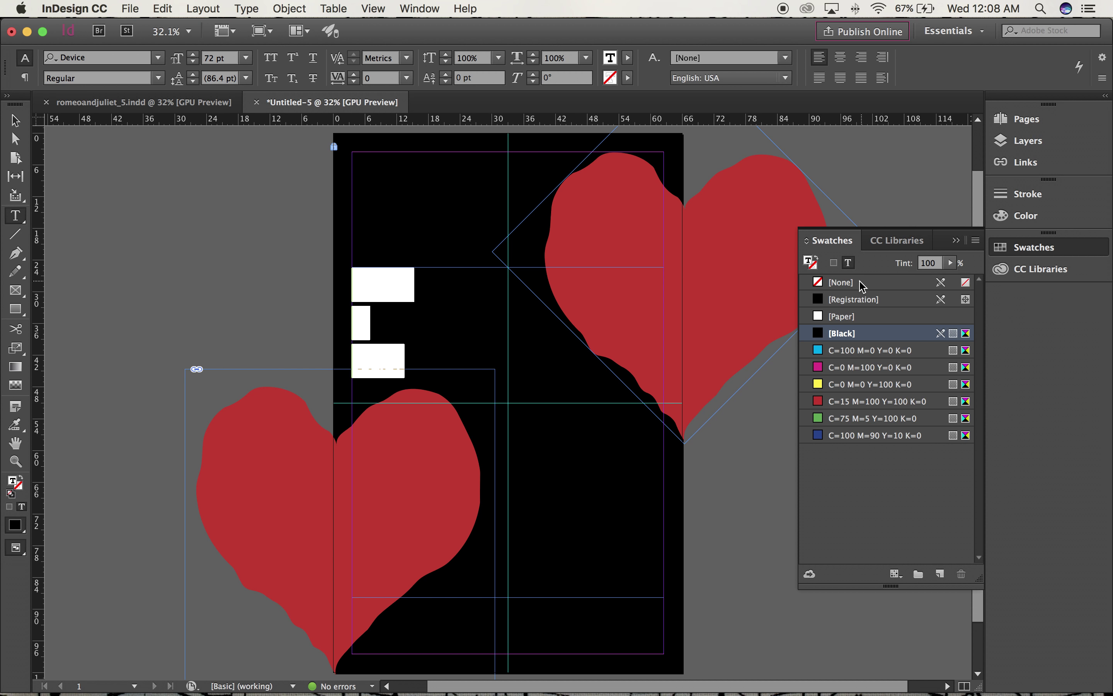
click(818, 283)
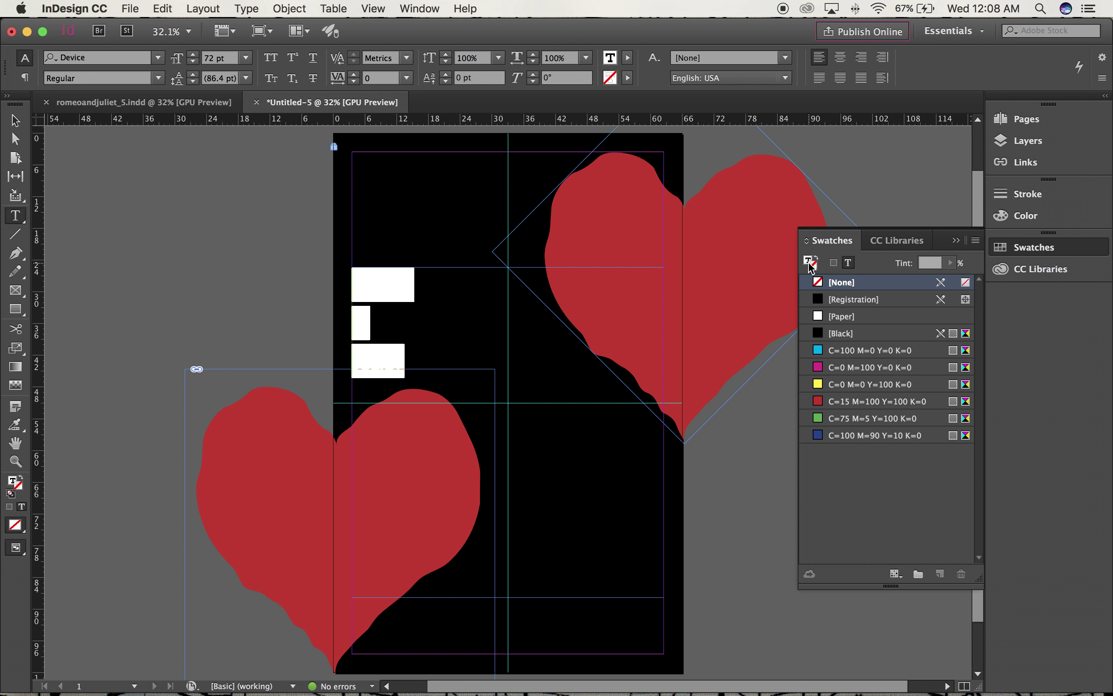
click(814, 261)
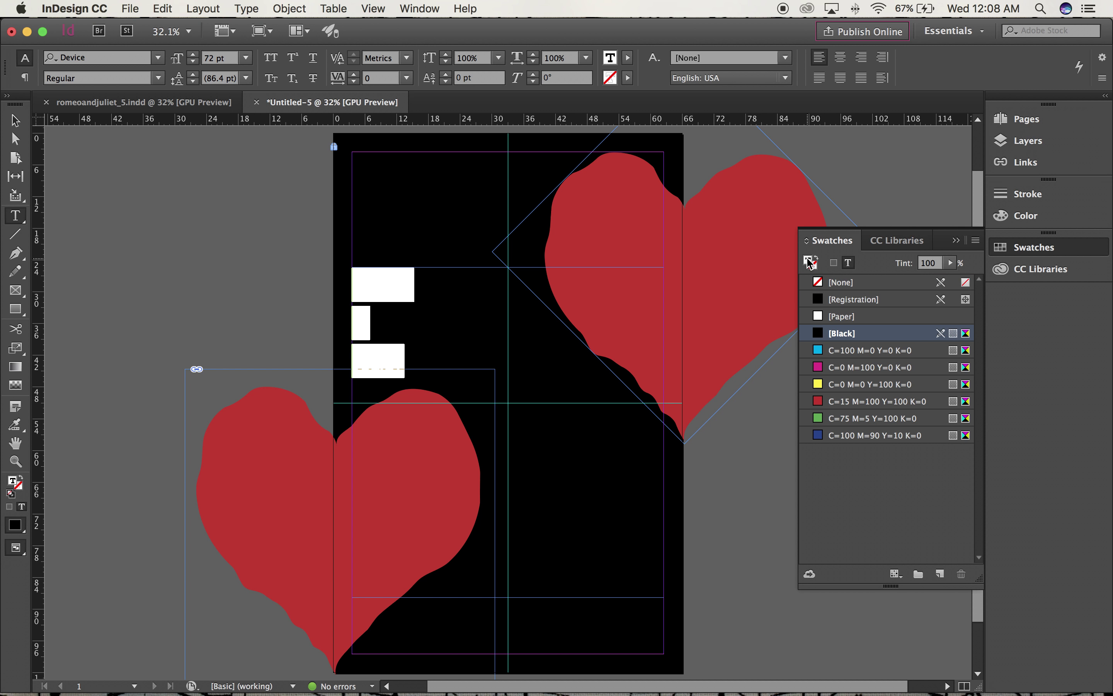
click(819, 313)
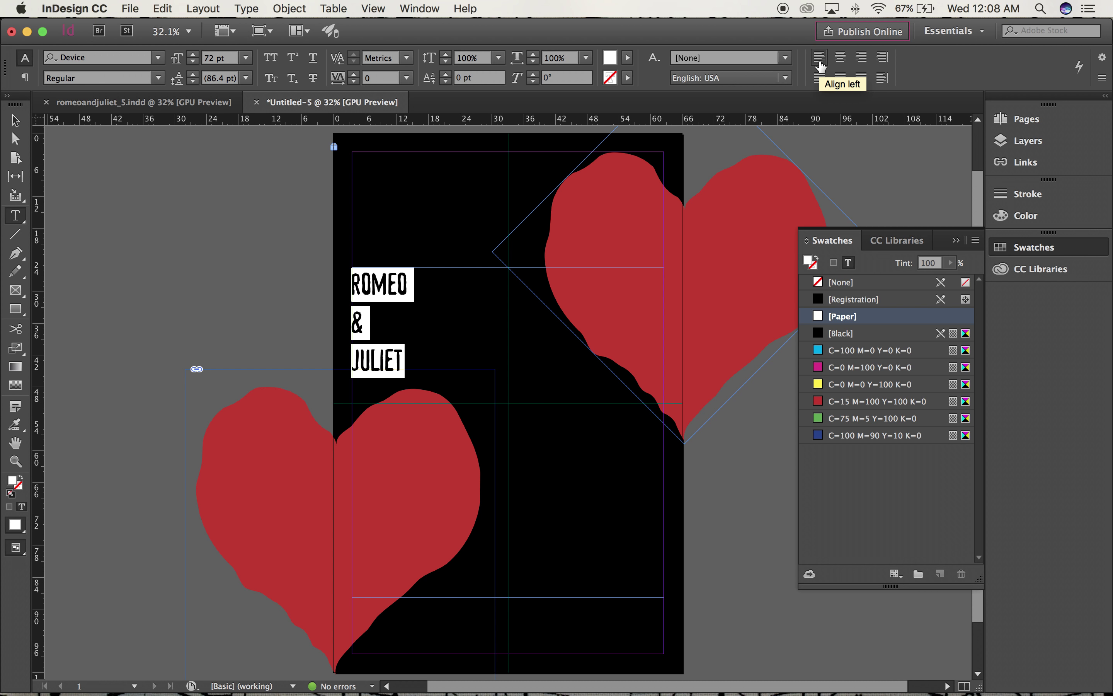
click(840, 65)
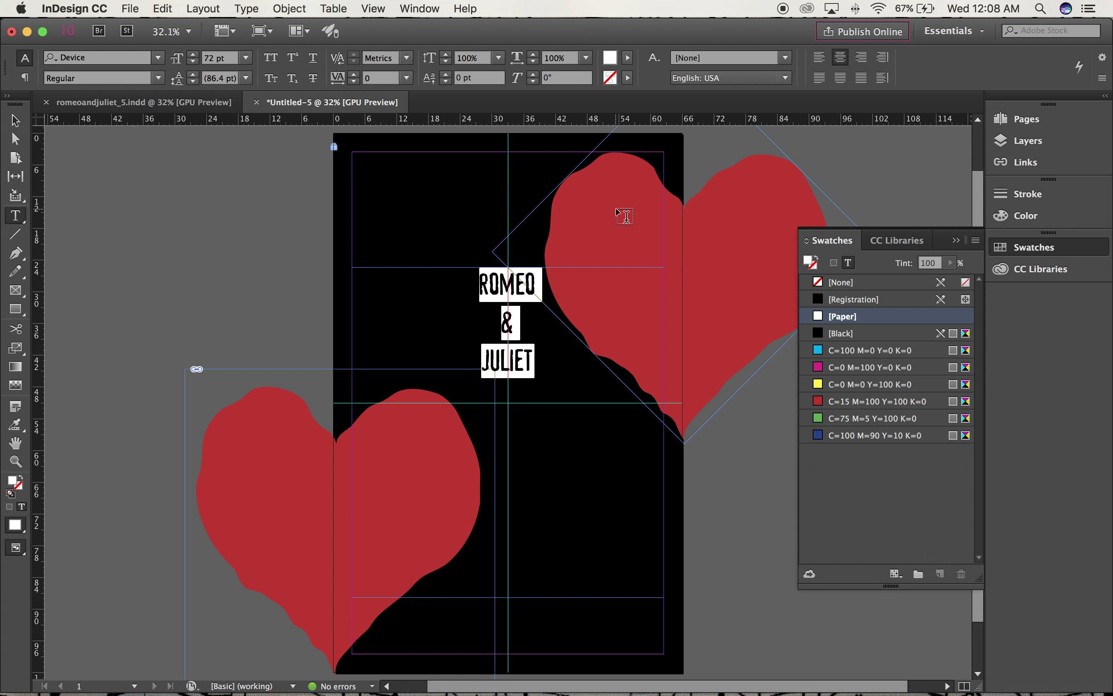
- Enlarge the selected title text in small increments up to 114 pt
key(super)
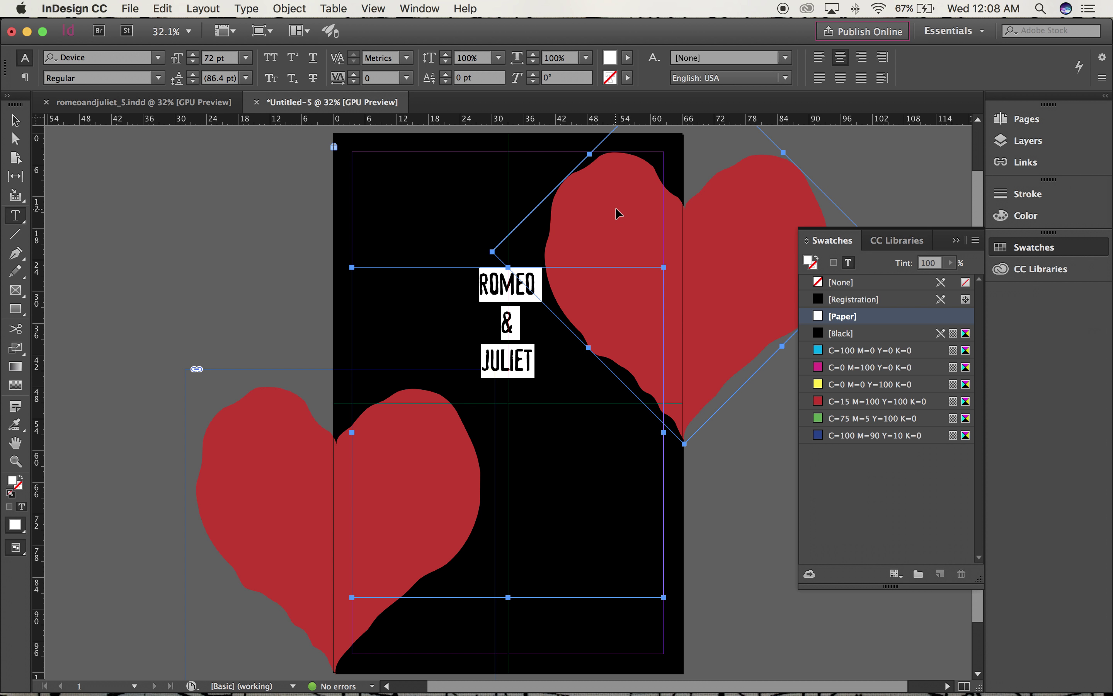
key(super+shift+period)
key(super+shift+period)
key(super+shift+period)
key(super+shift+period)
key(super+shift+period)
key(super+shift+period)
key(super+shift+period)
key(super+shift+period)
key(super+shift+period)
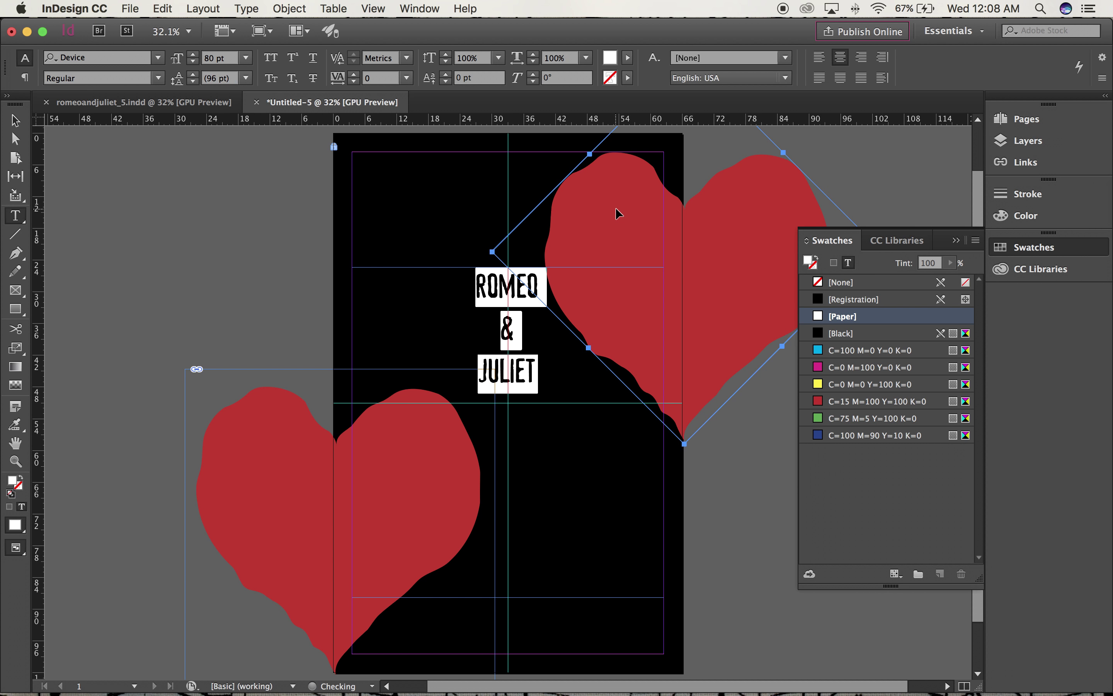
key(super+shift+period)
key(super+shift+period)
key(super+shift+period)
key(super+shift+period)
key(super+shift+period)
key(super+shift+period)
key(super+shift+period)
key(super+shift+period)
key(super+shift+period)
key(super+shift+period)
key(super+shift+period)
key(super+shift+period)
key(super+shift+period)
key(super+shift+period)
key(super+shift+period)
key(super+shift+period)
key(super+shift+period)
key(super+shift+period)
key(super+shift+period)
key(super+shift+period)
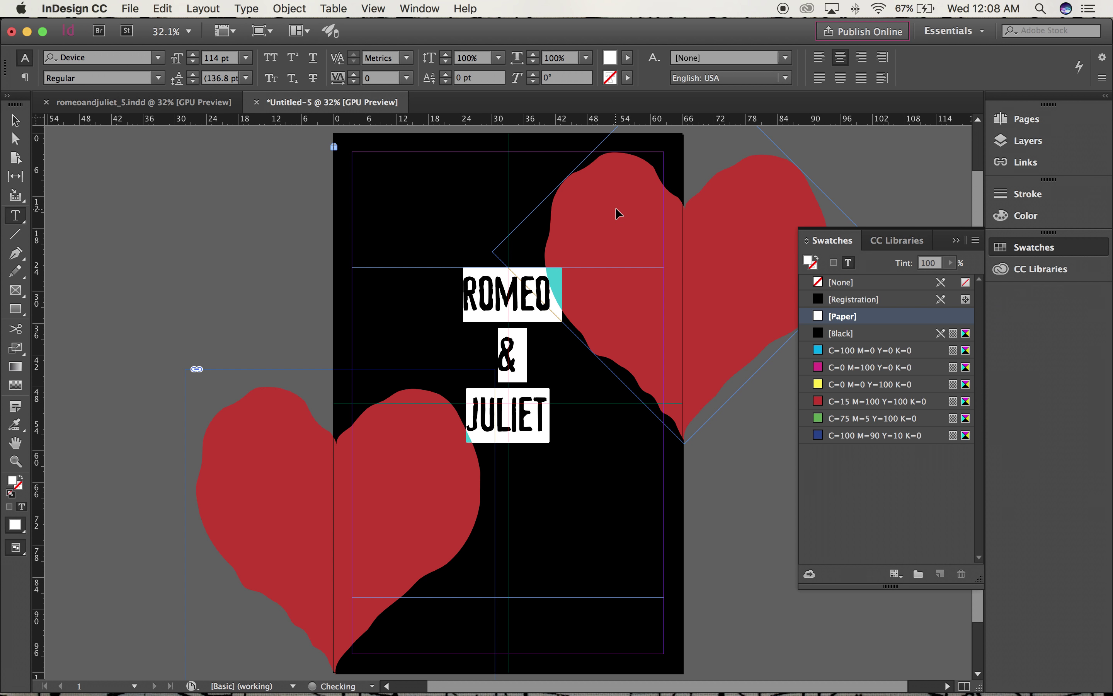
- Set the title text to 210 pt with 180 pt leading and deselect it
double_click(215, 59)
text(210)
key(Tab)
text(1)
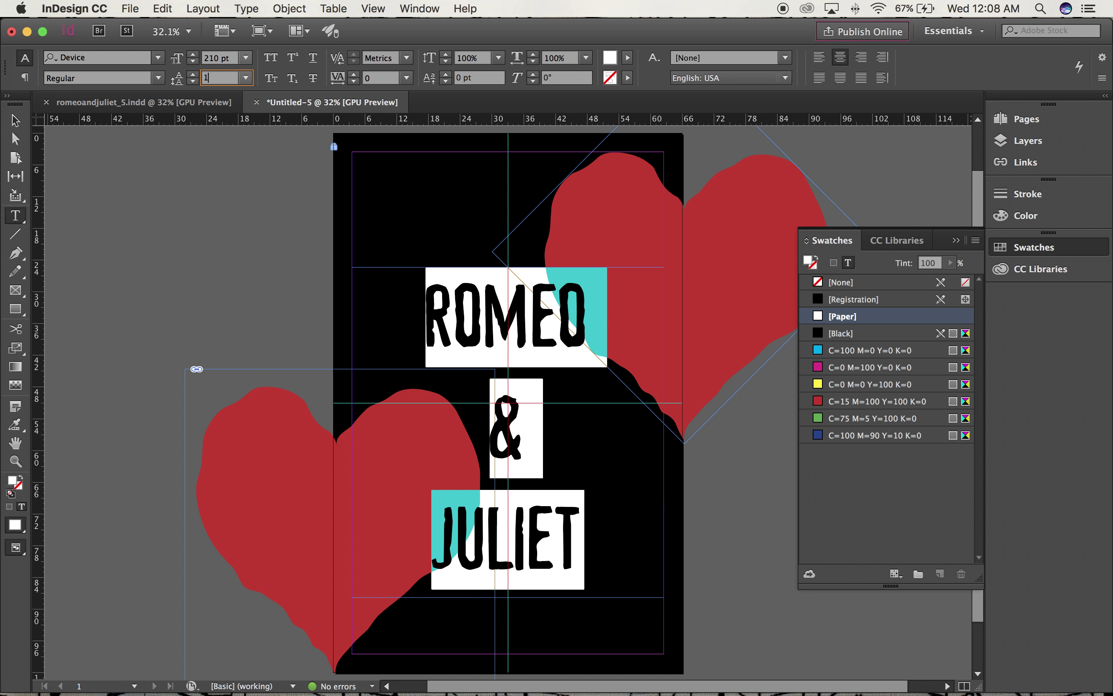
text(80)
key(Return)
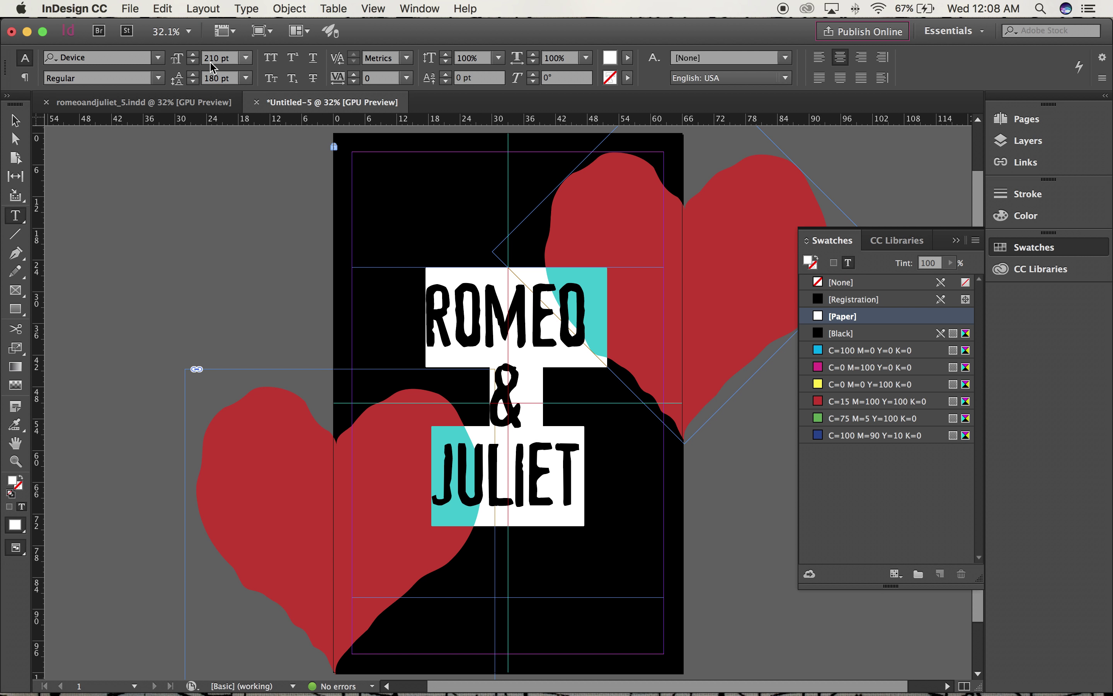
click(121, 205)
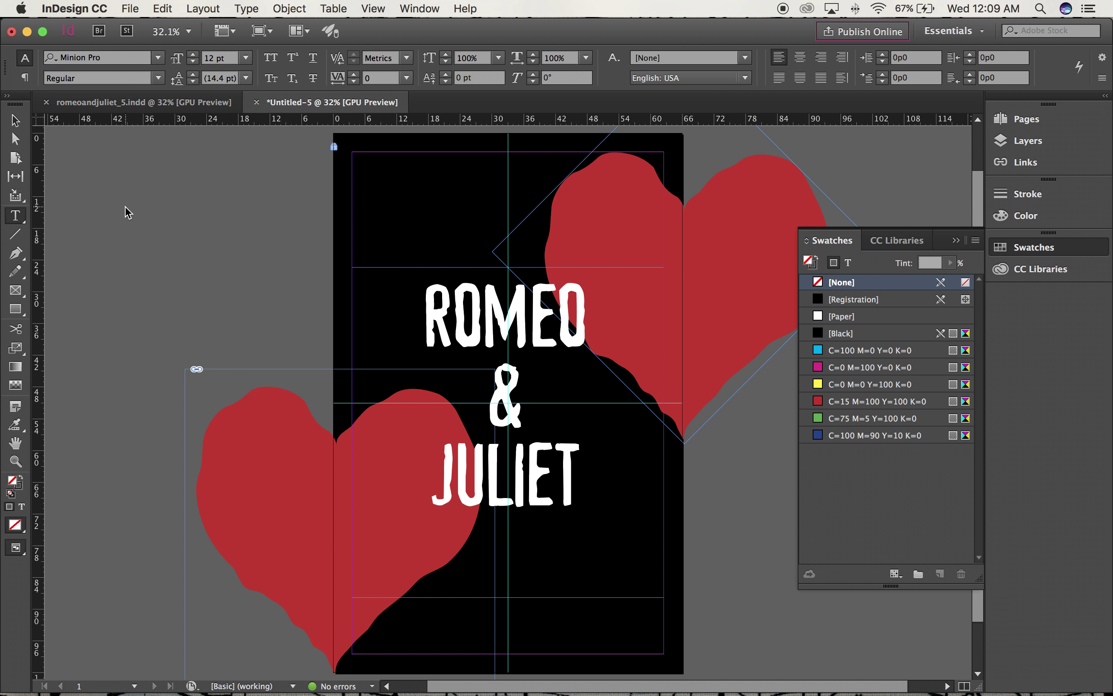
- Set the size of the "&" in the title to 310 pt and preview the page without guides
double_click(516, 403)
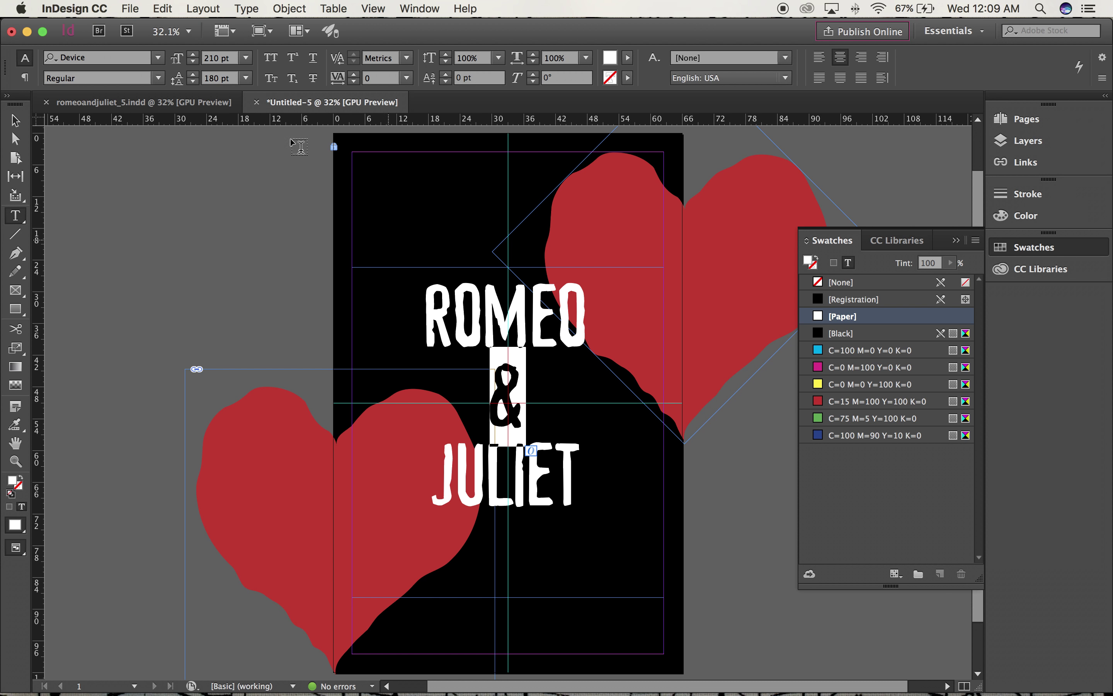
click(214, 58)
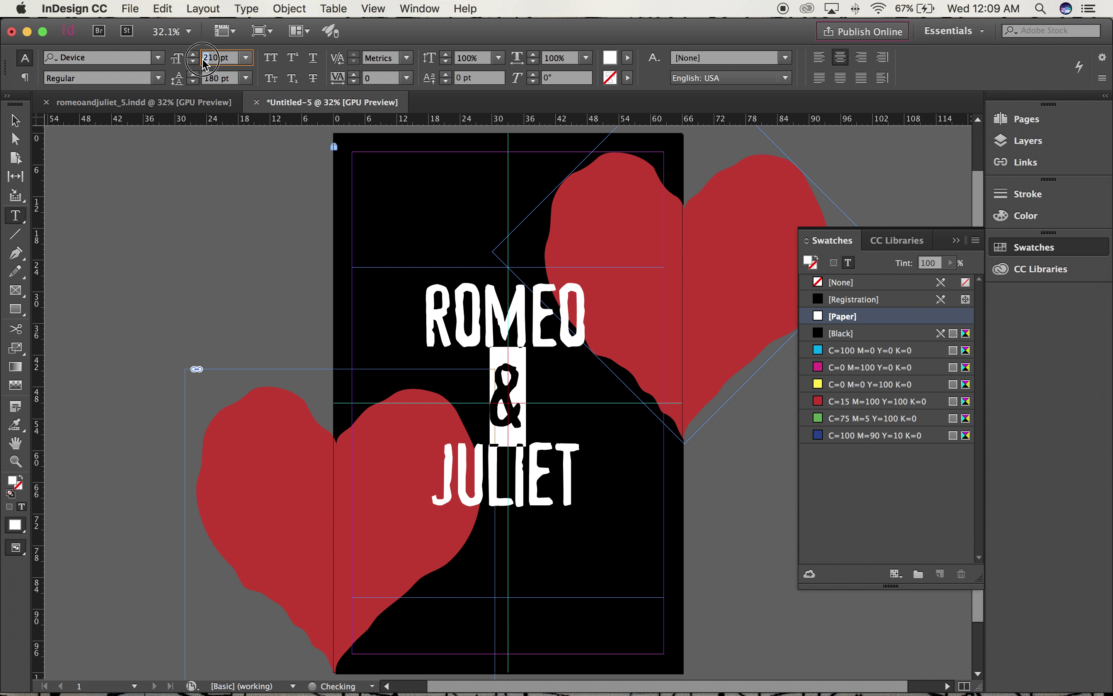
key(Delete)
text(3)
key(Return)
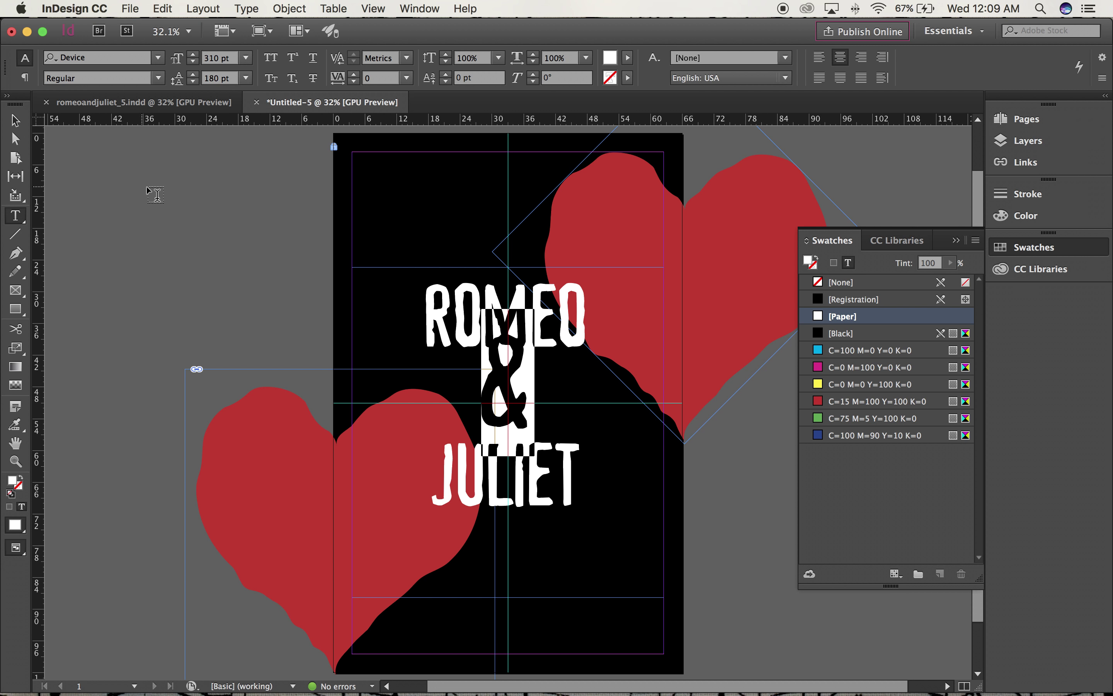
click(132, 187)
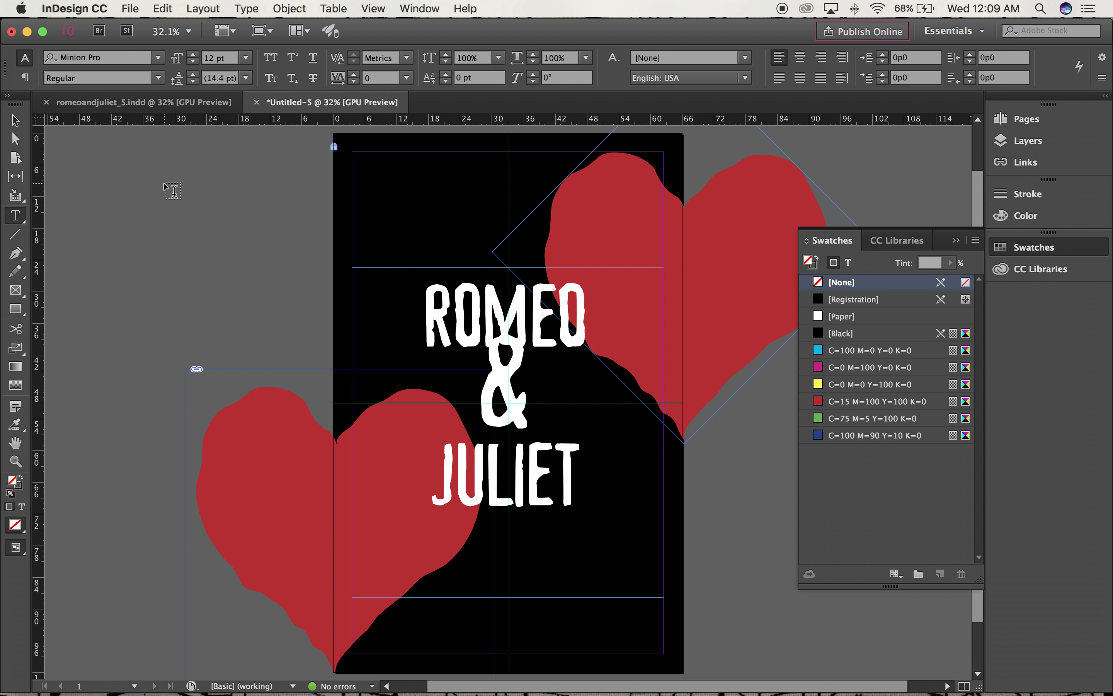
key(w)
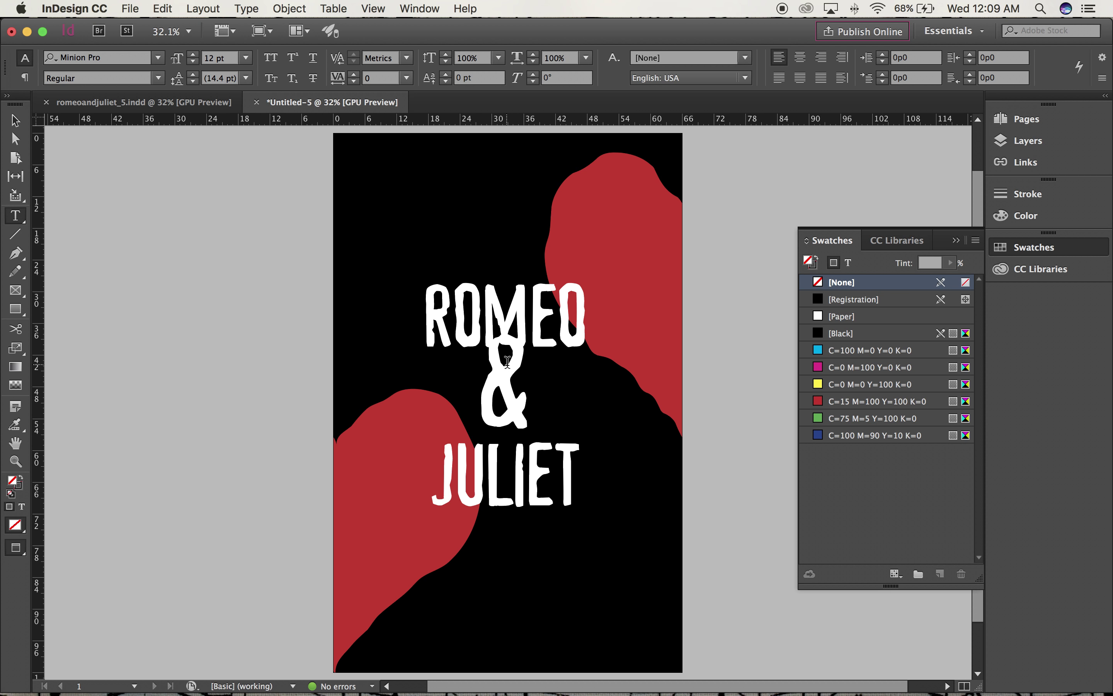
- Draw a rectangle frame about 5p7 by 3p7 between "&" and "Juliet" and fill it with the C=0 M=0 Y=100 K=0 swatch
click(17, 121)
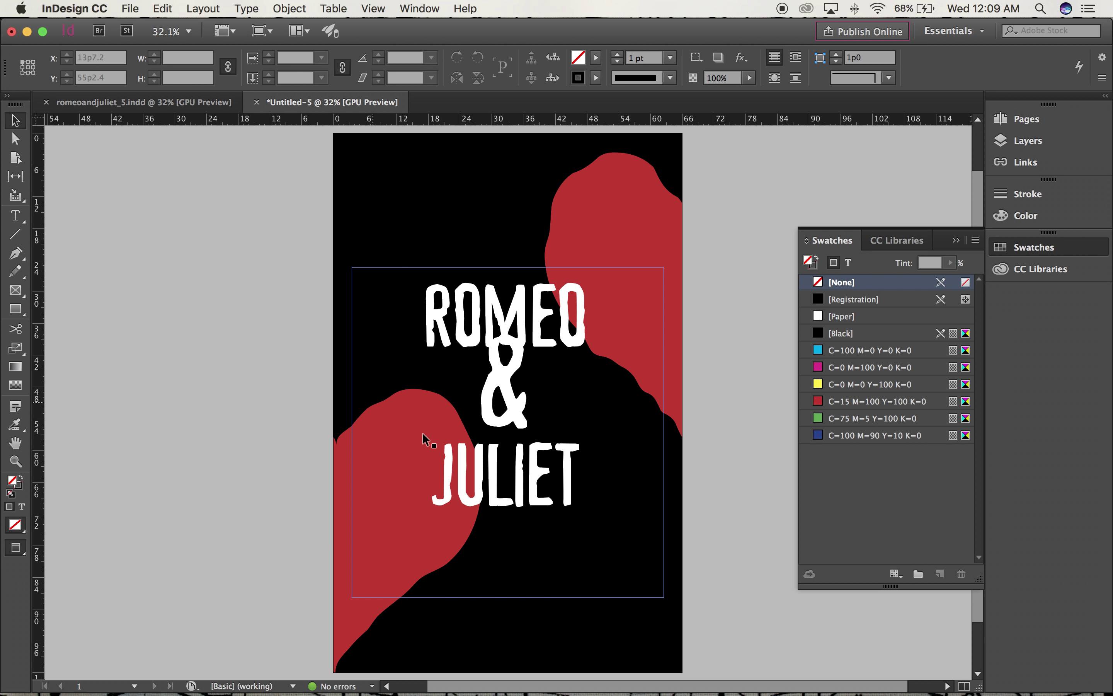
click(15, 290)
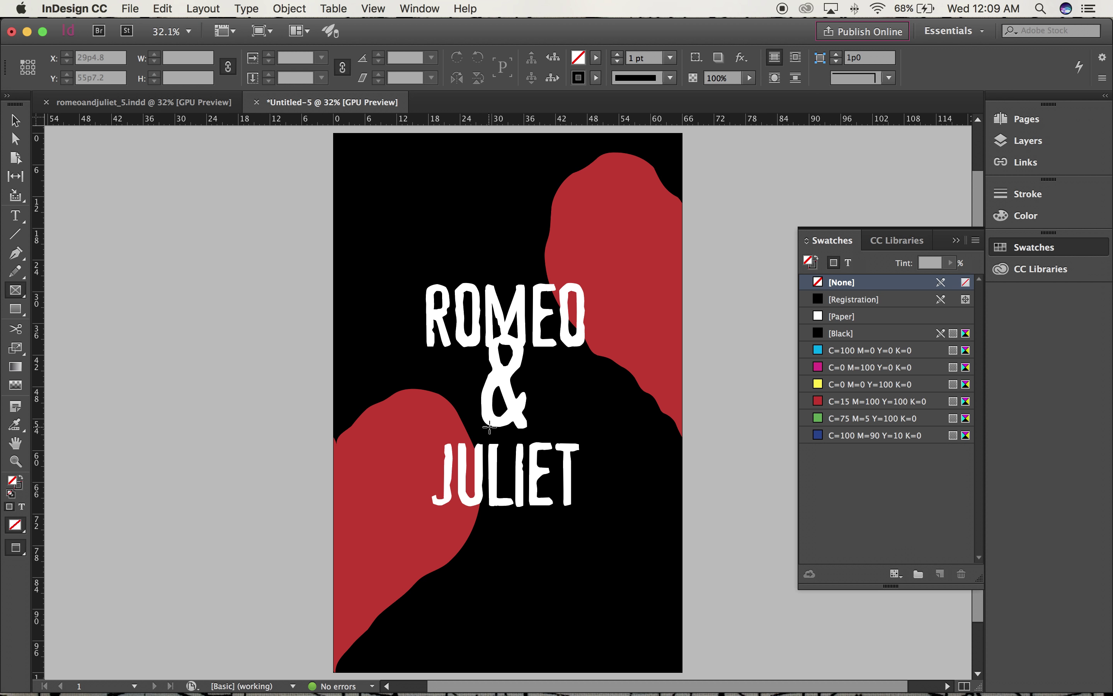
drag(488, 425, 518, 440)
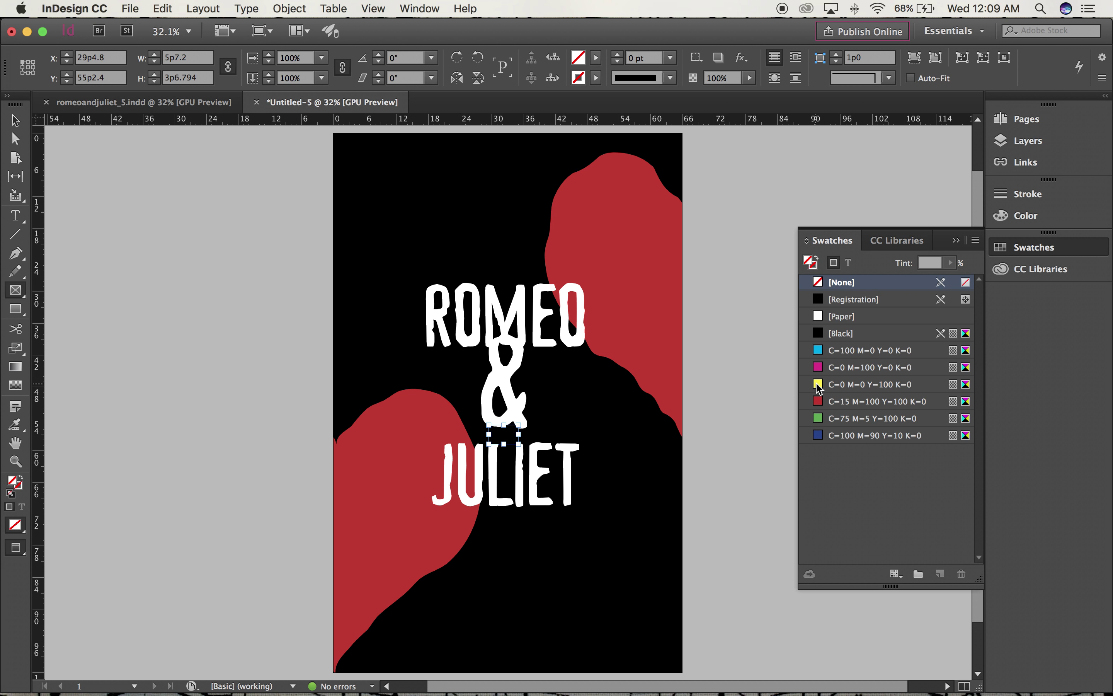
click(837, 385)
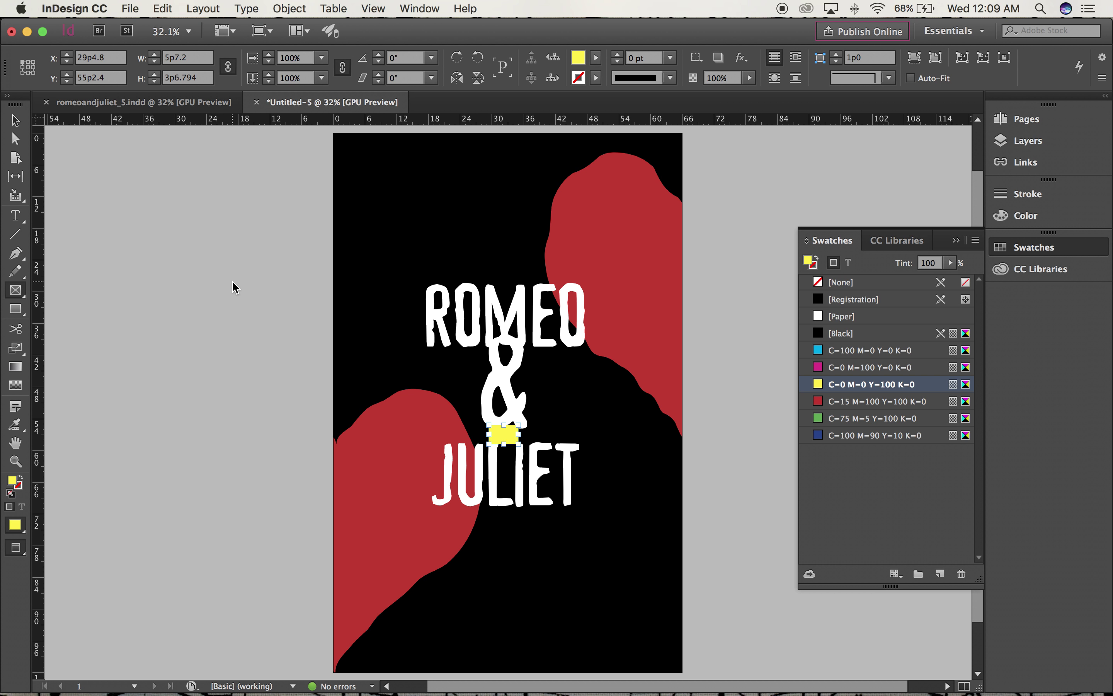
- Resize the yellow rectangle to about 3p3 high so it exactly fills the gap between the bottom of "&" and the top of "Juliet"
key(super+1)
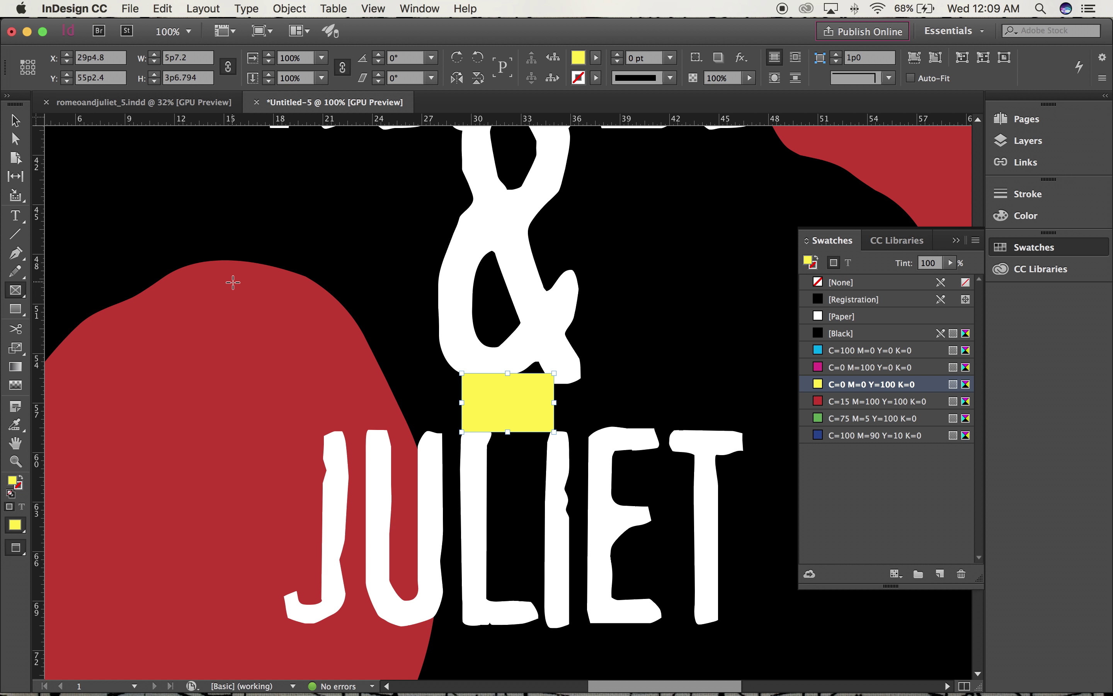
key(super+equal)
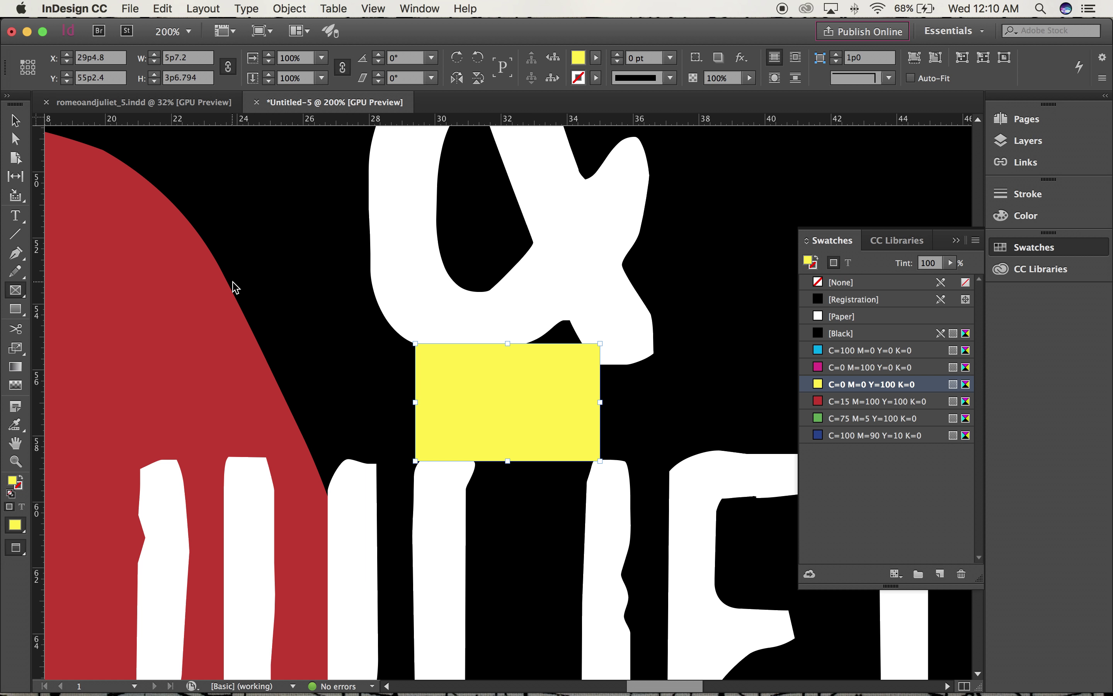
key(v)
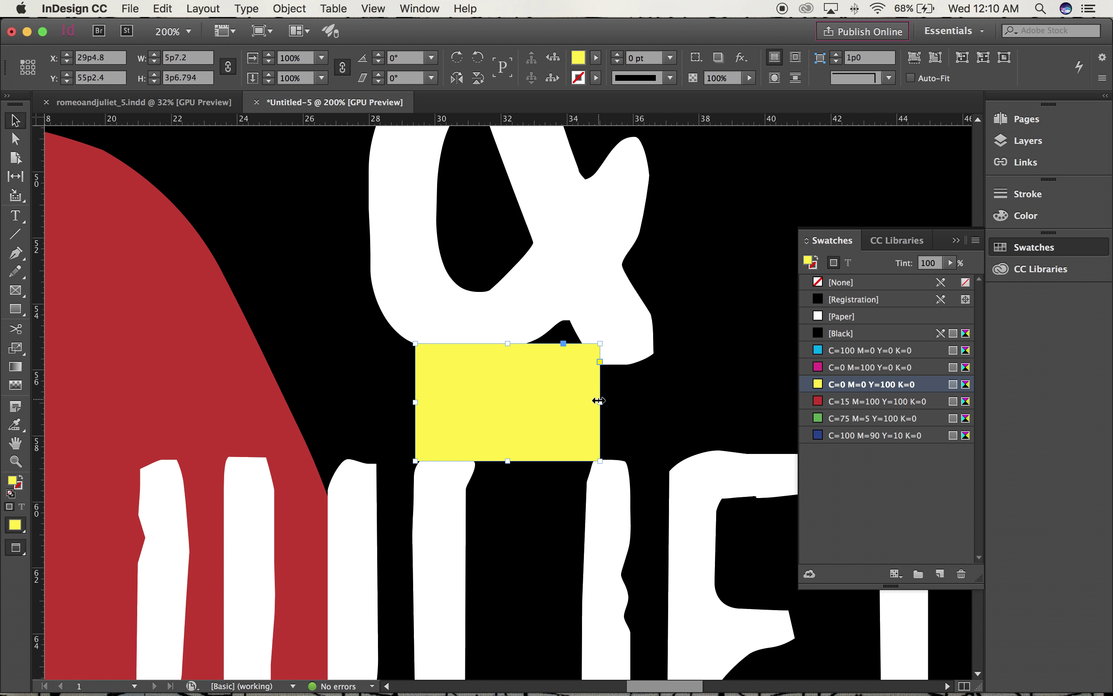
drag(507, 460, 507, 456)
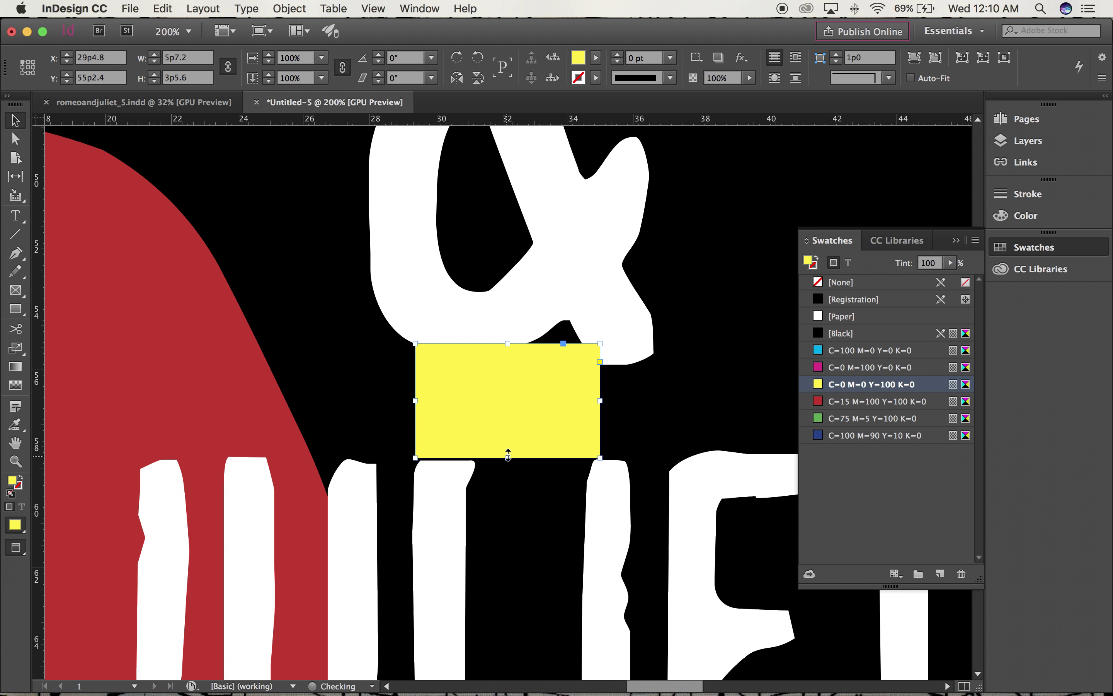
mouse_move(507, 343)
mouse_down()
mouse_move(506, 380)
mouse_move(508, 355)
mouse_up()
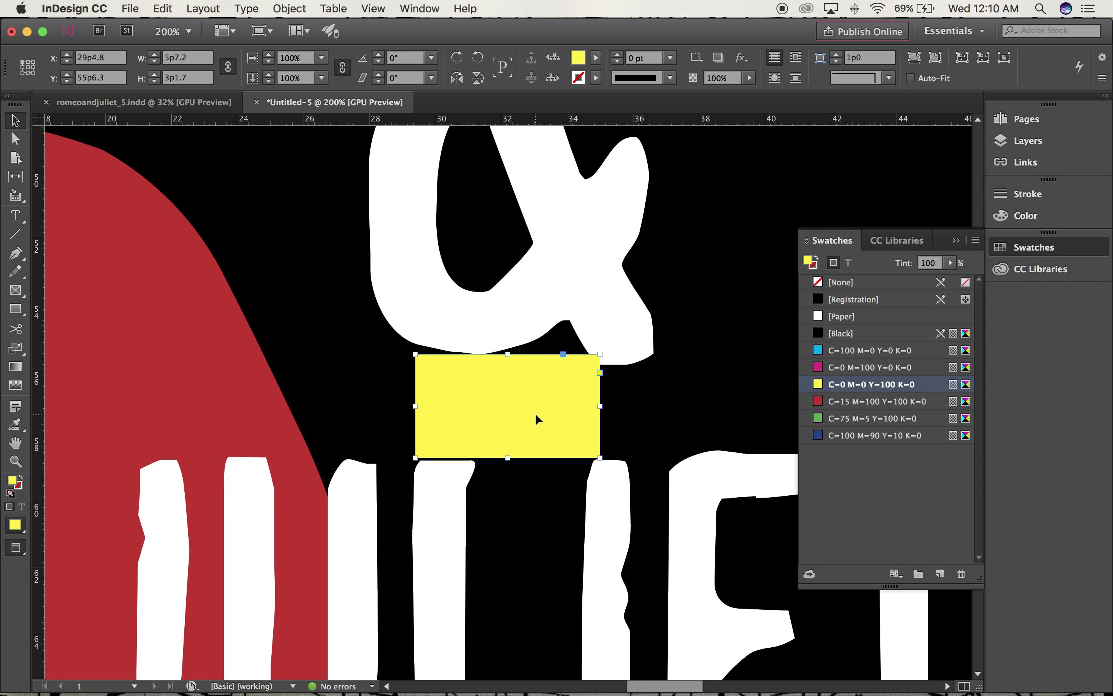
drag(509, 459, 508, 461)
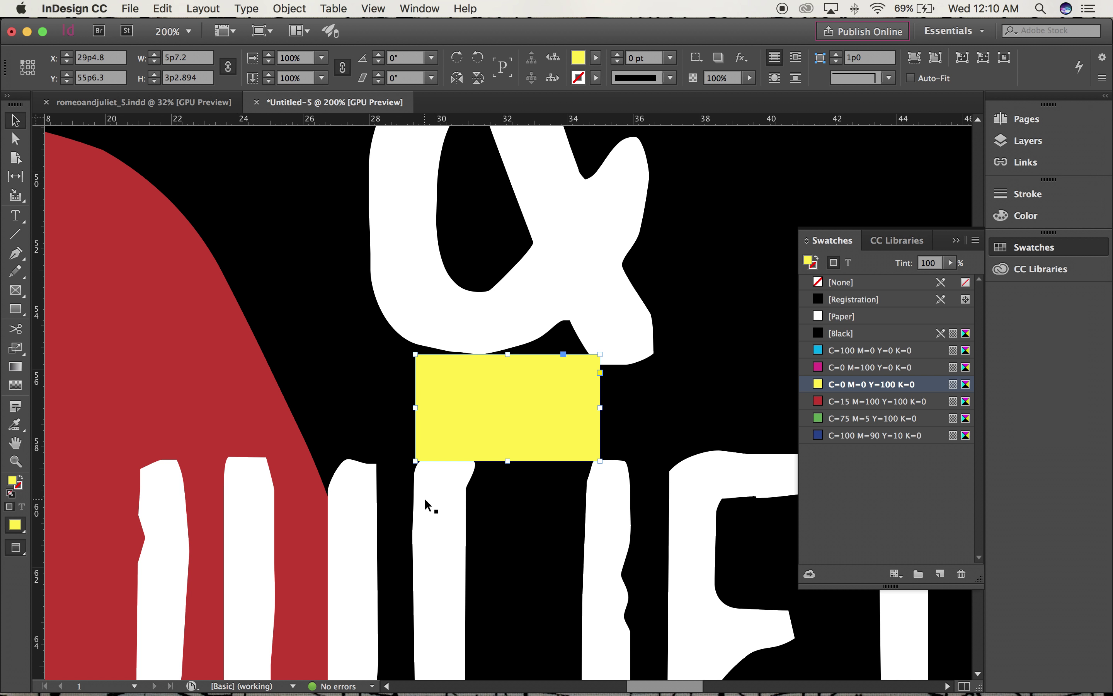
key(super+0)
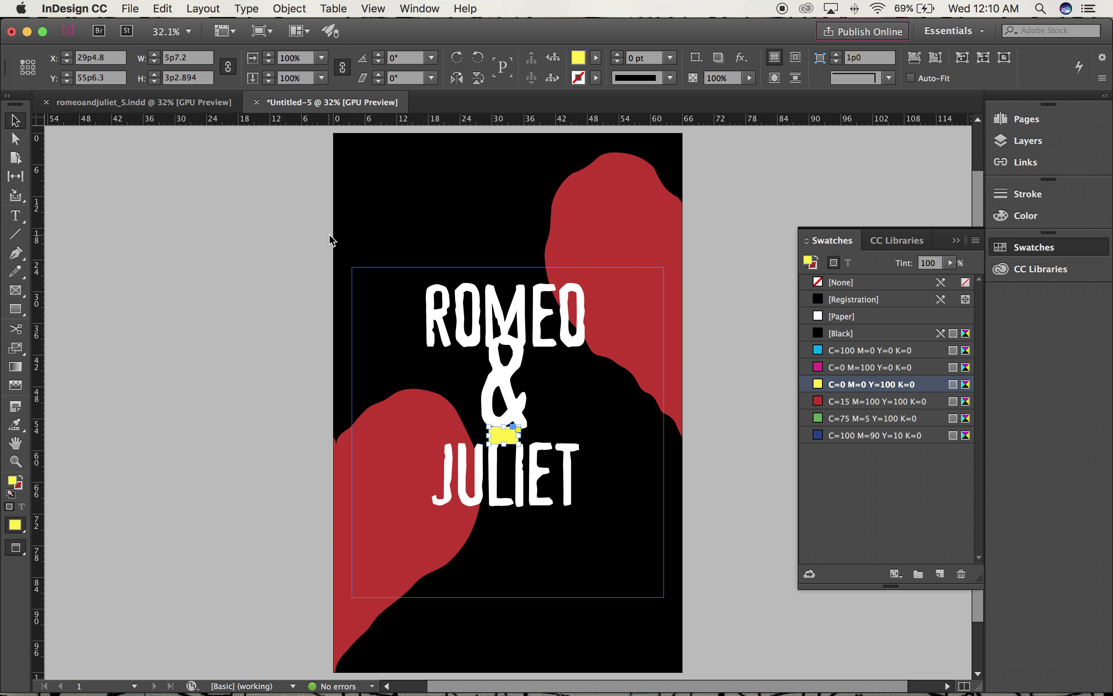
- Copy and paste the yellow spacer rectangle and move the duplicate to the top of the ampersand, just below "Romeo"
click(164, 10)
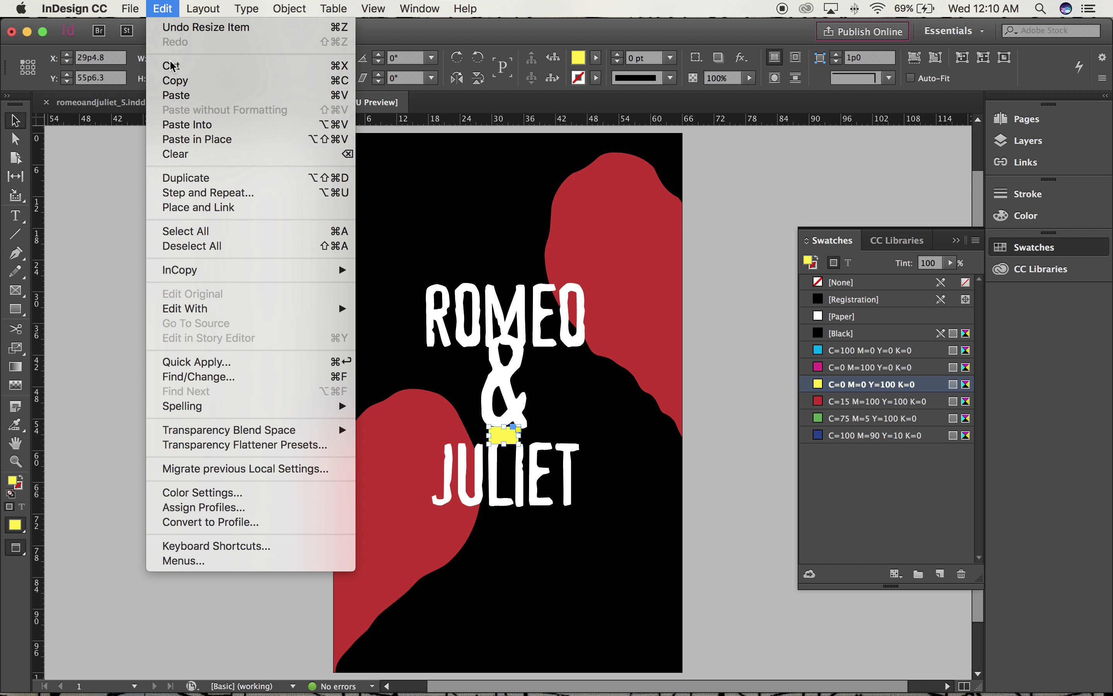
click(175, 80)
click(163, 10)
click(175, 95)
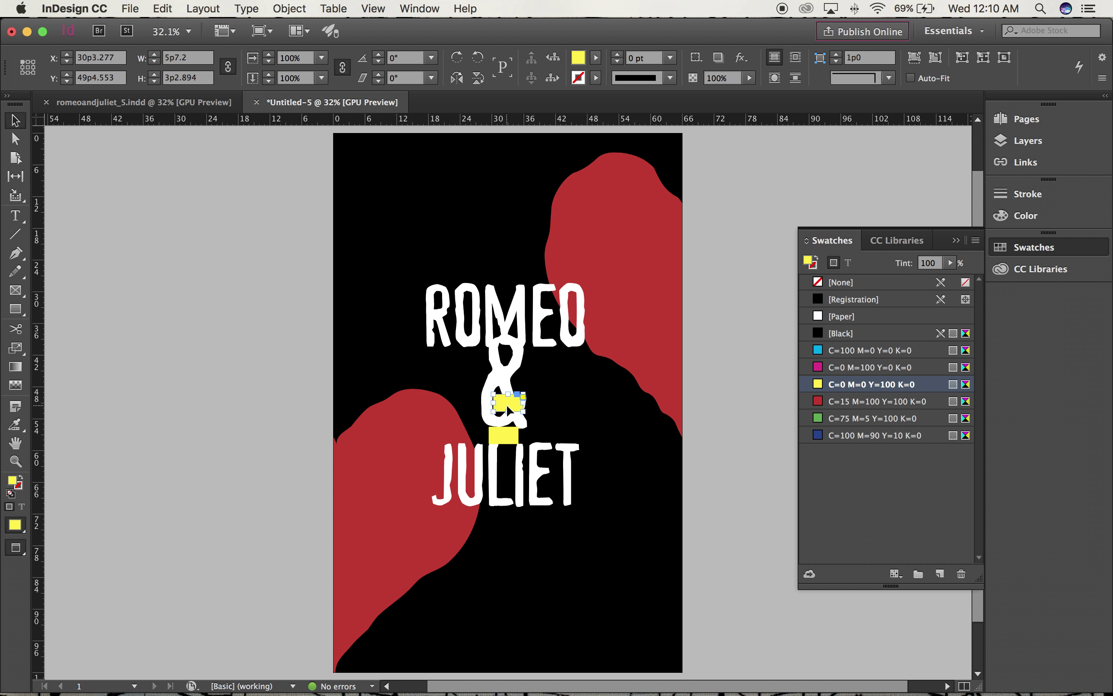
drag(506, 403, 503, 359)
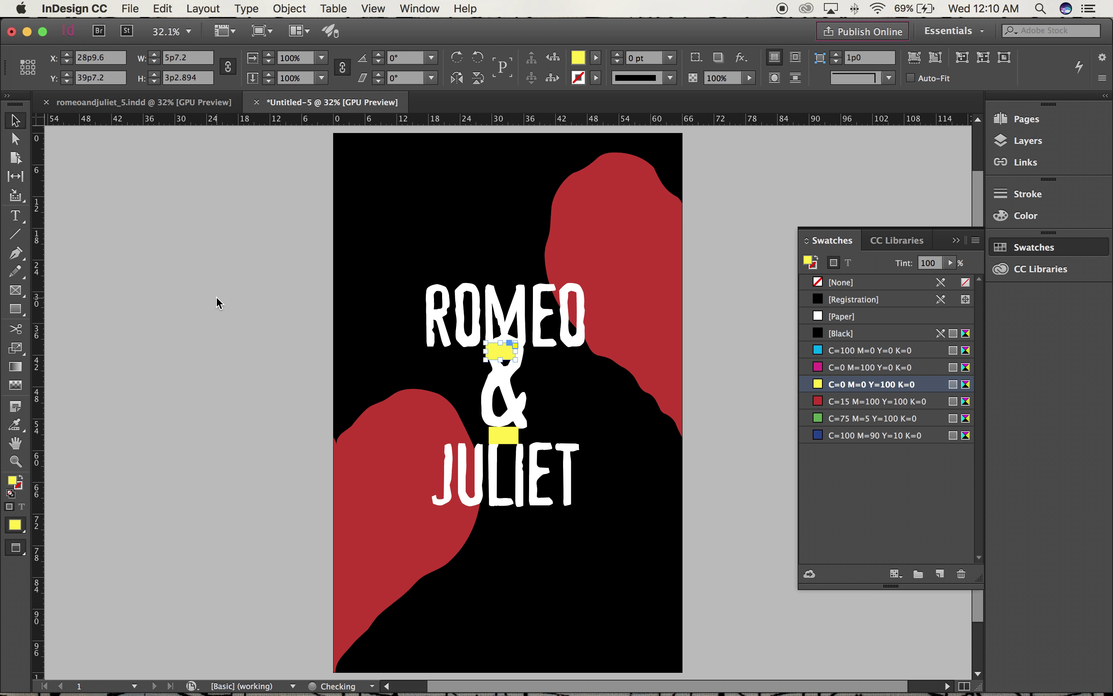
- Increase the leading of the "&" line to 234 pt so the ampersand sits below the upper yellow spacer
click(15, 216)
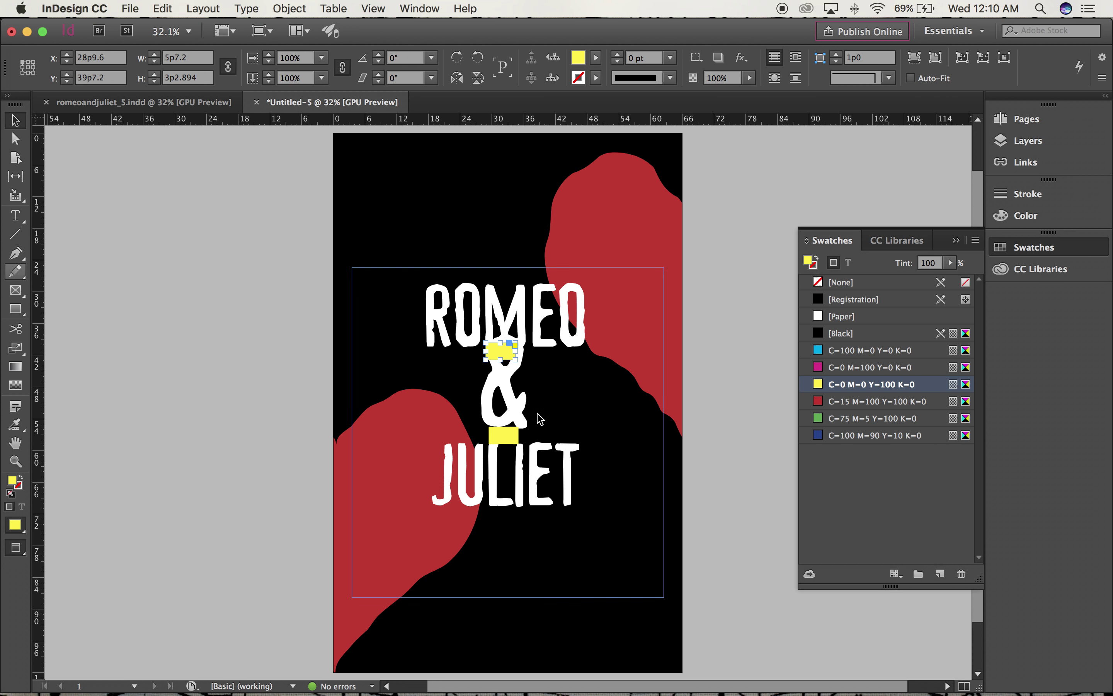
click(500, 395)
key(super+a)
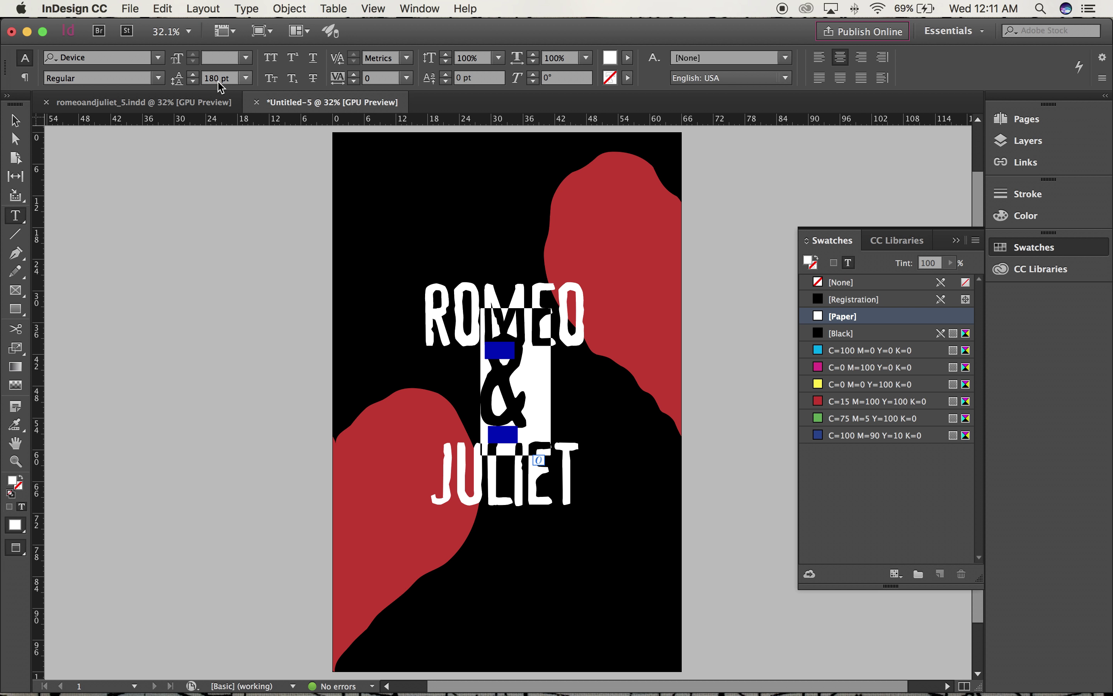
scroll(219, 78, up, 18)
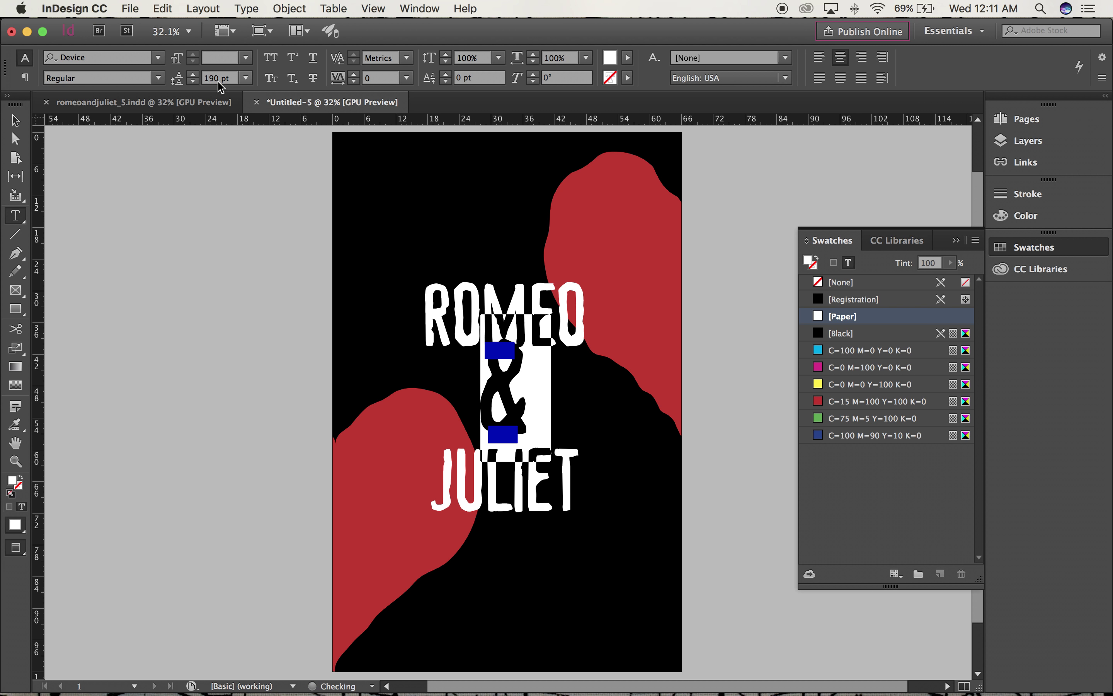
scroll(219, 78, up, 20)
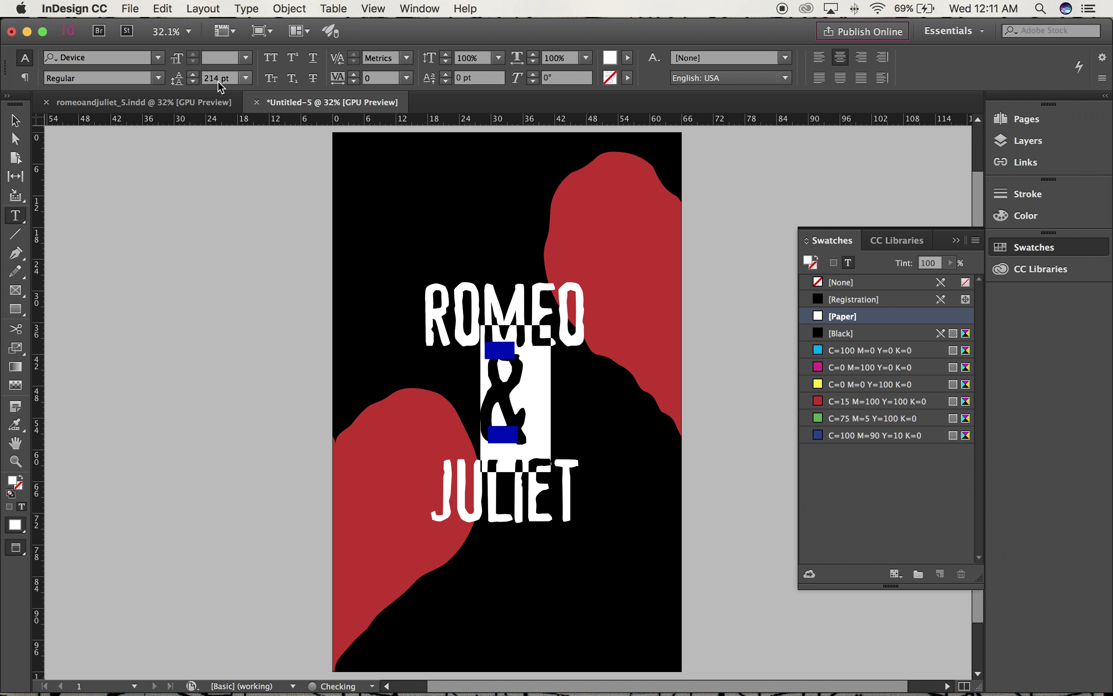
scroll(220, 84, up, 10)
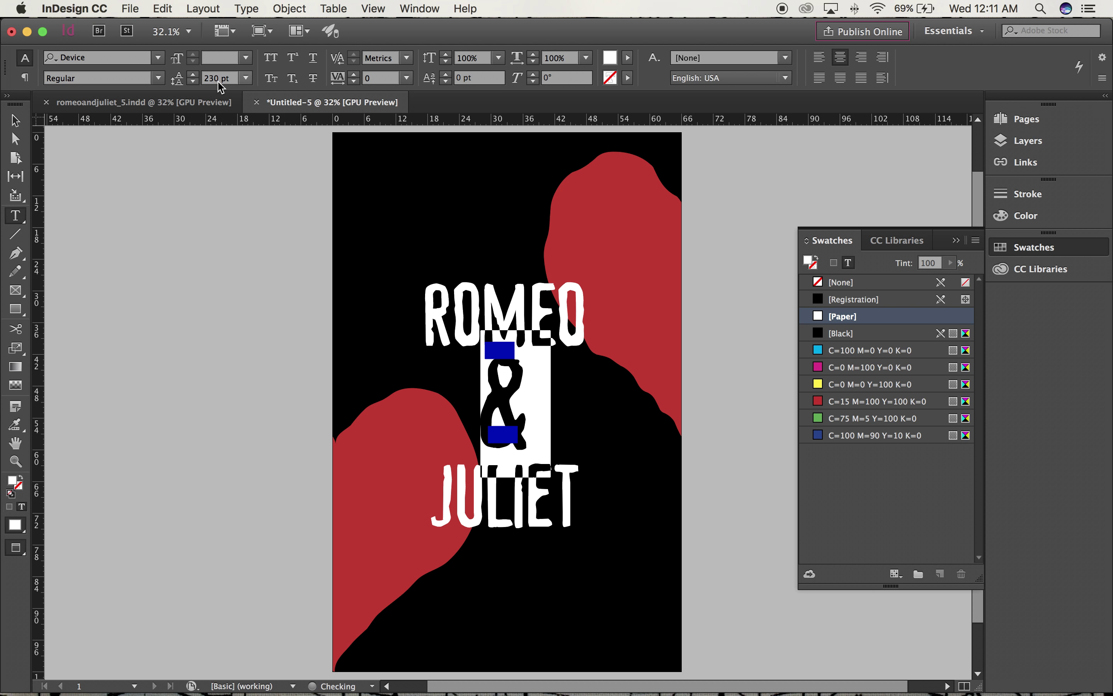
scroll(221, 86, up, 2)
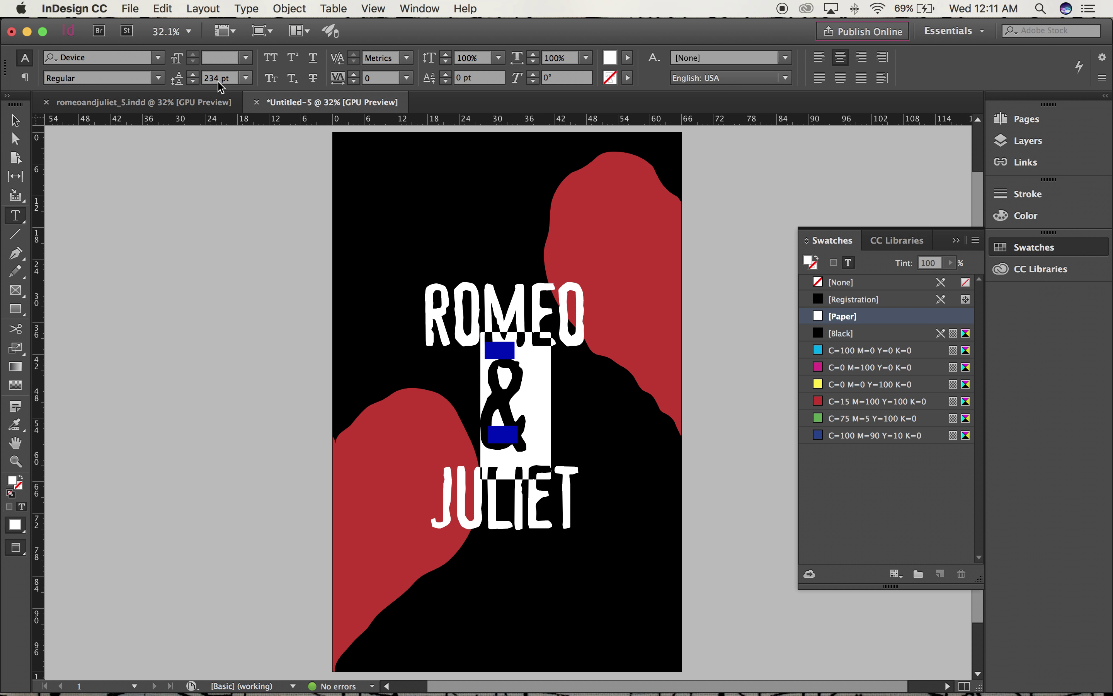
- Move the lower yellow spacer straight down into the gap between the ampersand and "Juliet", then check the gap below "Romeo"
click(12, 120)
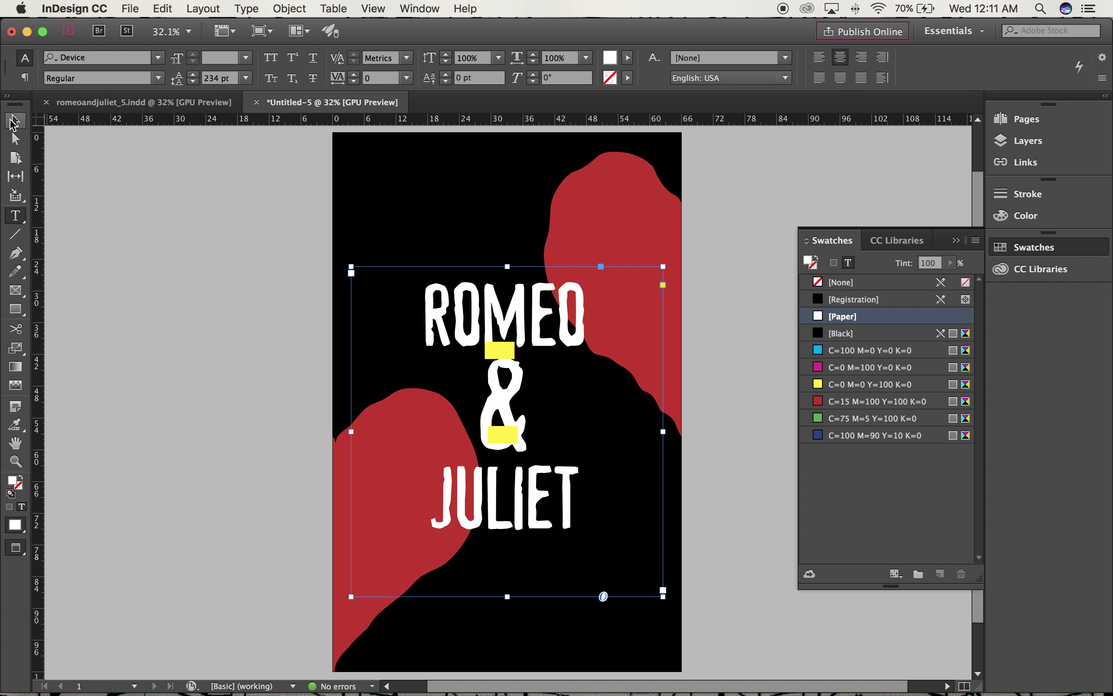
key(super+2)
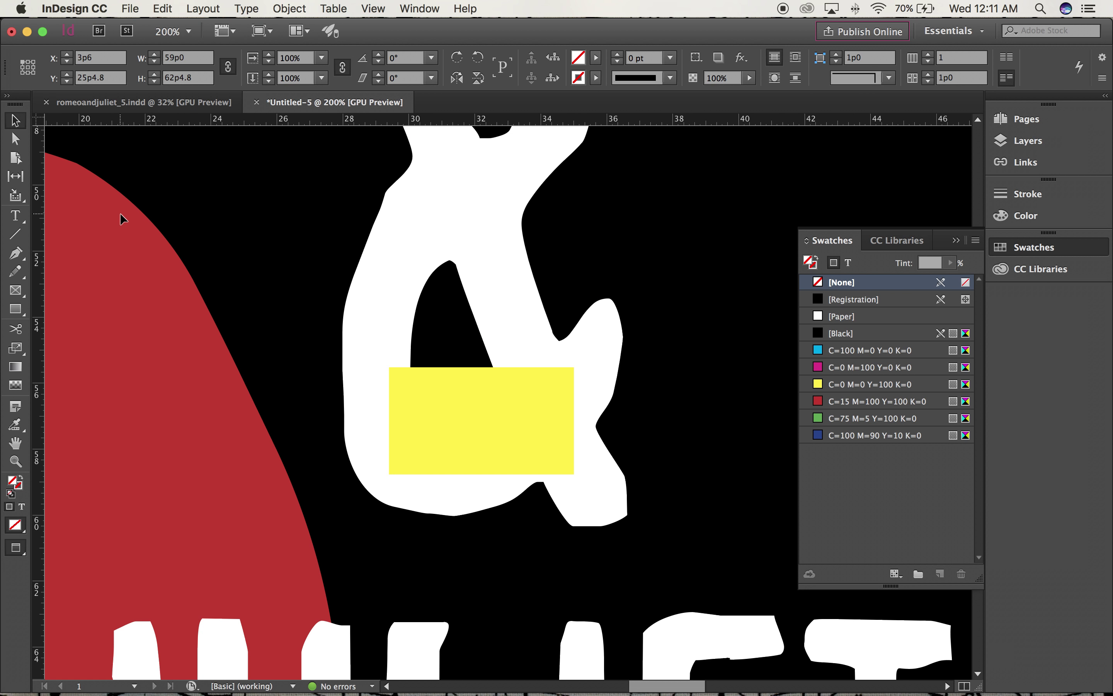
click(457, 419)
drag(448, 418, 447, 565)
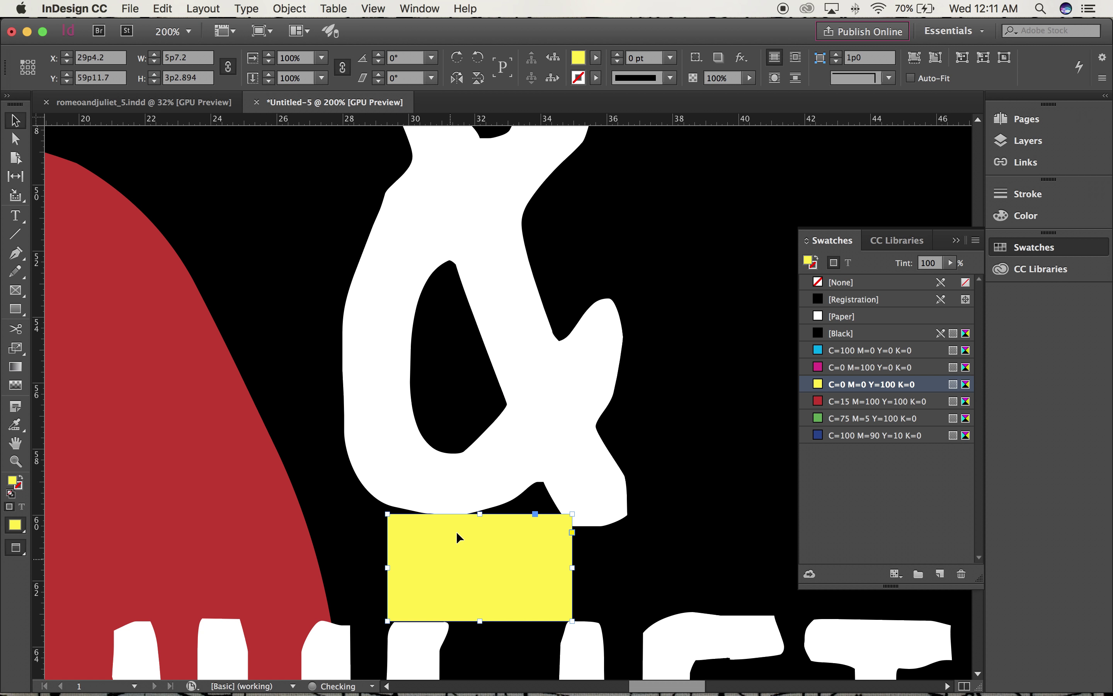
scroll(437, 425, up, 5)
scroll(437, 421, up, 3)
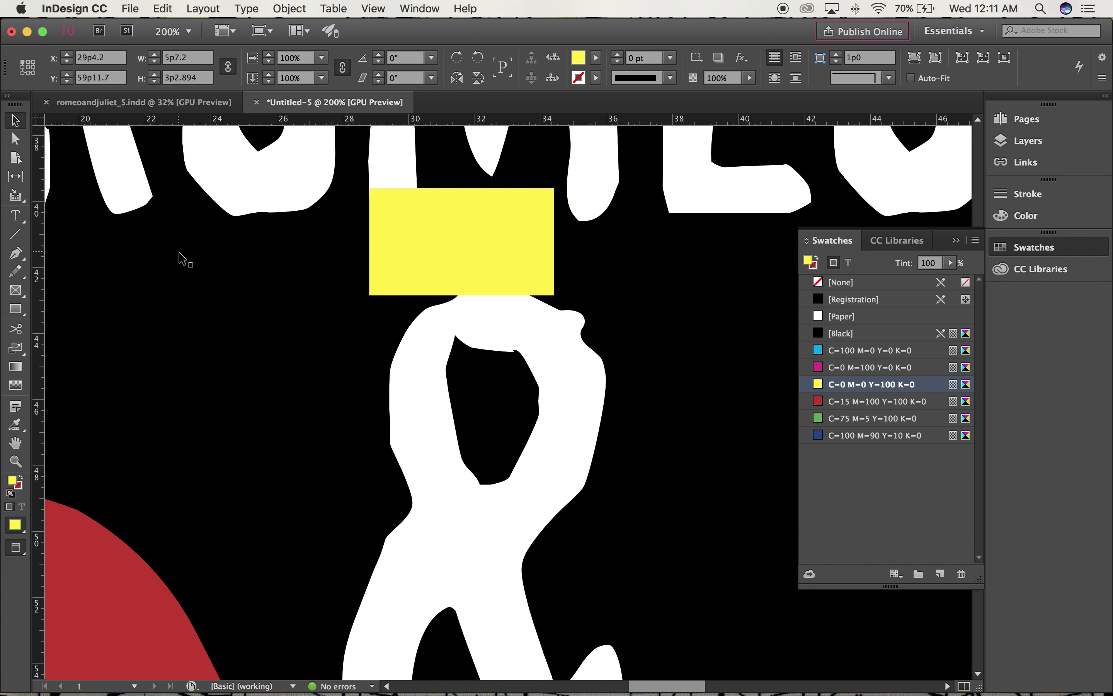
- Select the "&" line of the title and increase its leading to 242 pt
click(15, 216)
click(419, 454)
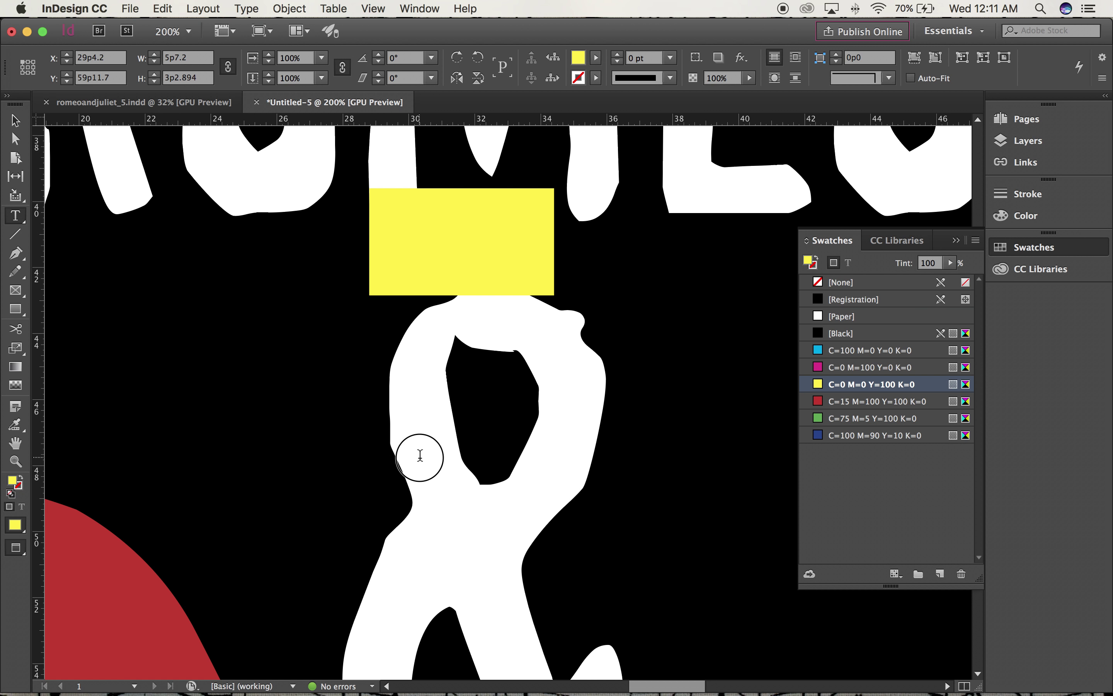
click(419, 455)
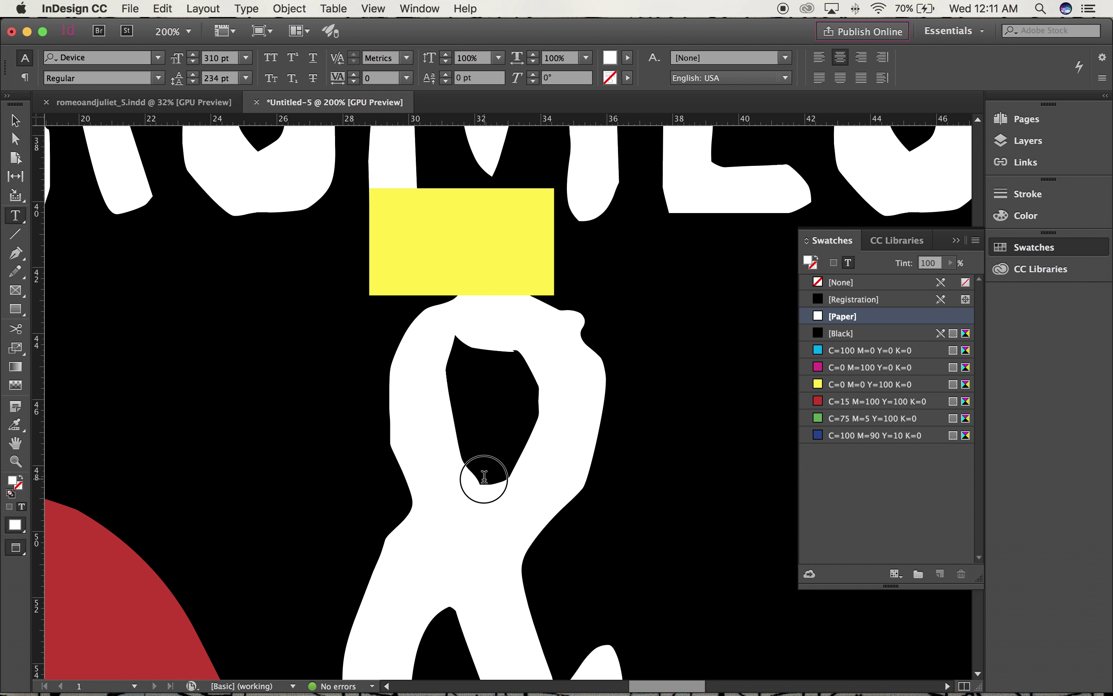
triple_click(484, 474)
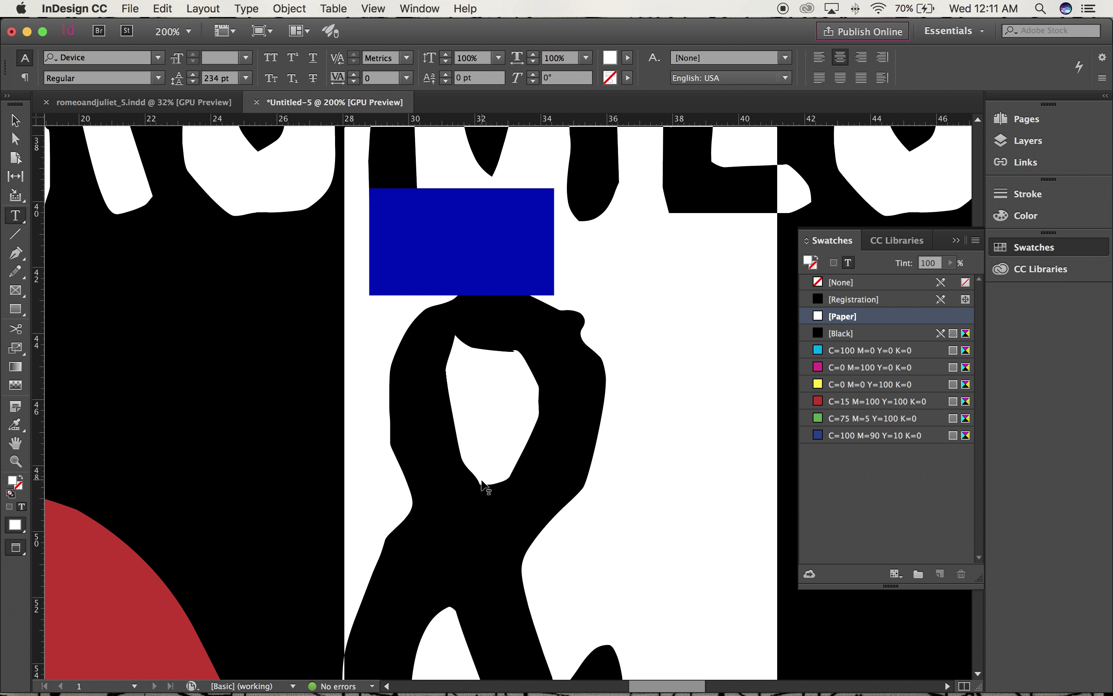
key(alt+Down)
key(alt+Down)
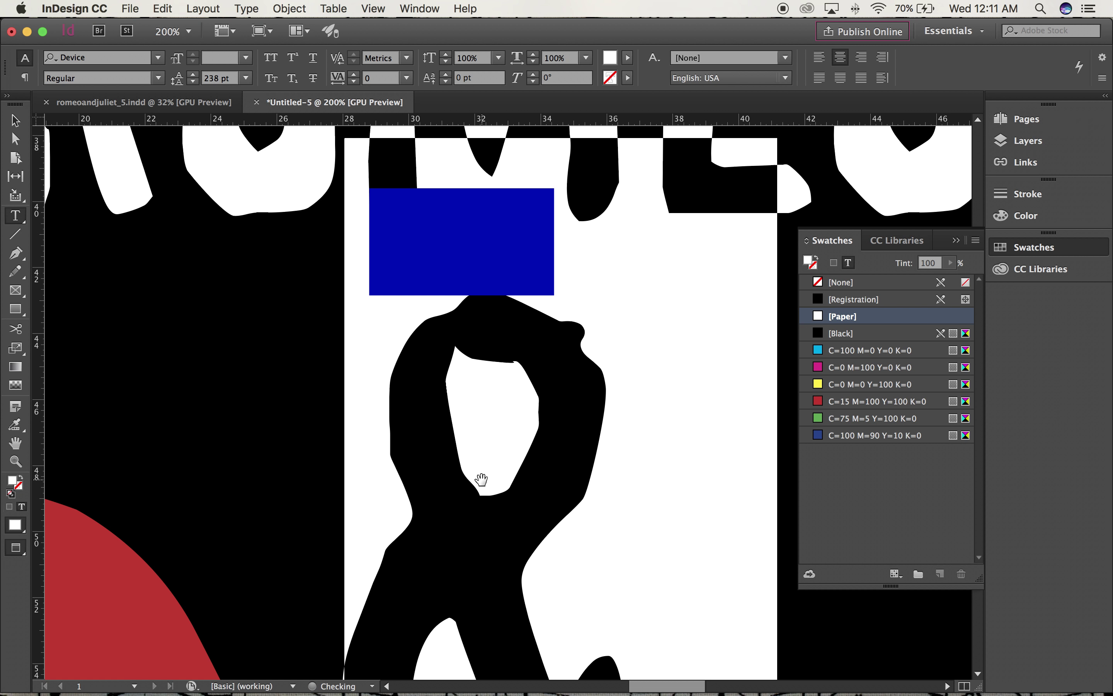
key(alt+Down)
key(alt+Down)
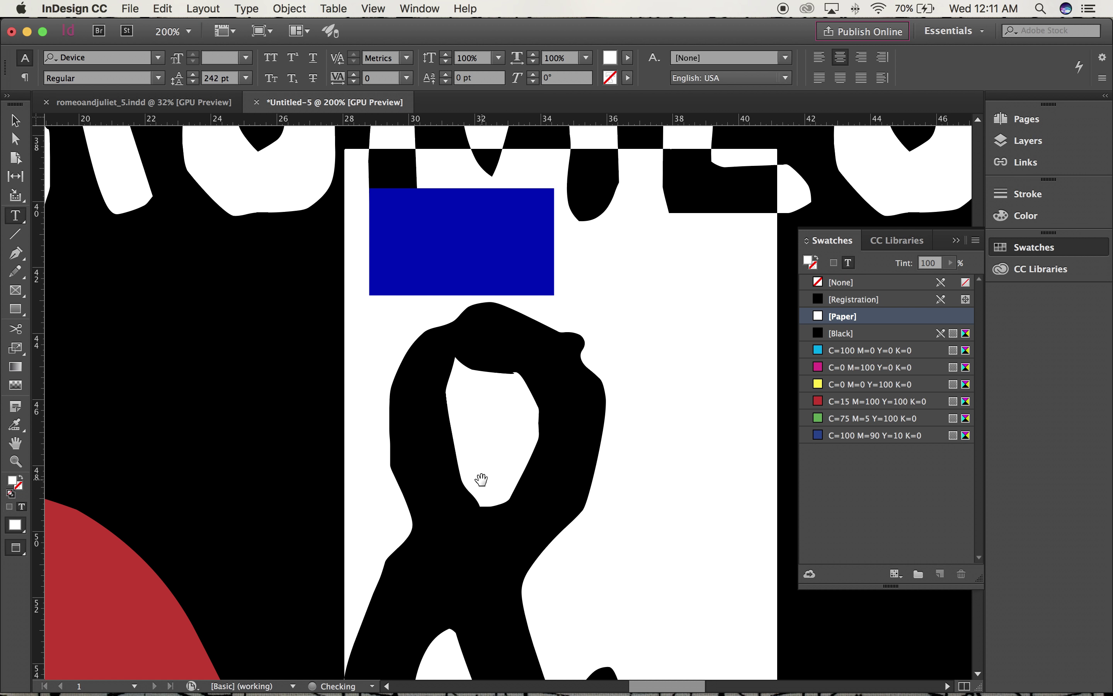
- Nudge the upper yellow spacer down to Y 40p0.2 so that its top edge lines up with the bottom of "Romeo"
click(15, 120)
click(453, 249)
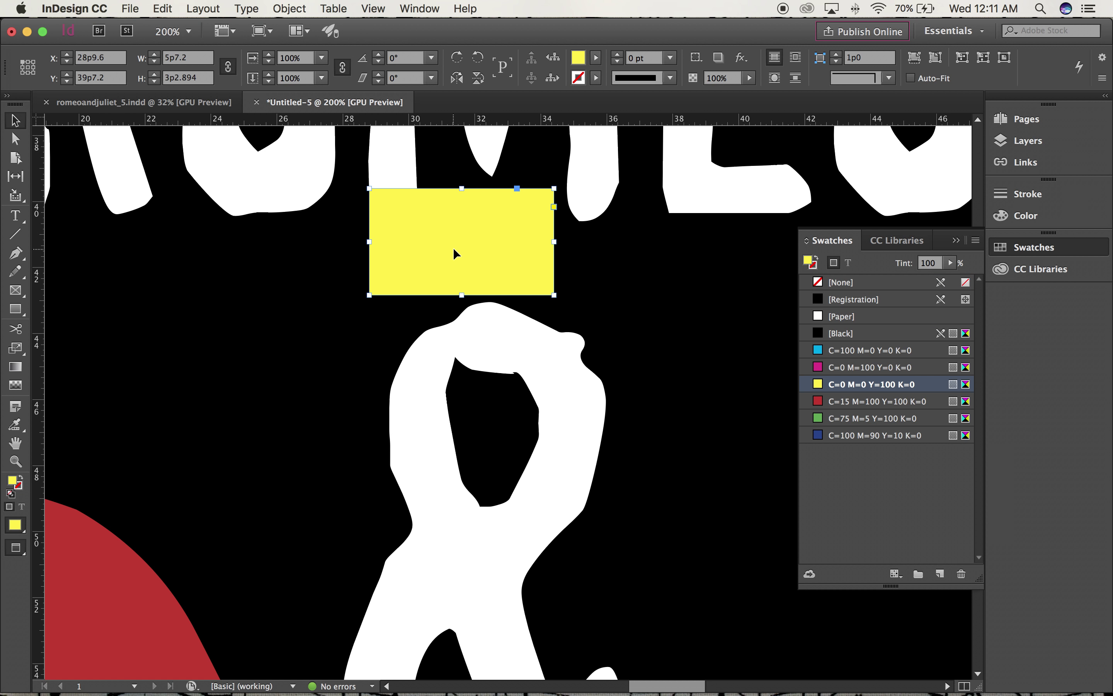
key(Down)
key(Down)
key(Down)
key(Down)
key(Down)
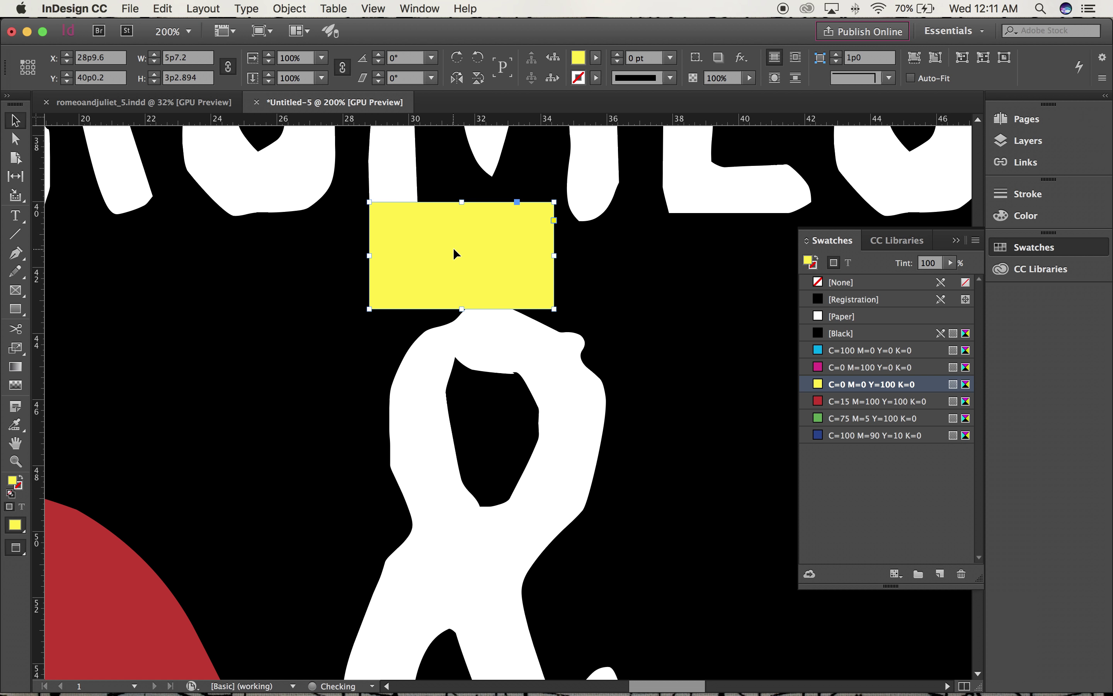
- Increase the leading of the "&" line to 244 pt so the ampersand's top meets the bottom of the upper yellow spacer
click(15, 215)
click(475, 558)
key(shift+Right)
key(shift+Right)
key(alt+Down)
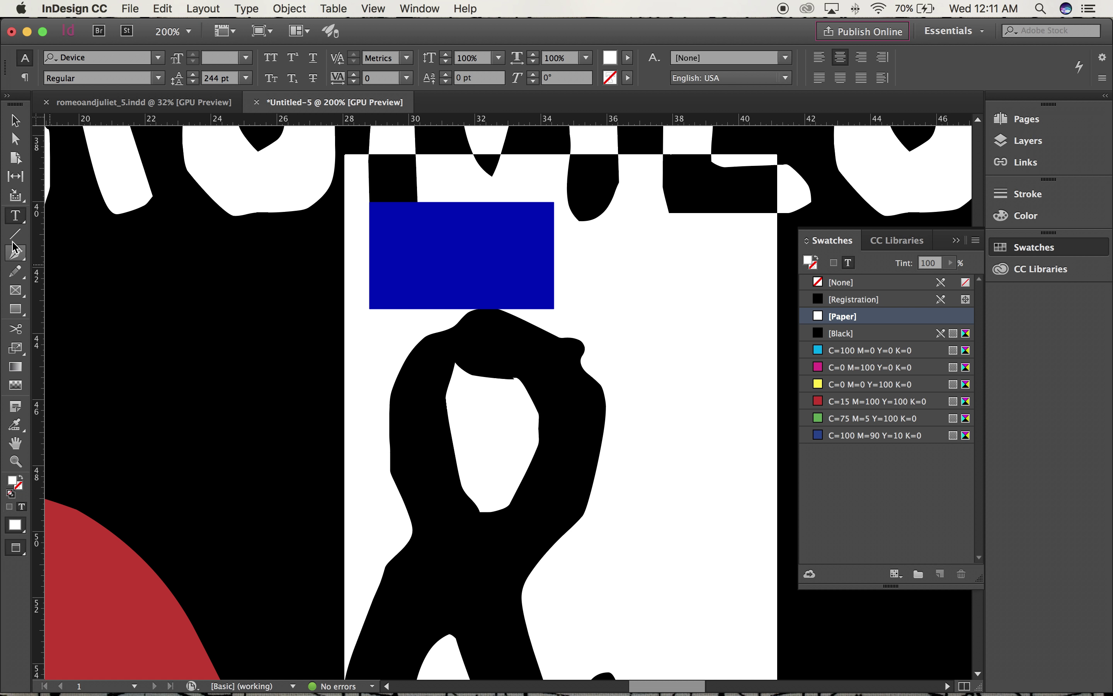
click(15, 120)
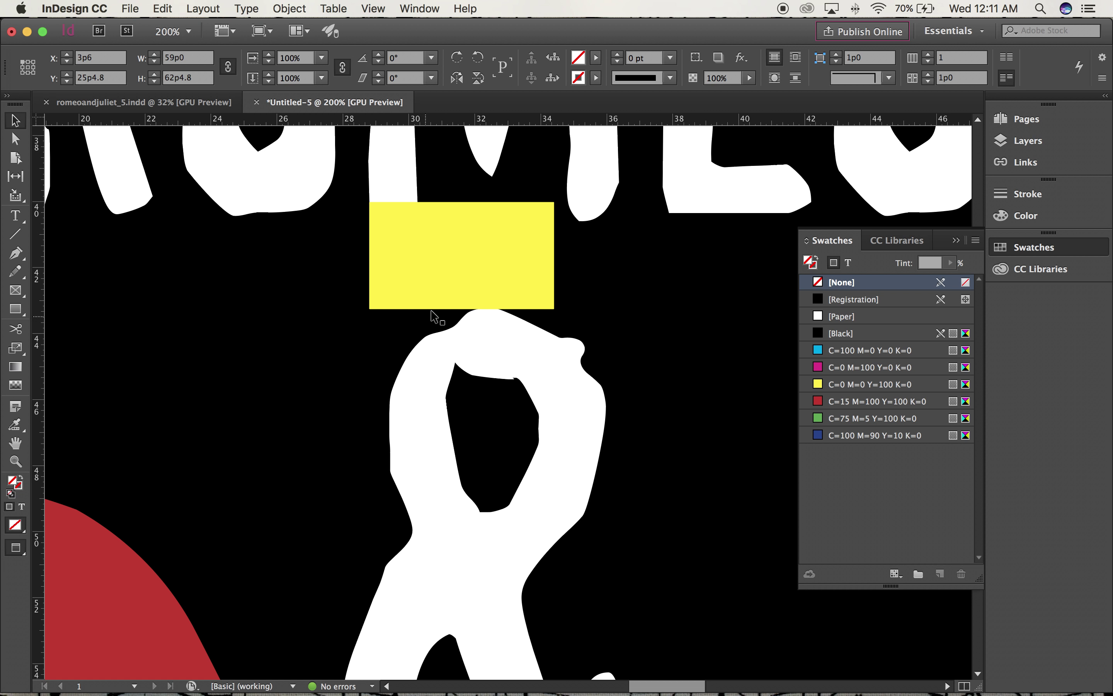
click(435, 268)
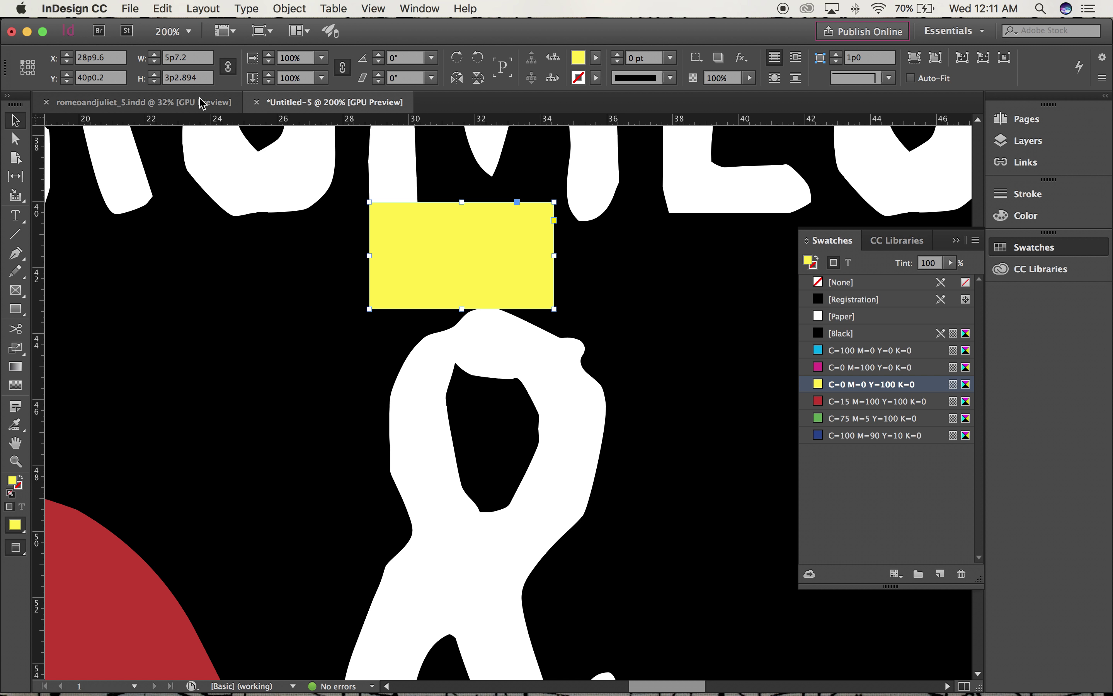
- Fit the whole page in view and move the lower yellow spacer down into the gap between "&" and "Juliet"
key(super+0)
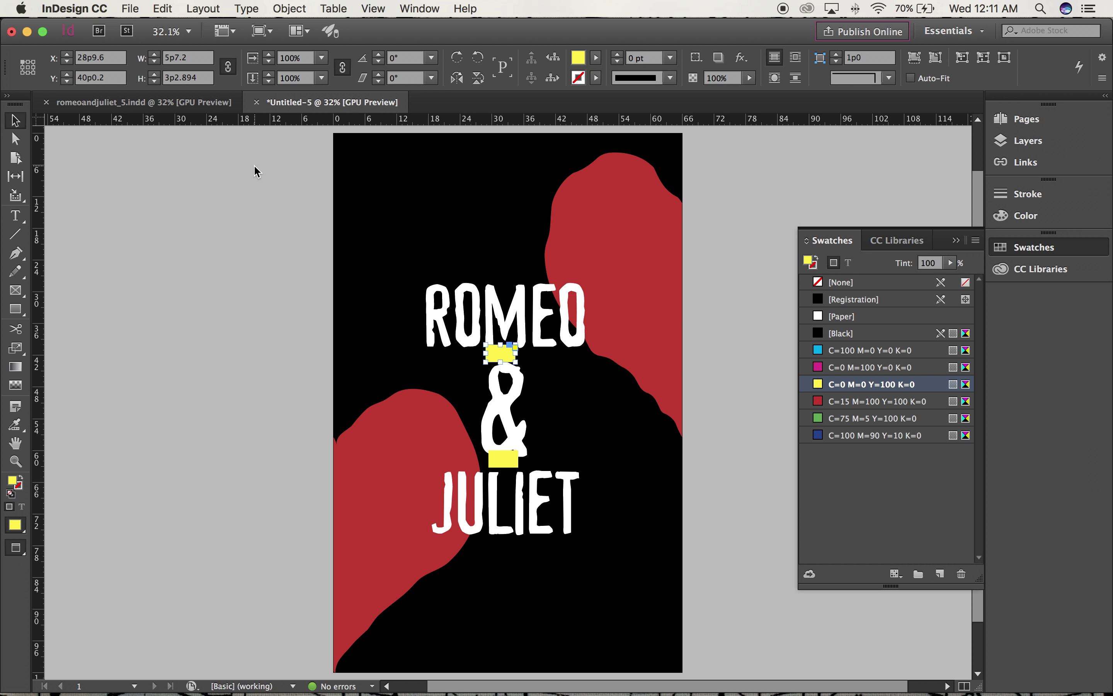
click(559, 449)
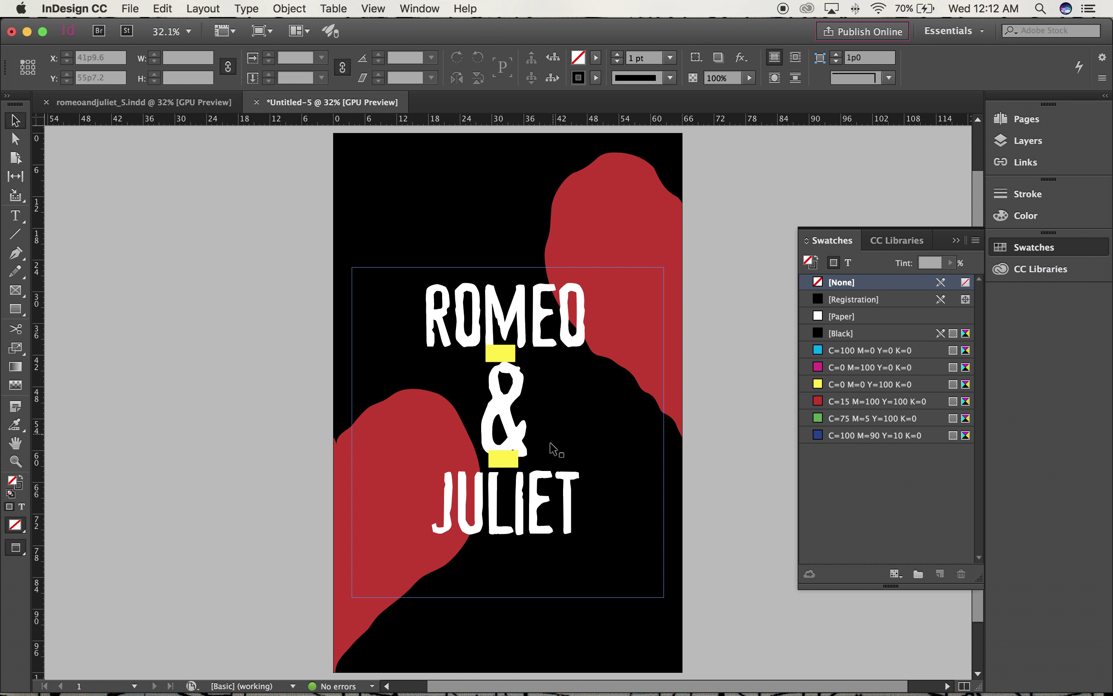
click(504, 459)
drag(504, 459, 505, 462)
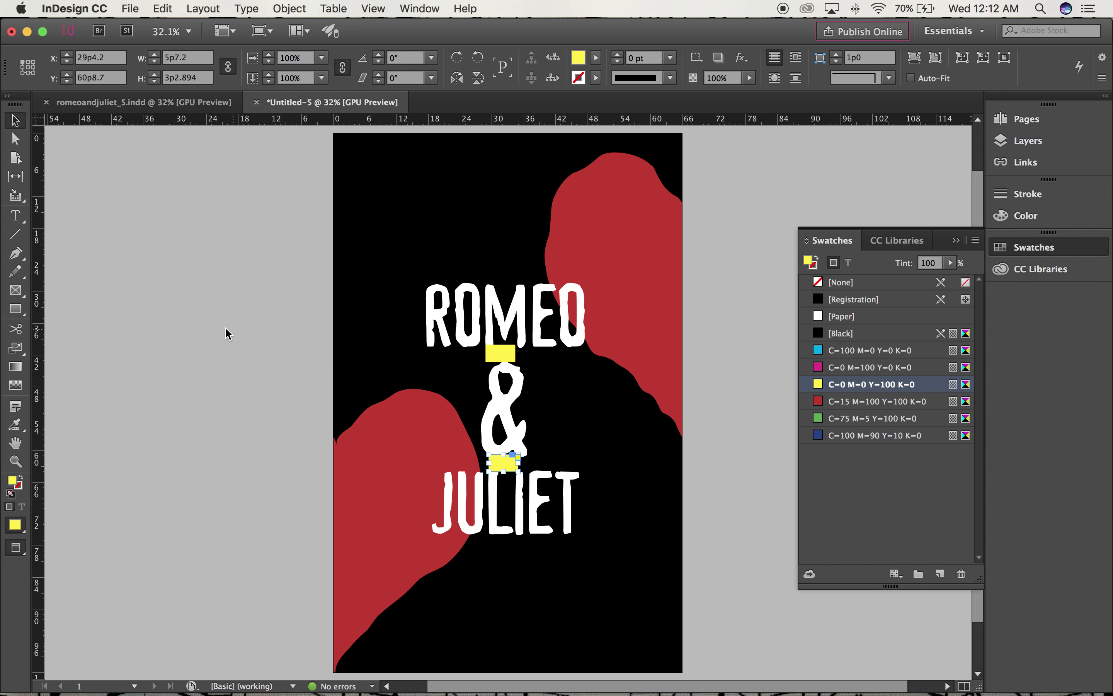
click(210, 330)
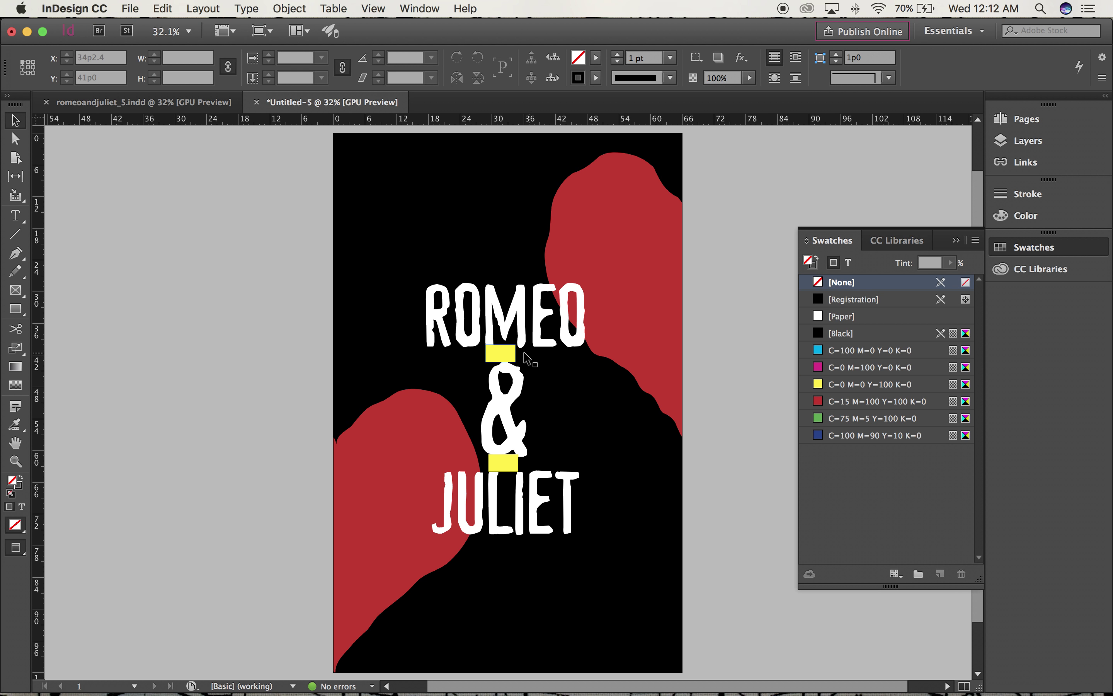
- Remove both yellow spacer rectangles from the gaps above and below the ampersand
click(497, 360)
key(super+shift+bracketleft)
click(500, 357)
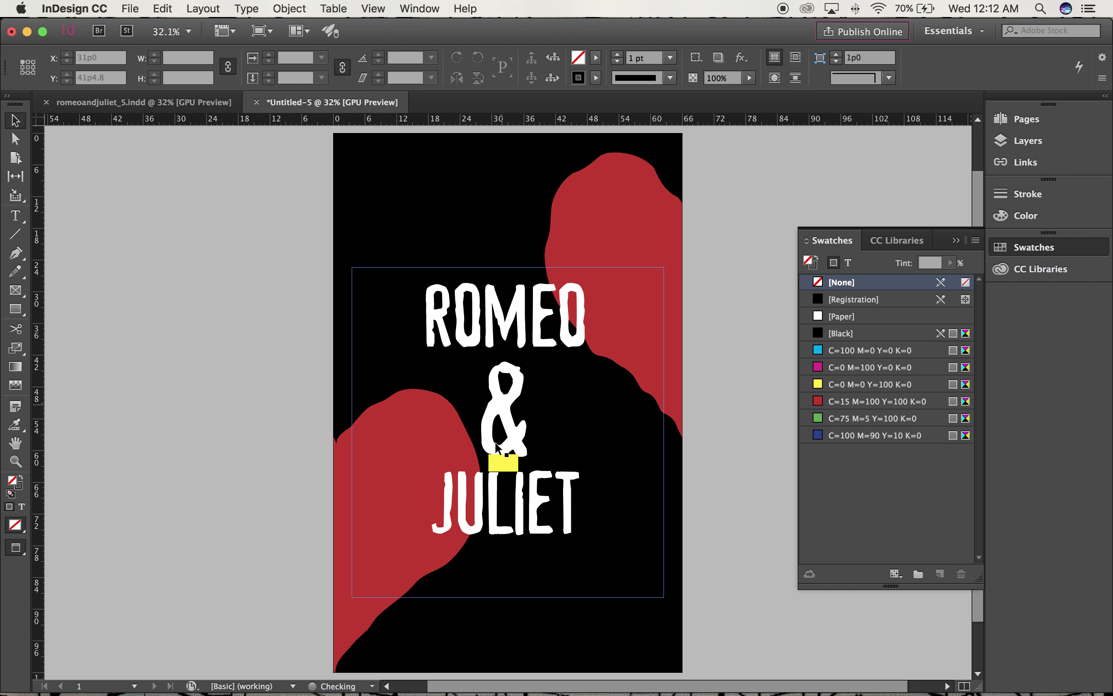
click(500, 465)
key(super+shift+bracketleft)
click(503, 466)
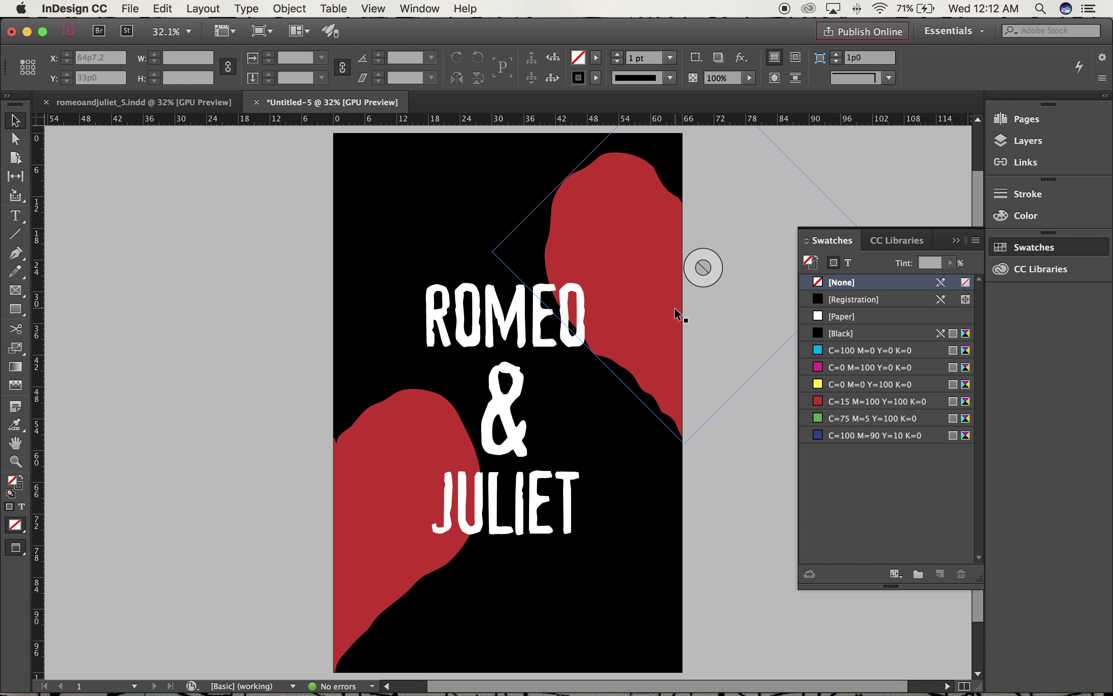
click(15, 215)
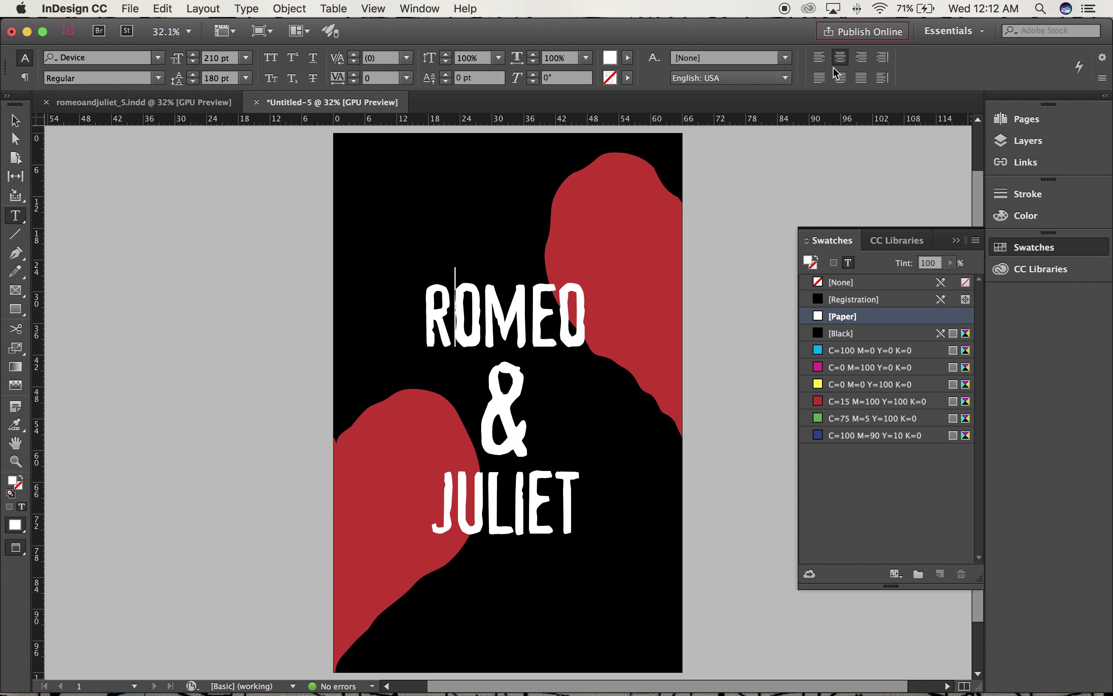
click(15, 122)
click(191, 244)
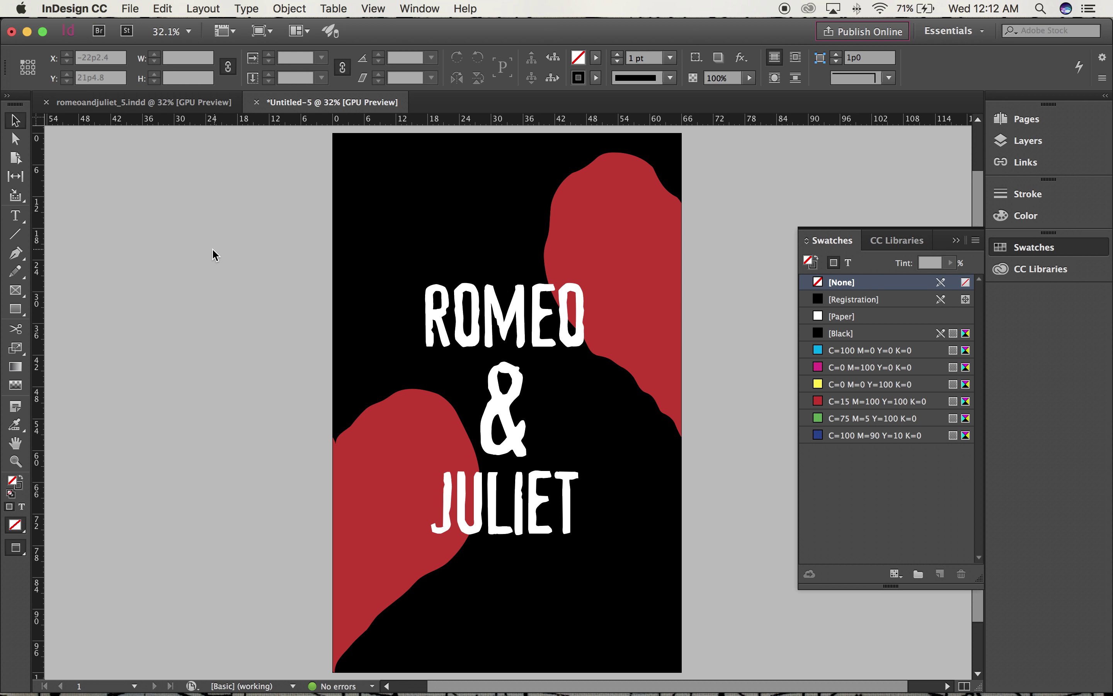
- Show the guides and frame edges, and nudge the title text frame straight up to Y 24p6.8
key(w)
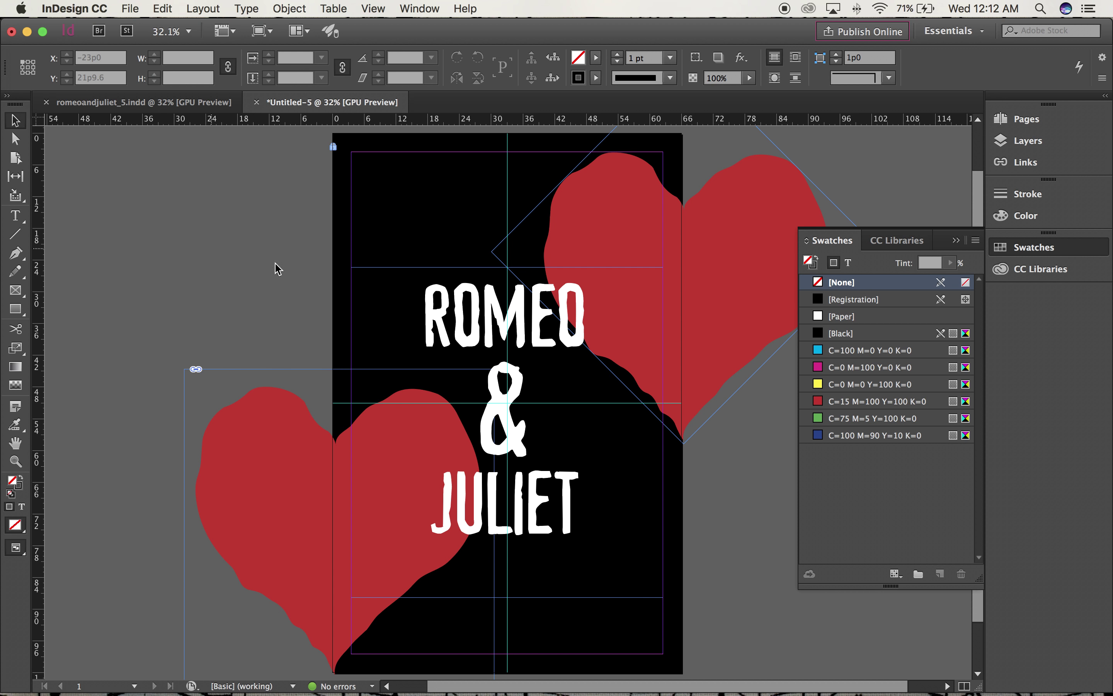
click(453, 315)
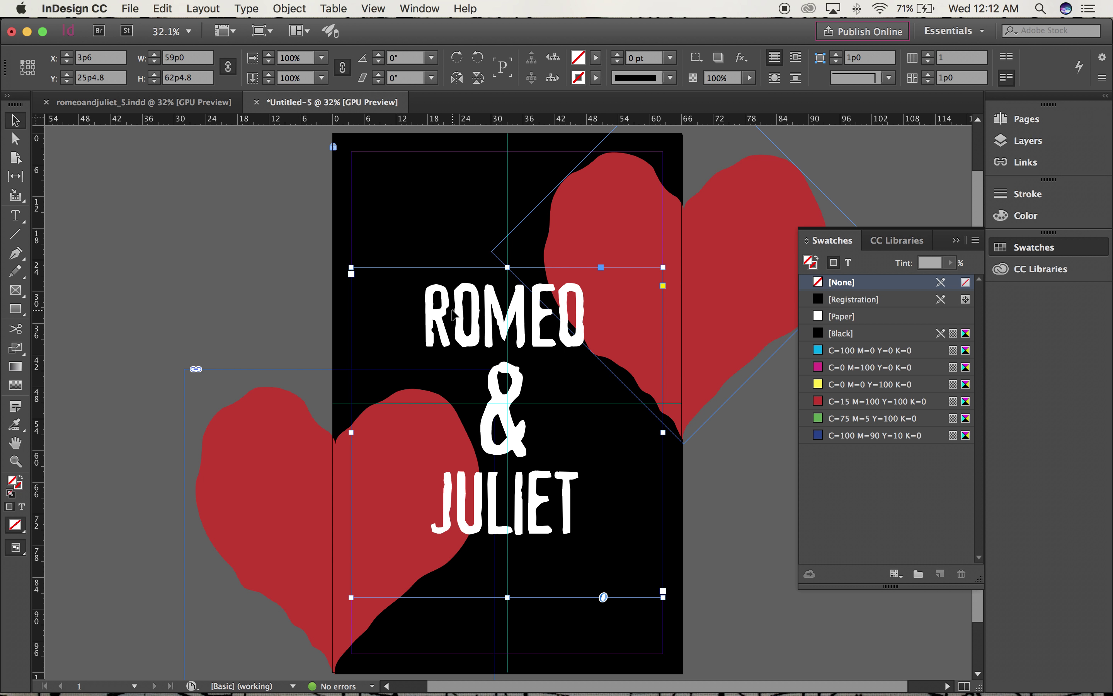
key(Up)
key(Up)
key(Up)
key(Up)
key(Up)
key(Up)
key(Up)
key(Up)
key(Up)
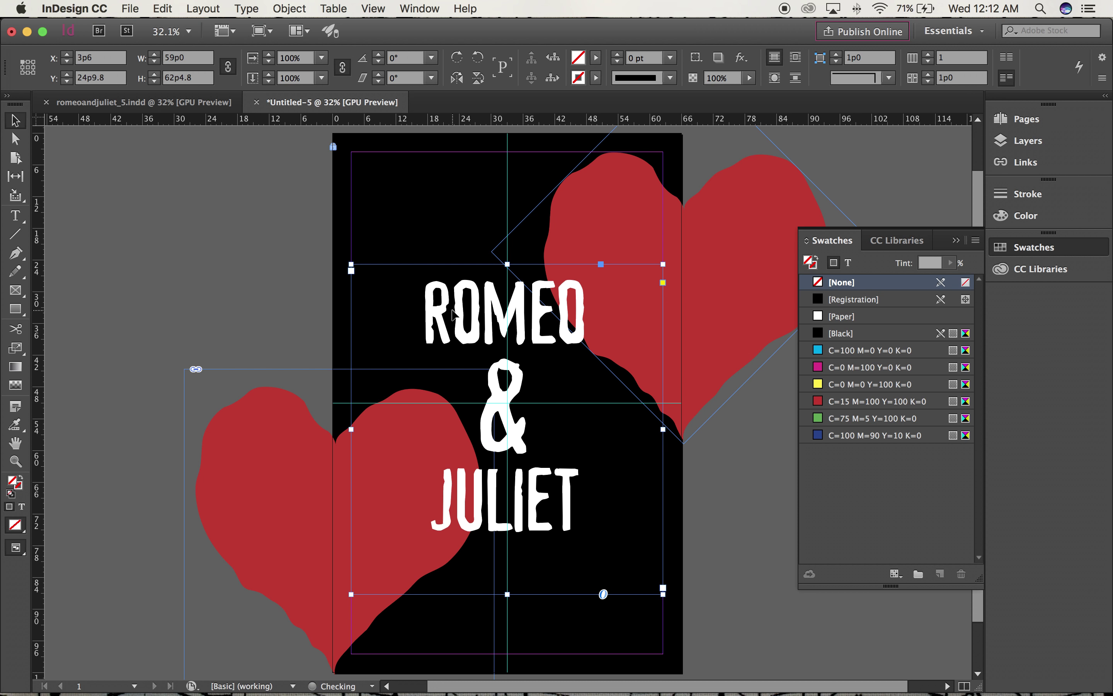
key(Up)
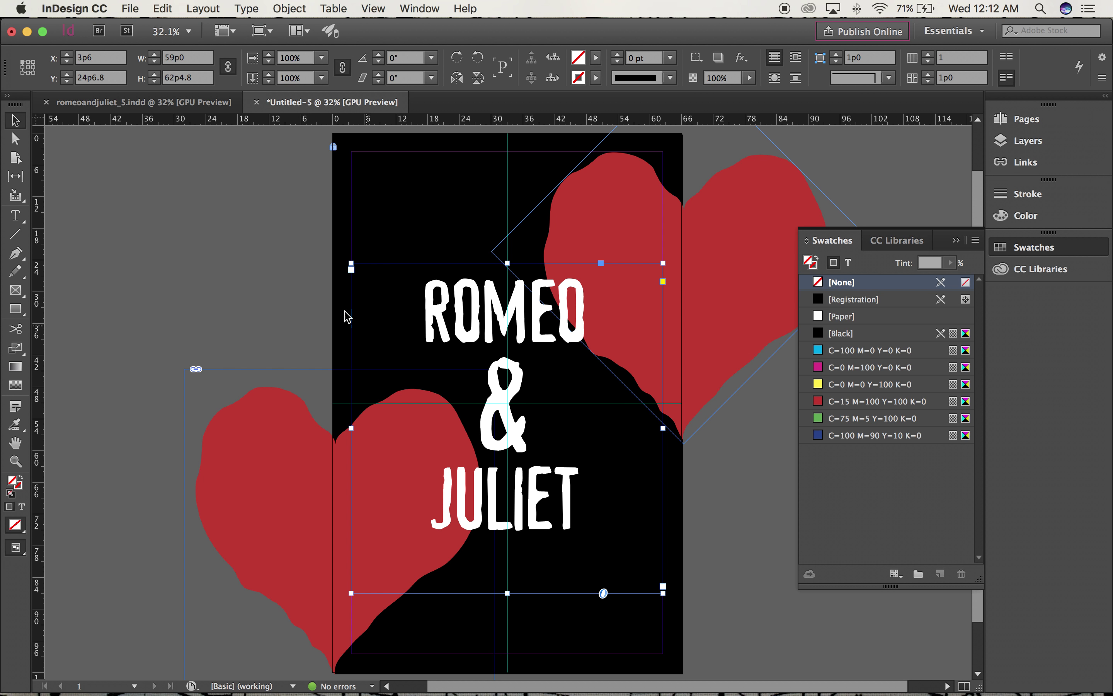
click(295, 299)
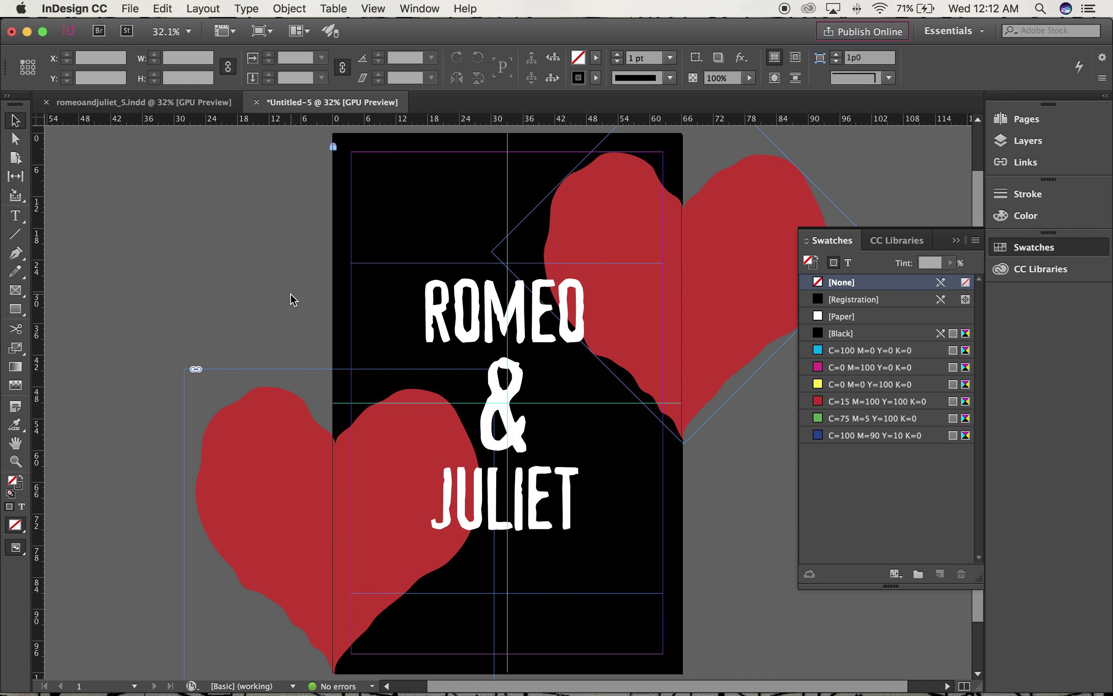
- Draw a yellow rectangle about 15p10 wide and 27p2 high, spanning from the top of "Romeo" to the page's top edge
click(15, 311)
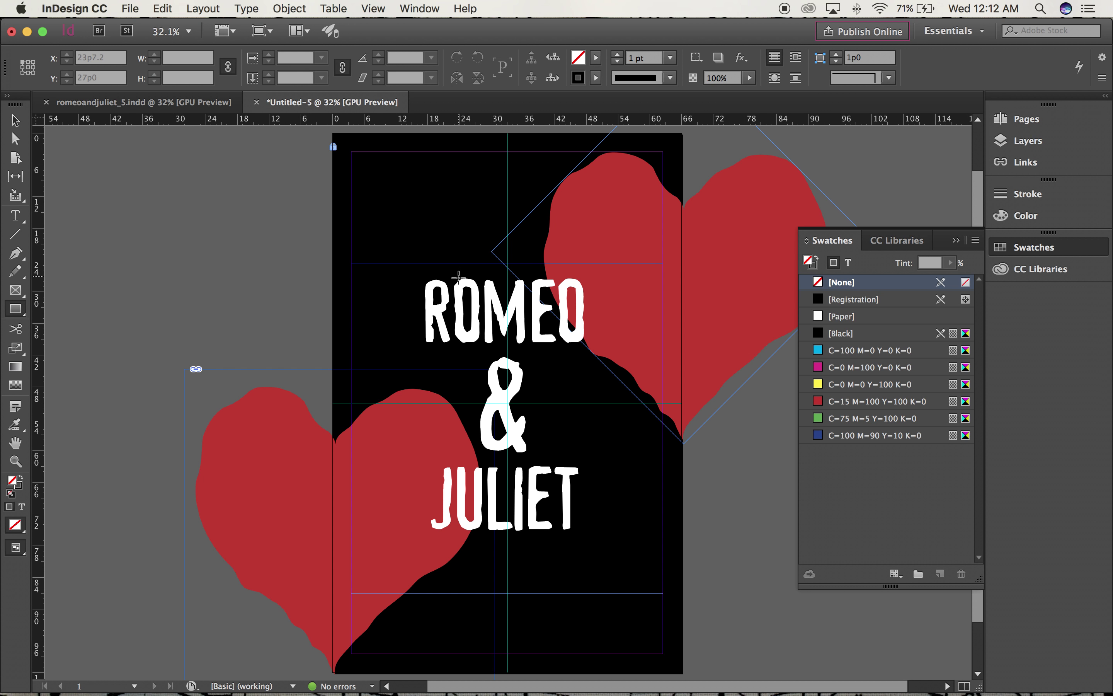
drag(458, 276, 542, 133)
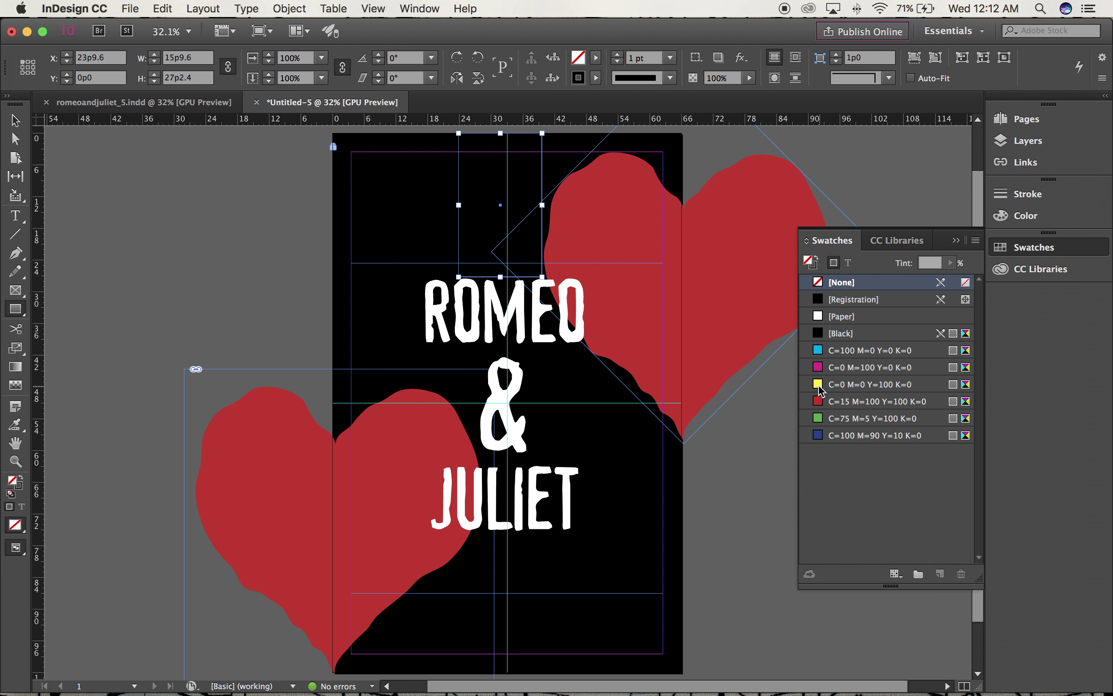
click(821, 386)
click(15, 120)
click(437, 228)
click(478, 226)
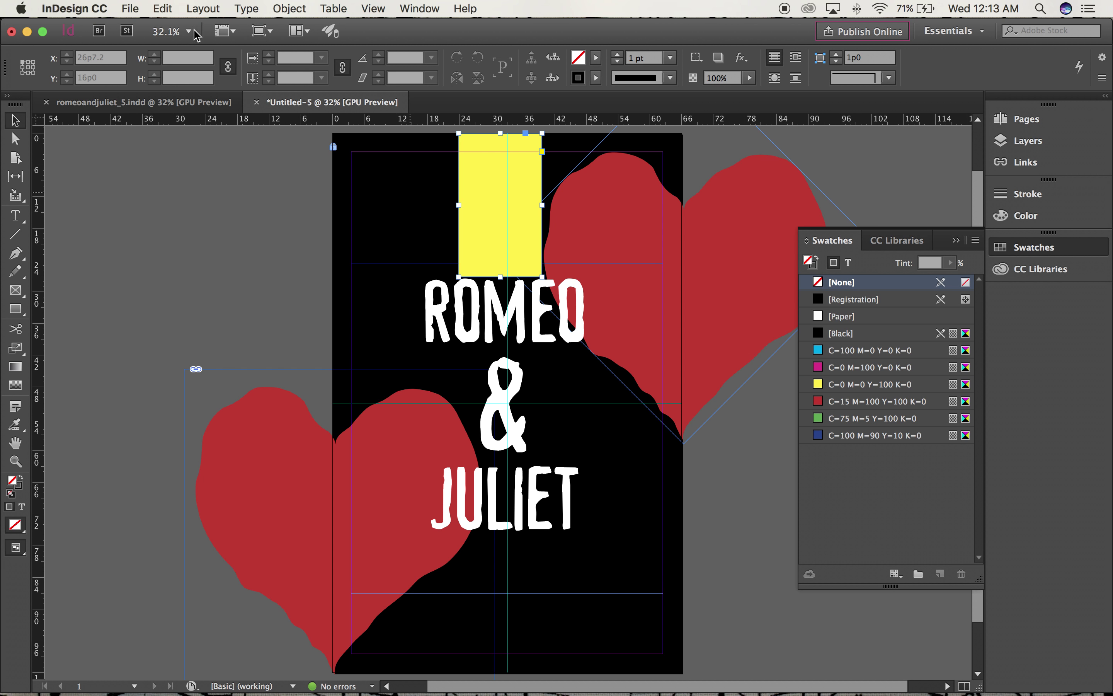
- Copy and paste the tall yellow rectangle and move the duplicate into the space between "Juliet" and the page's bottom edge
click(162, 8)
click(175, 81)
click(162, 9)
click(175, 95)
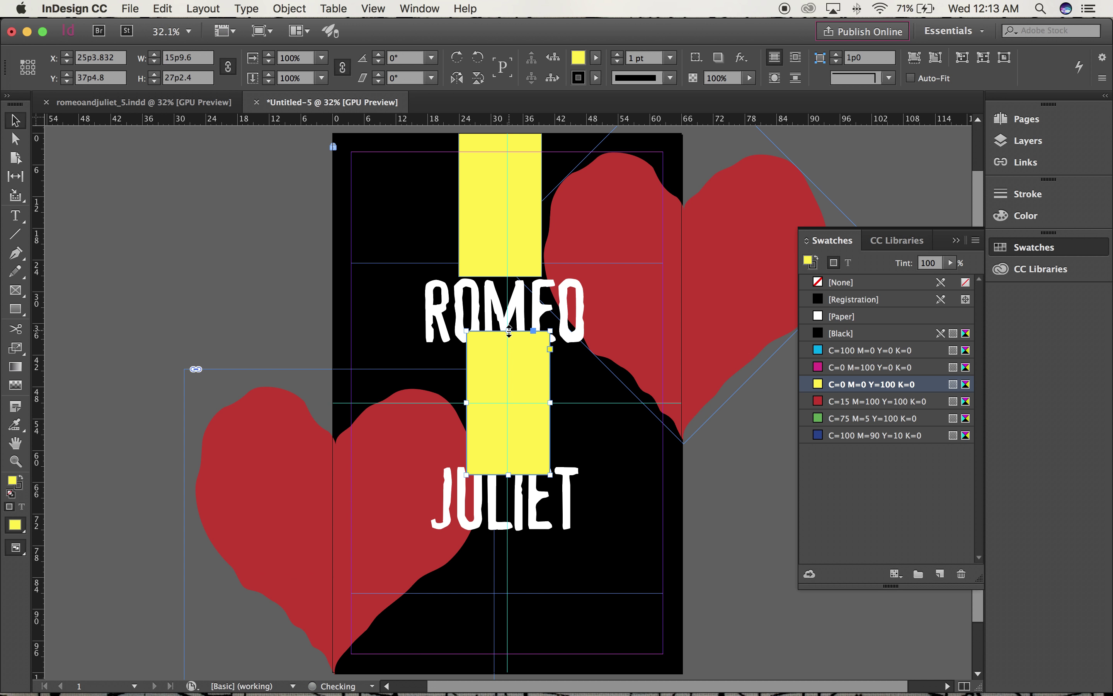
drag(487, 378, 488, 575)
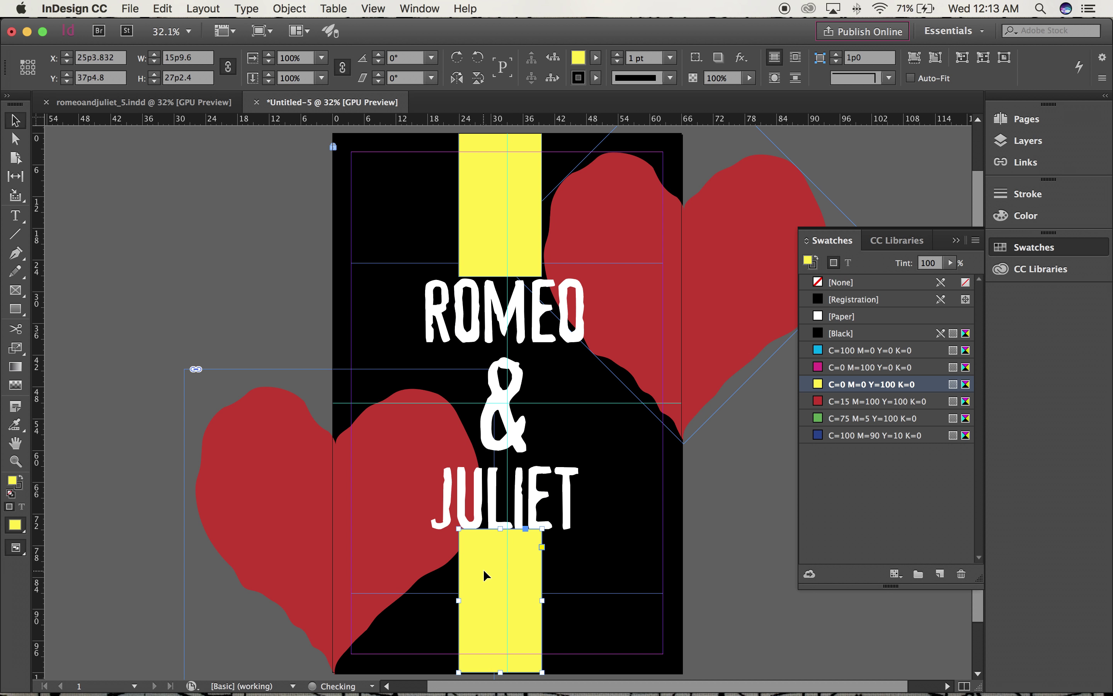
click(225, 322)
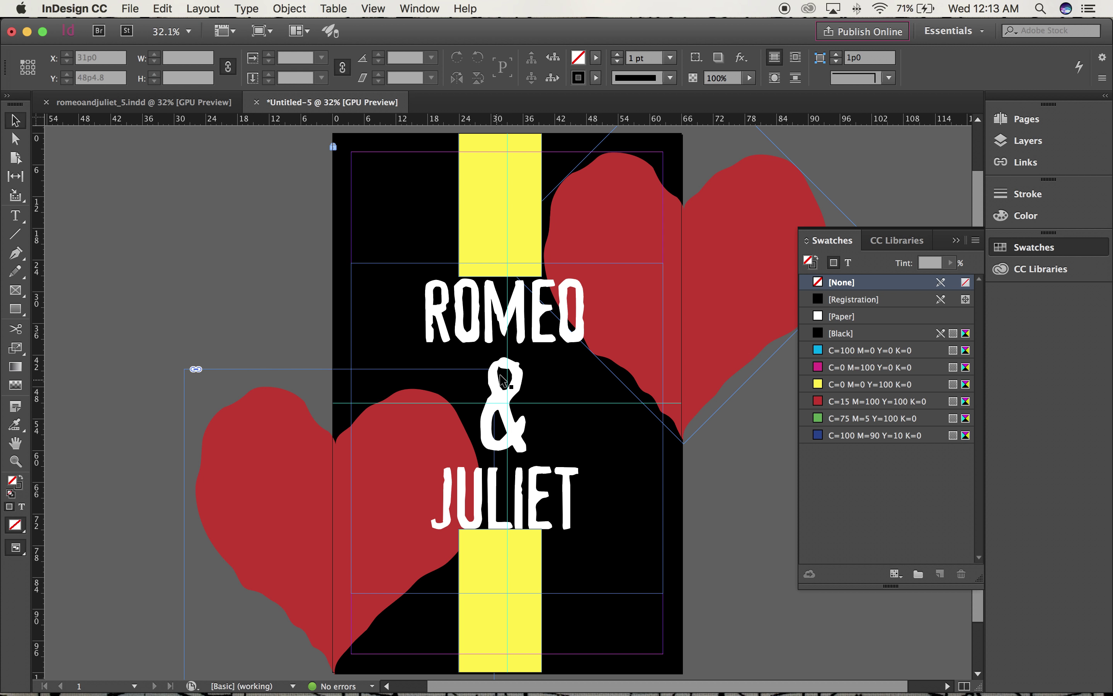
- Compare the spaces above and below the title, and delete both tall yellow measuring rectangles
click(523, 561)
click(492, 389)
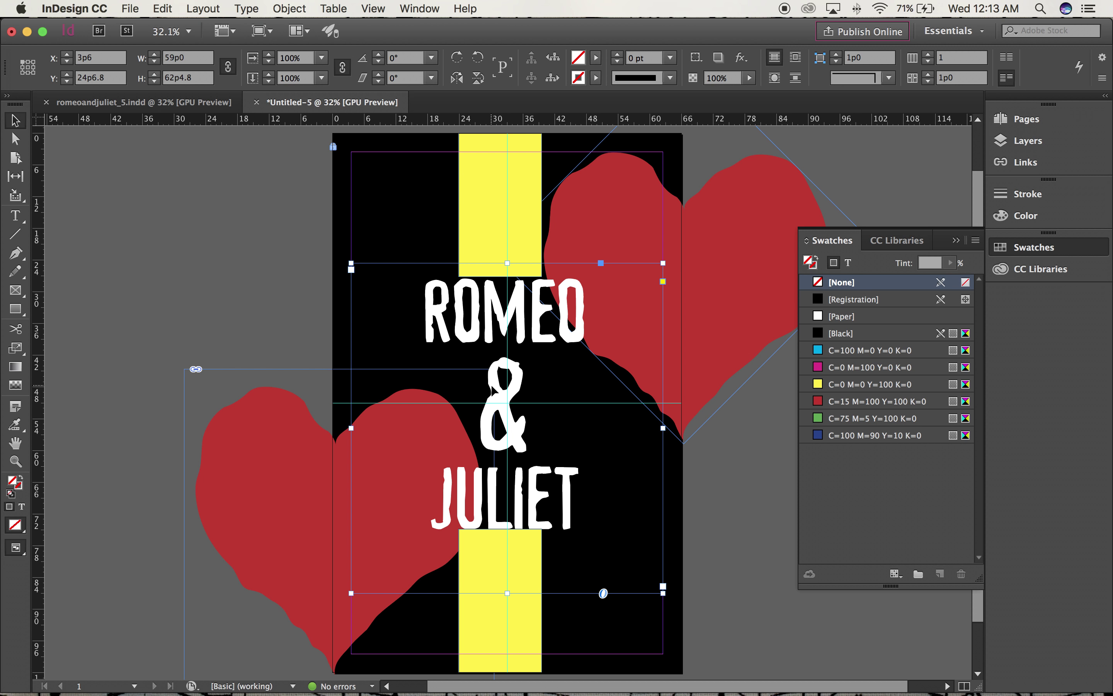
click(484, 212)
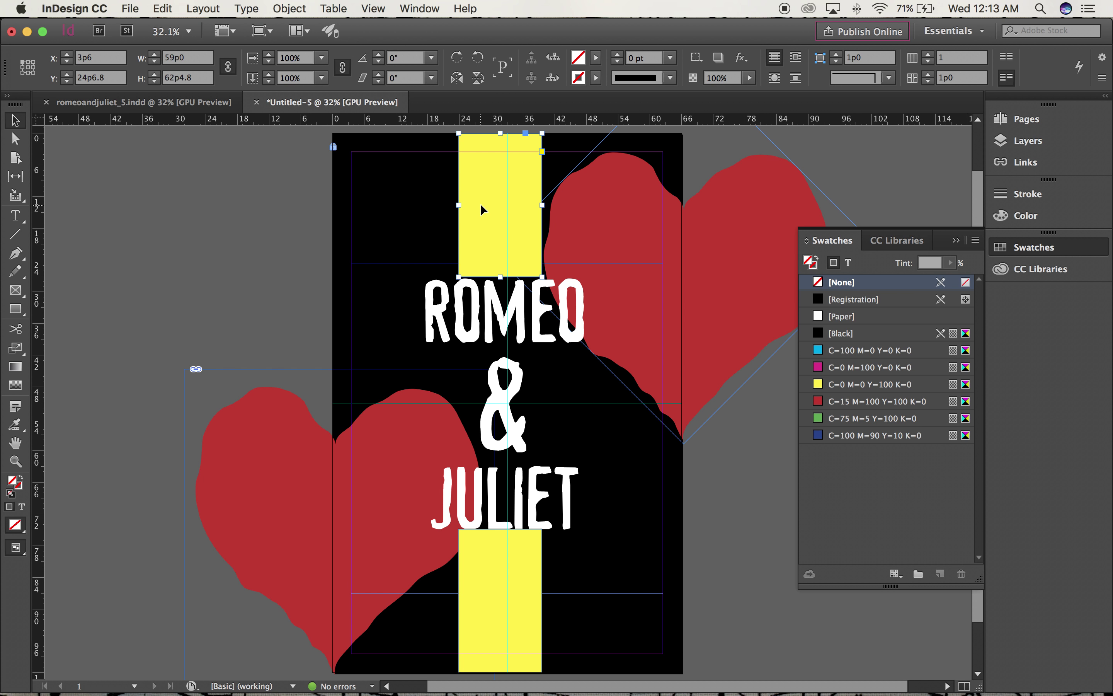
key(Delete)
click(485, 554)
key(Delete)
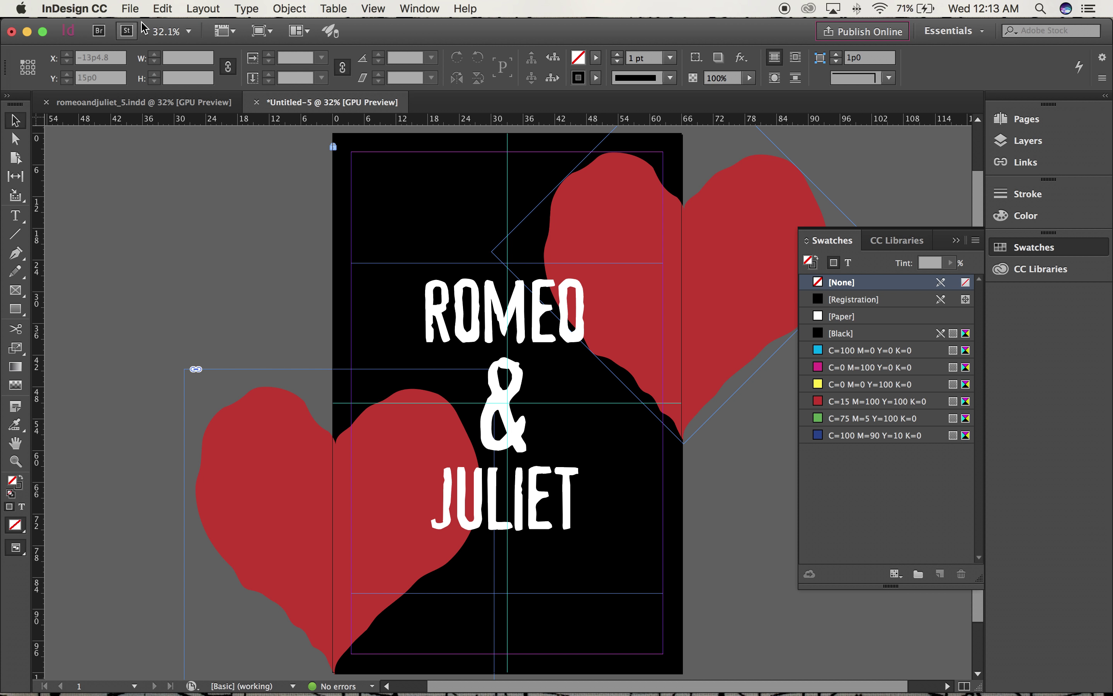
click(130, 9)
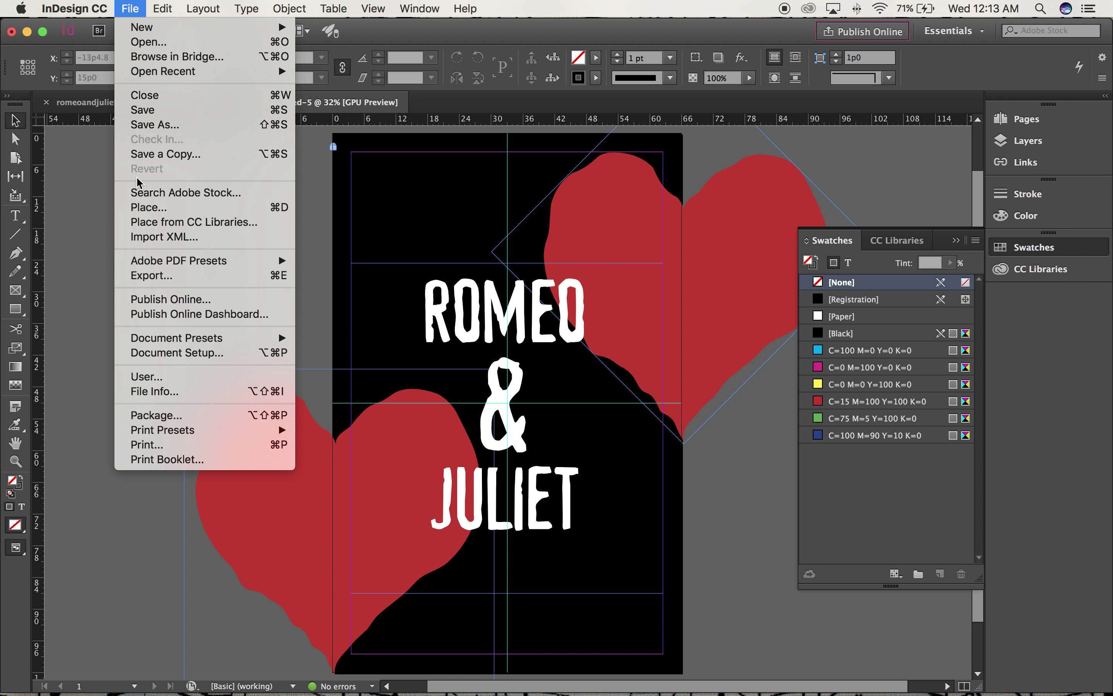
click(138, 210)
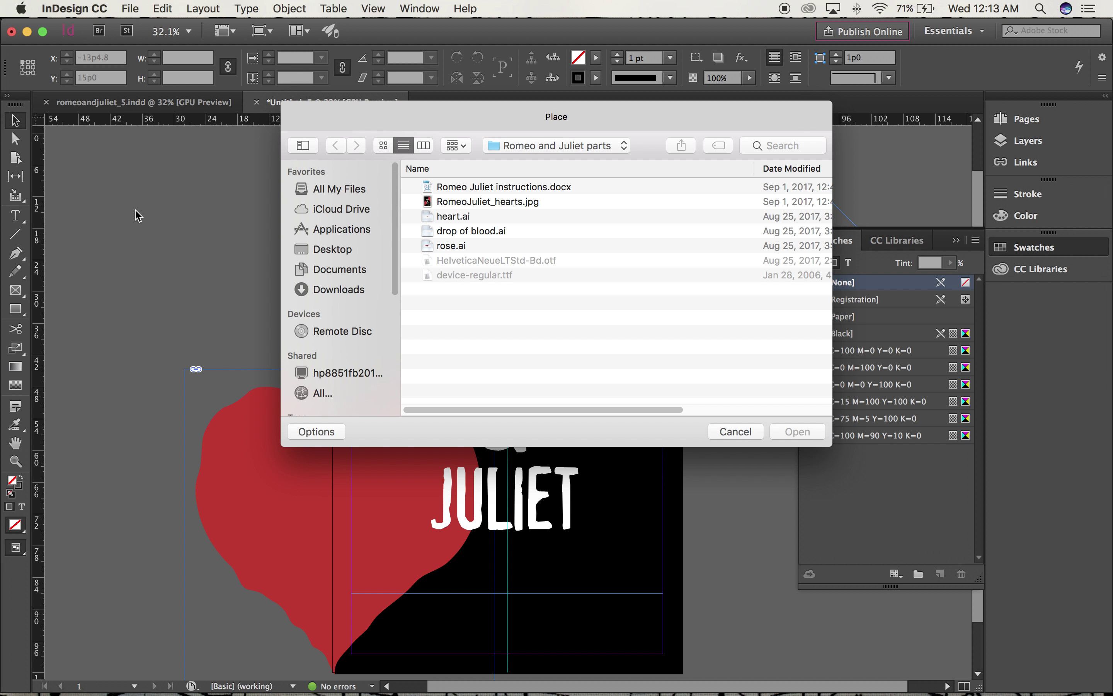
click(735, 432)
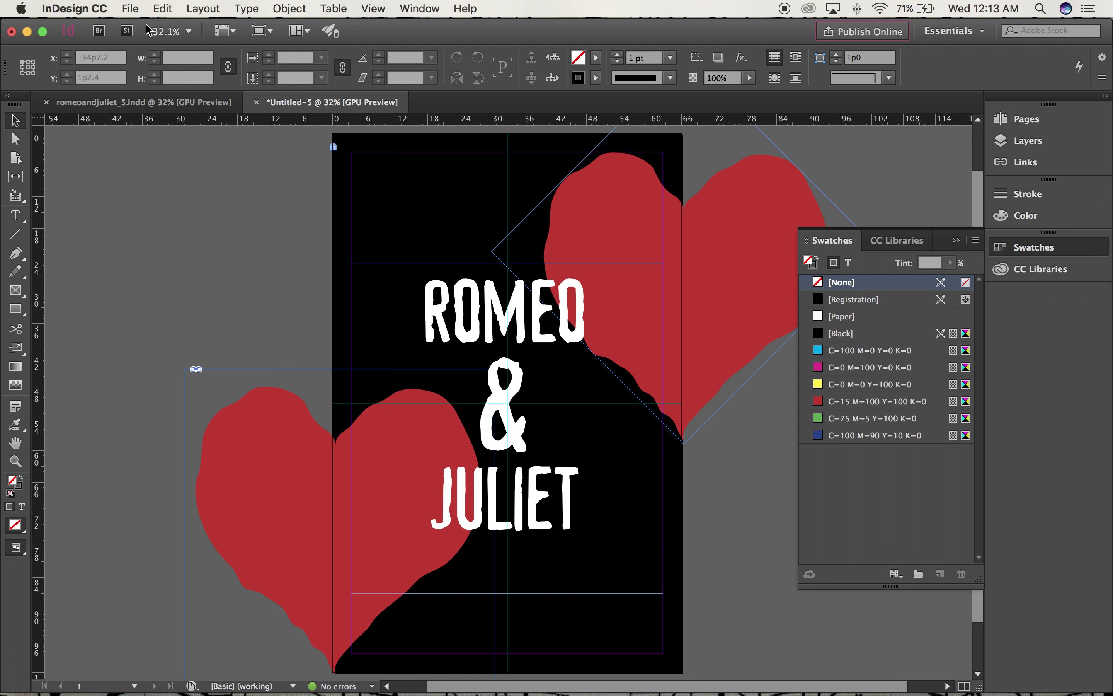
- Place Romeo Juliet instructions.docx on the pasteboard beside the page in a frame about 44p0 wide and 88p2 high
click(131, 8)
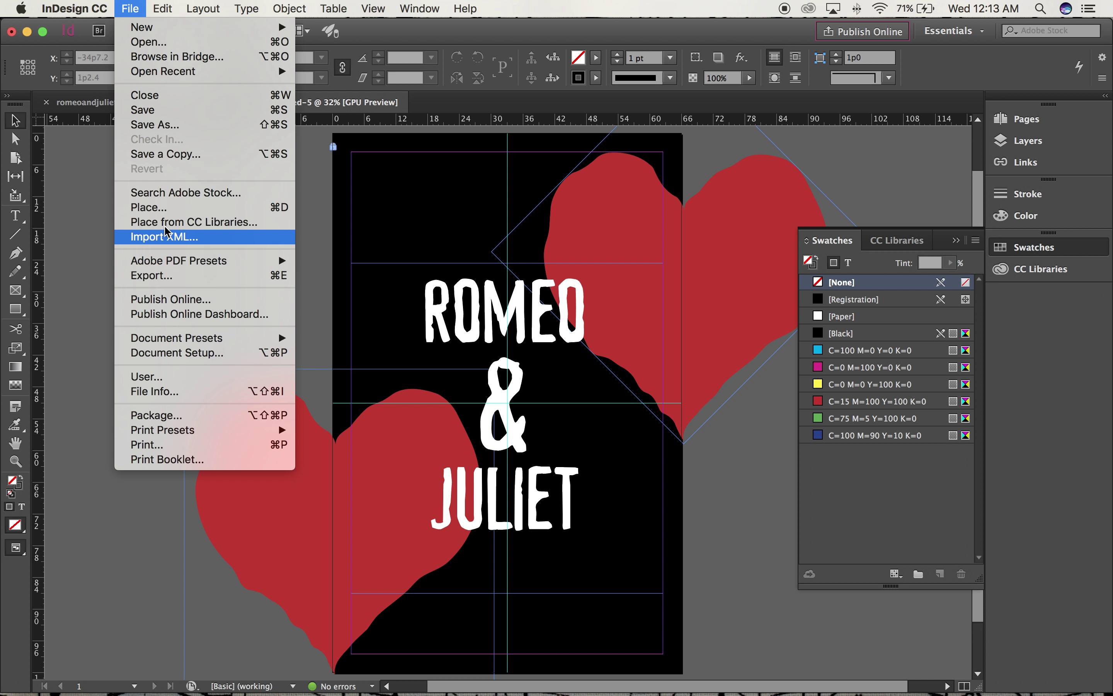
click(164, 208)
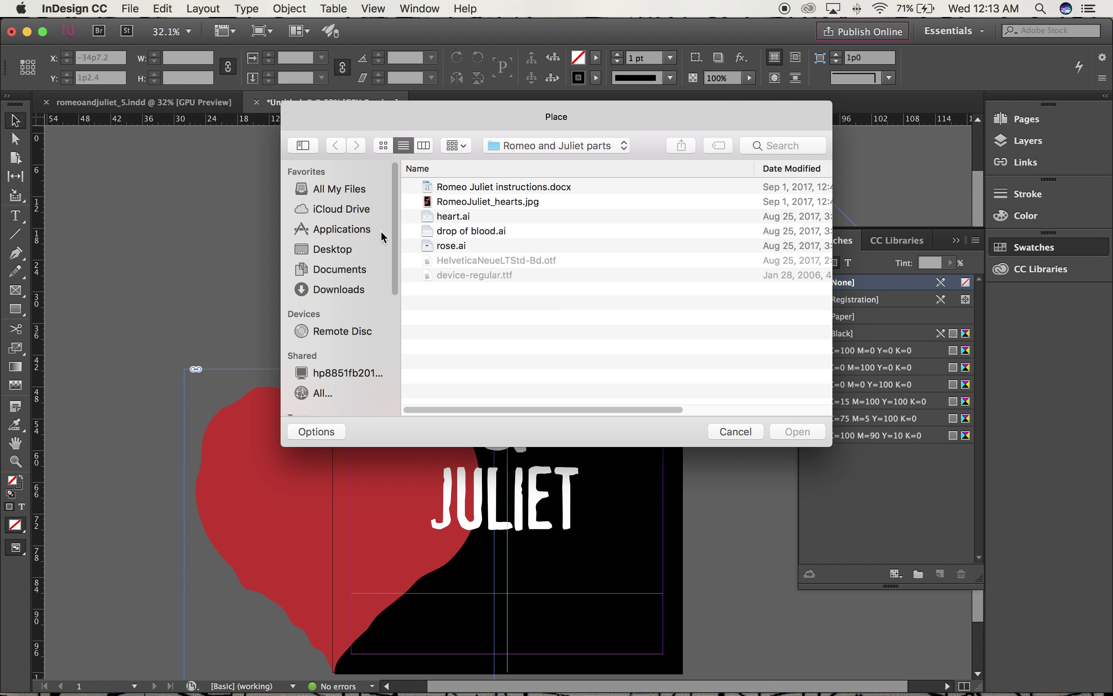
click(467, 188)
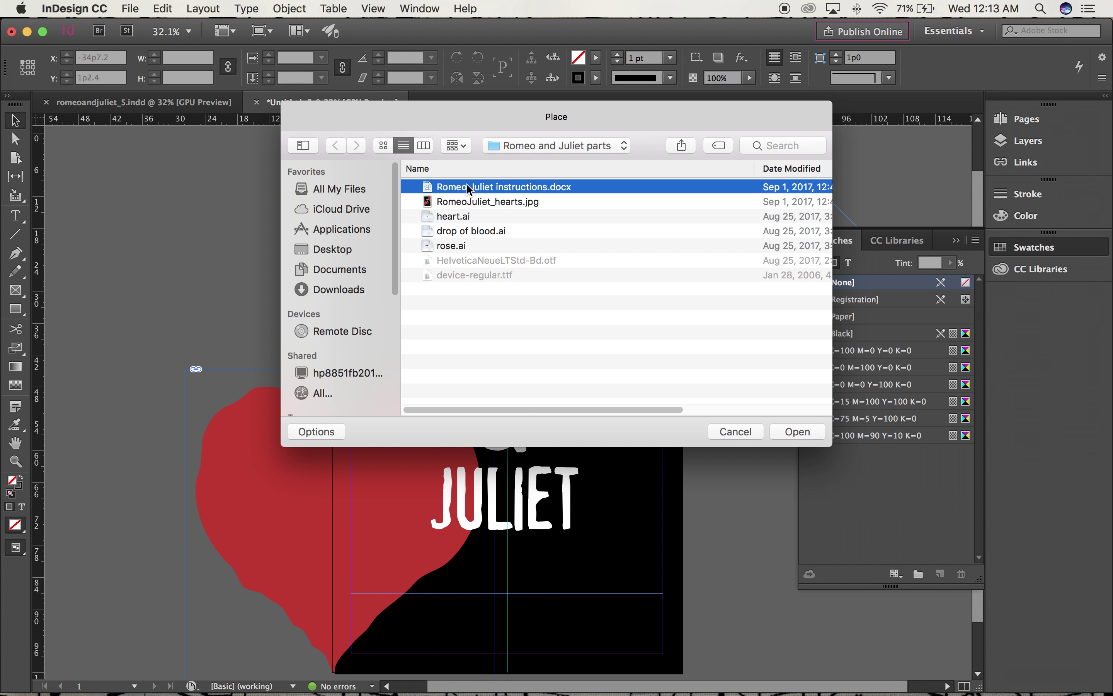
click(789, 431)
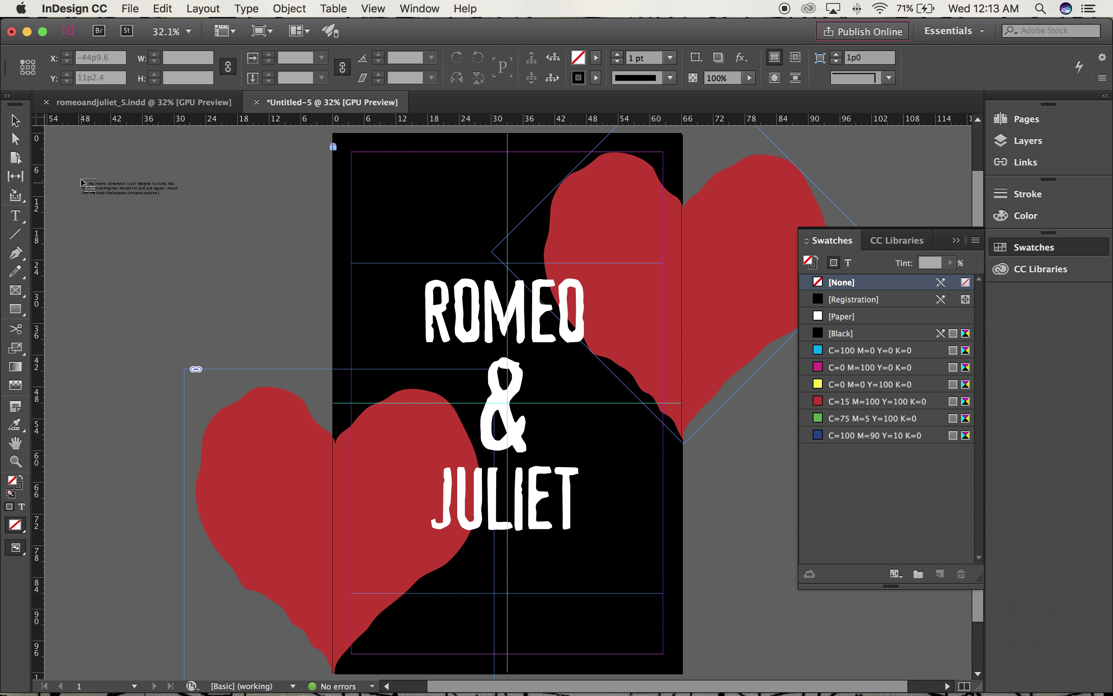
drag(72, 160, 305, 626)
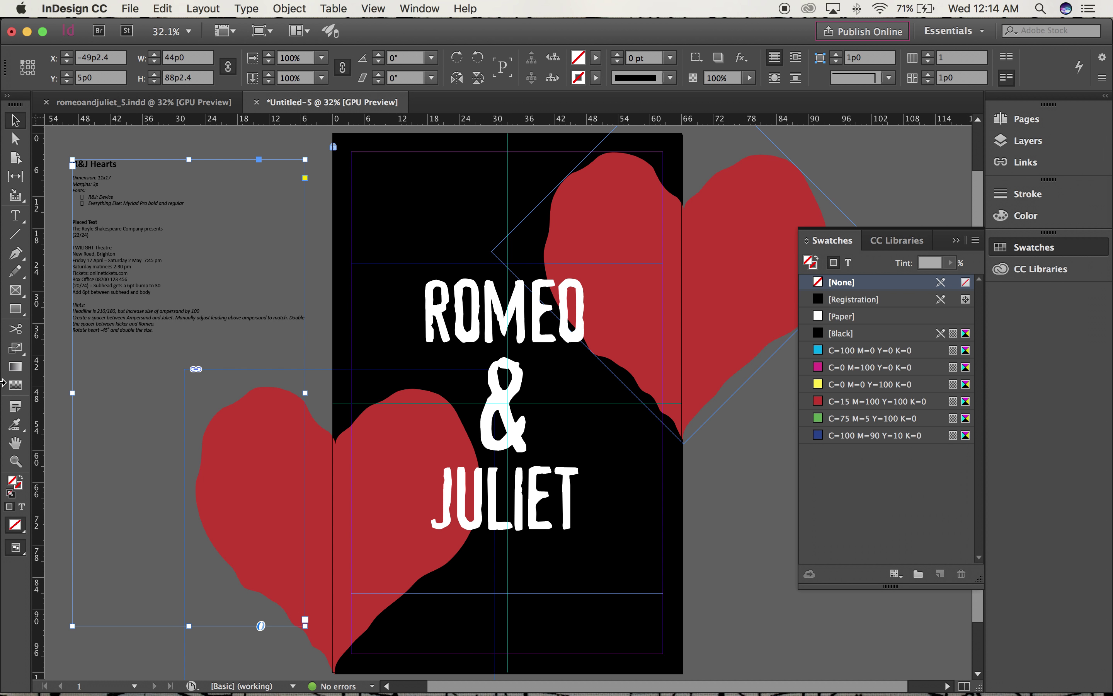
- Copy the line "The Royle Shakespeare Company presents" from the Placed Text section of the instructions
key(super+2)
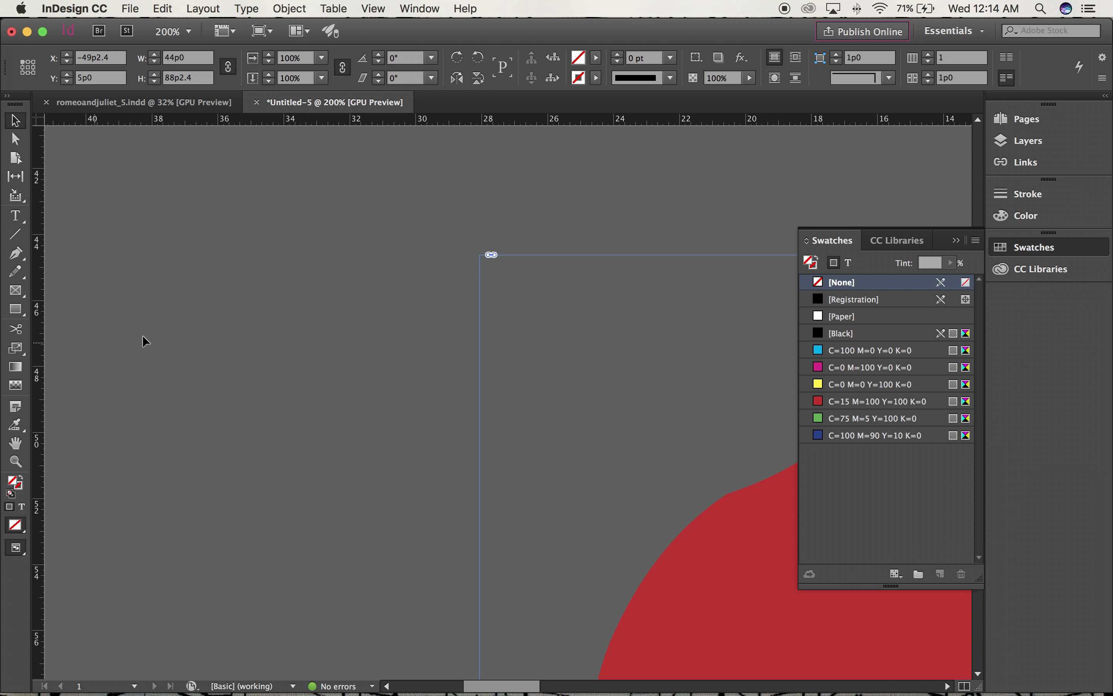
key(super+alt+2)
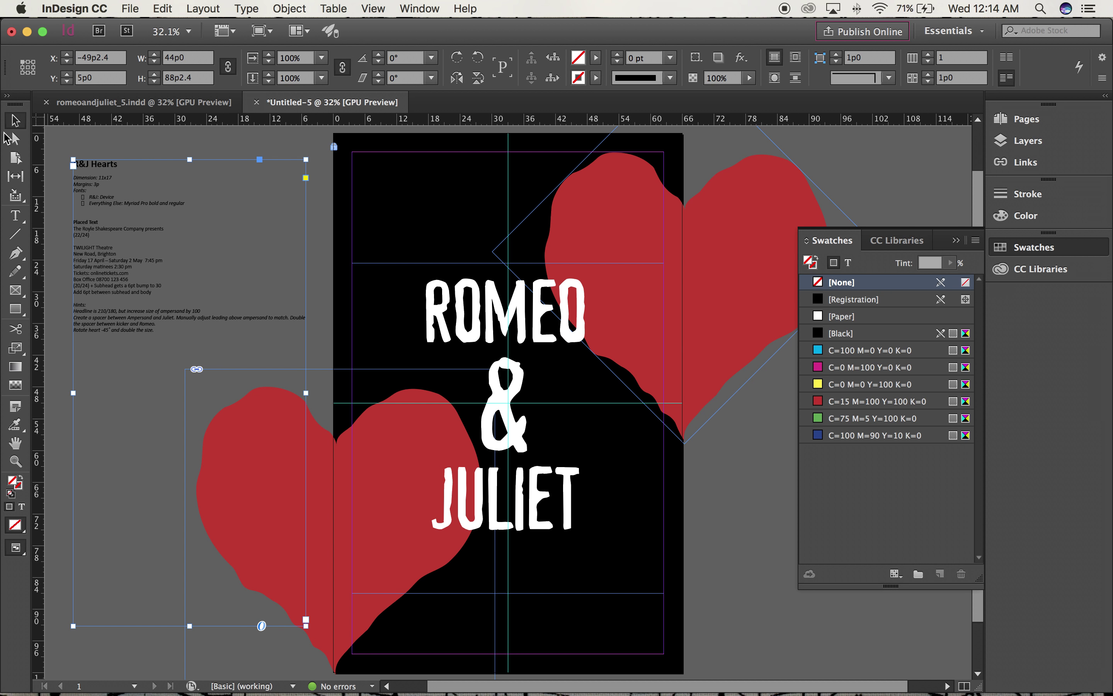
click(15, 122)
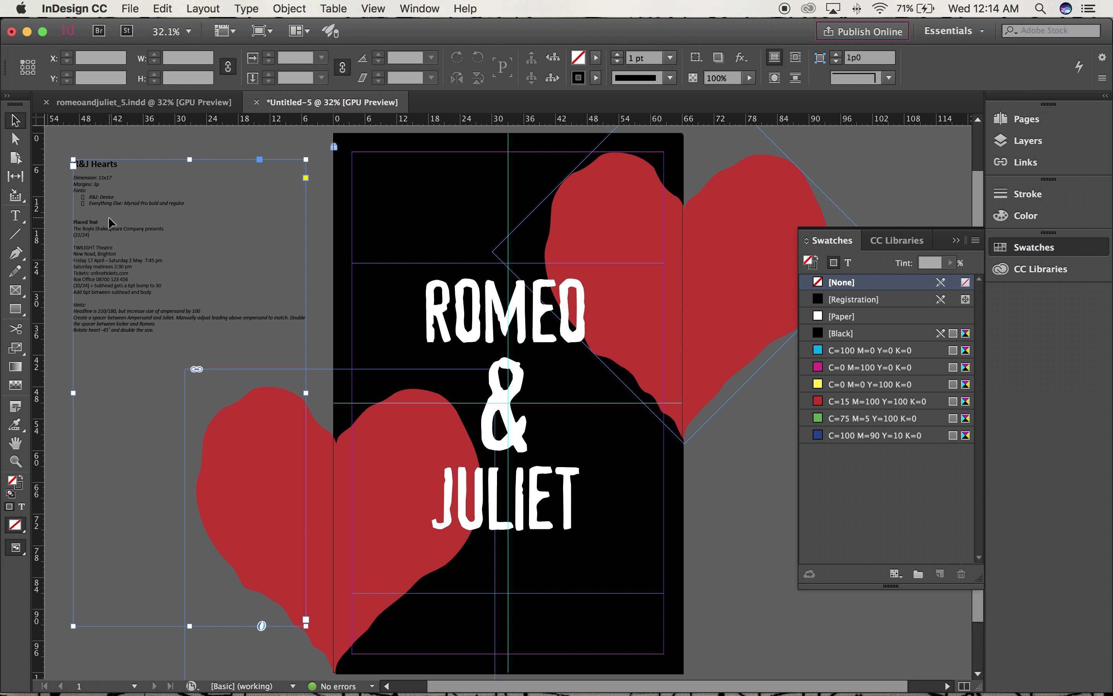
key(super+1)
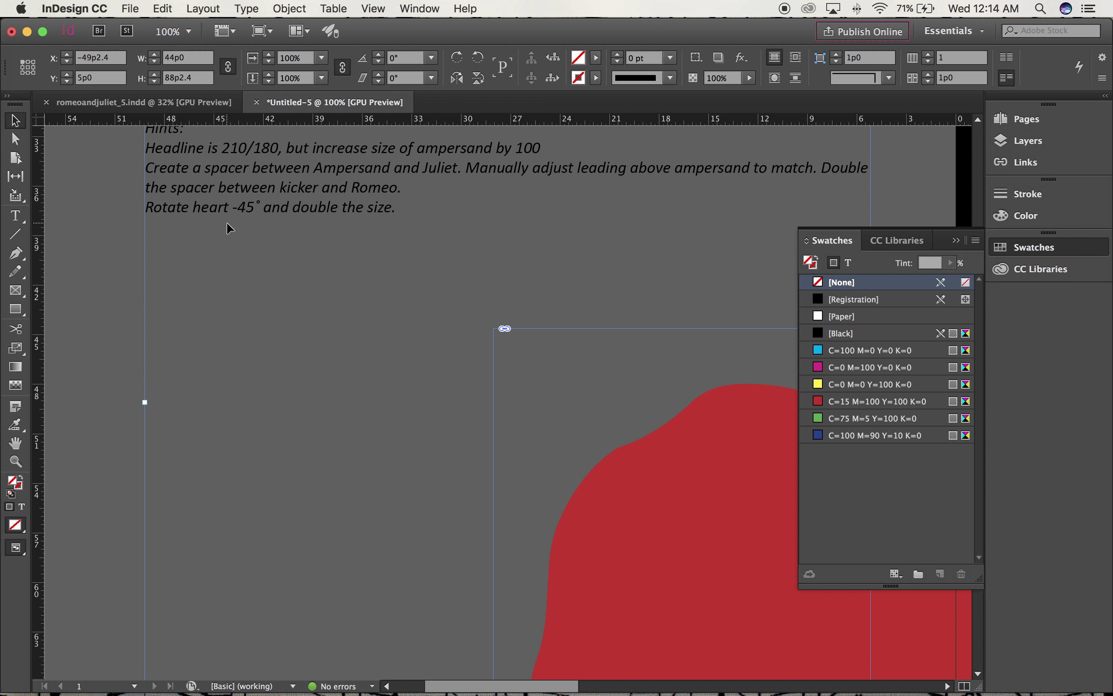
scroll(227, 225, up, 10)
scroll(225, 228, up, 20)
scroll(225, 228, right, 2)
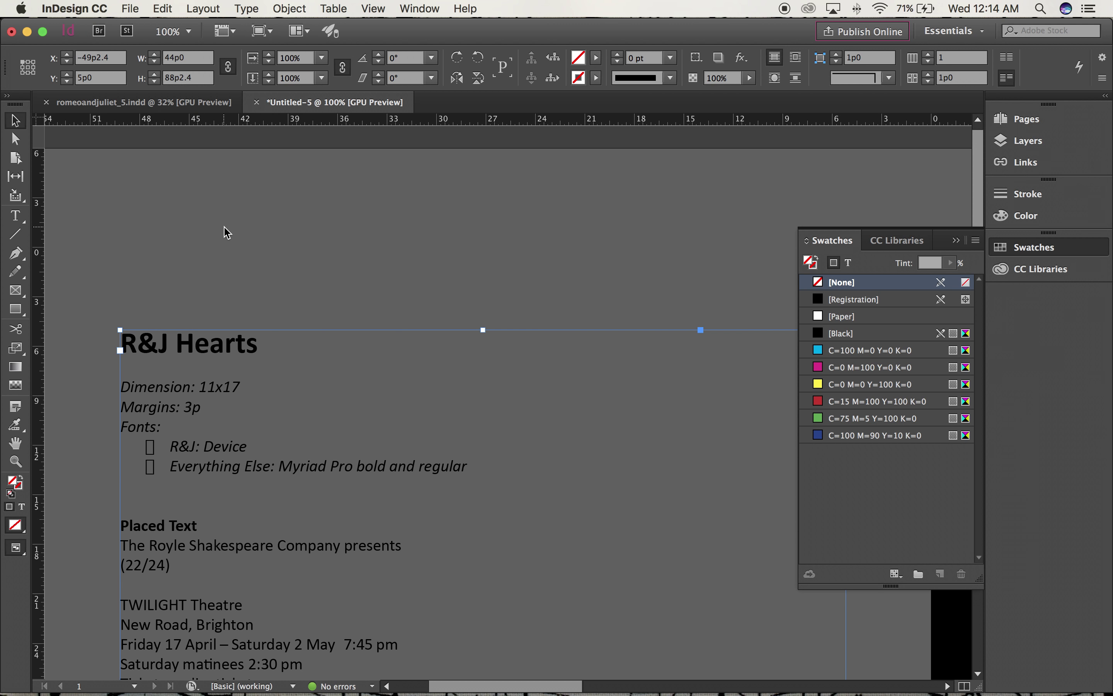
click(15, 216)
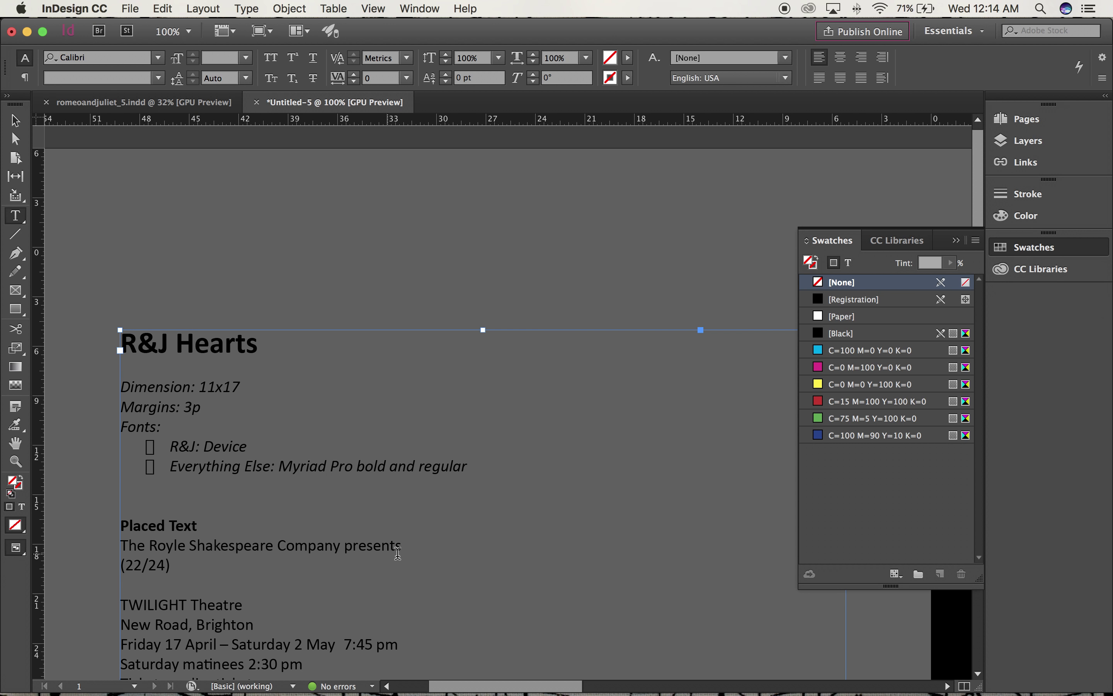
drag(399, 546, 120, 551)
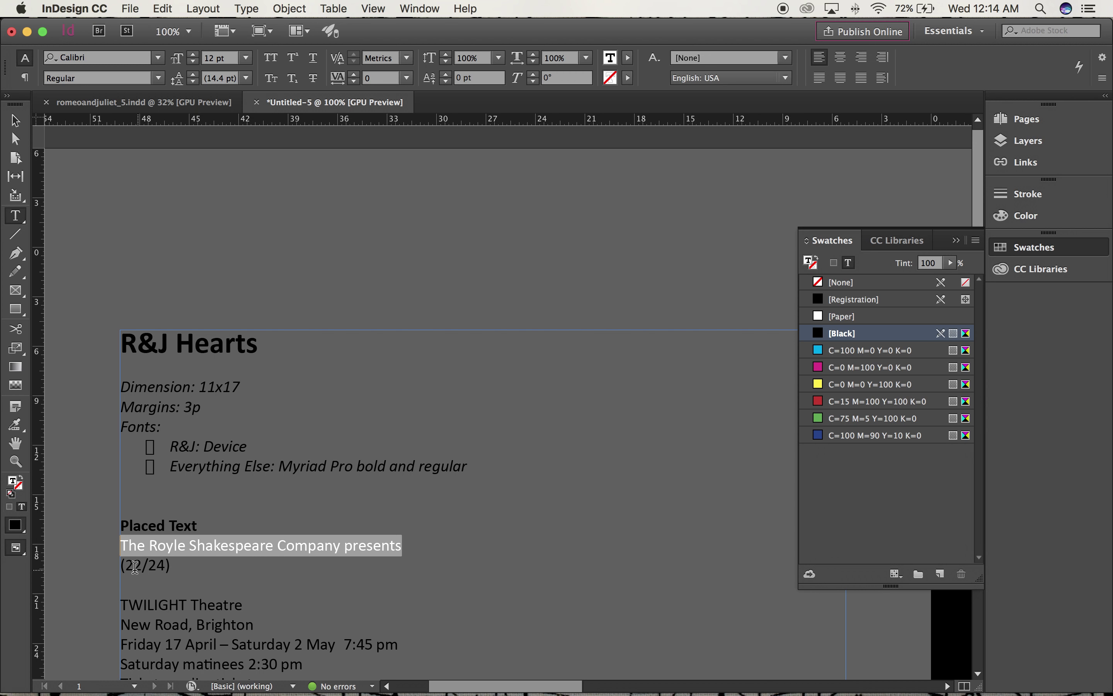
scroll(284, 559, down, 10)
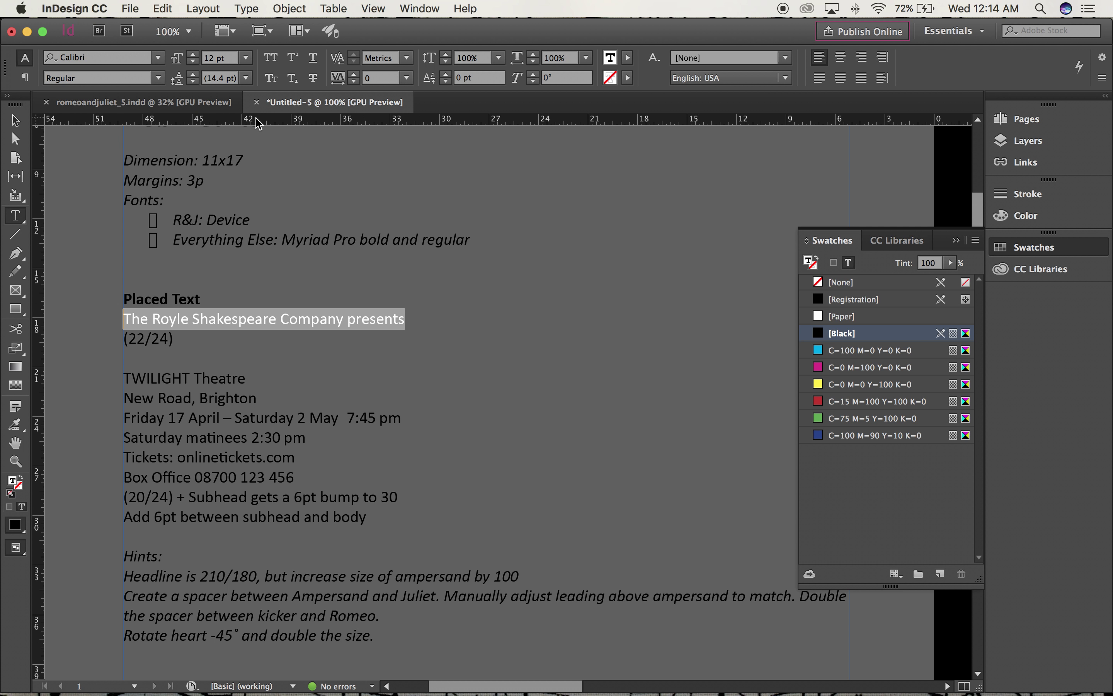
- Draw a text frame about 18p2 wide and 13p11 high above "Romeo" and paste the copied line into it
key(super+0)
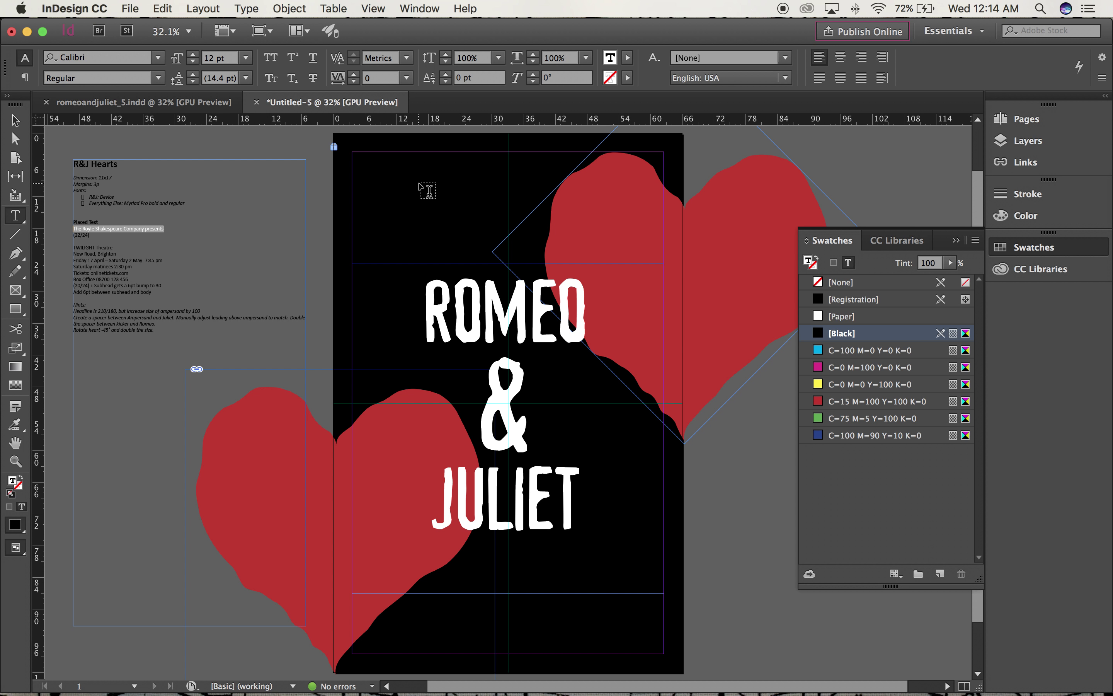
key(Escape)
key(l)
drag(423, 186, 519, 257)
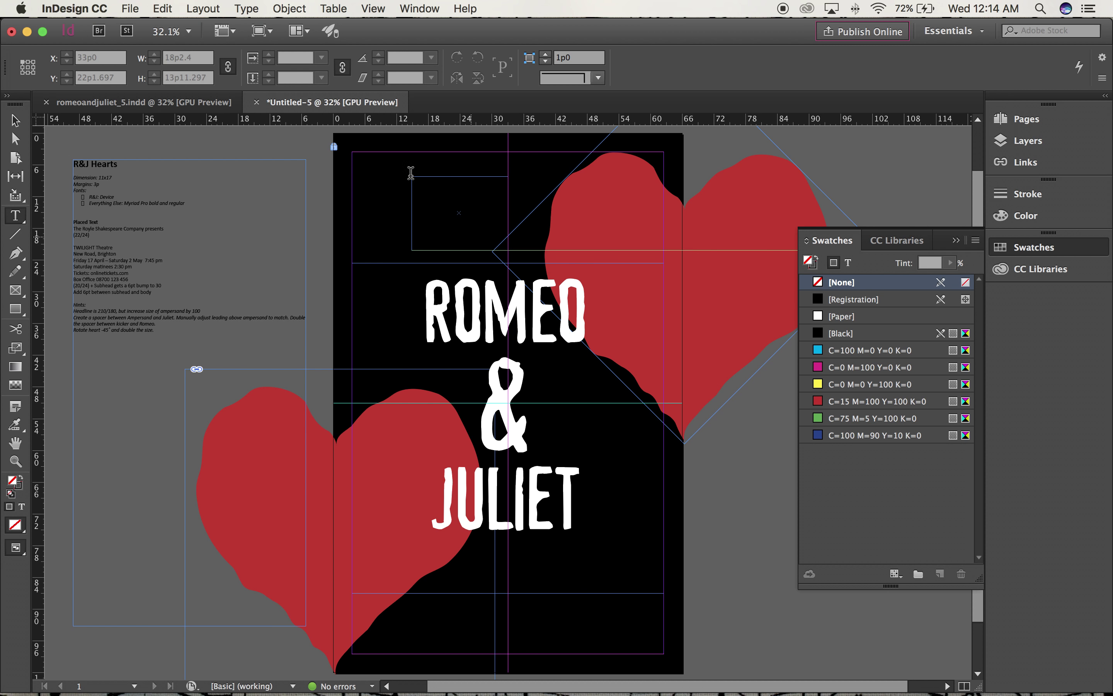
click(162, 8)
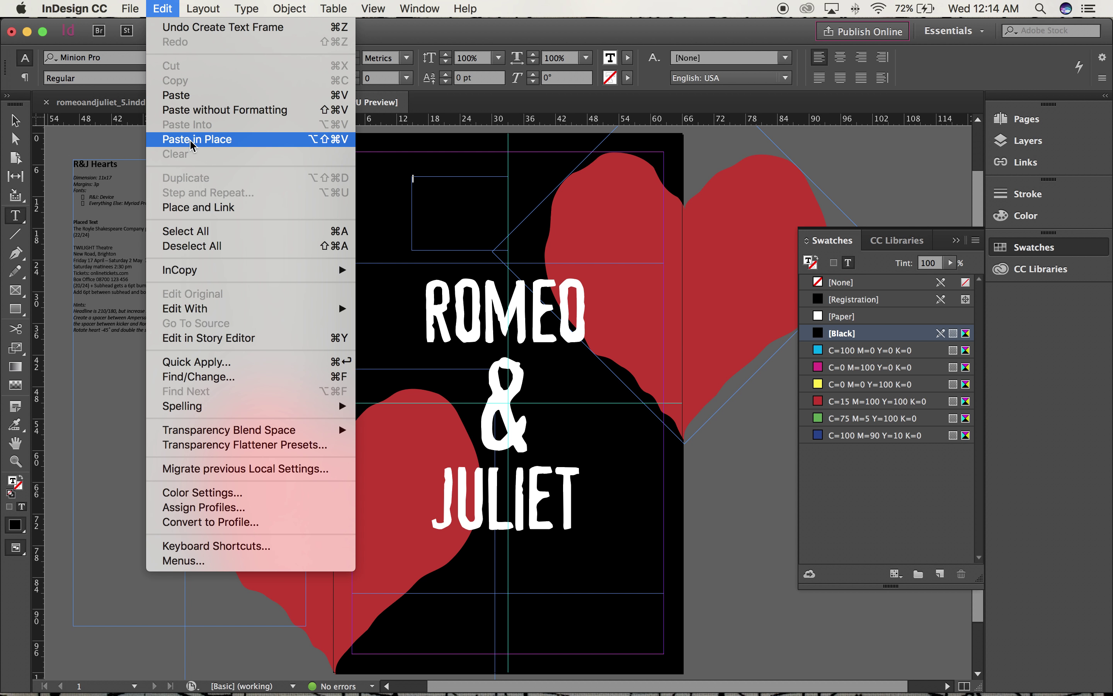
click(179, 95)
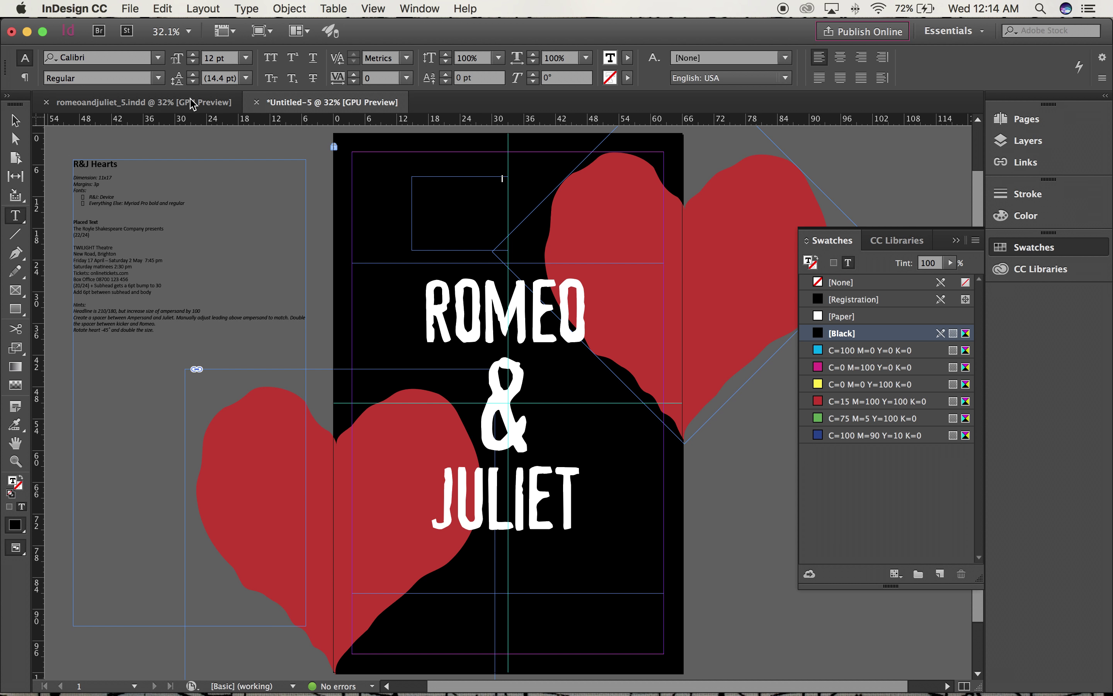
- Color all the pasted text above "Romeo" [Paper] and set its font to Myriad Pro Bold
key(super+a)
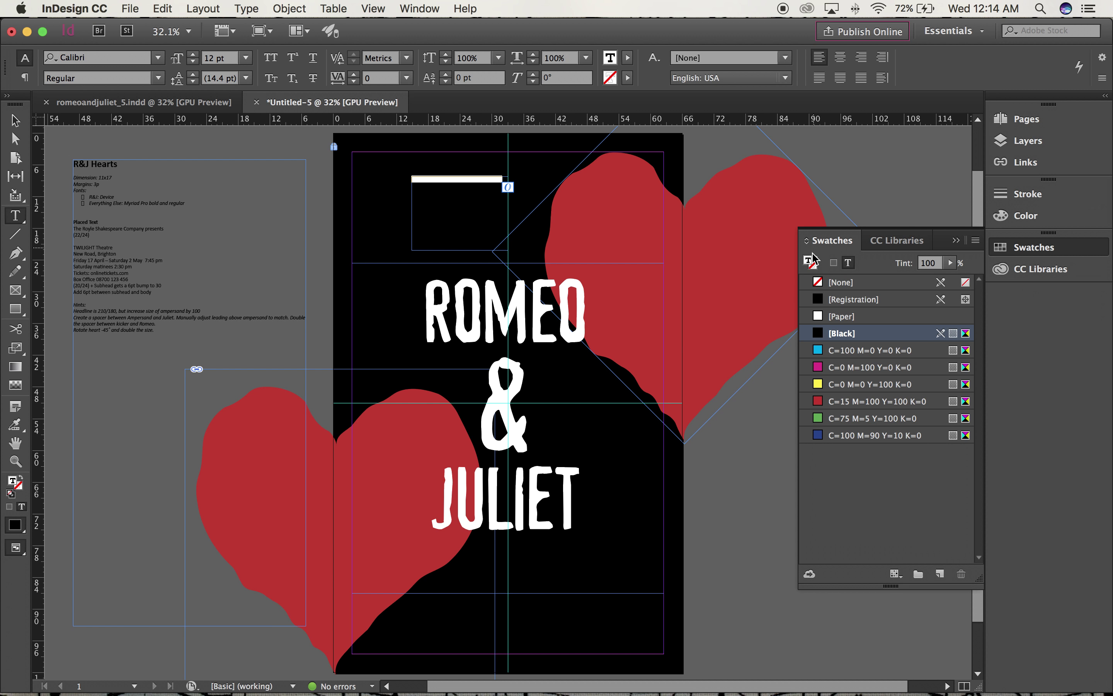
click(824, 316)
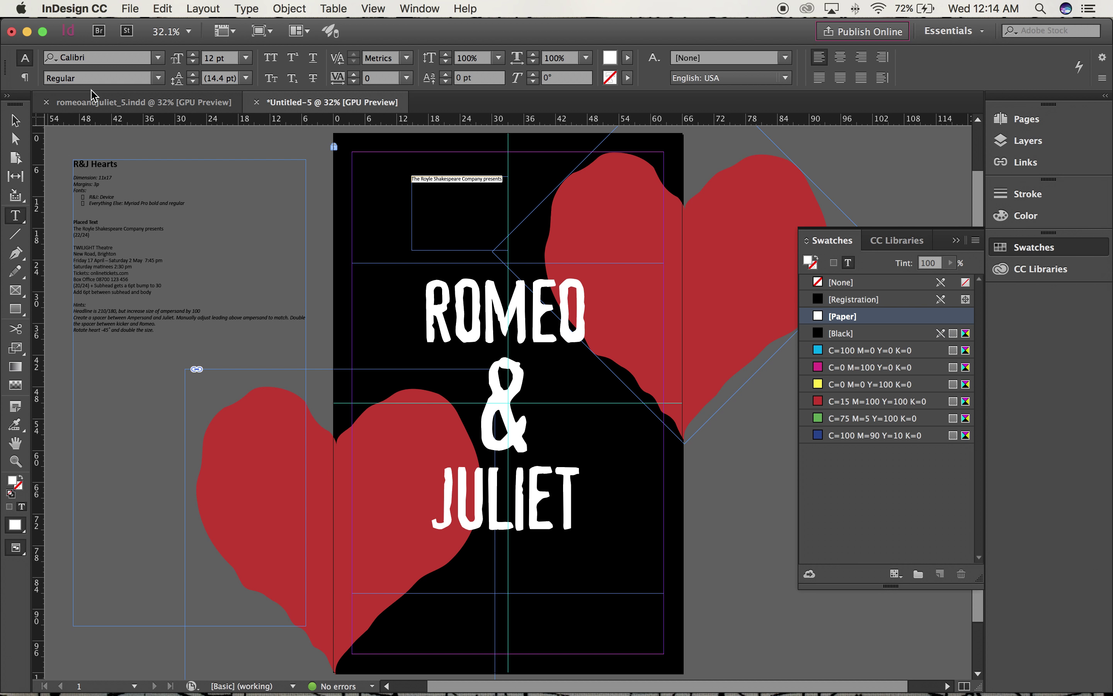
click(97, 56)
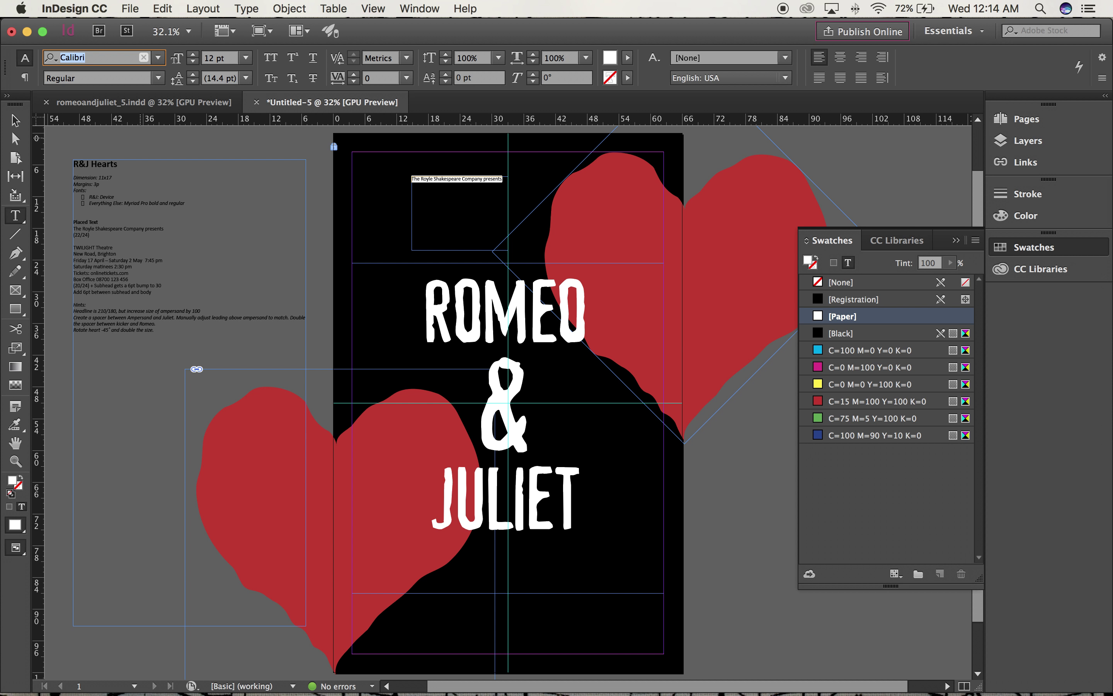
text(myriad)
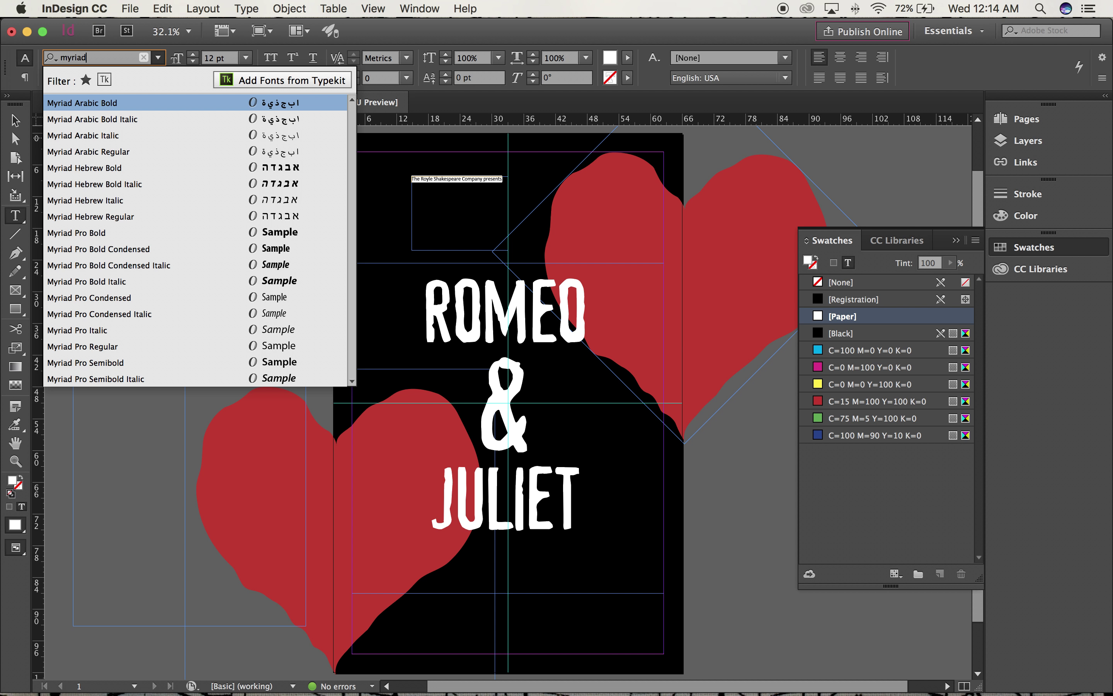
text( por)
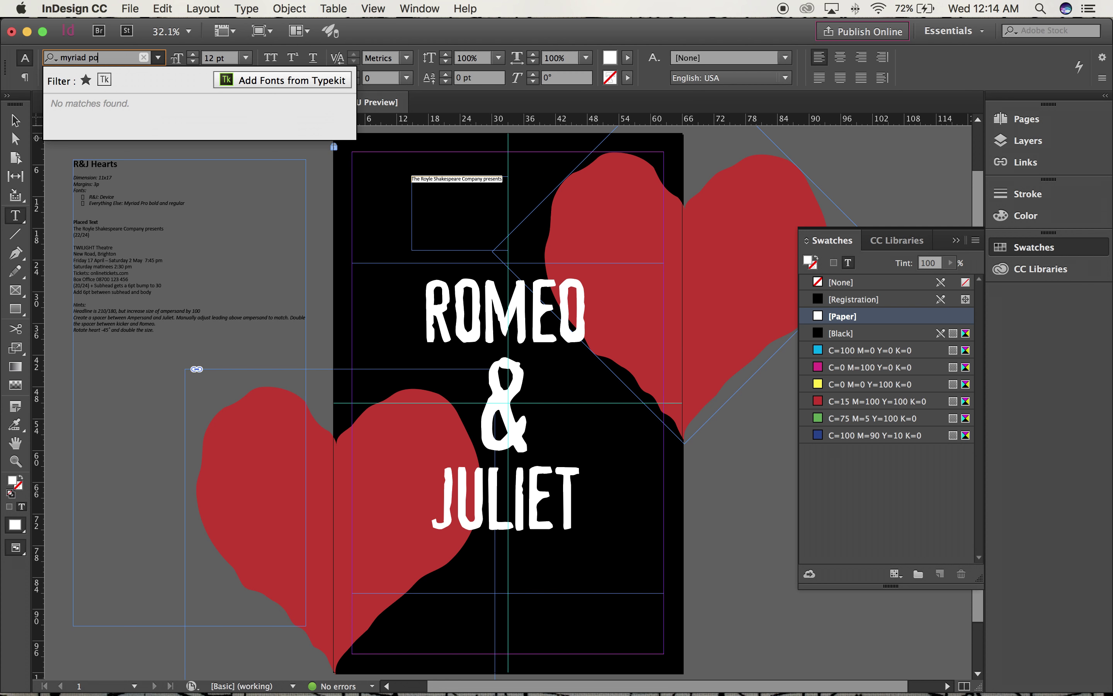
key(BackSpace)
text(ro bol)
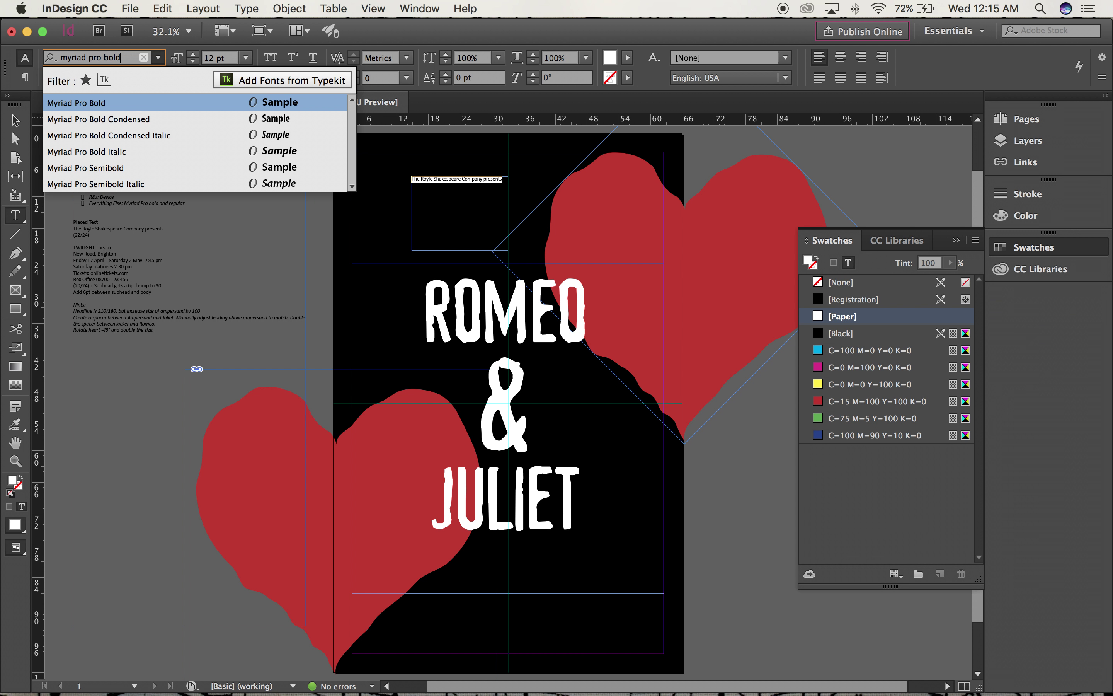
text(d)
key(Return)
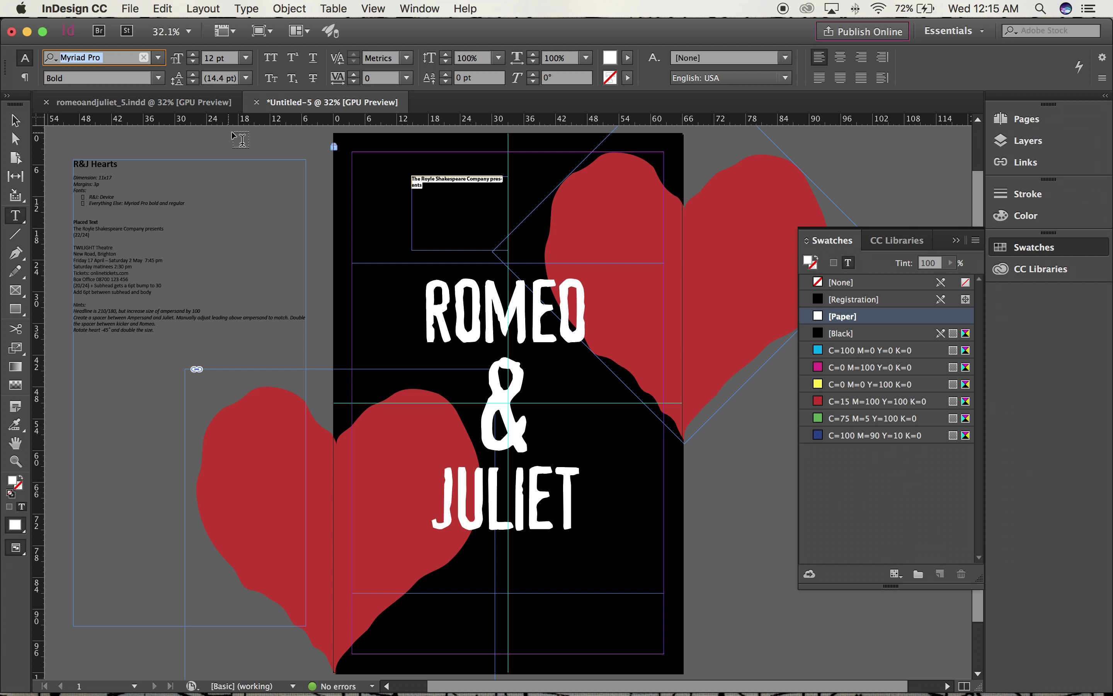
- Set the "The Royle Shakespeare Company presents" text to 22 pt with 24 pt leading
key(Tab)
text(22)
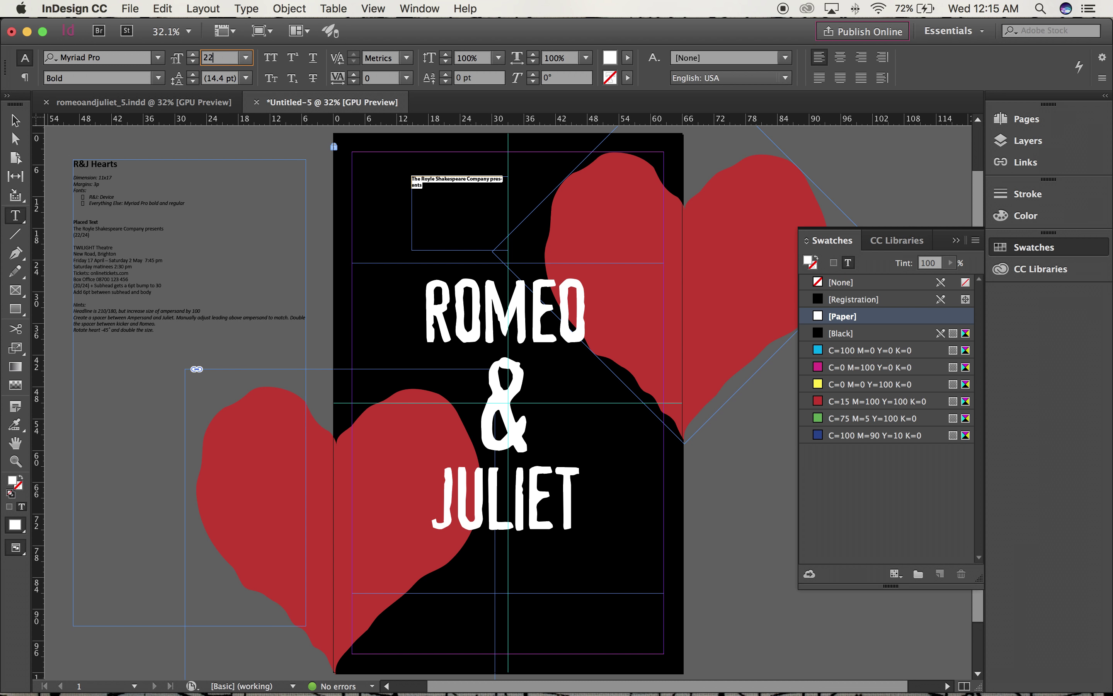
key(Tab)
text(24)
key(Return)
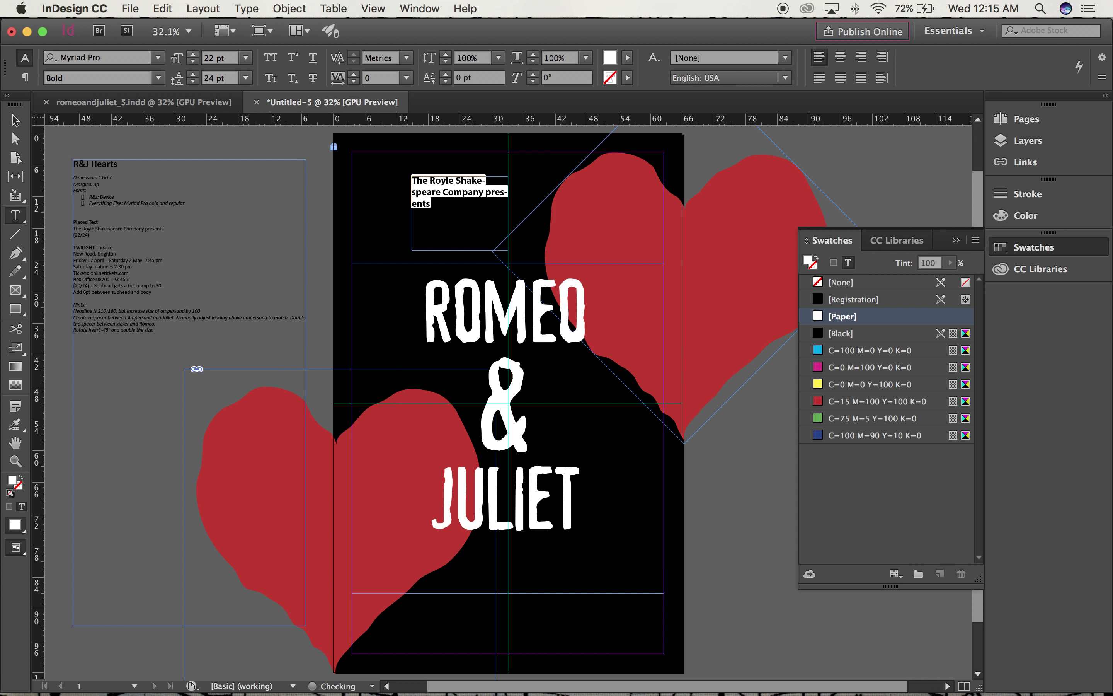
- Insert soft line breaks before "Shakespeare", "Company" and "presents" to split the text into four lines
click(15, 121)
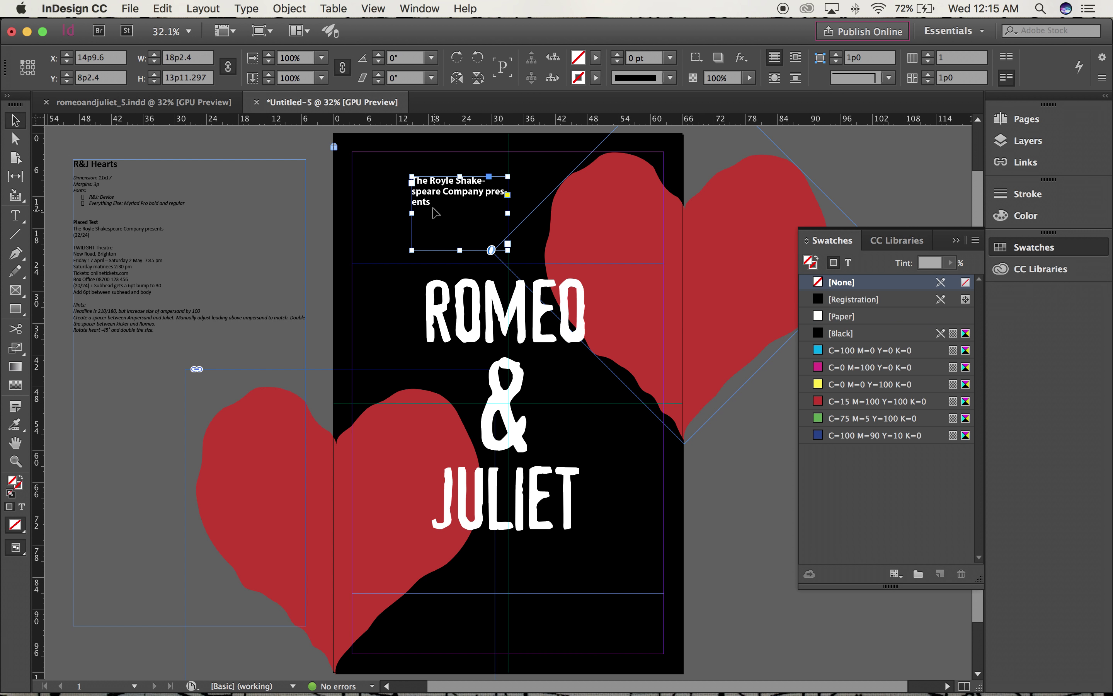
key(super+2)
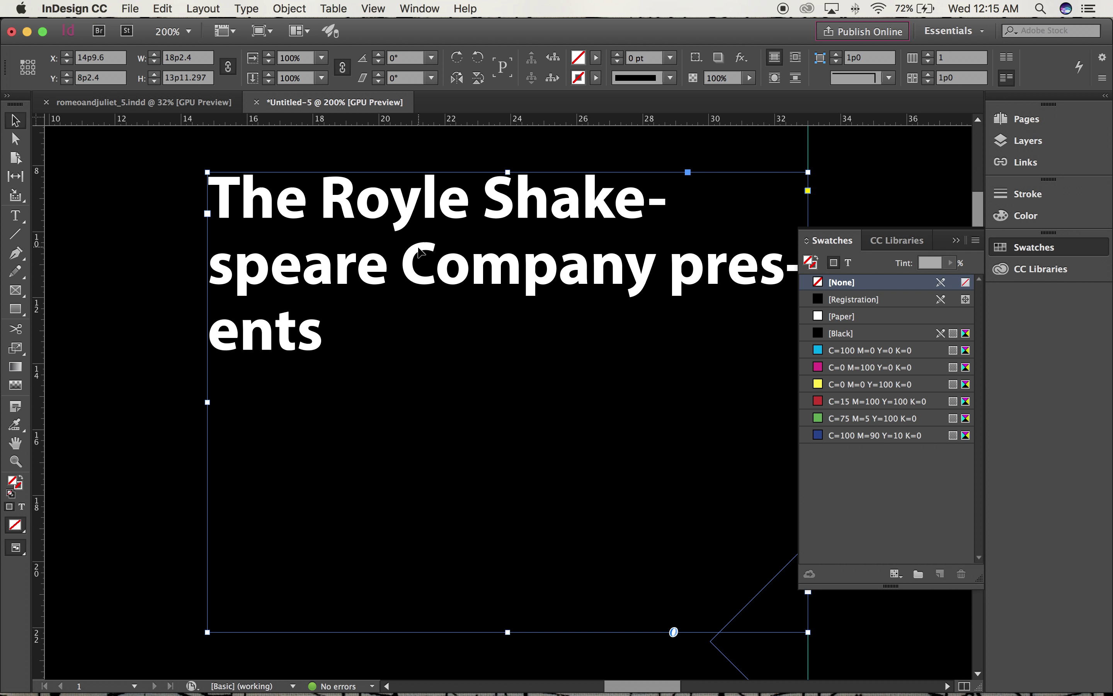
click(15, 215)
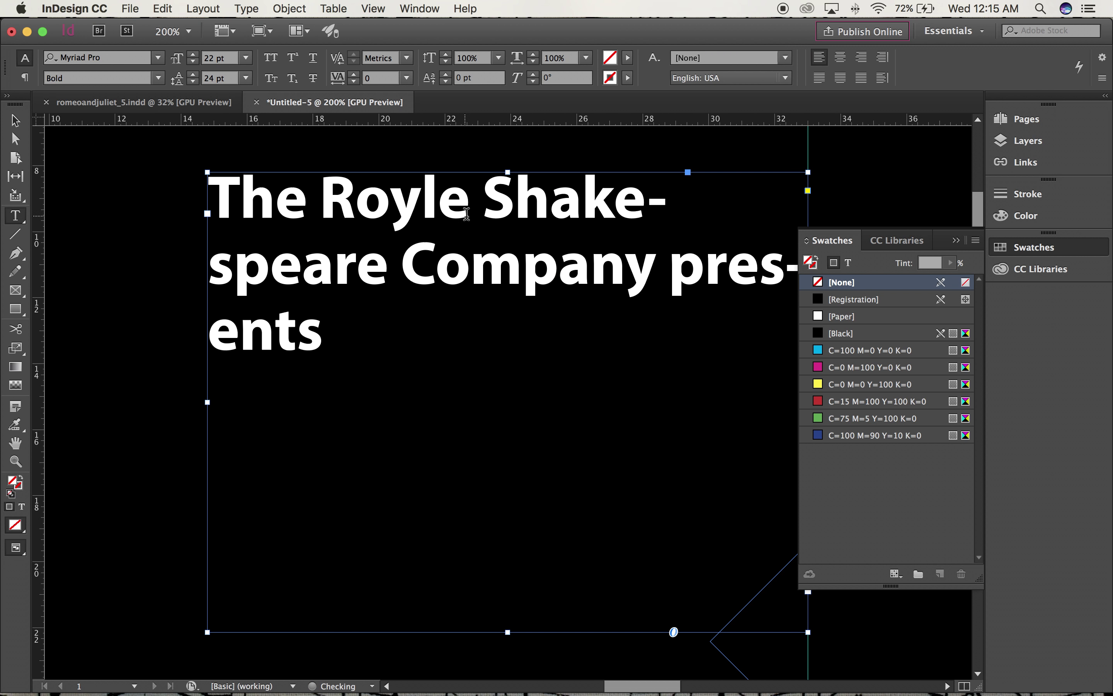
click(485, 201)
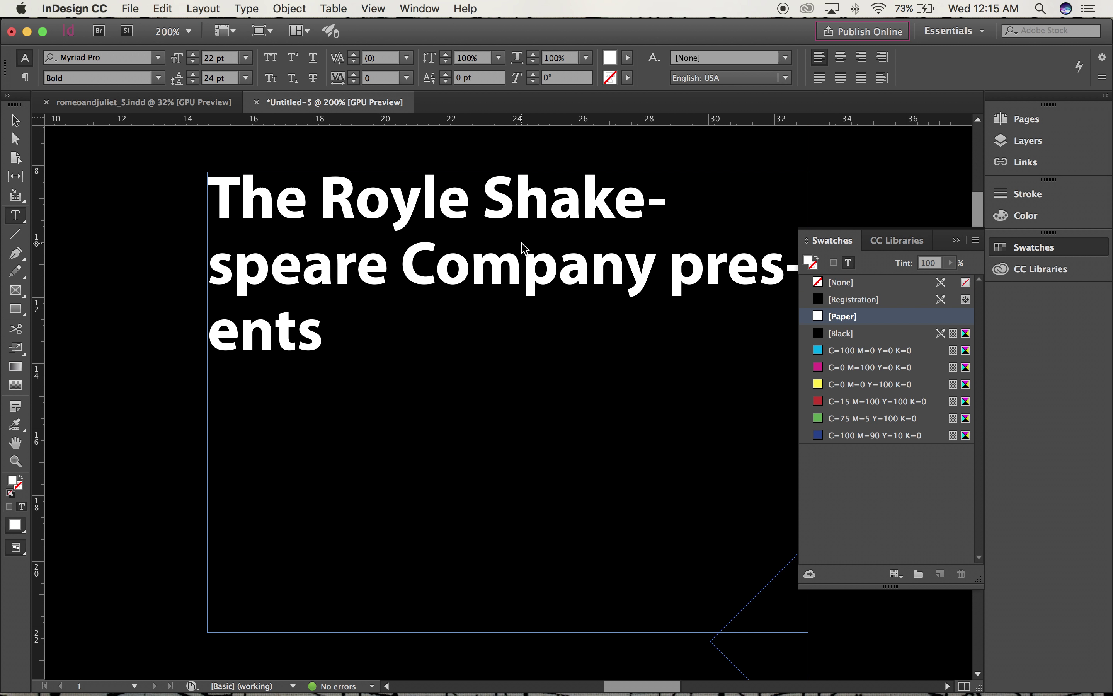
key(shift+Return)
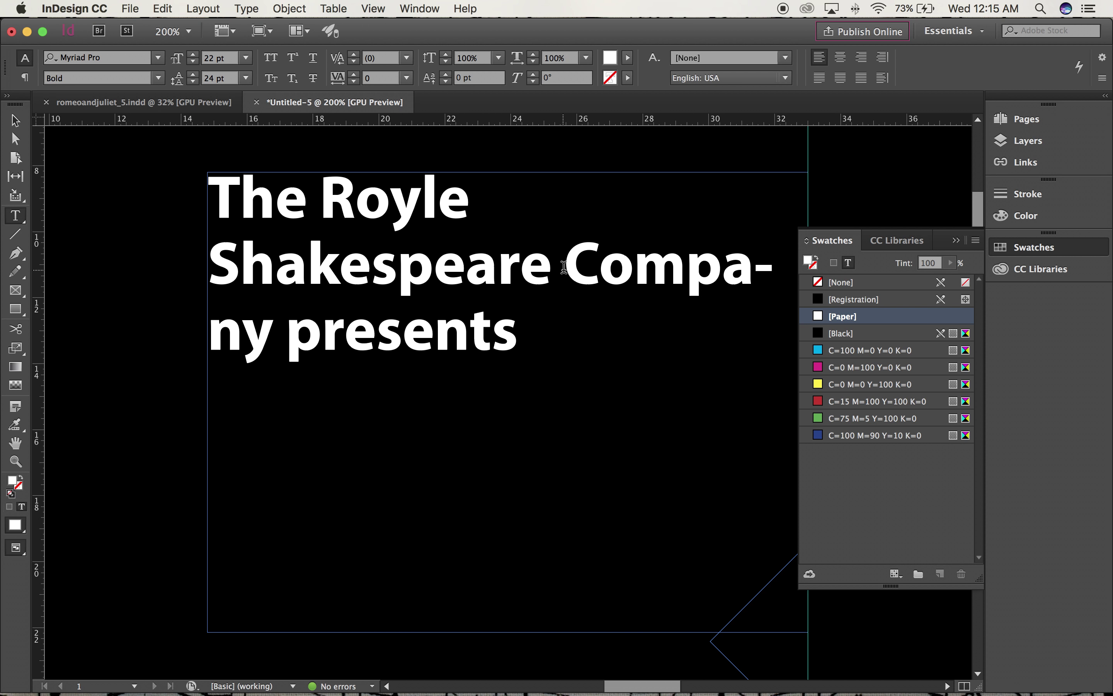
key(shift+Return)
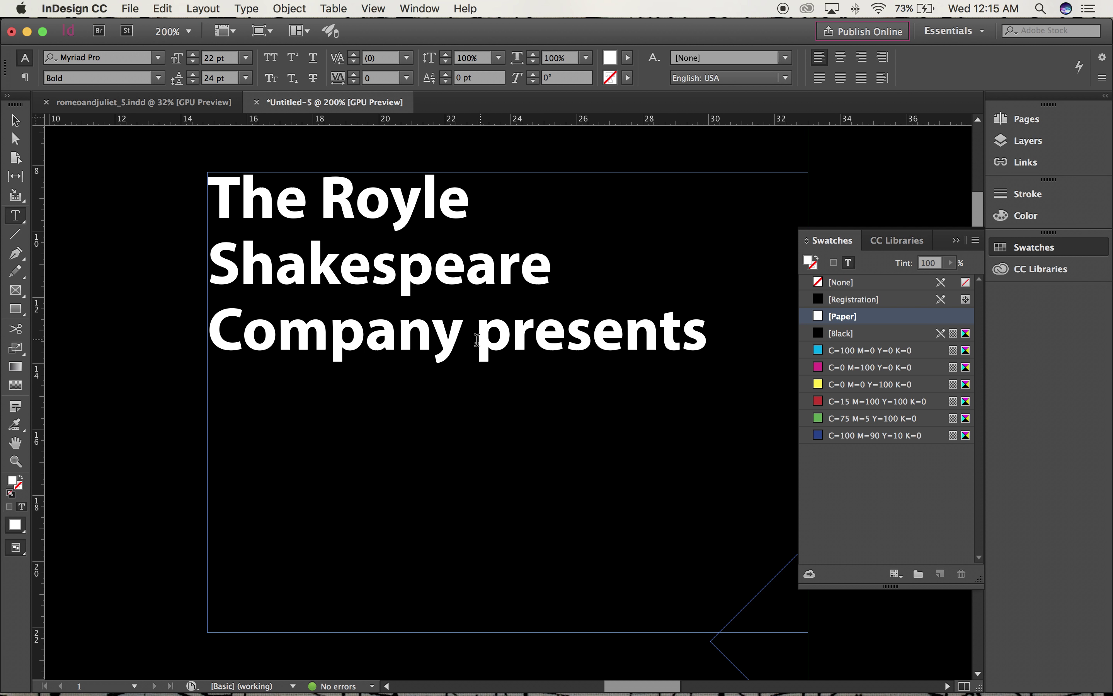
click(481, 340)
key(shift+Return)
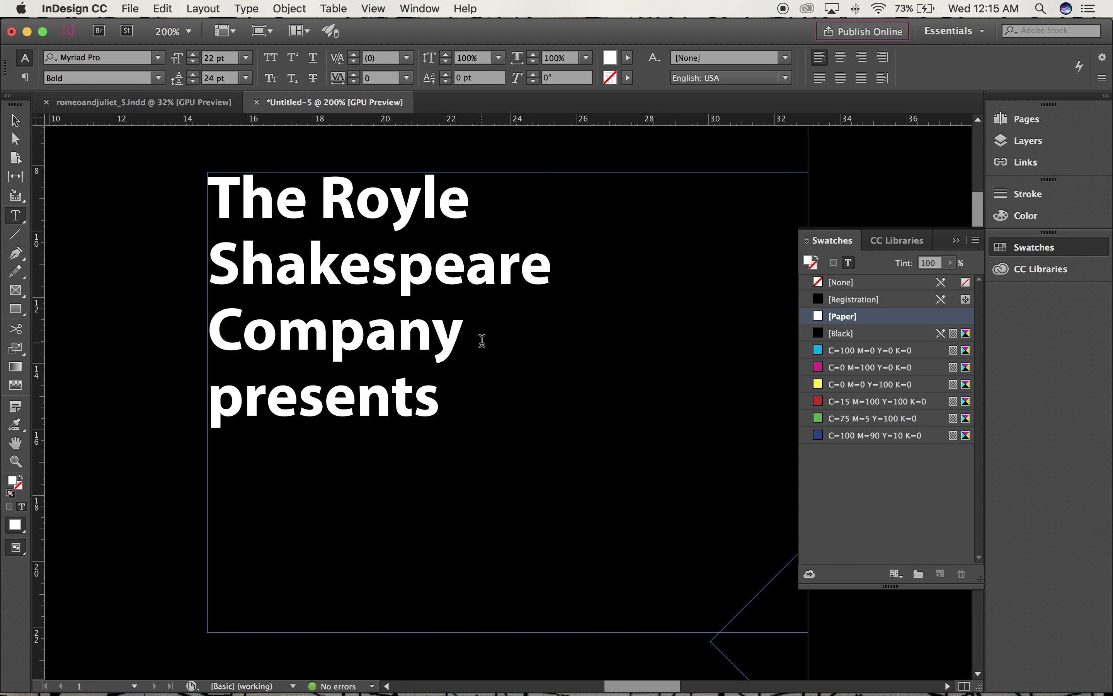
- Set the kerning of the entire four-line text to Optical
key(super+a)
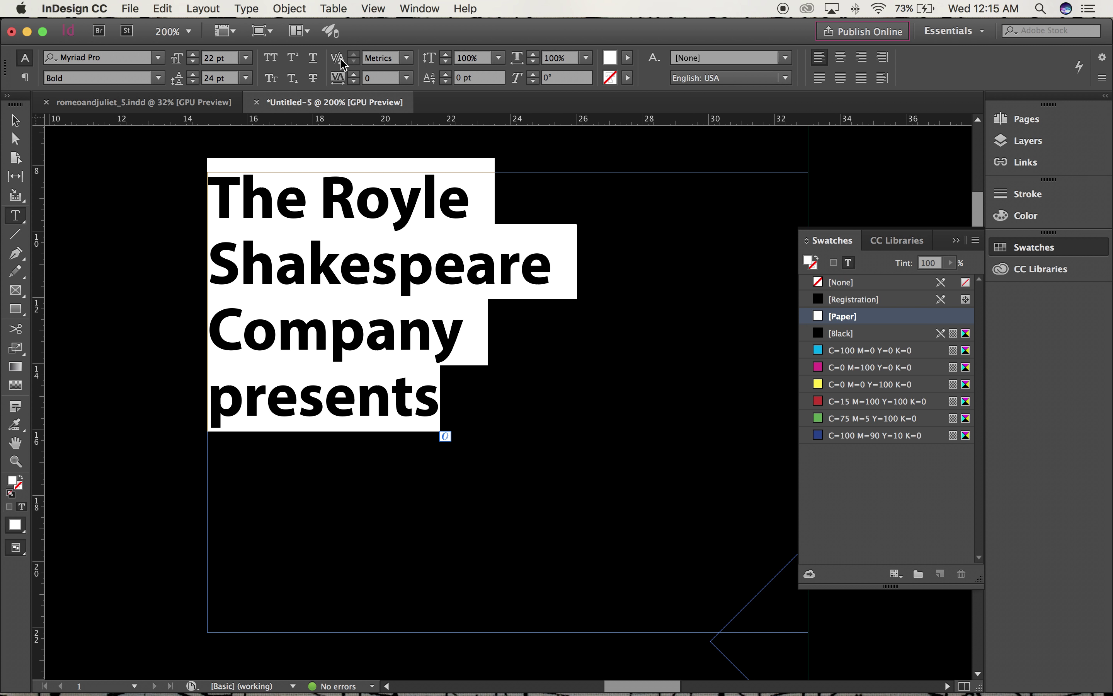
click(406, 57)
click(395, 72)
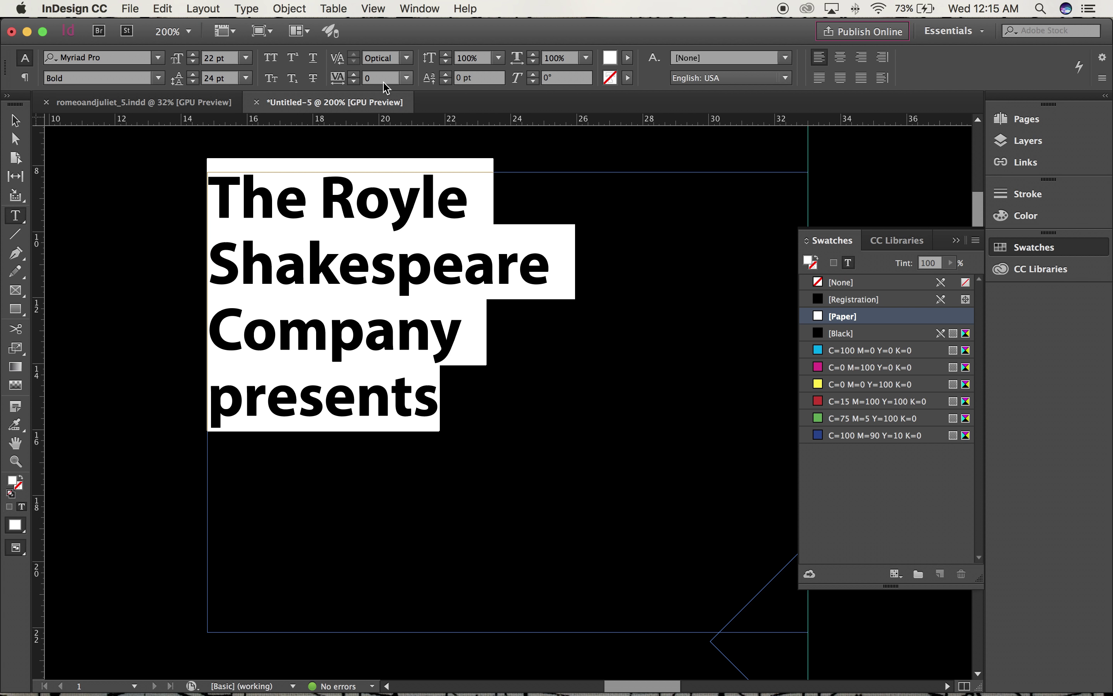
- Sample the colors of the red heart with the Color Theme Tool, with nothing selected on the poster
click(15, 121)
key(super+0)
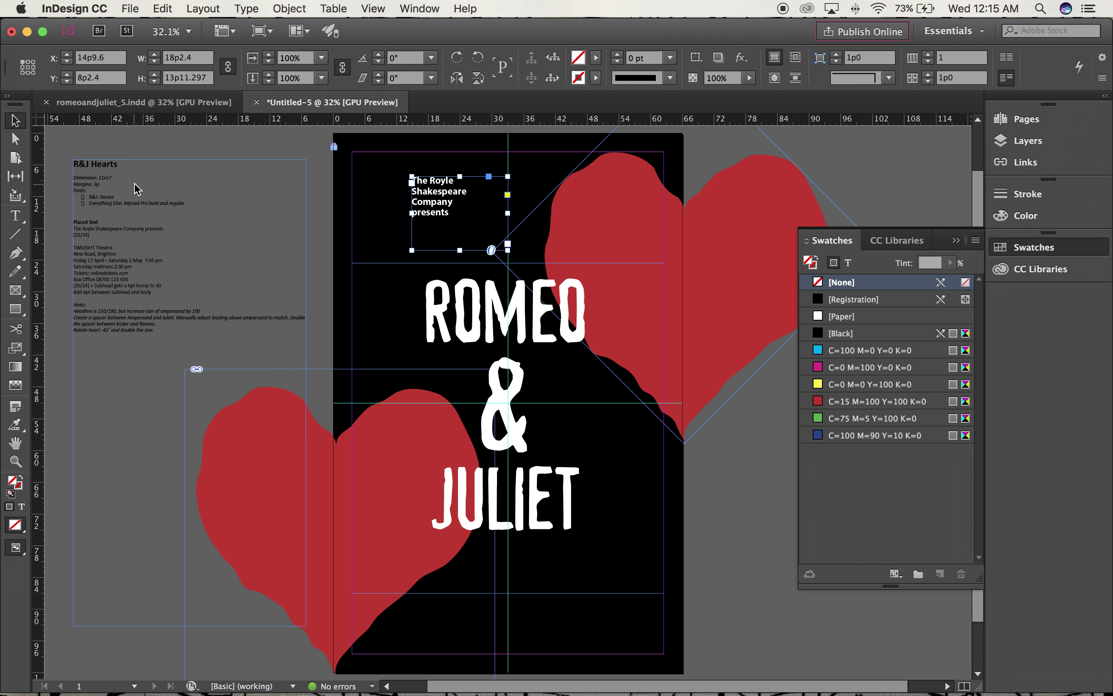
click(58, 401)
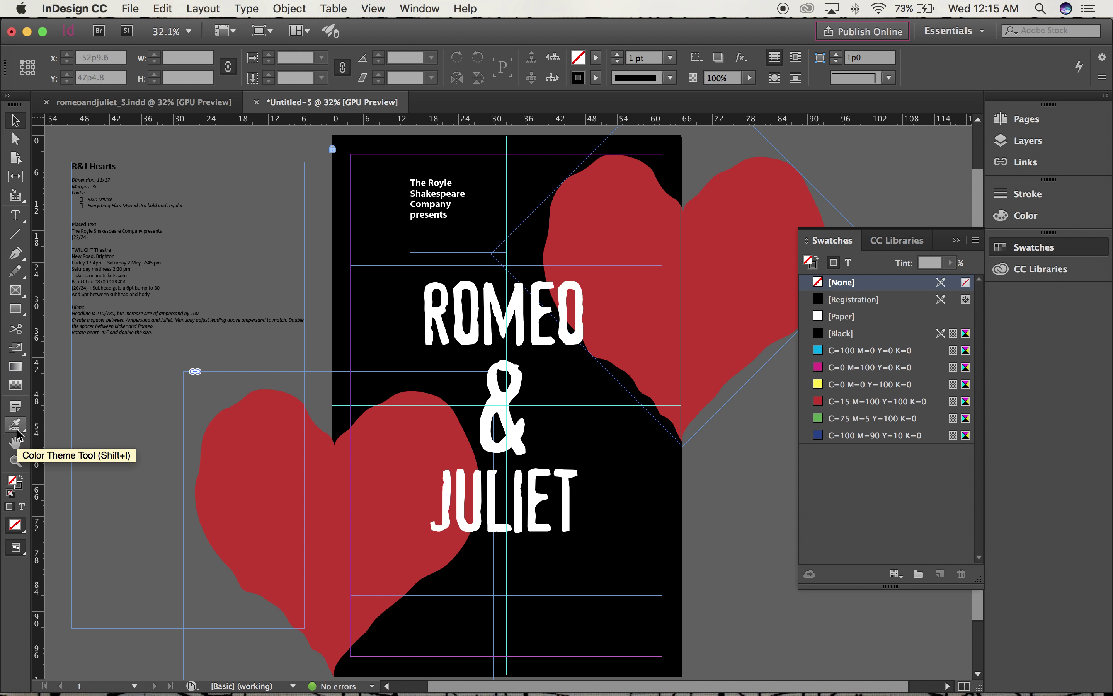
drag(21, 431, 69, 430)
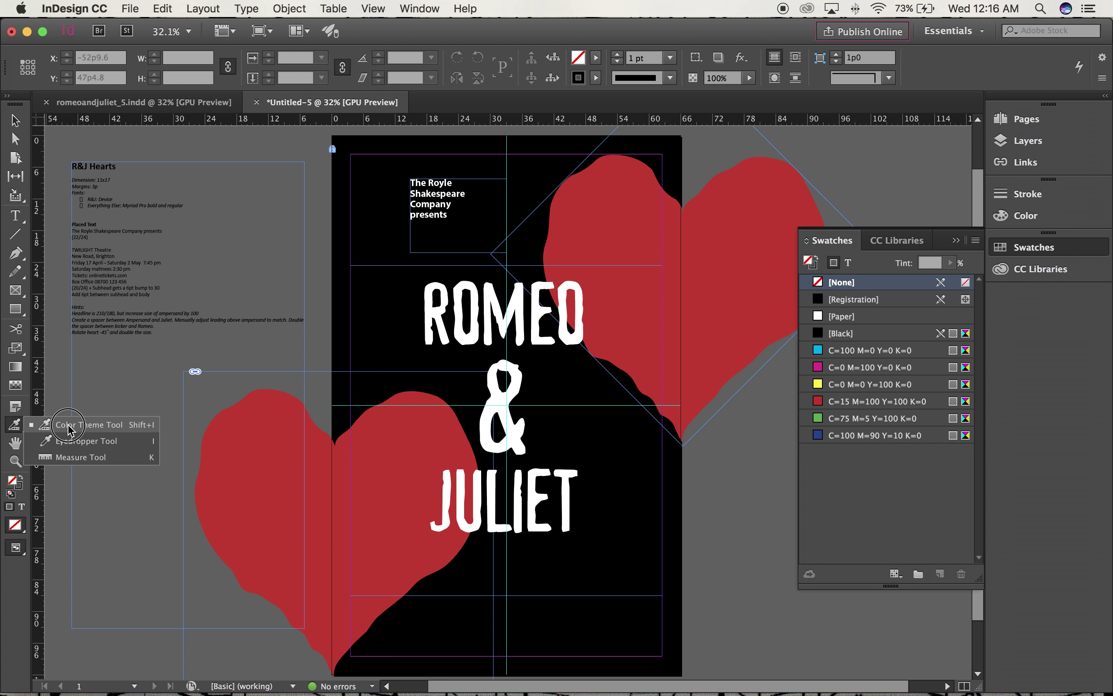
drag(70, 430, 69, 428)
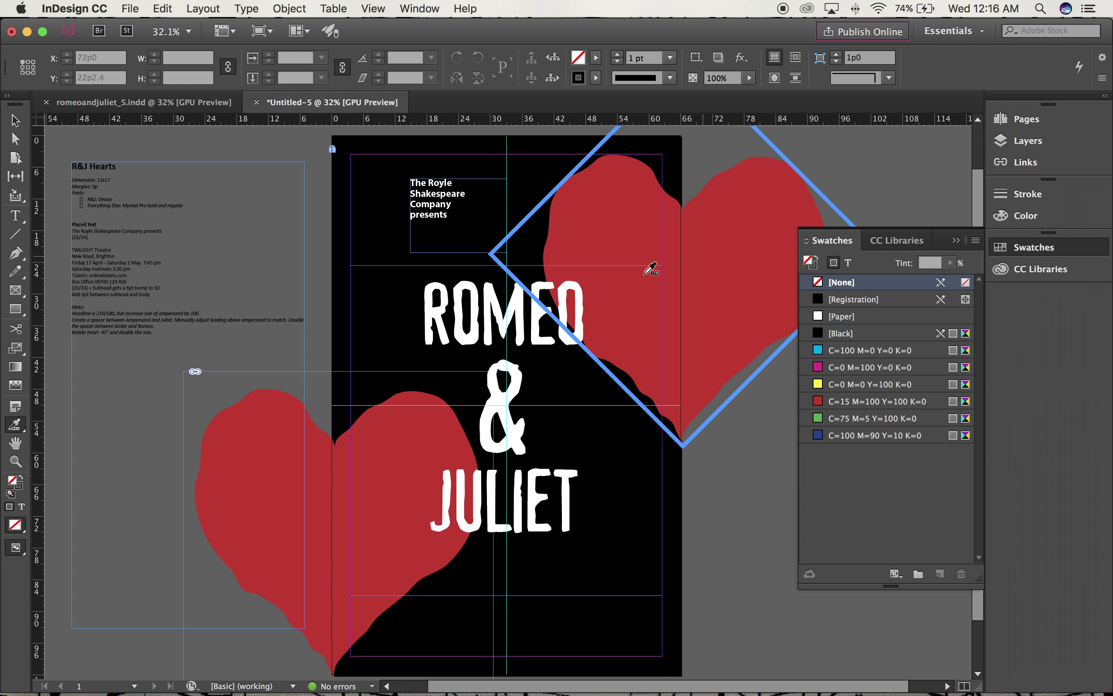
click(736, 260)
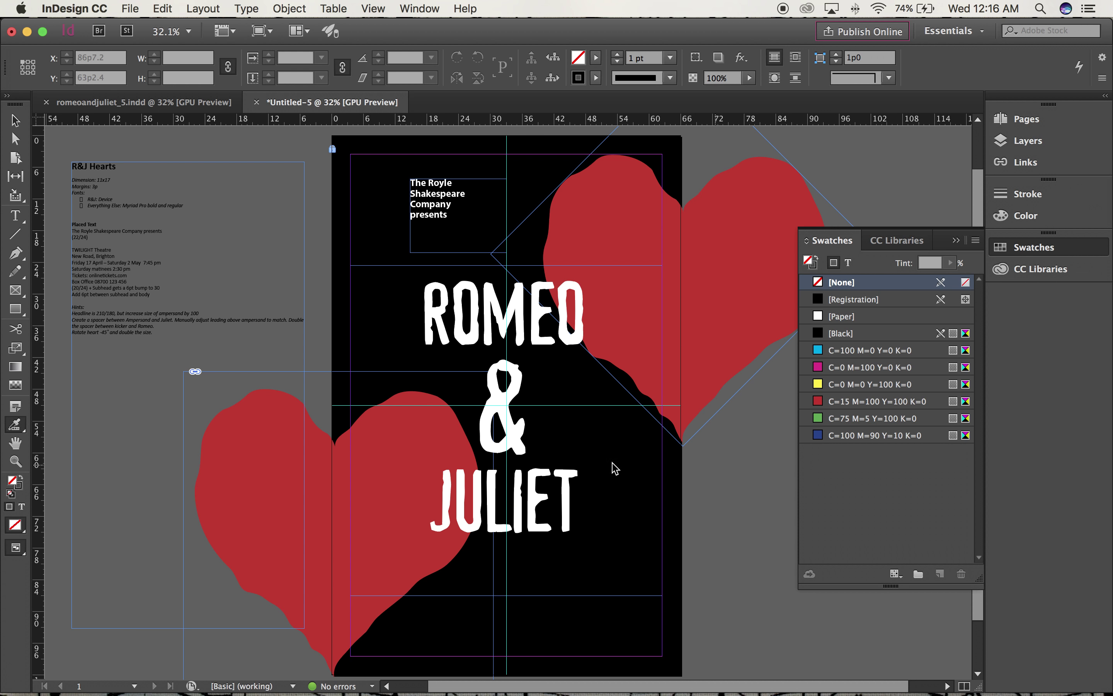
click(17, 427)
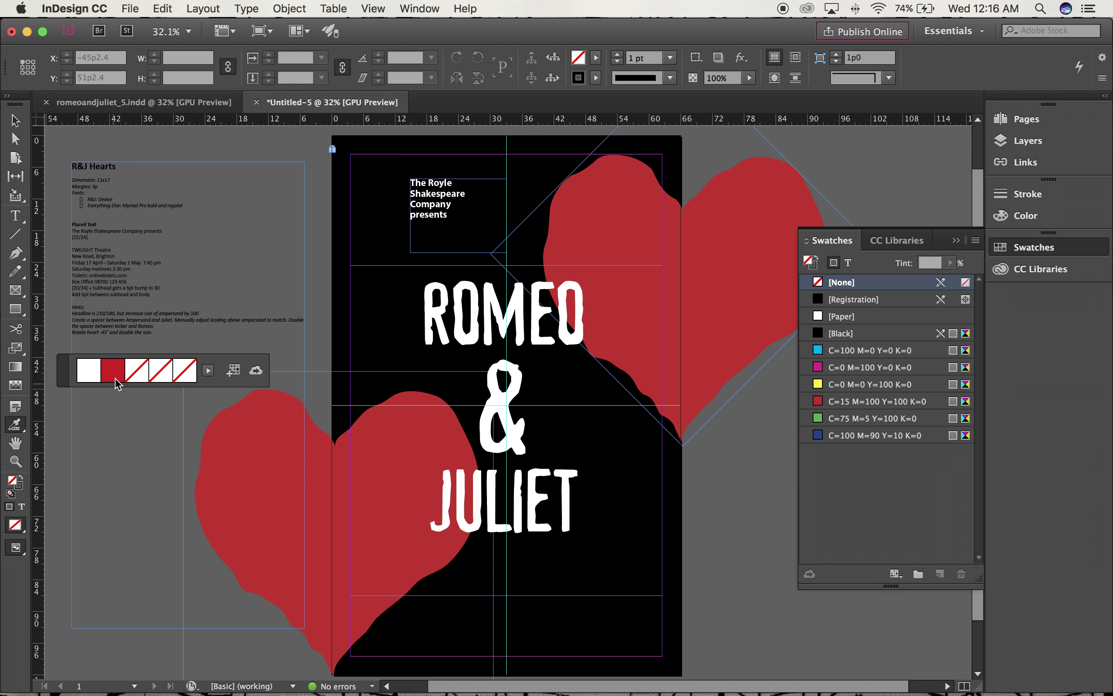
- Add the sampled red C=12 M=97 Y=98 K=3 to the document swatches
mouse_move(113, 377)
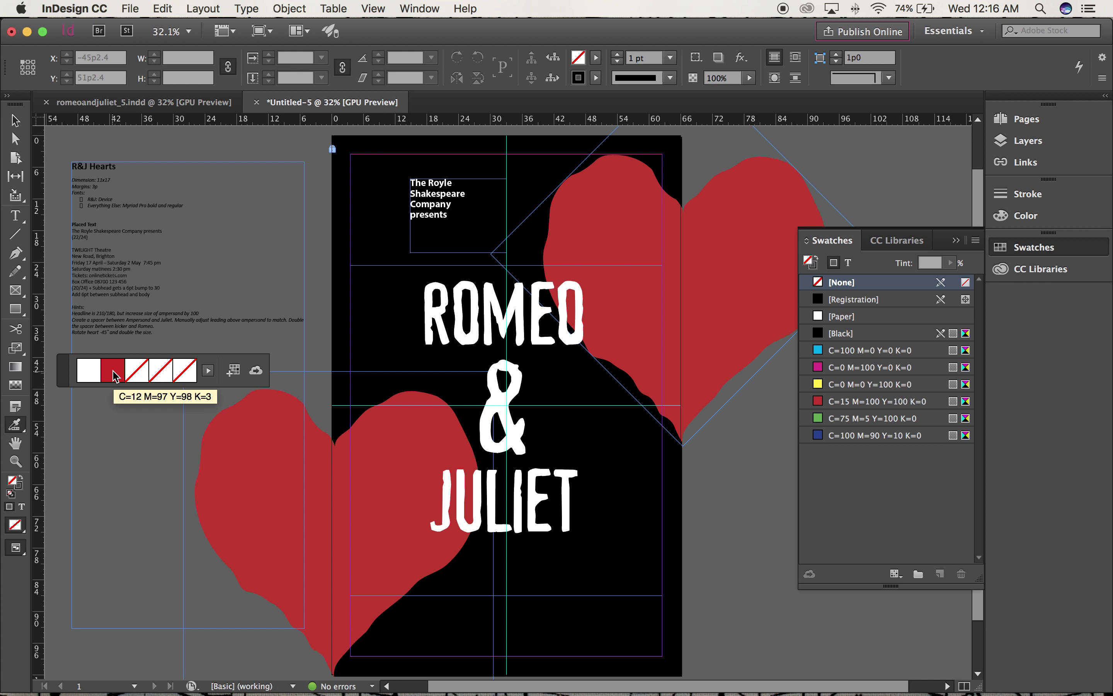
click(113, 370)
drag(208, 397, 838, 480)
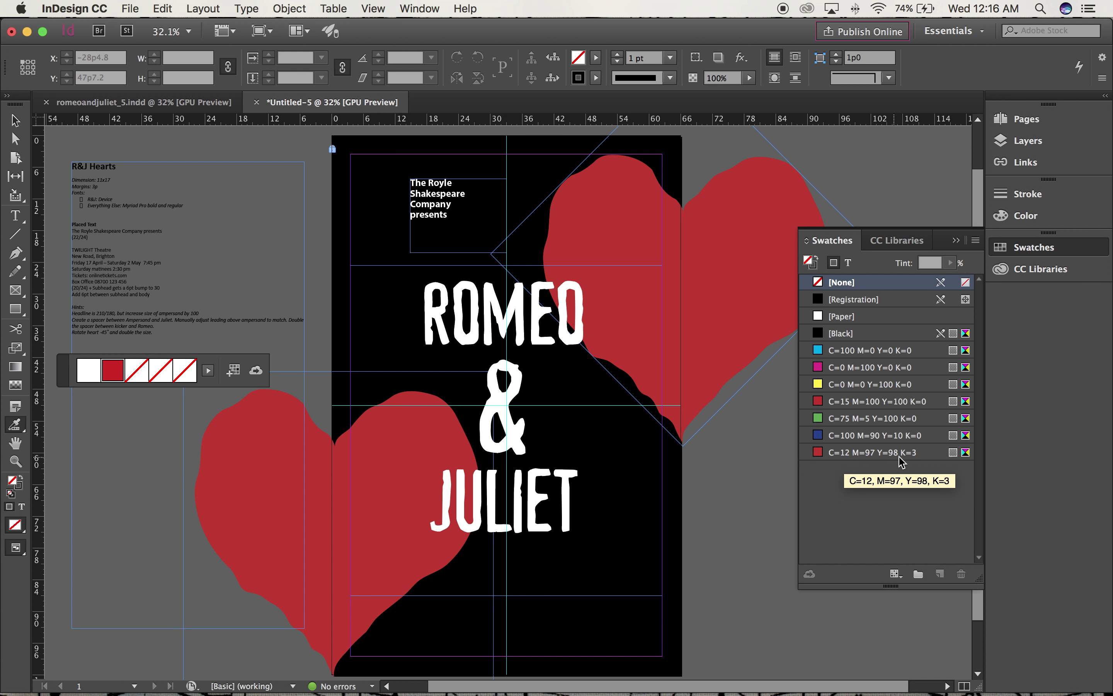
click(15, 120)
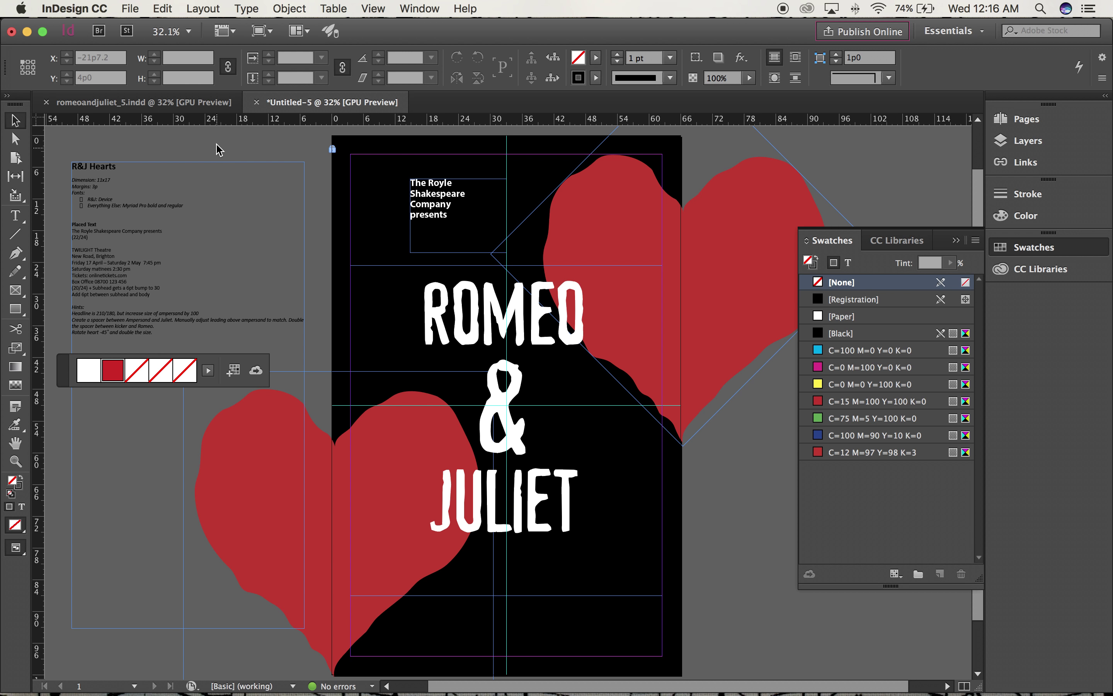
scroll(216, 150, left, 1)
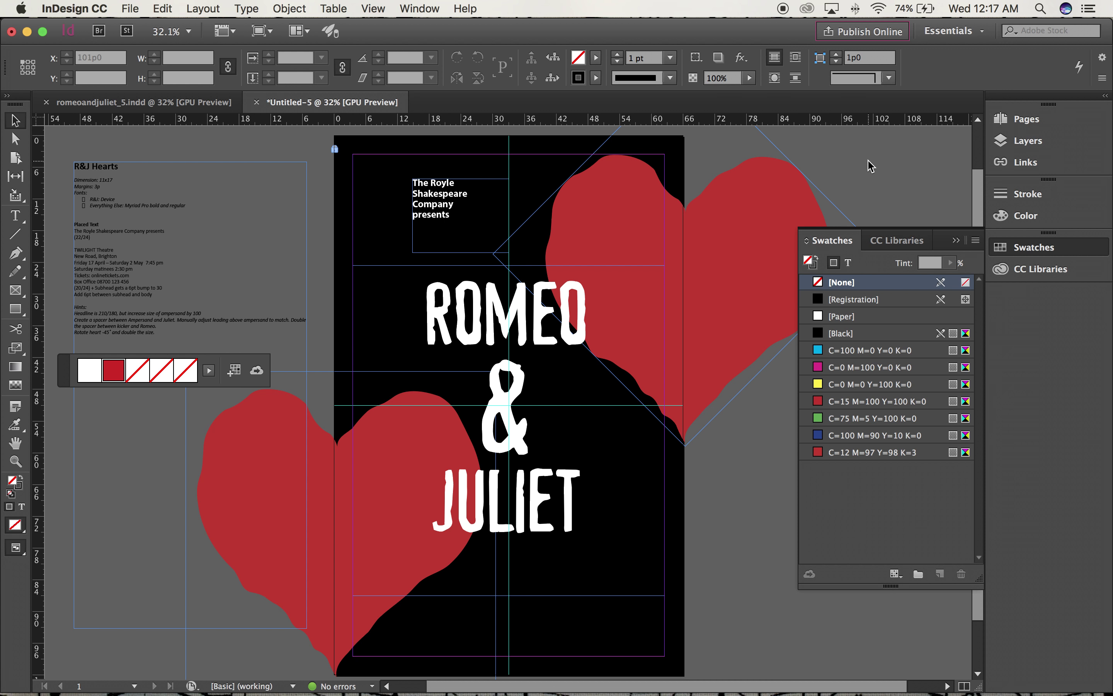
- Color all of the "The Royle Shakespeare Company presents" text with the C=12 M=97 Y=98 K=3 swatch
click(15, 217)
click(439, 203)
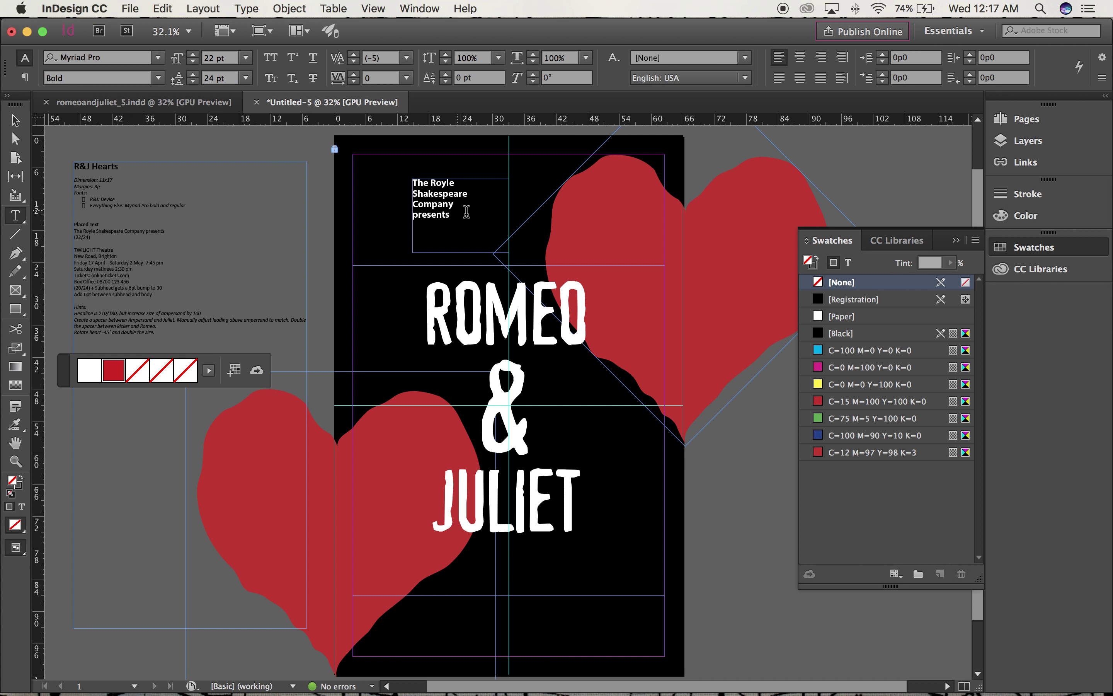
key(super+a)
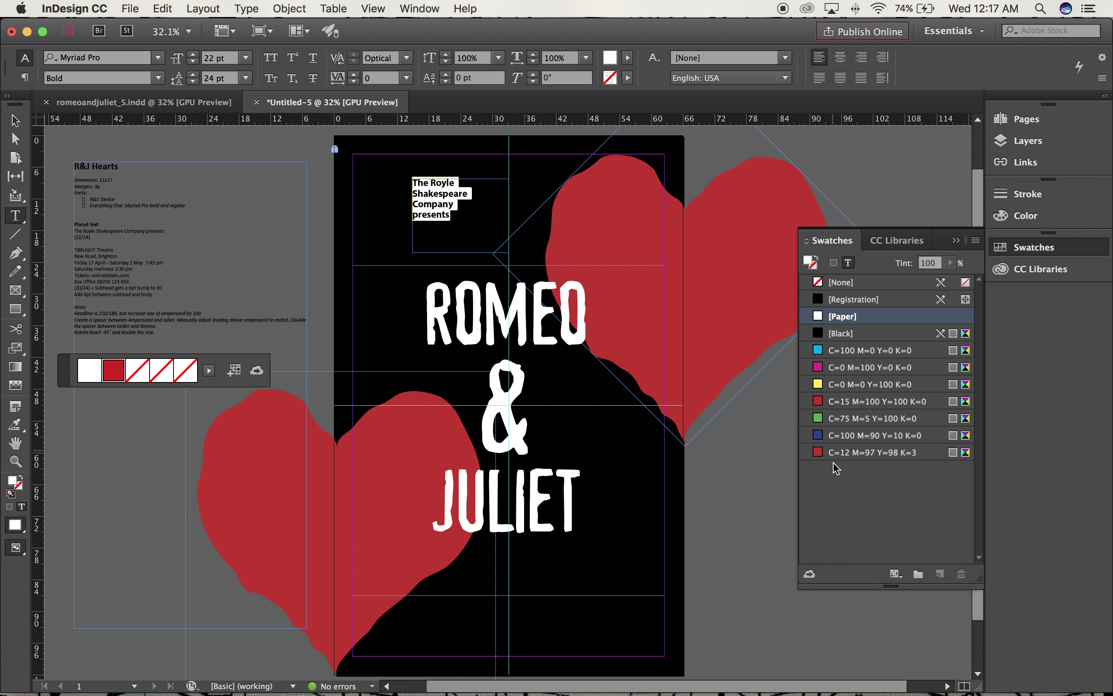
click(817, 452)
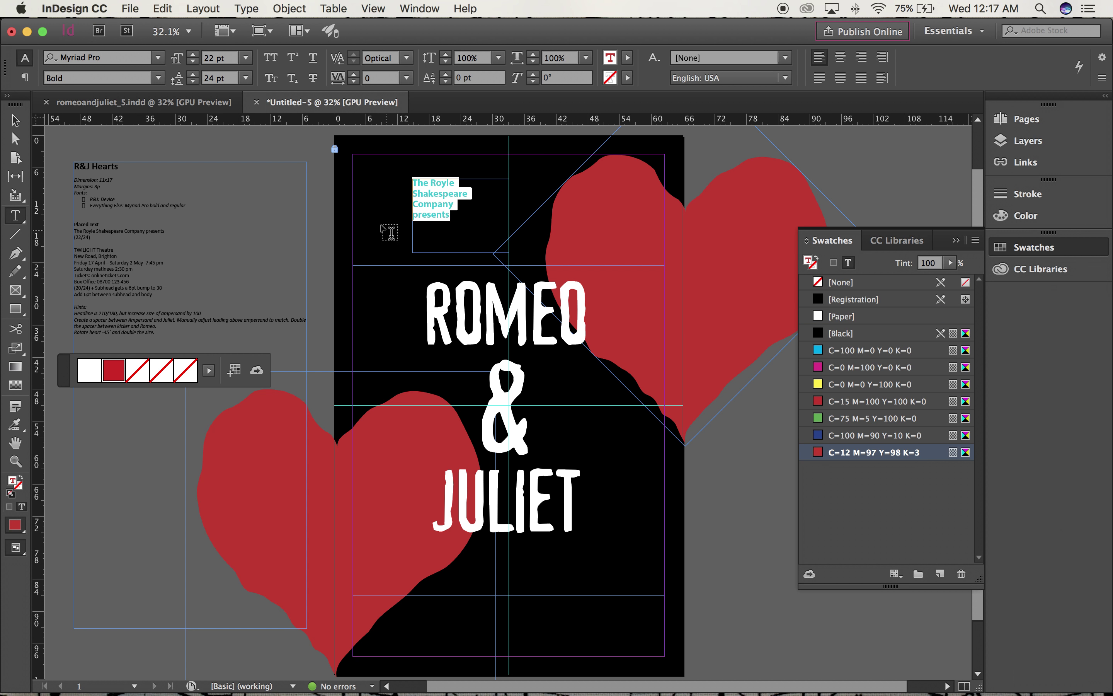
- Move the red four-line text frame down close above "Romeo", to about X 17p0, Y 16p0
click(15, 121)
drag(431, 204, 440, 247)
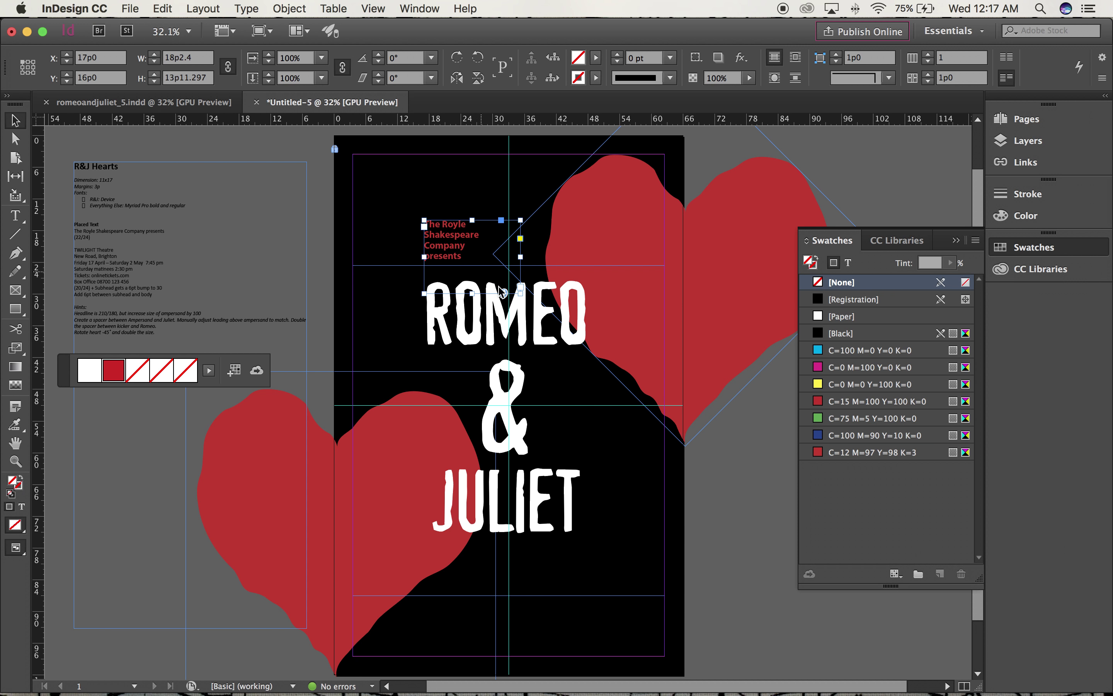
click(706, 490)
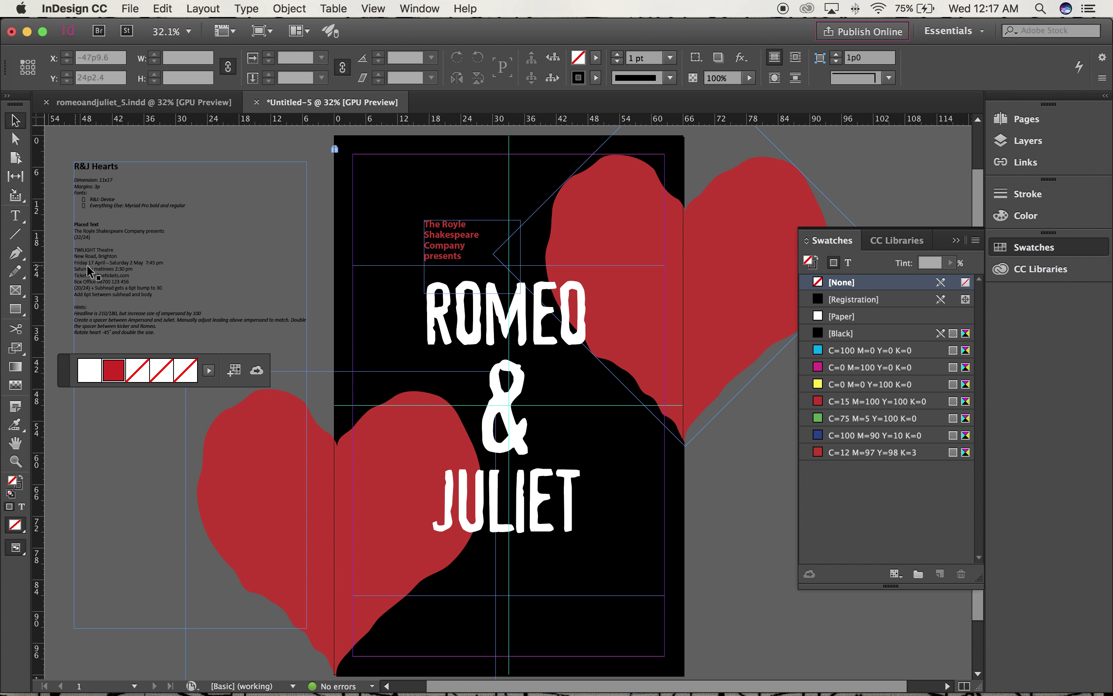
- Copy the six theatre detail lines, from "TWILIGHT Theatre" through "Box Office", from the instructions text
click(100, 263)
key(super+1)
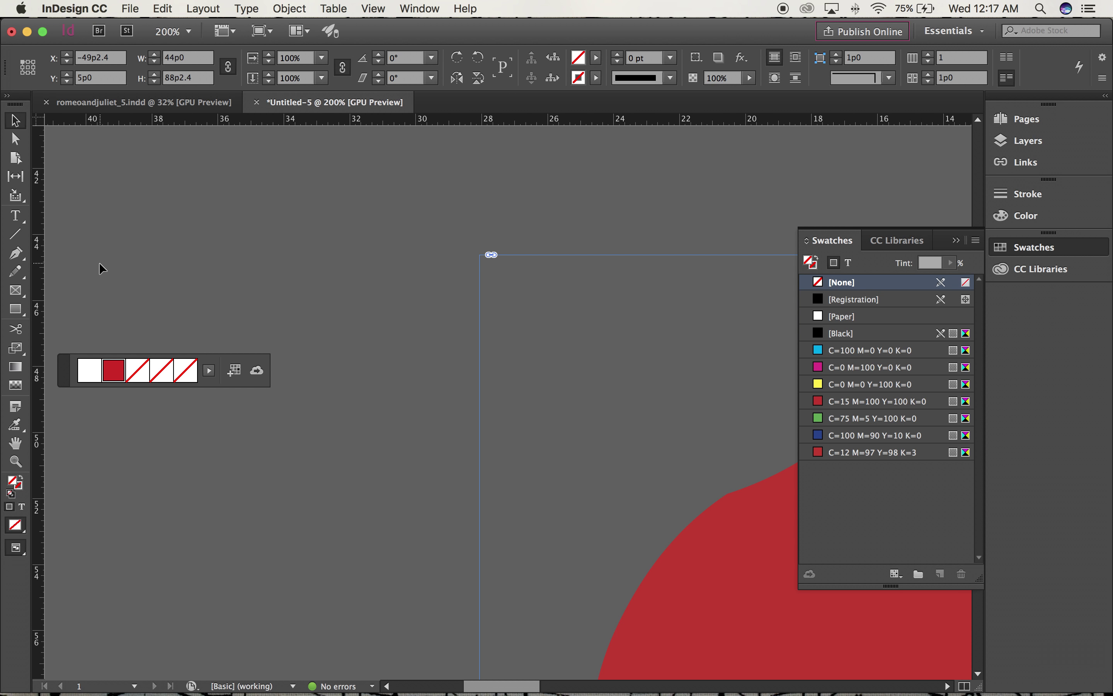
scroll(297, 193, up, 6)
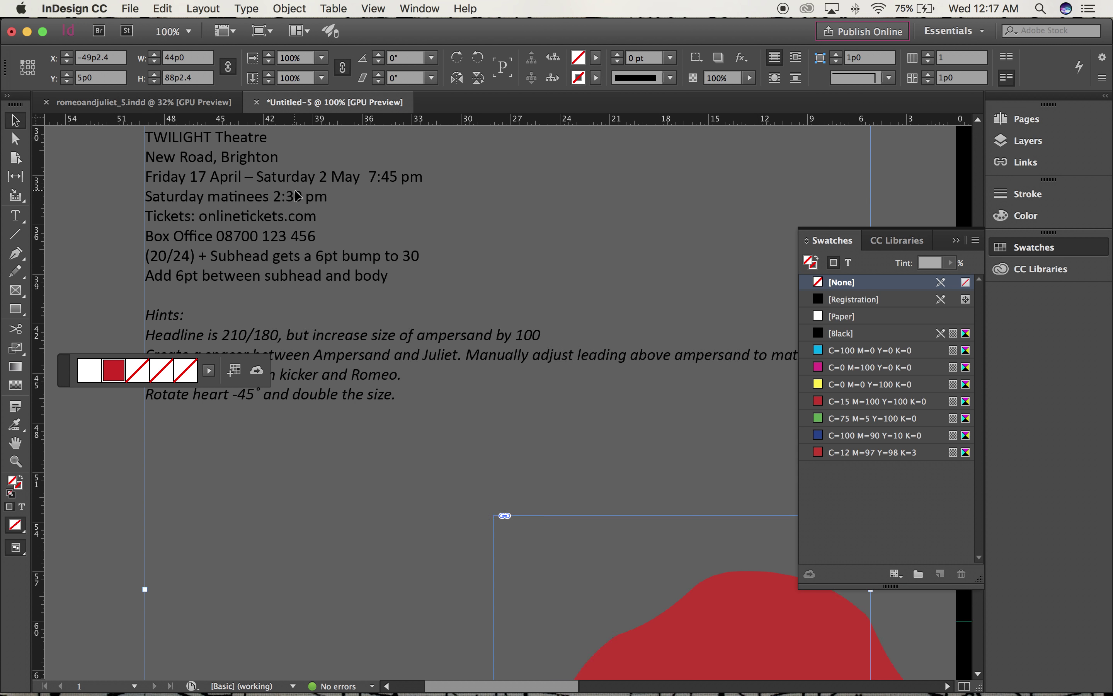
click(15, 215)
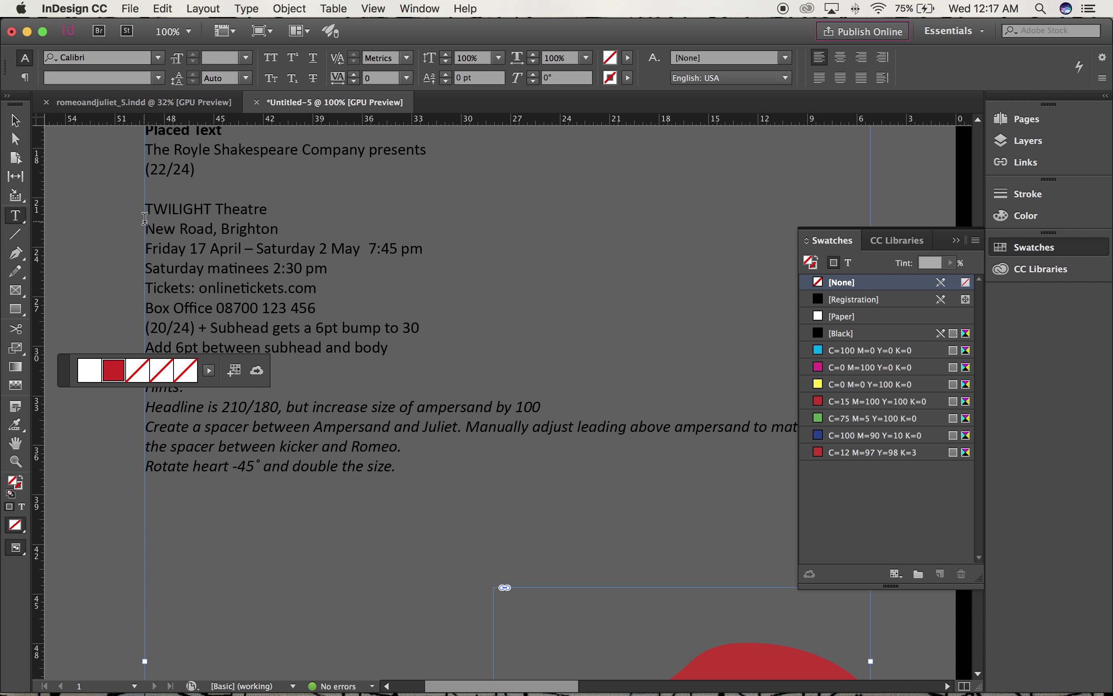
drag(148, 207, 333, 311)
key(super+c)
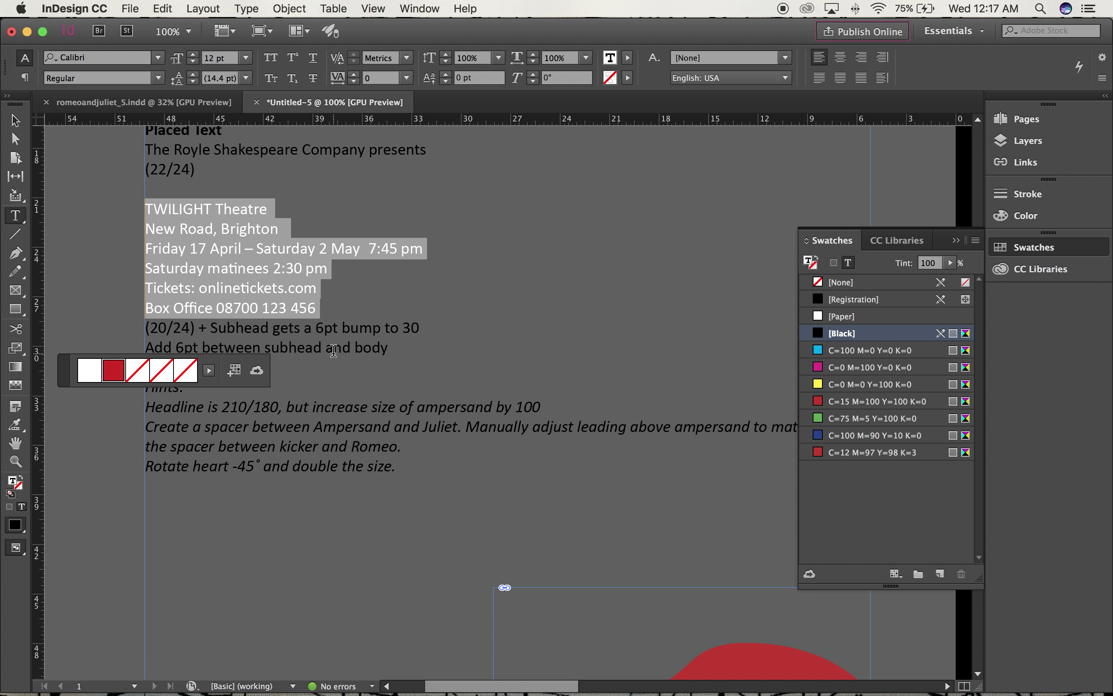
key(super+0)
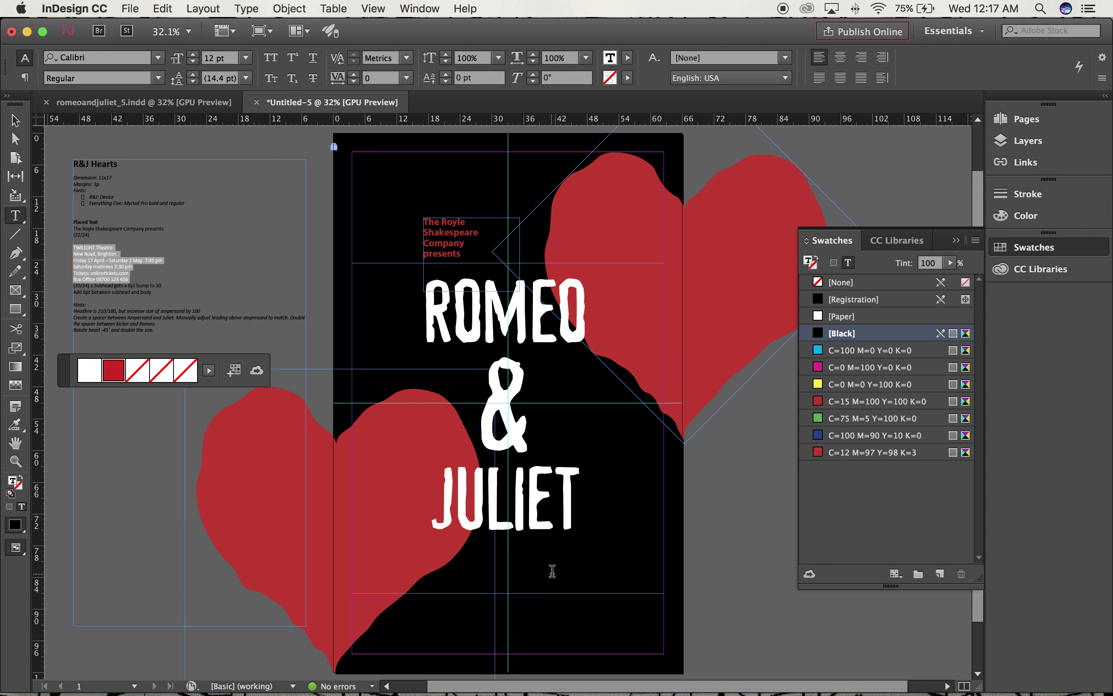
drag(545, 582, 525, 549)
key(super+z)
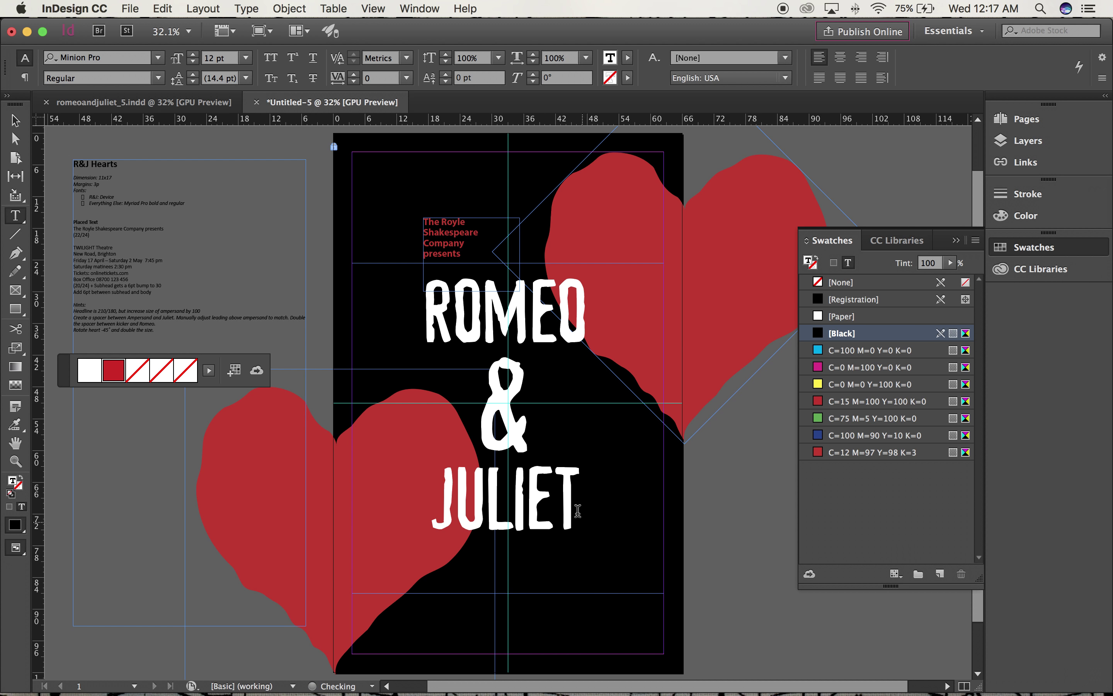
drag(566, 581, 662, 631)
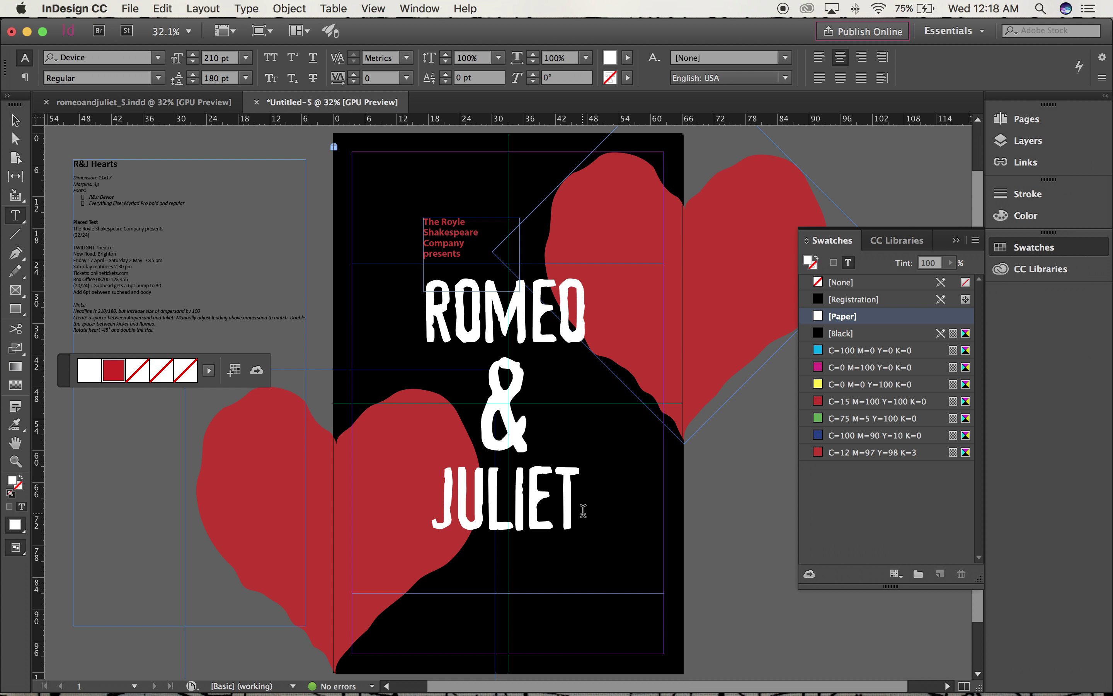
- Create a text frame below the end of "Juliet" and paste the copied theatre details into it
drag(714, 631, 548, 547)
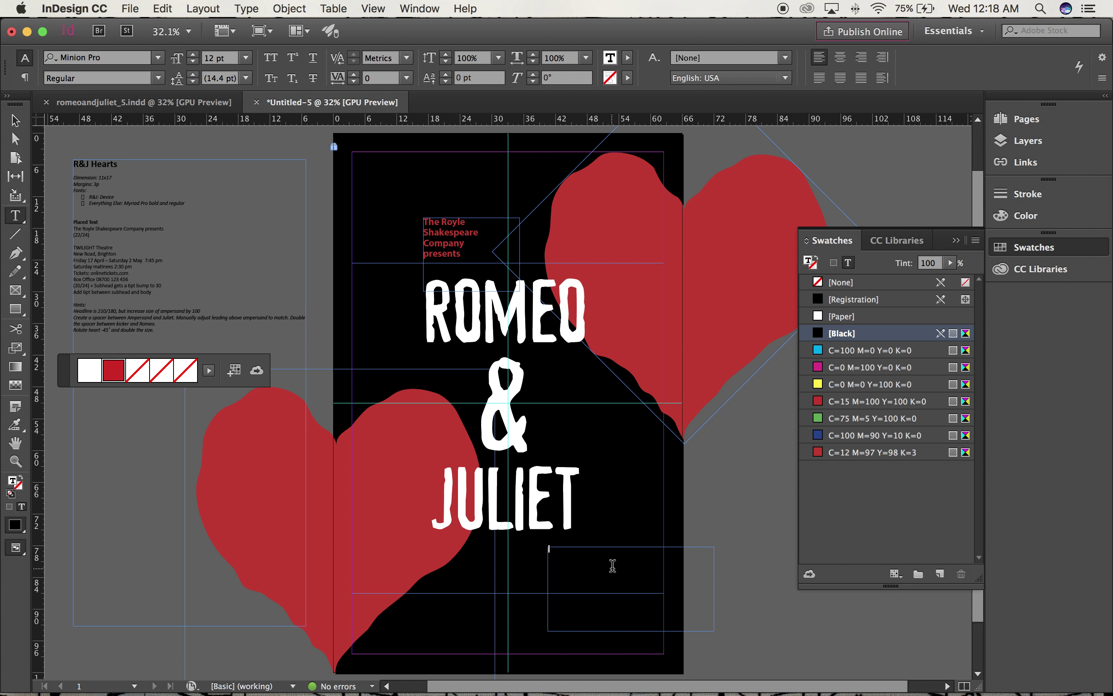
key(Escape)
key(super+v)
- Color all the pasted theatre details [Paper] and set their font to Myriad Pro Regular
key(super+a)
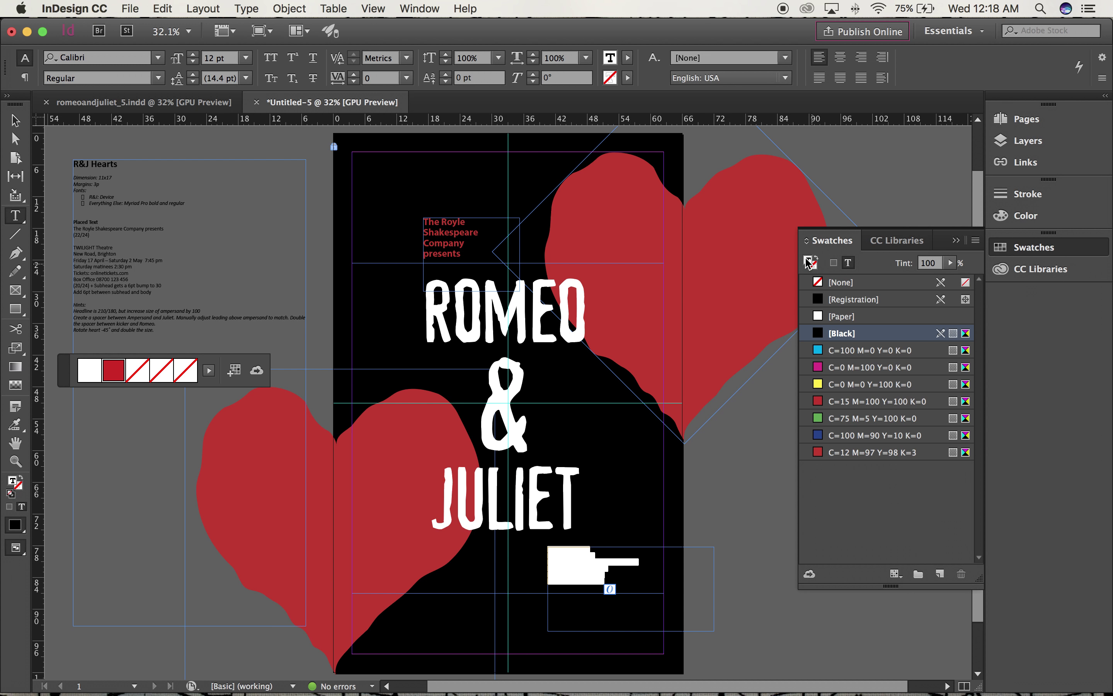
click(840, 316)
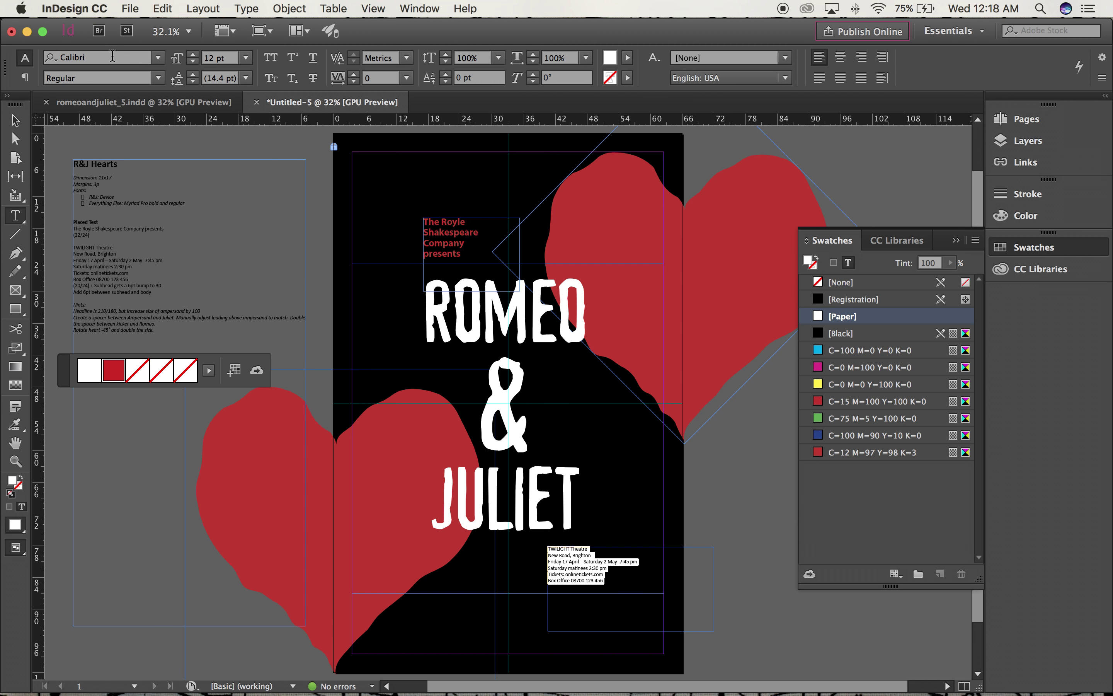
click(95, 58)
text(m)
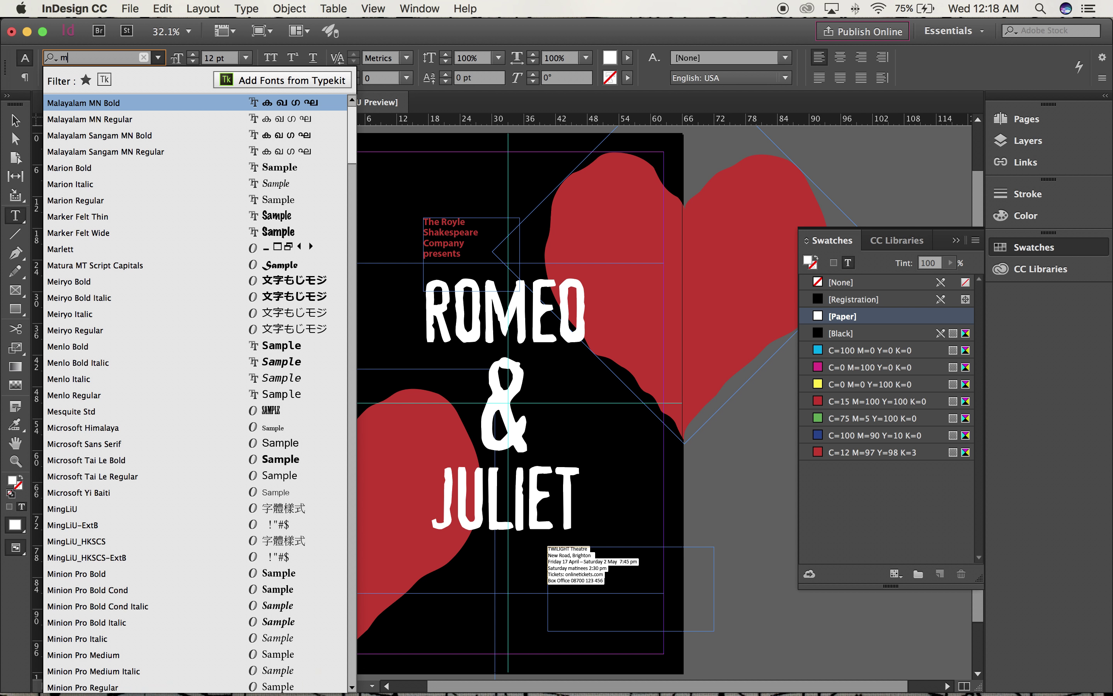
text(yriad pro )
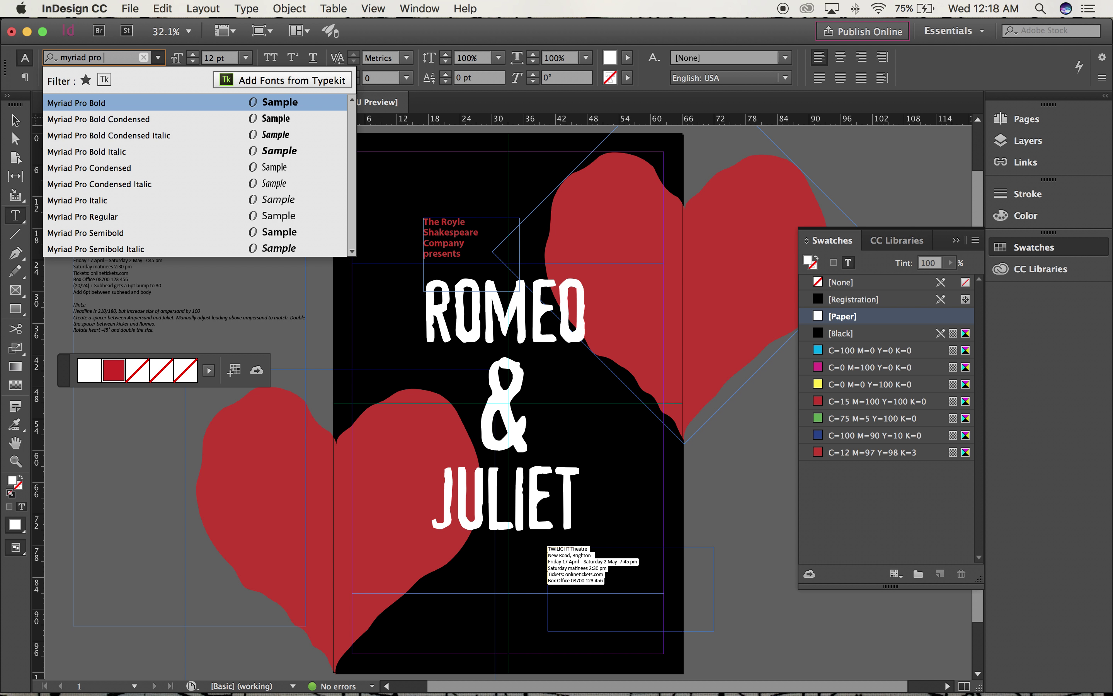
text(regular)
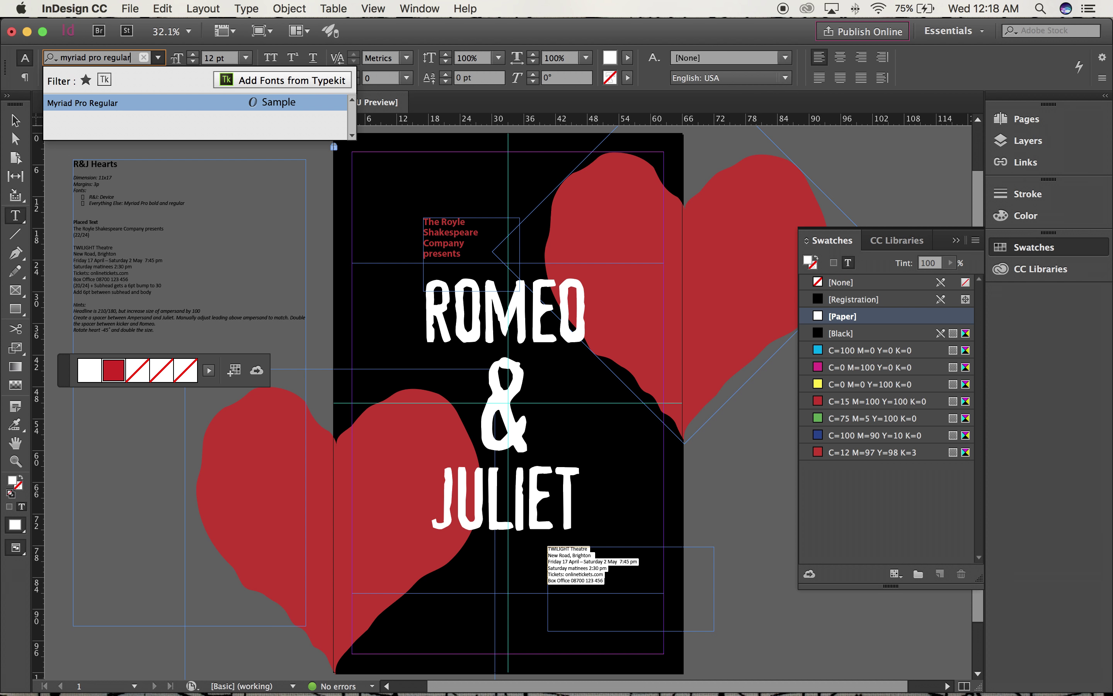
key(Return)
- Set the theatre details to 20 pt with 24 pt leading
click(208, 58)
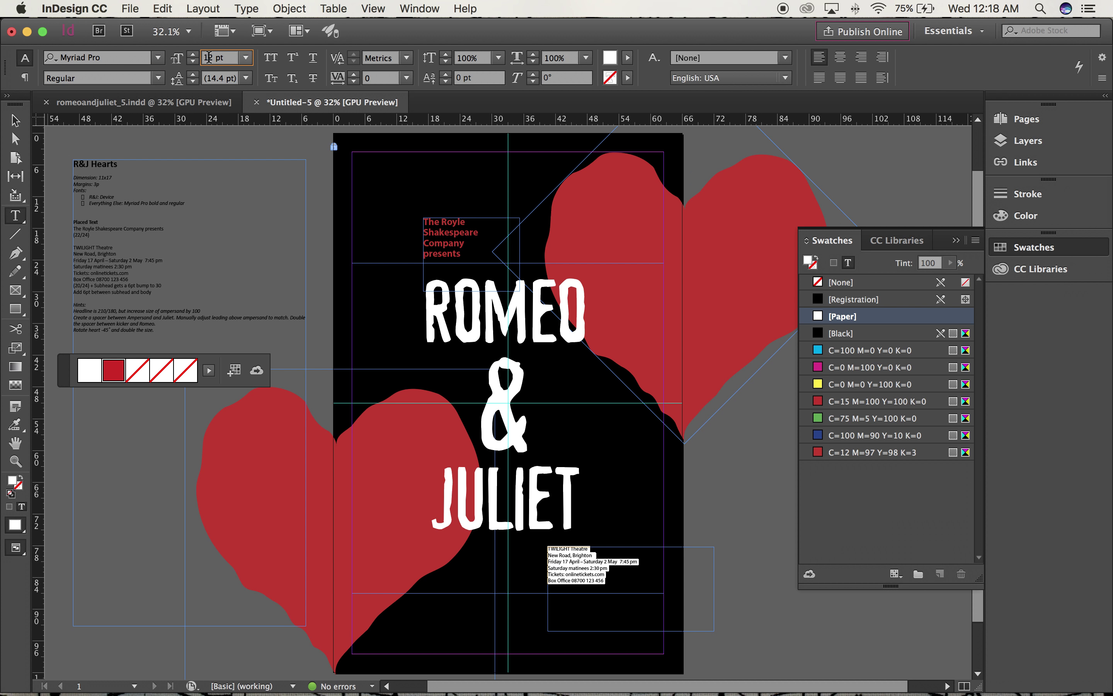
text(20 pt)
key(Tab)
text(24)
key(Return)
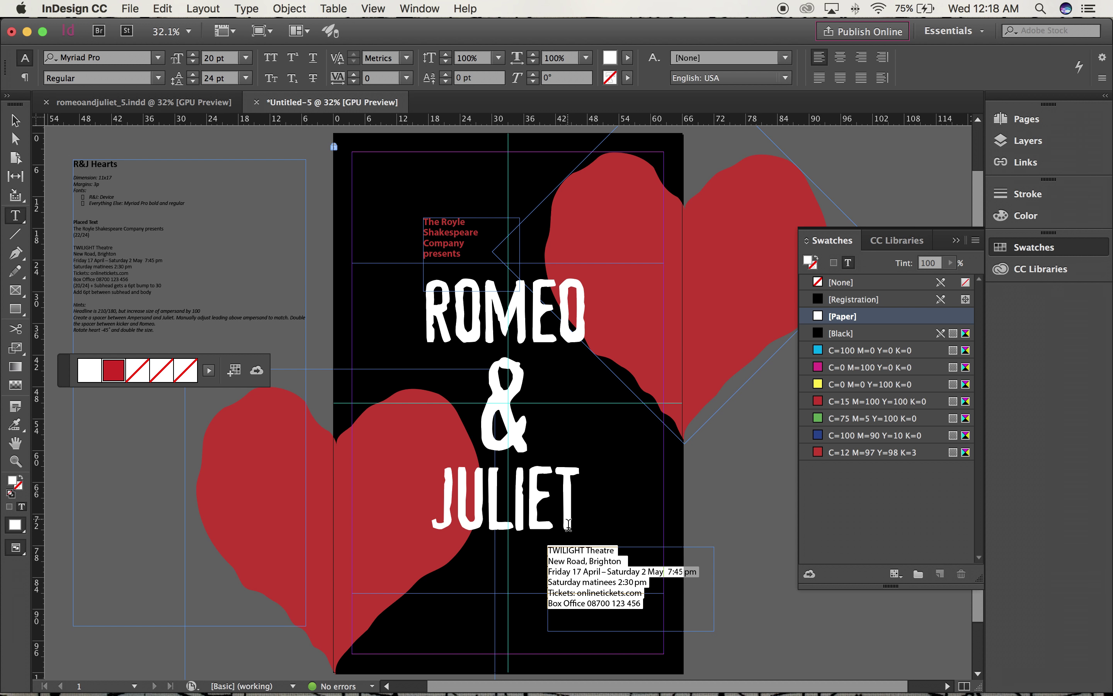
- Set the "TWILIGHT Theatre" line in all caps and Myriad Pro Bold
triple_click(574, 551)
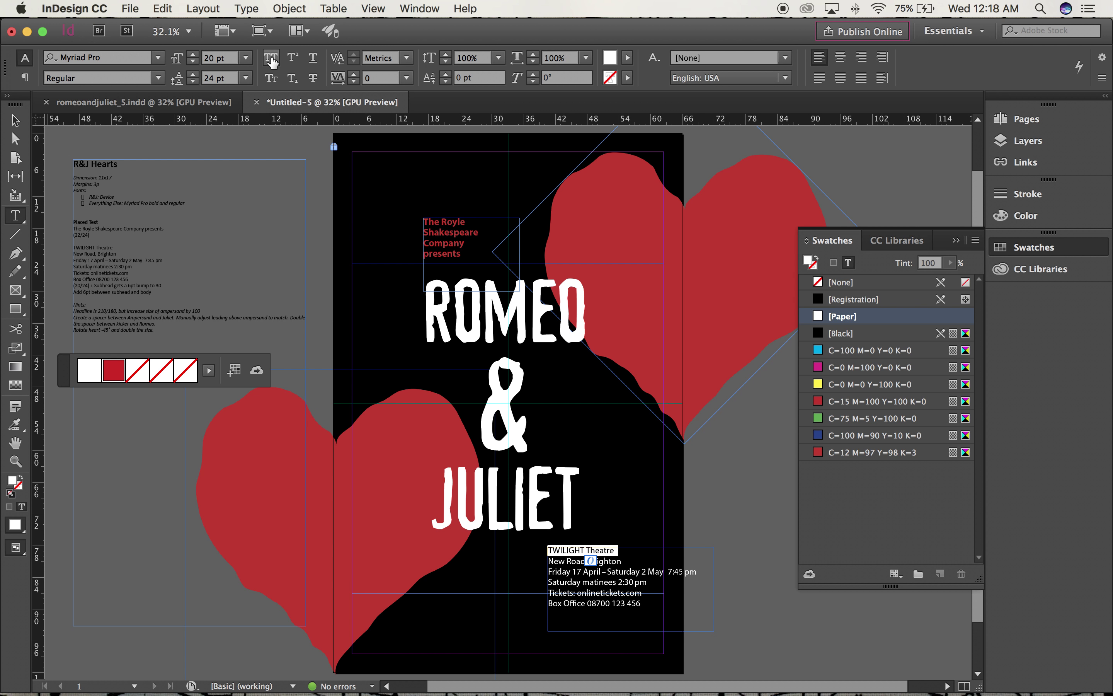
click(272, 61)
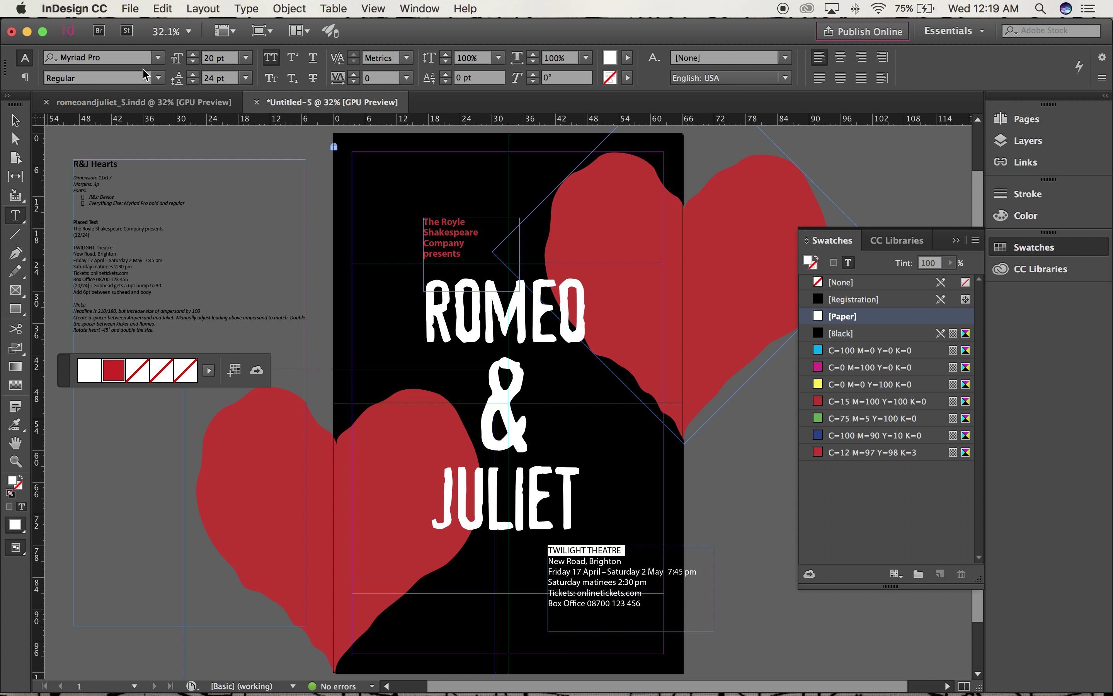
click(158, 78)
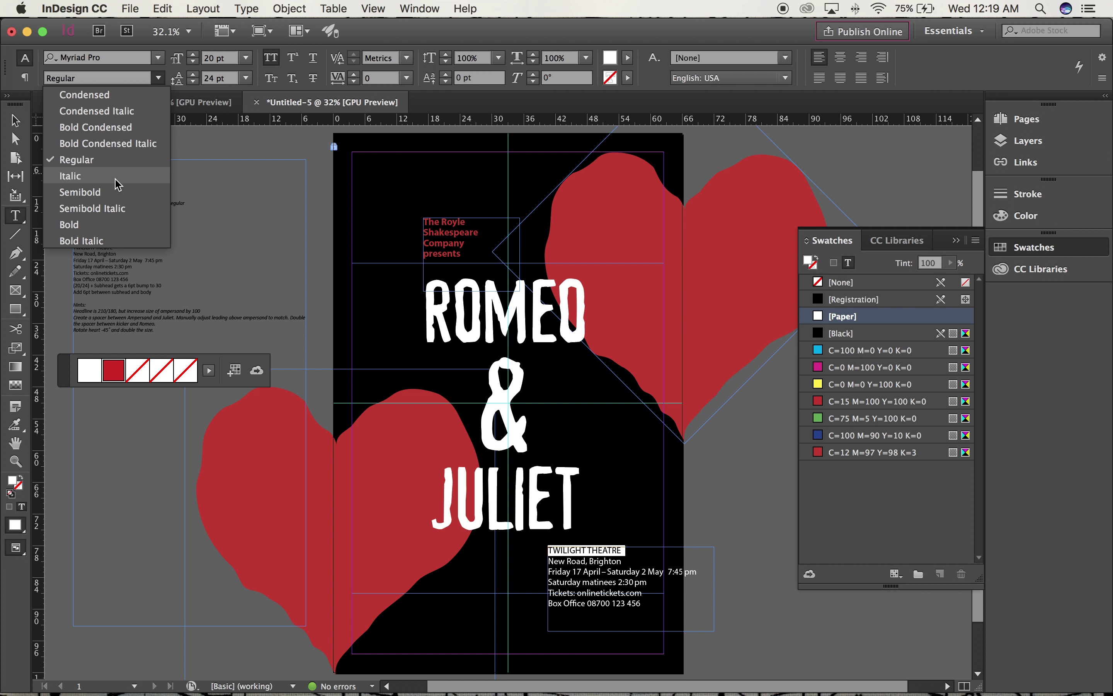
click(103, 225)
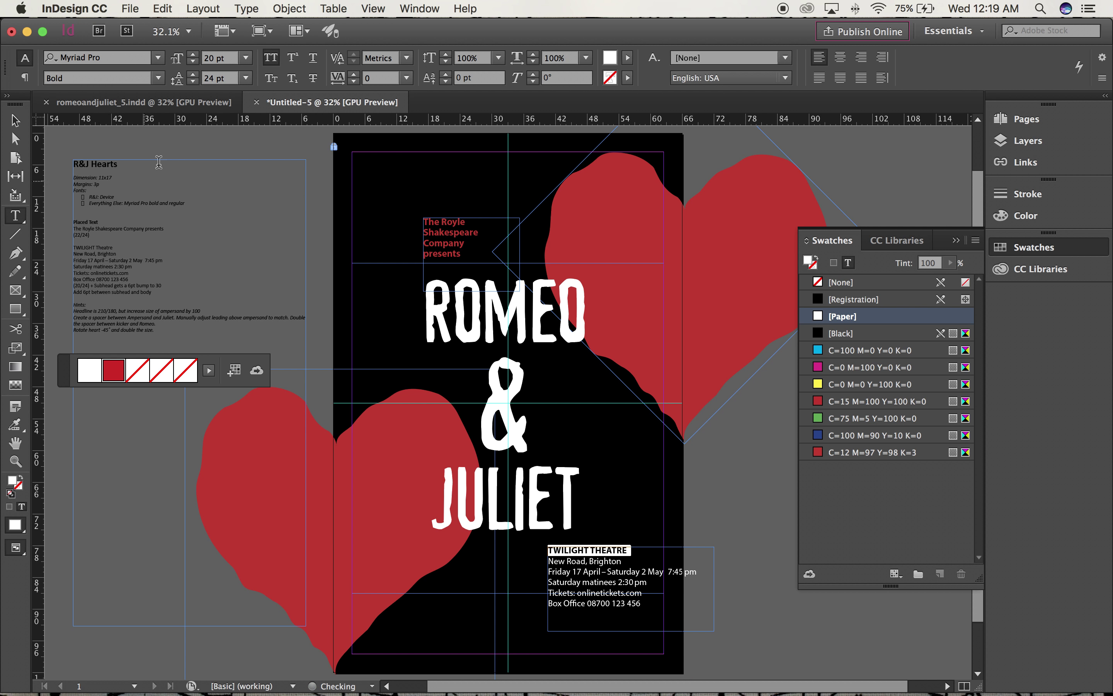
- Set the "TWILIGHT THEATRE" line to 30 pt
double_click(206, 58)
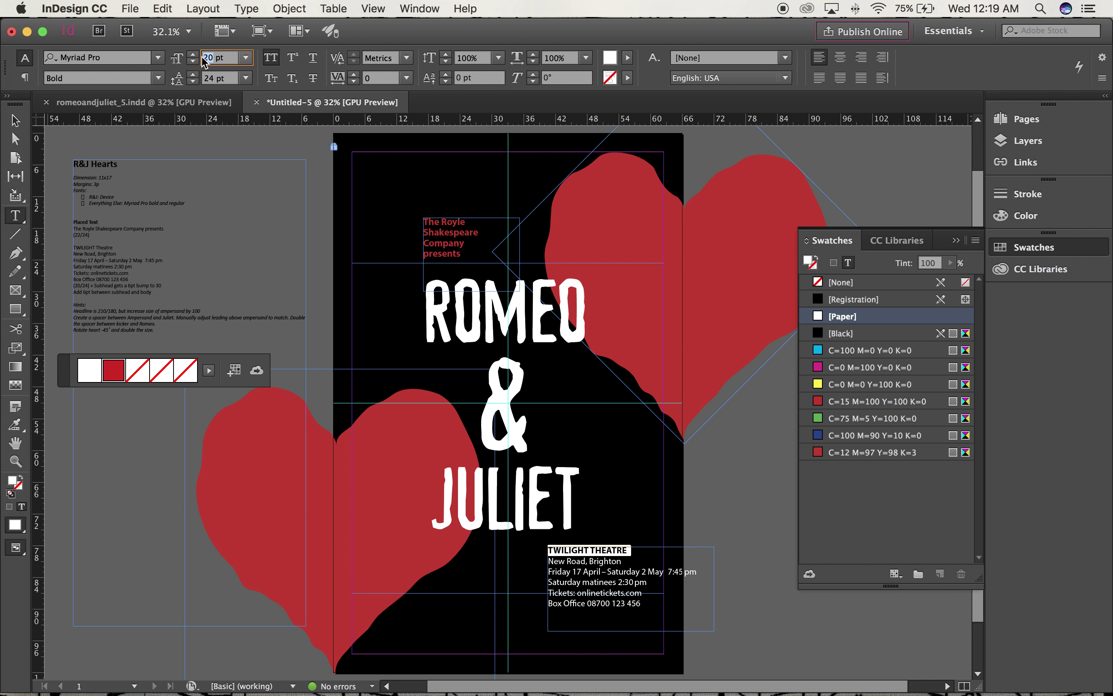
text(30)
key(Return)
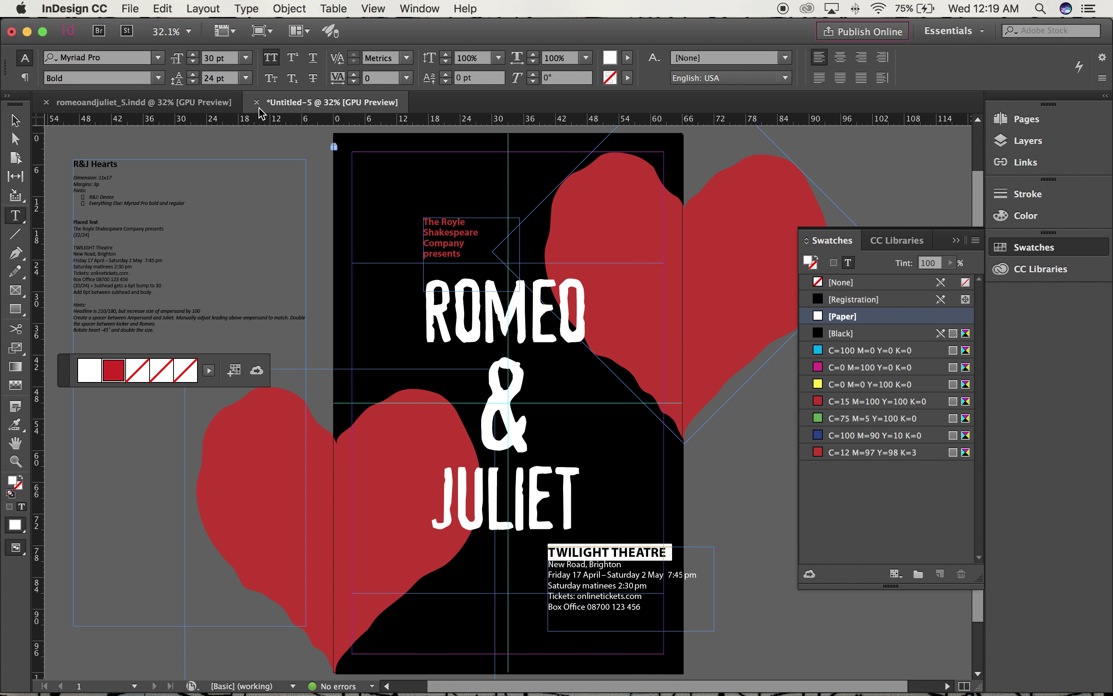
click(15, 120)
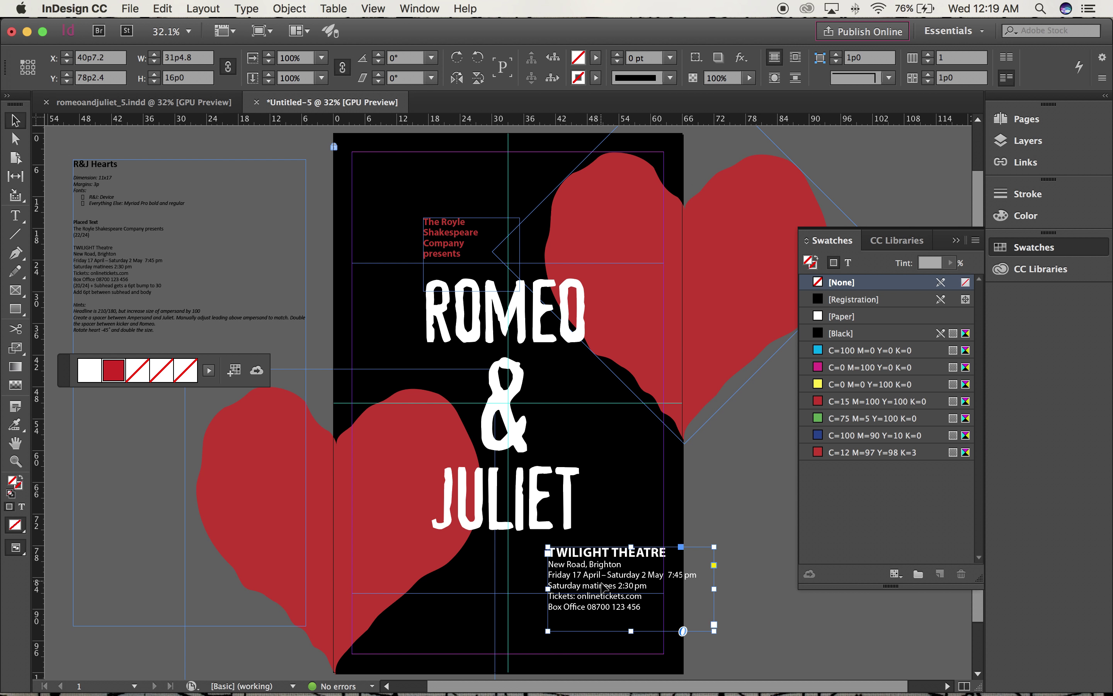
- Give the "TWILIGHT THEATRE" line a paragraph space after of 0p6
click(15, 217)
click(586, 550)
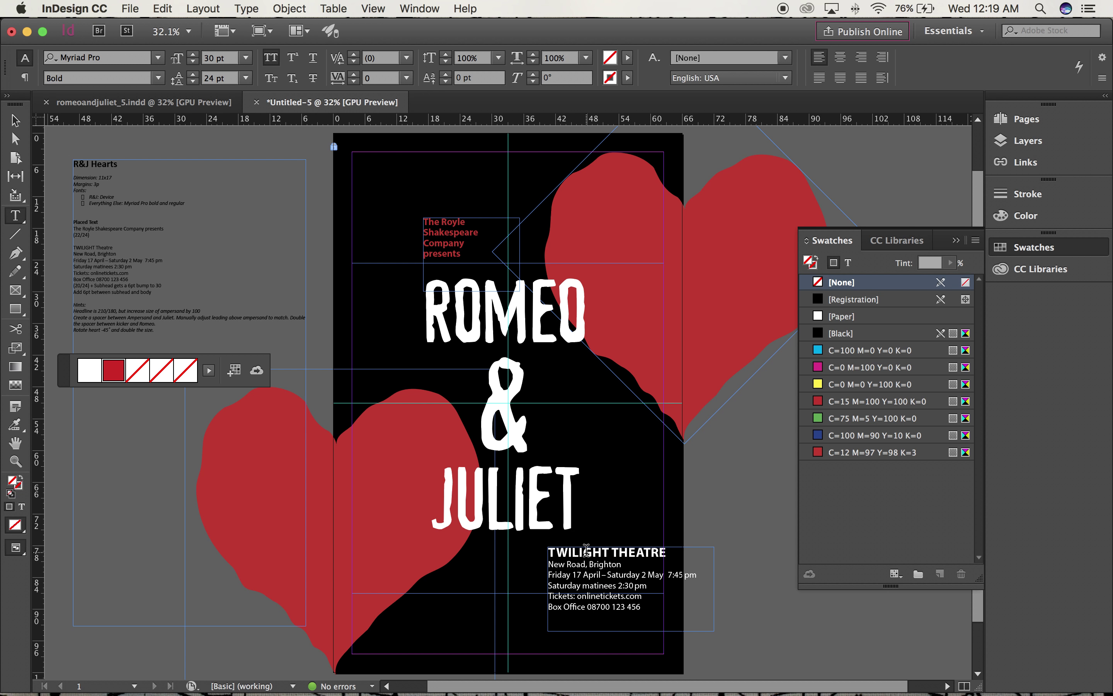
triple_click(586, 550)
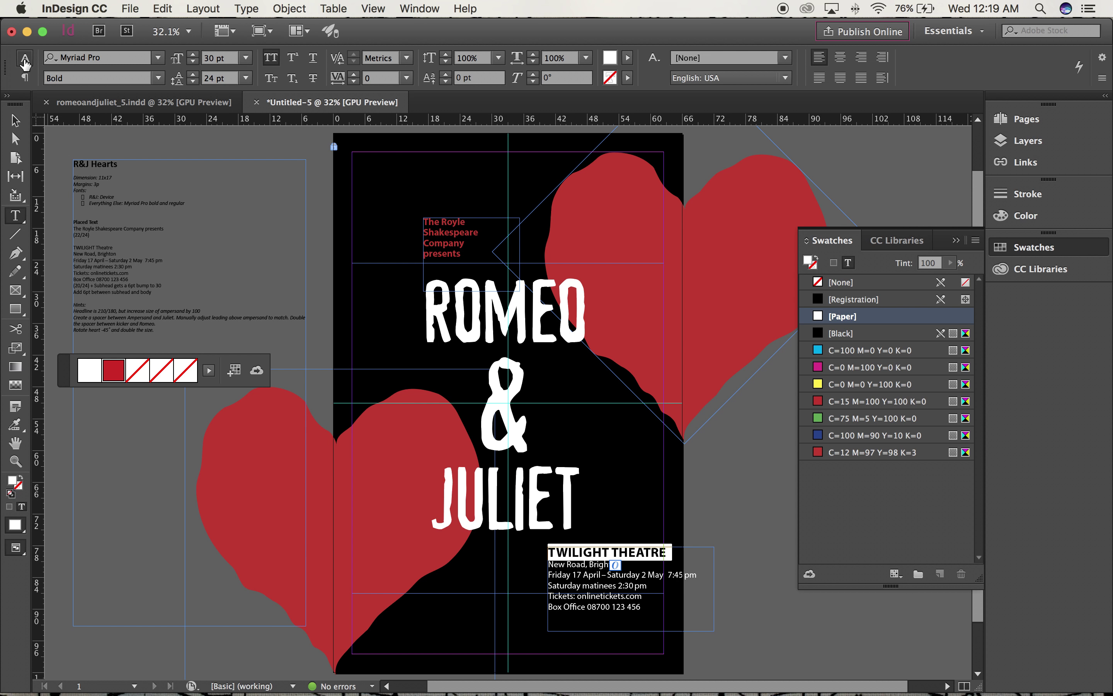
click(25, 78)
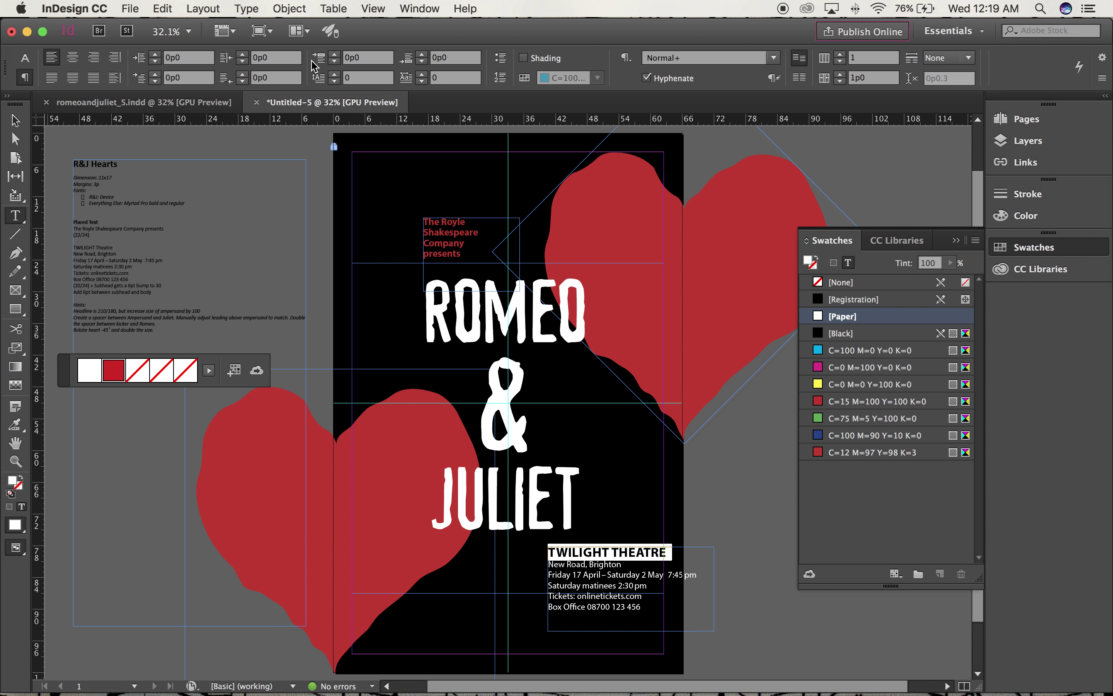
click(415, 63)
text(0p)
key(Return)
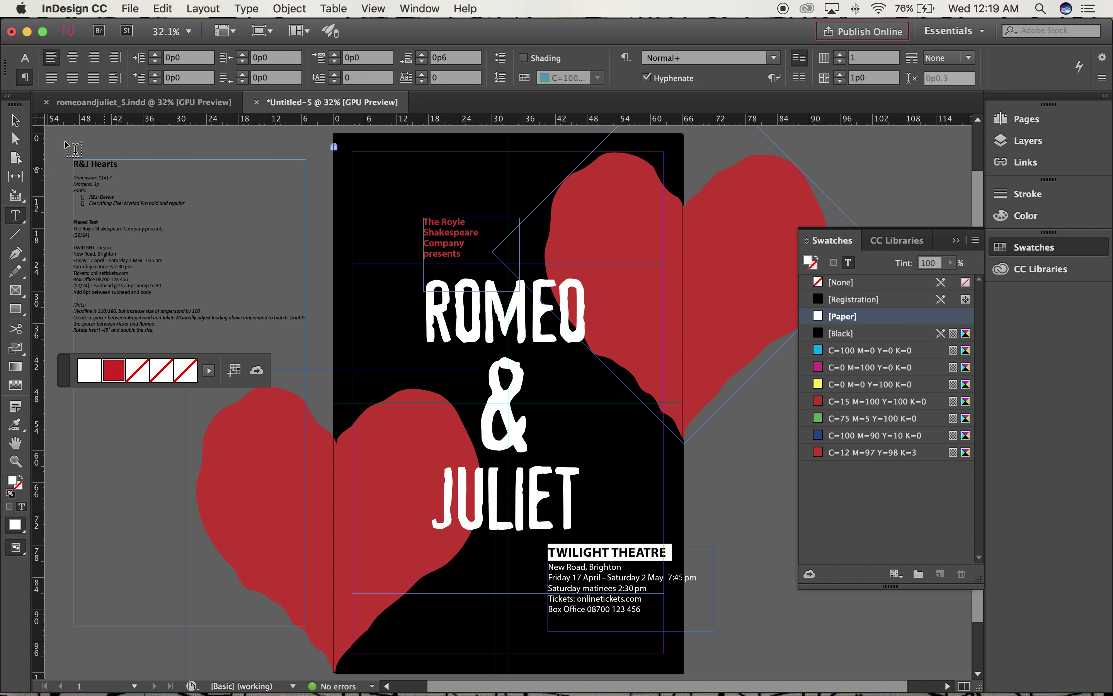
click(16, 120)
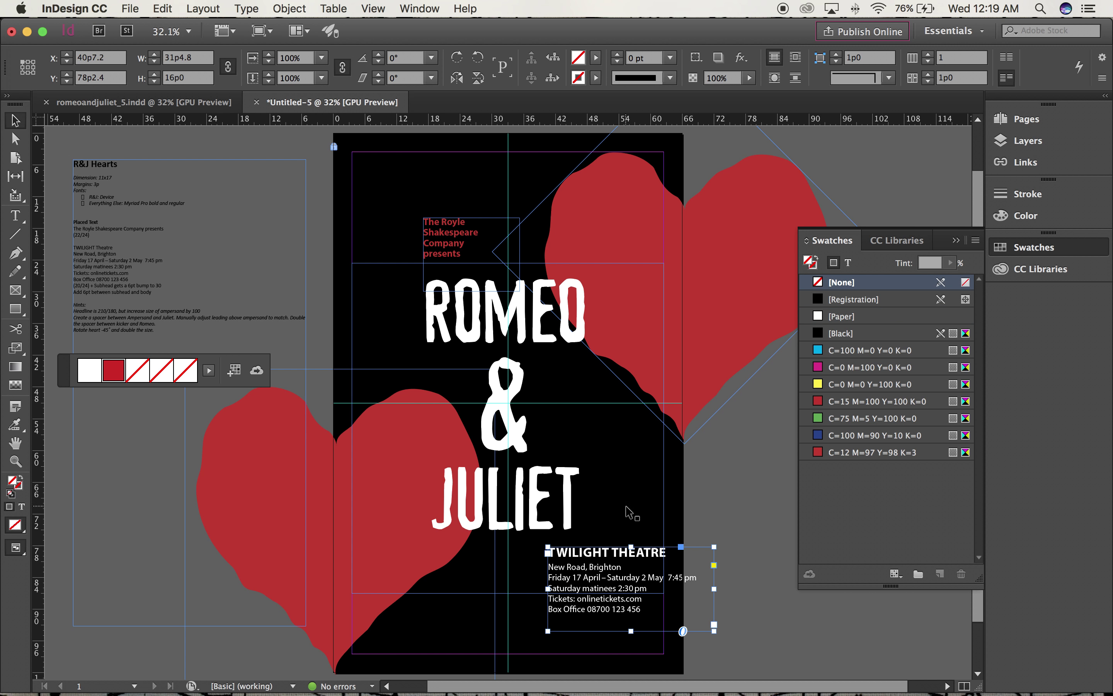
click(719, 507)
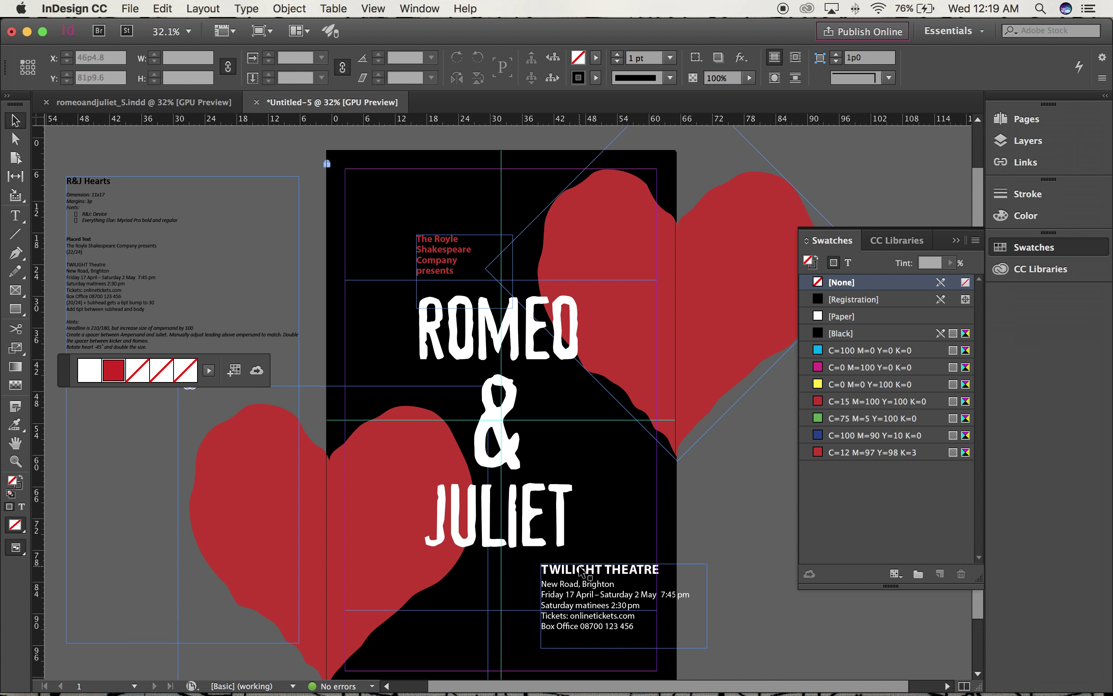
- Move the theatre details frame to the poster's lower-right corner at X 34p6.847, Y 86p0, and shift the vertical centre guide to its left edge
scroll(644, 515, up, 5)
scroll(597, 525, down, 5)
scroll(597, 524, left, 3)
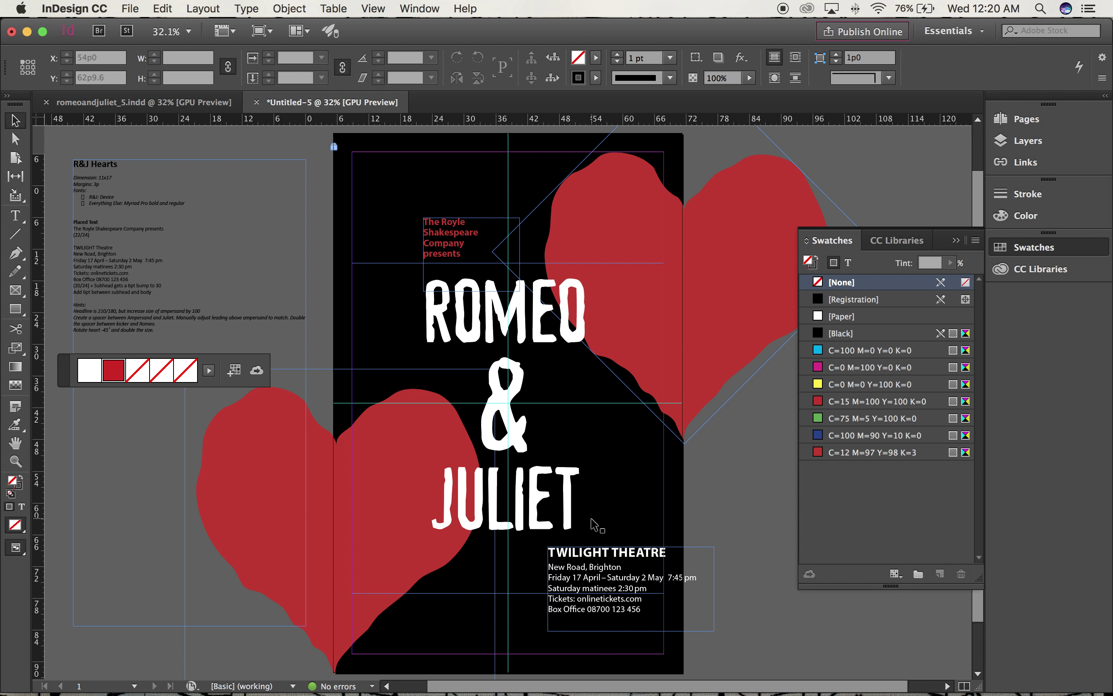
drag(593, 559, 559, 599)
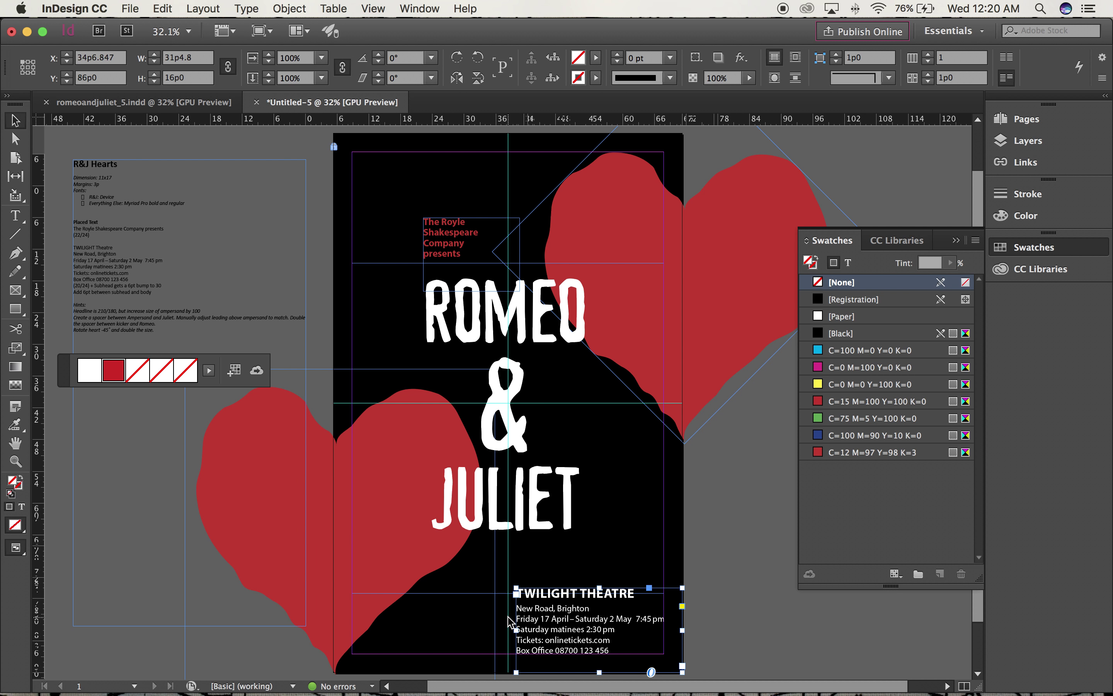
click(725, 606)
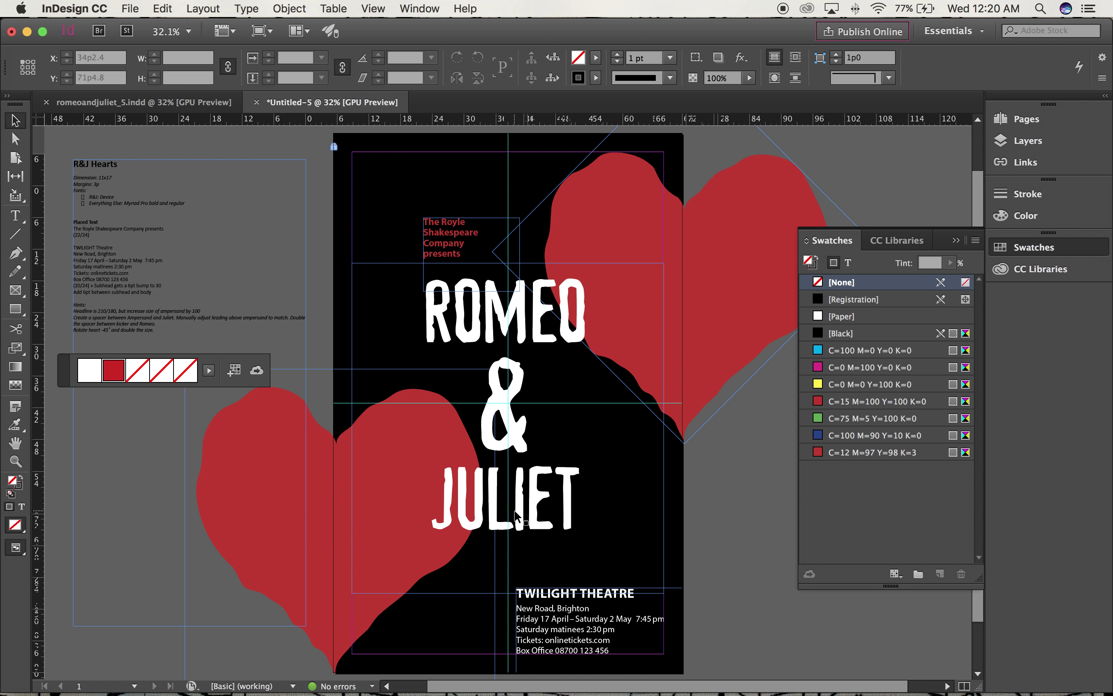
click(508, 556)
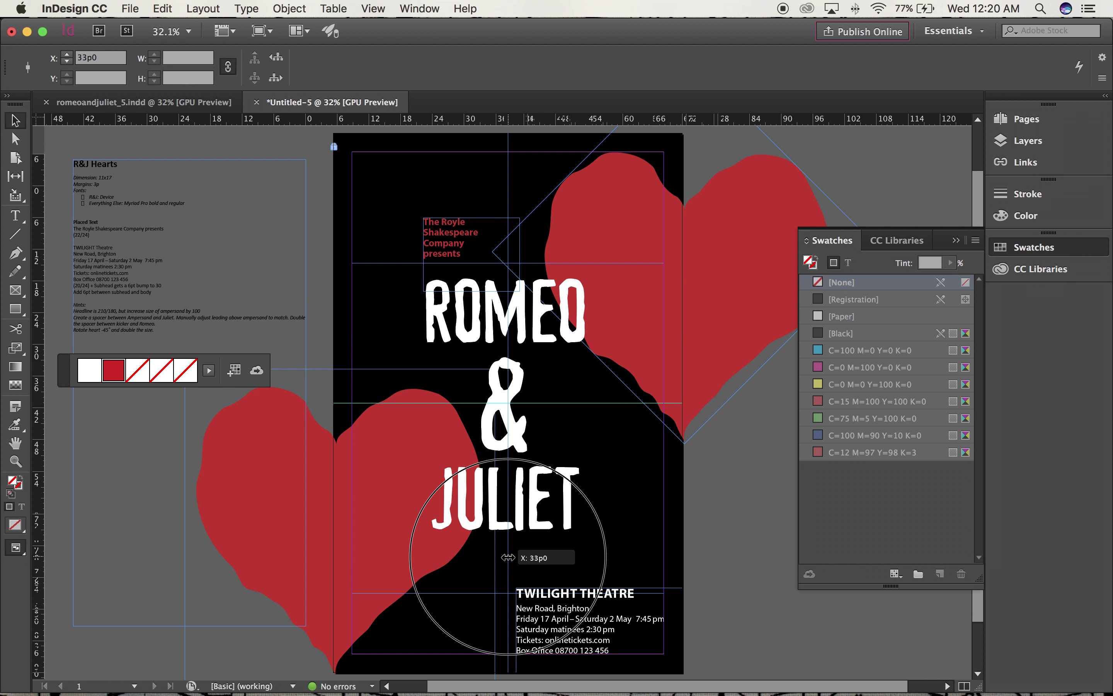
drag(508, 558, 514, 558)
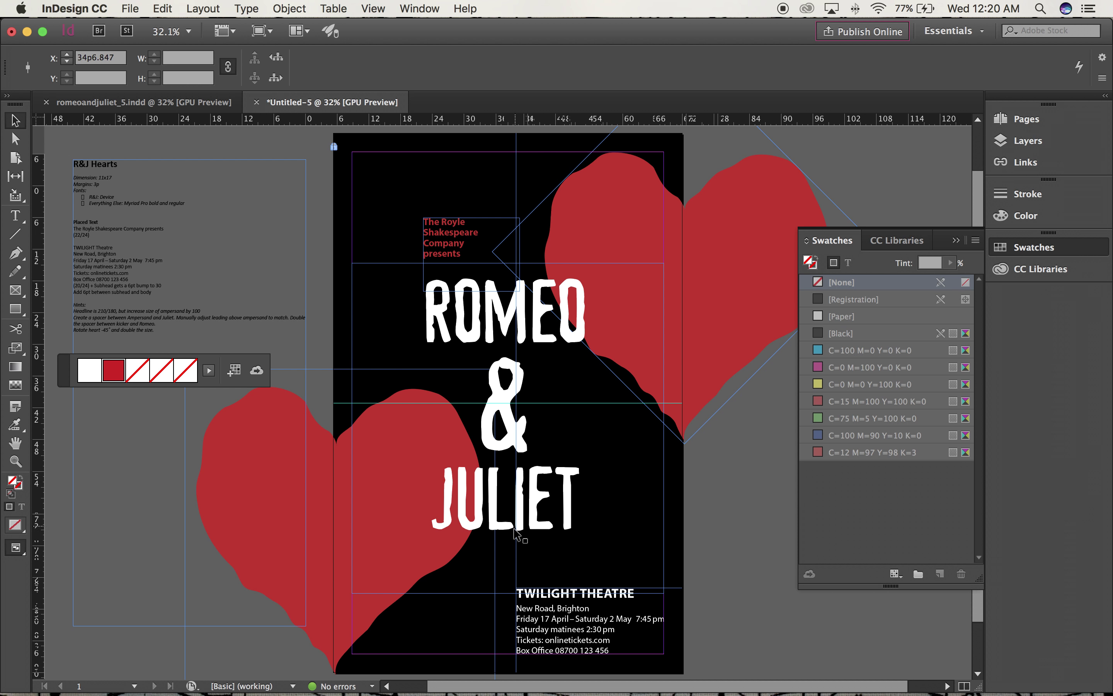
- Nudge the theatre details frame down to Y 86p1 and preview the poster without guides
click(561, 608)
key(super+1)
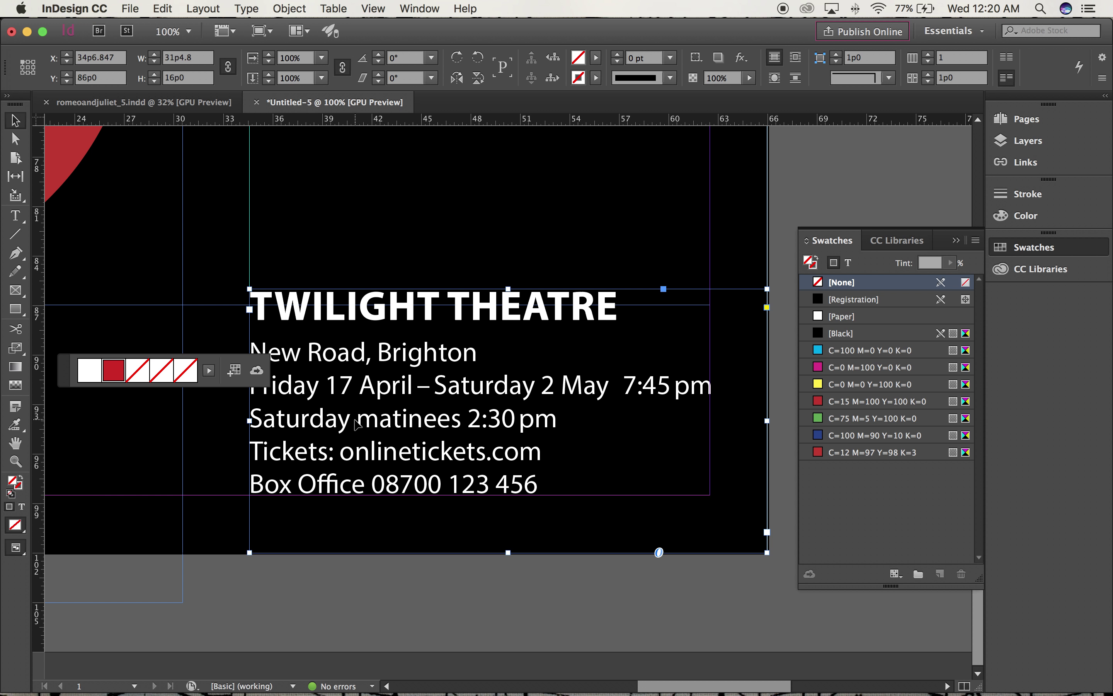
scroll(424, 382, up, 4)
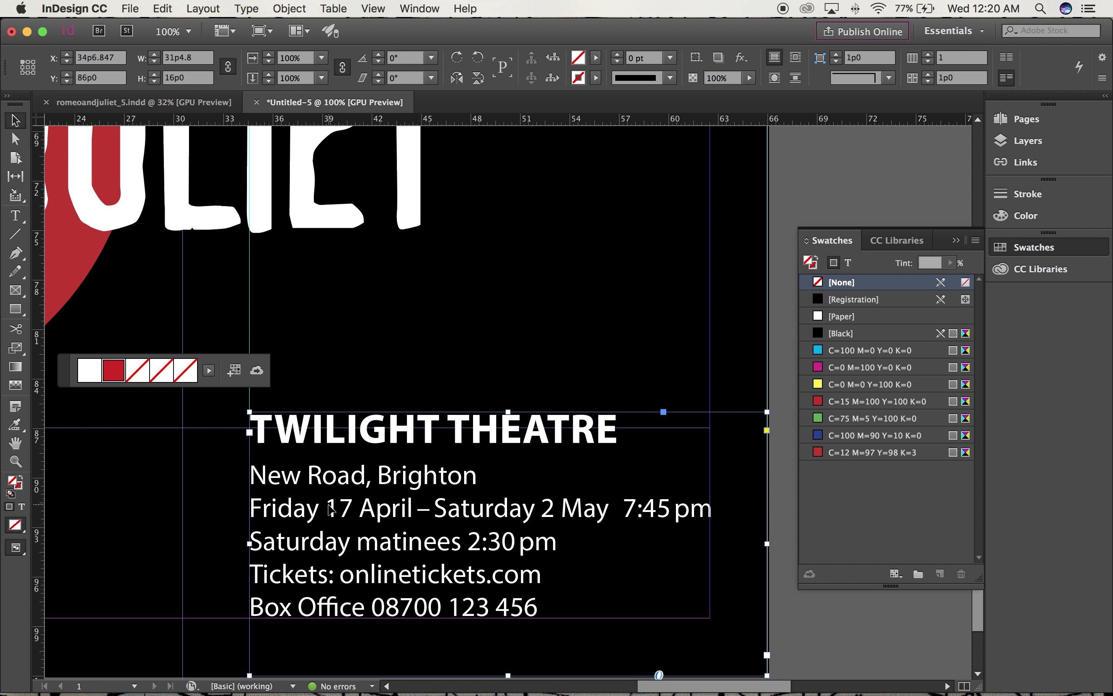
key(Up)
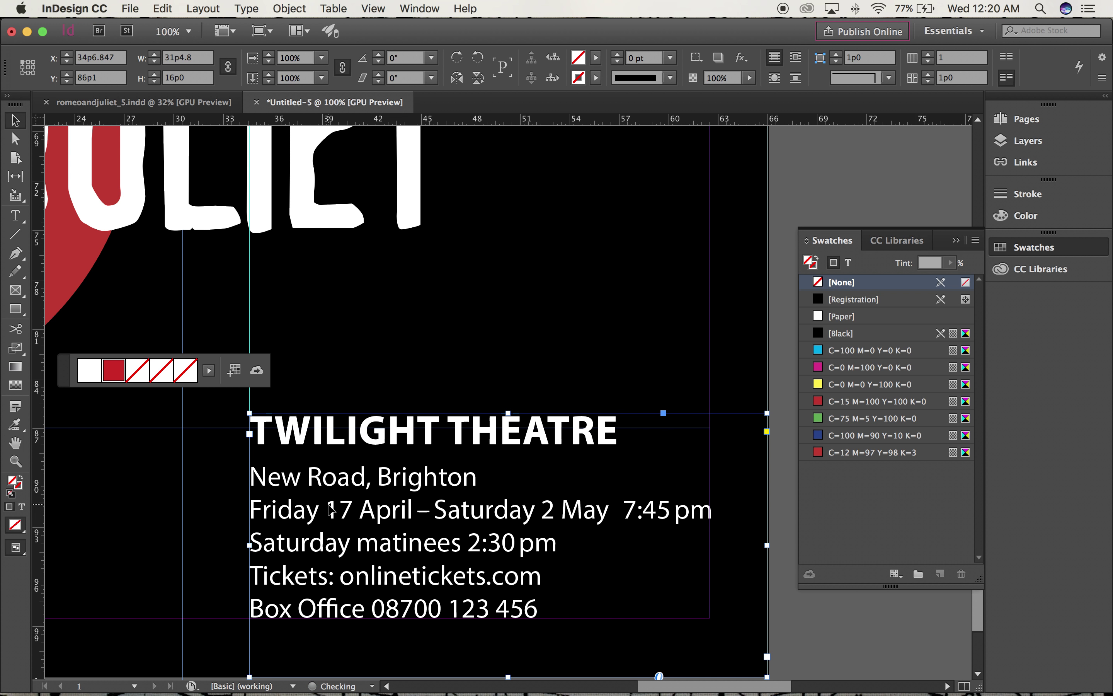
key(Down)
key(Down)
key(super+0)
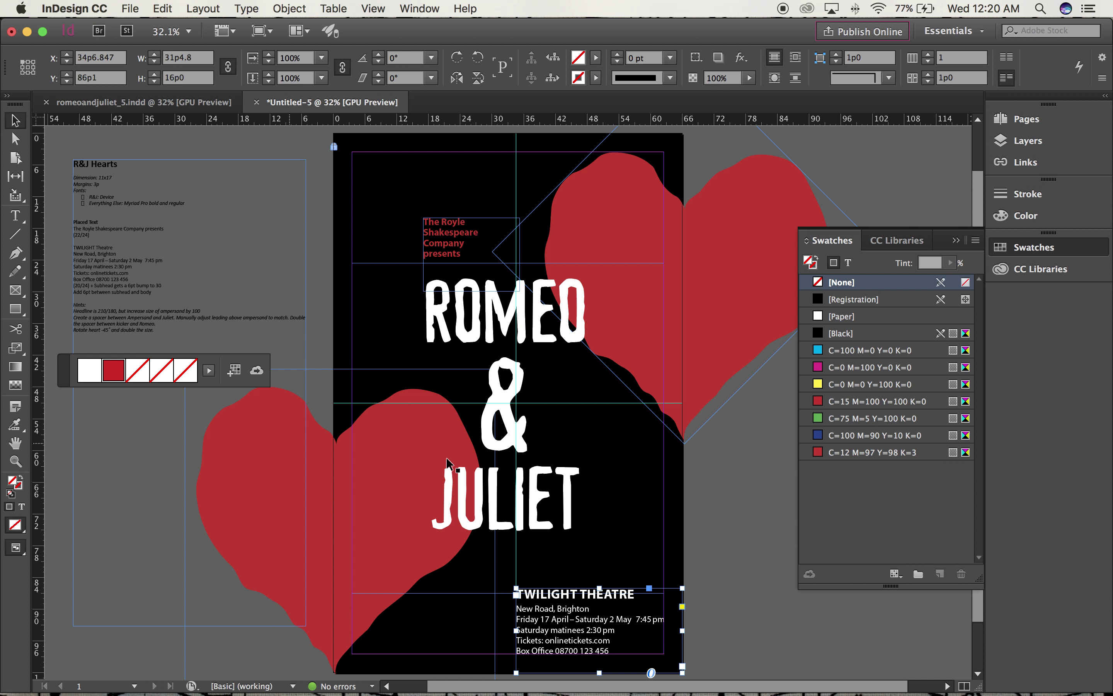
click(721, 515)
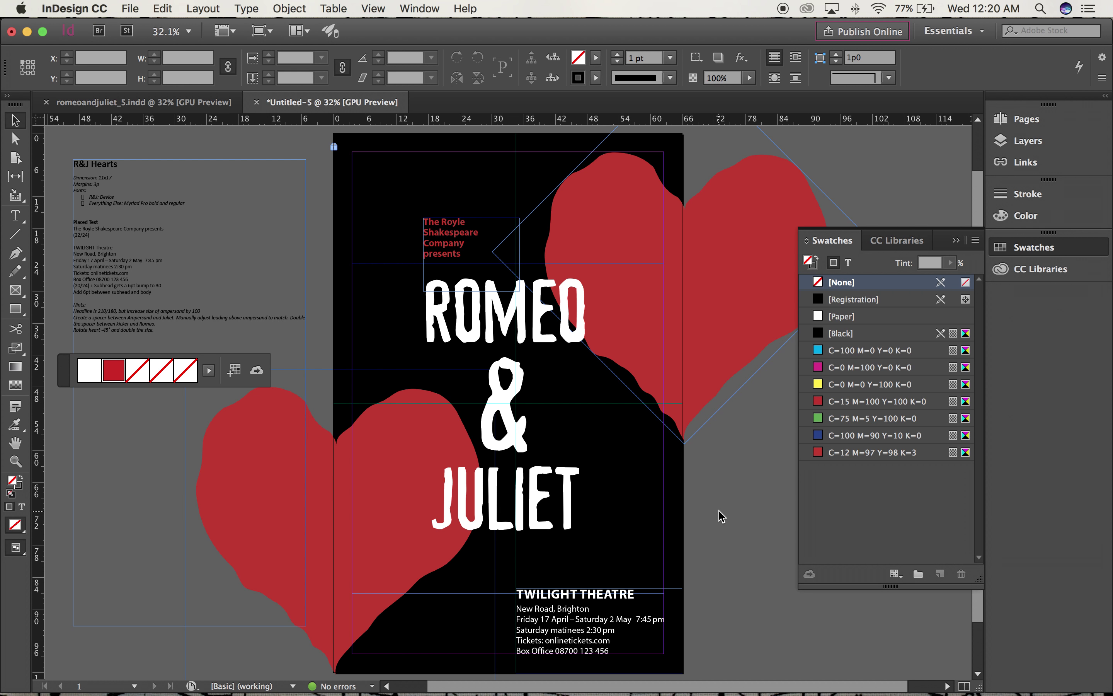
key(w)
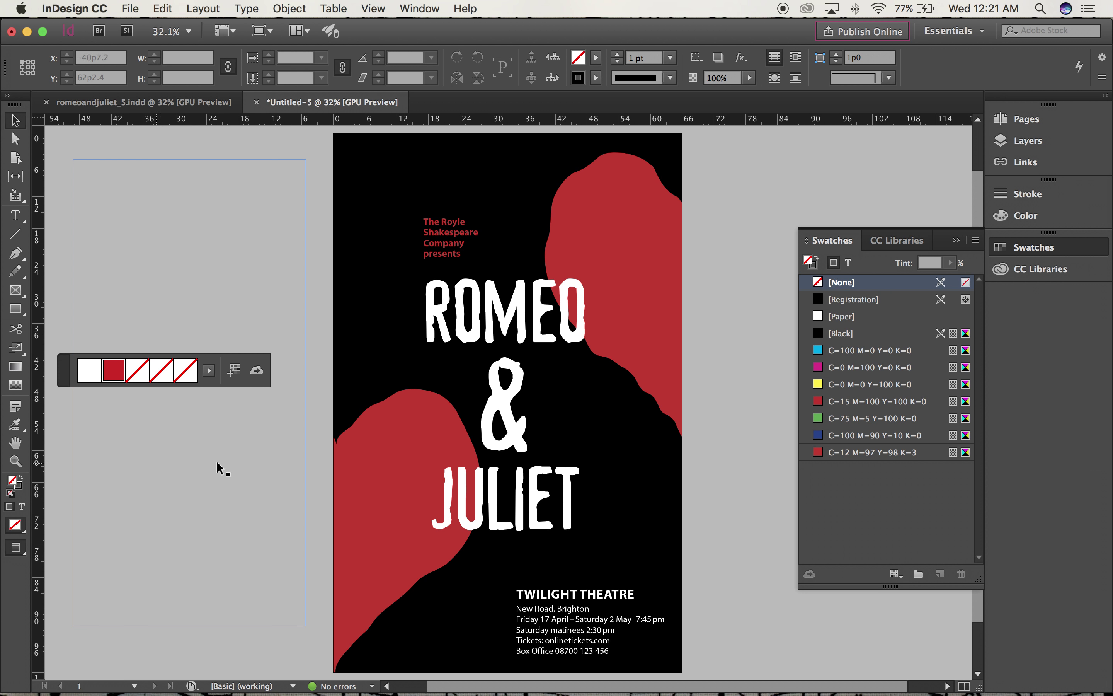
- Draw a spacer rectangle about 5p5 by 3p1 between the ampersand and "JULIET" and fill it with C=0 M=0 Y=100 K=0
click(497, 428)
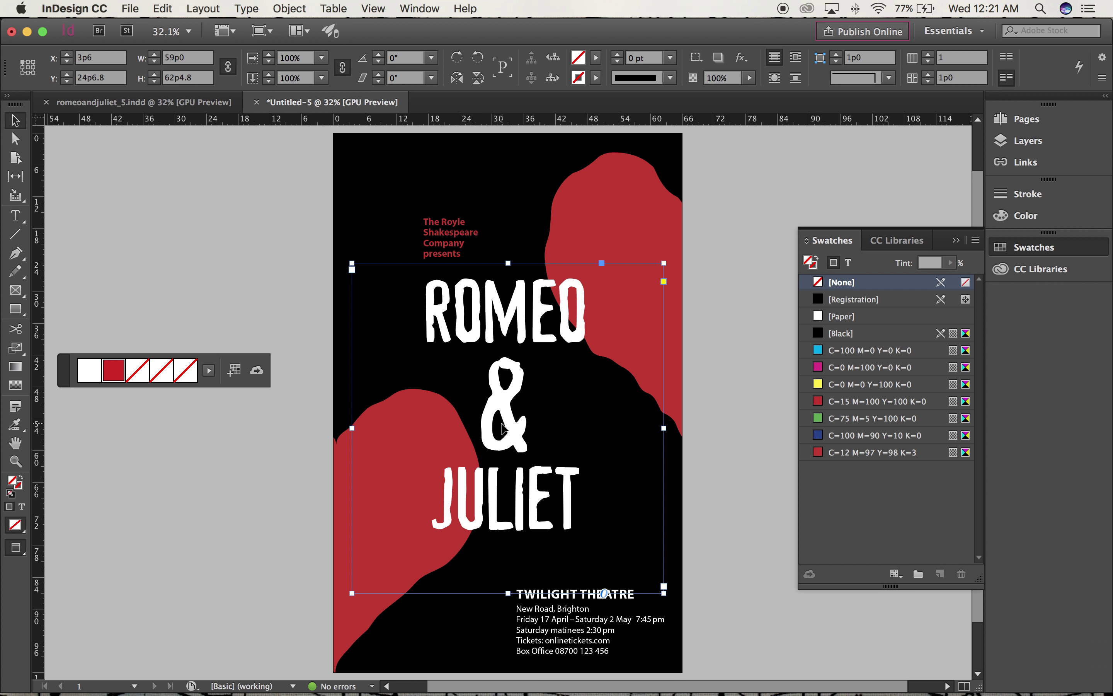
key(super+2)
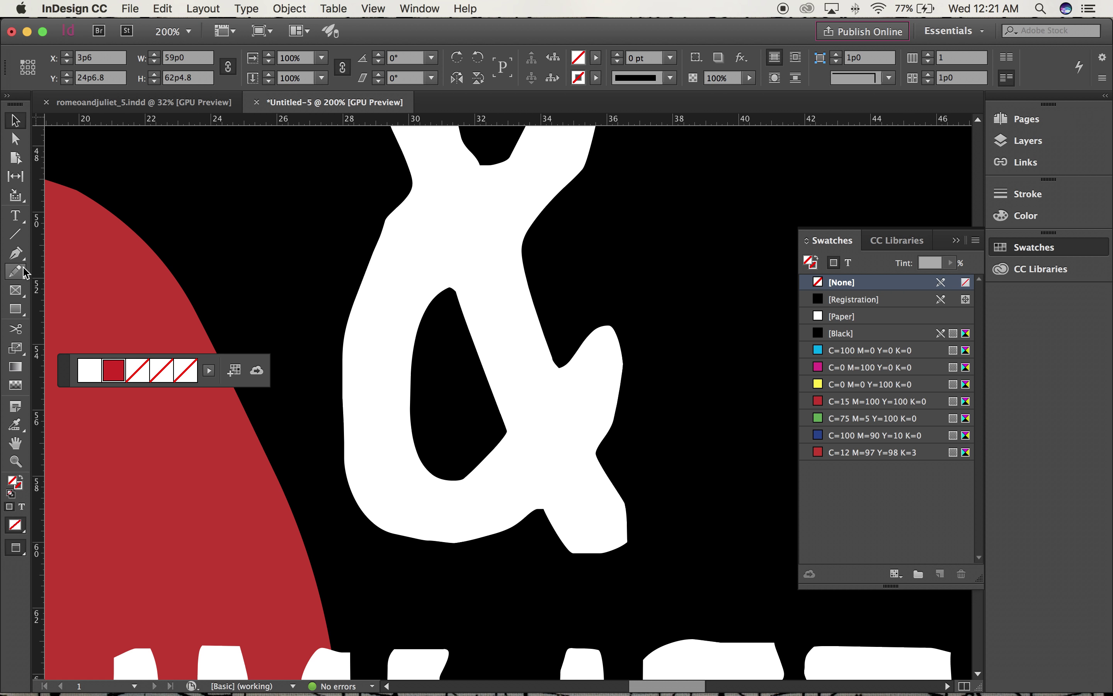
click(15, 309)
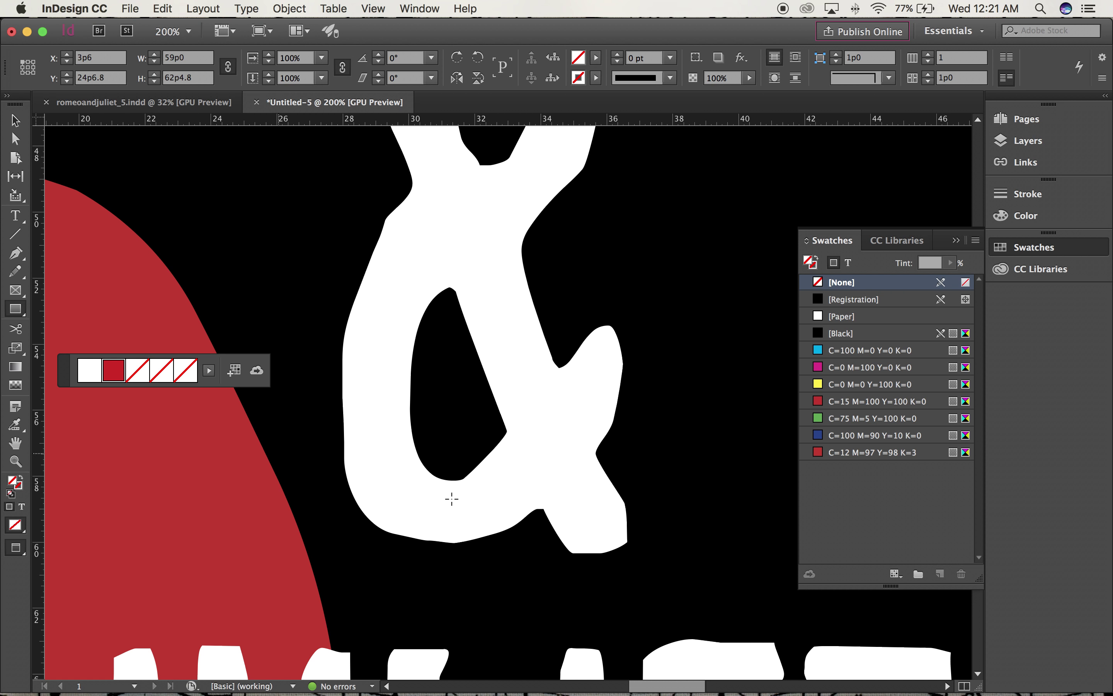
click(422, 544)
drag(423, 545, 601, 646)
click(818, 385)
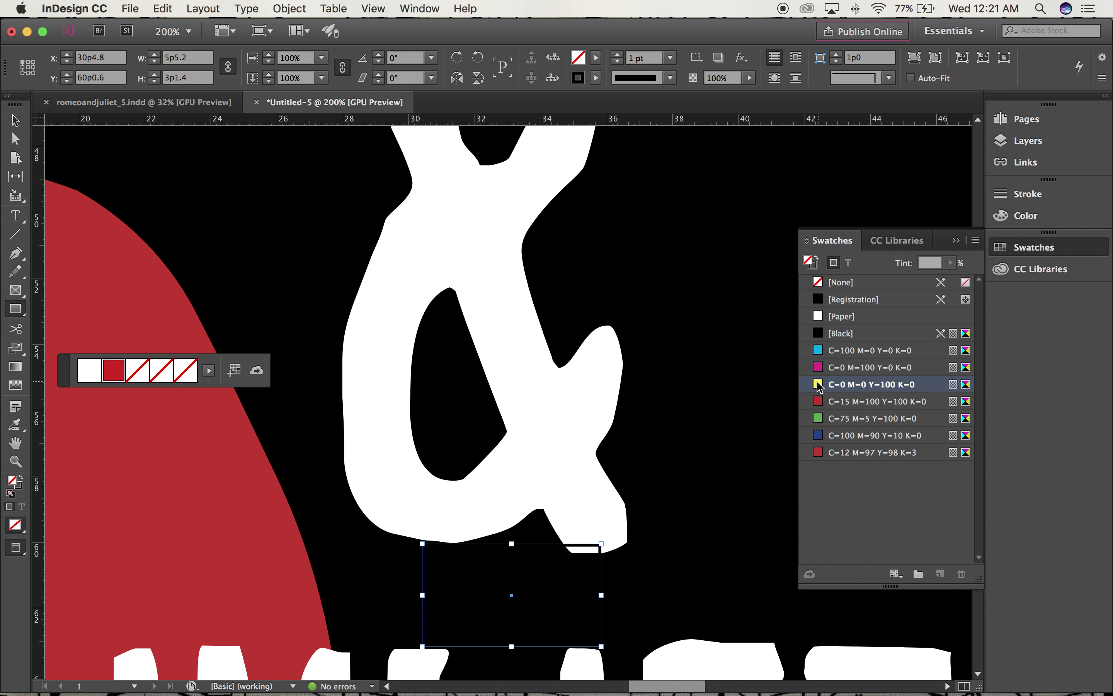
click(15, 121)
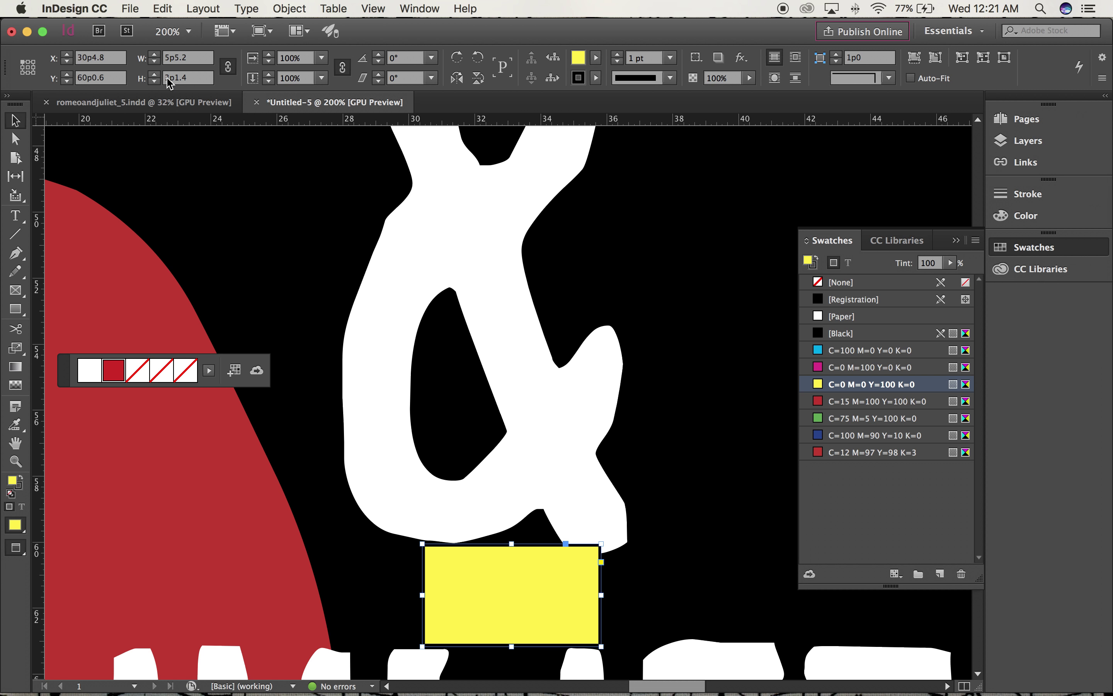
- Set the yellow spacer's height to 6p3, scaling its width proportionally
drag(170, 82, 165, 80)
text(6)
drag(175, 77, 199, 83)
text(3)
key(Return)
- Move the yellow spacer onto the top of "ROMEO", aligned with the kicker's left edge at X 17p0, Y 21p3
key(super+0)
drag(522, 471, 457, 263)
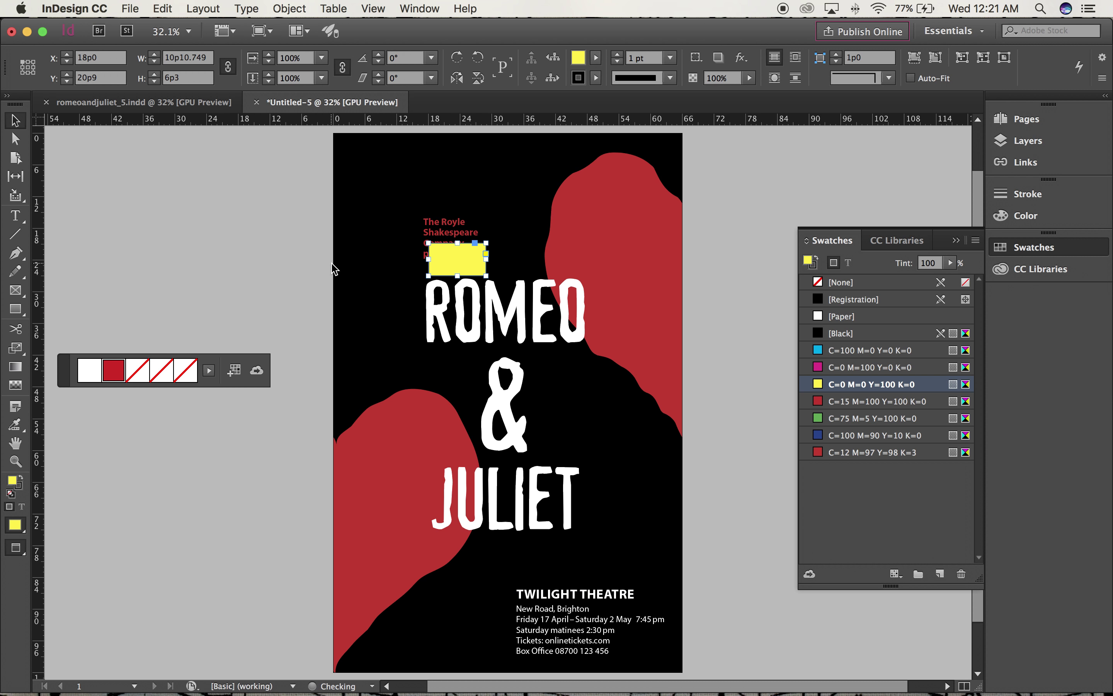
key(super+1)
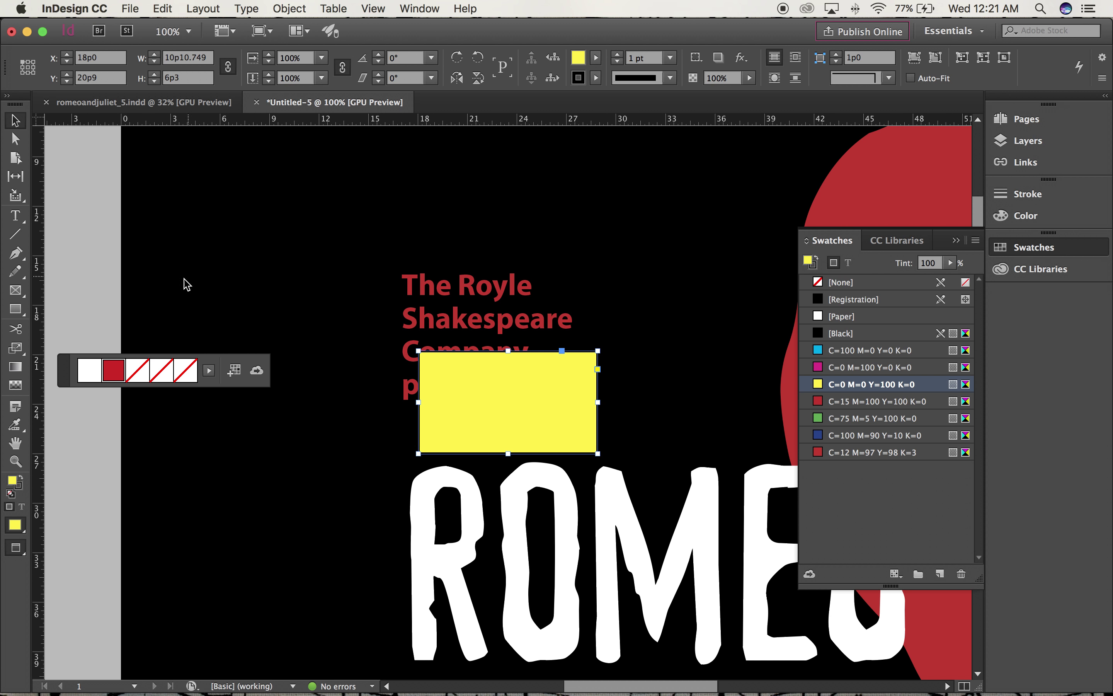
click(136, 286)
drag(474, 420, 455, 425)
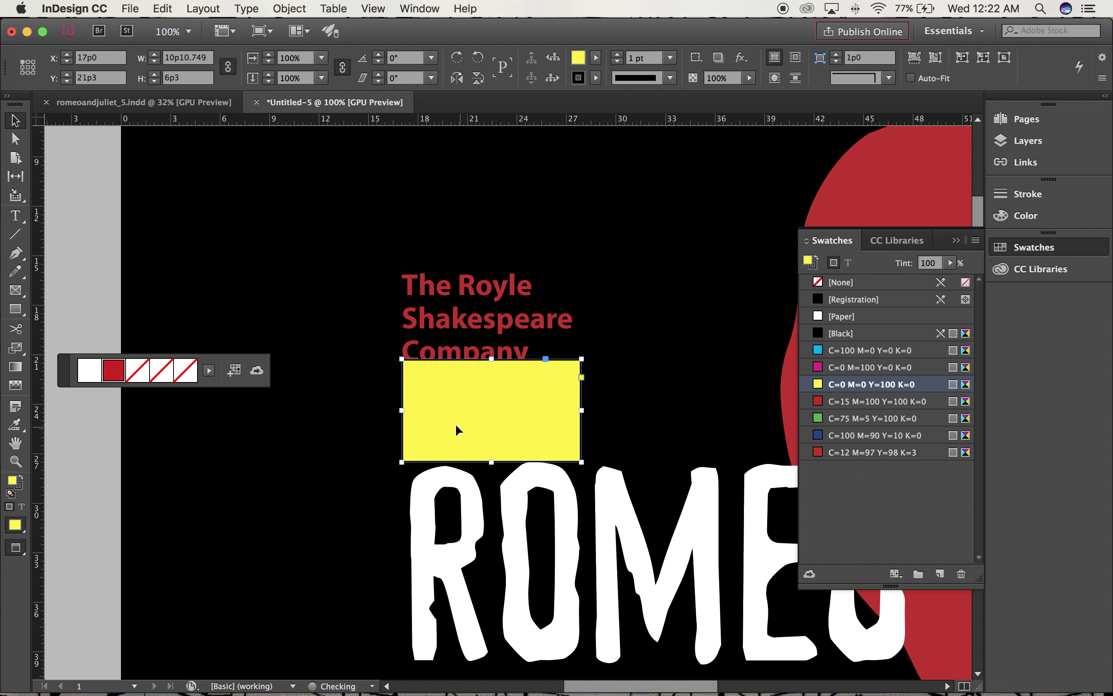
click(94, 307)
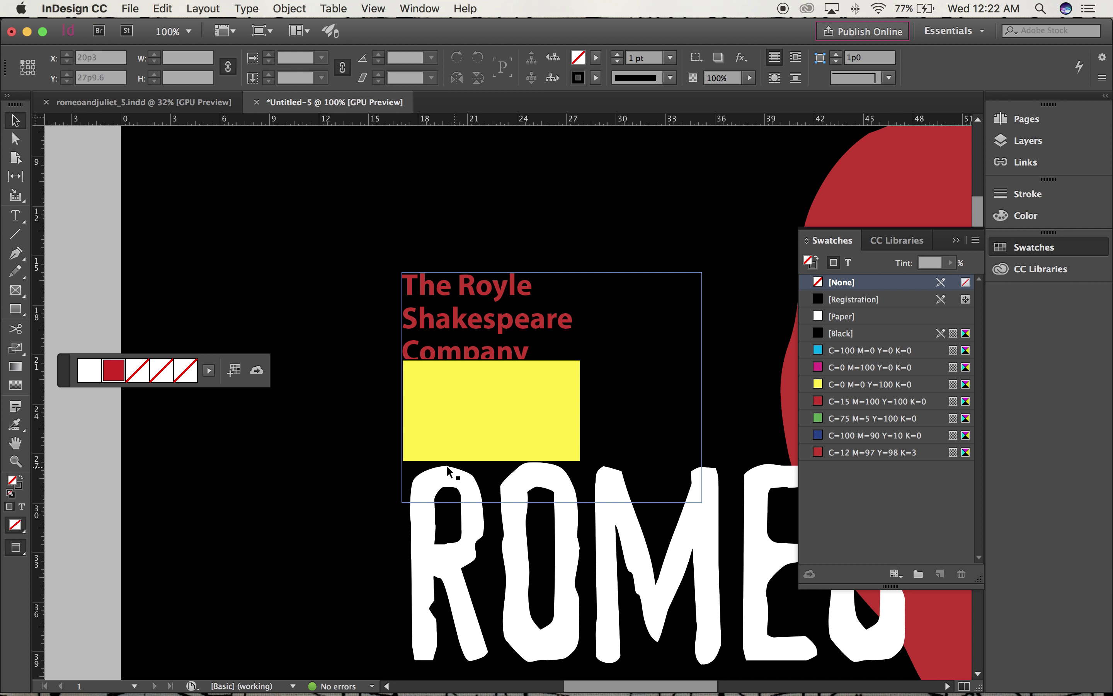
- Nudge the red kicker frame up to Y 13p9 so its last line rests on the yellow spacer
click(527, 475)
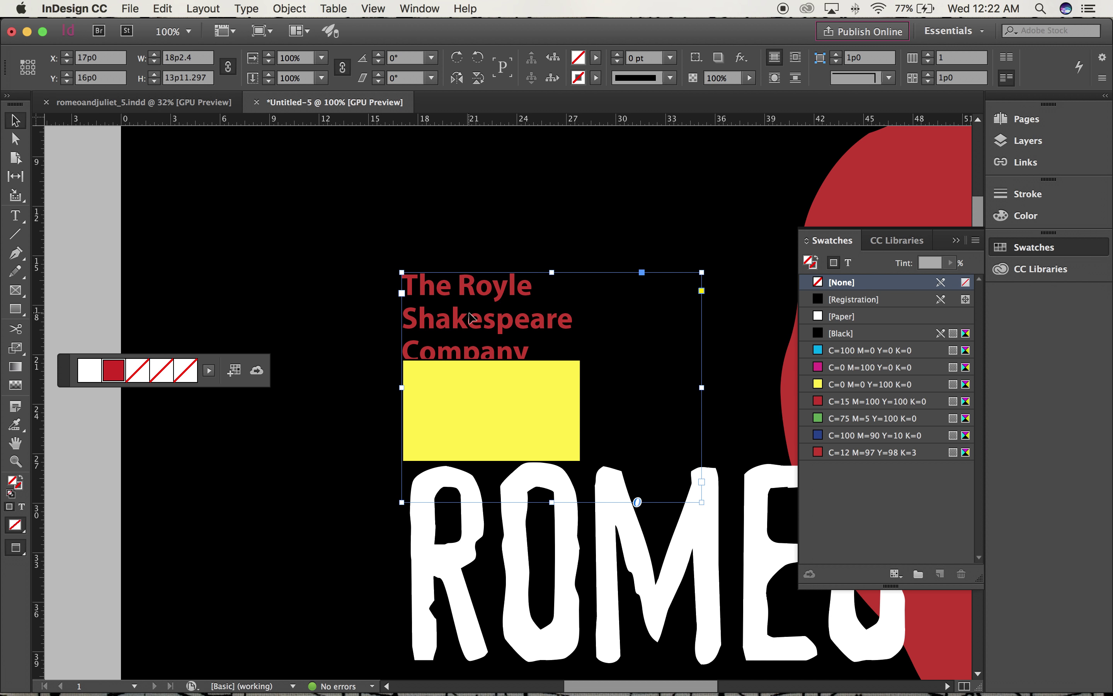
key(Up)
key(Up)
key(Up)
key(Up)
key(Up)
key(Up)
key(Up)
key(Up)
key(Up)
key(Up)
key(Up)
key(Up)
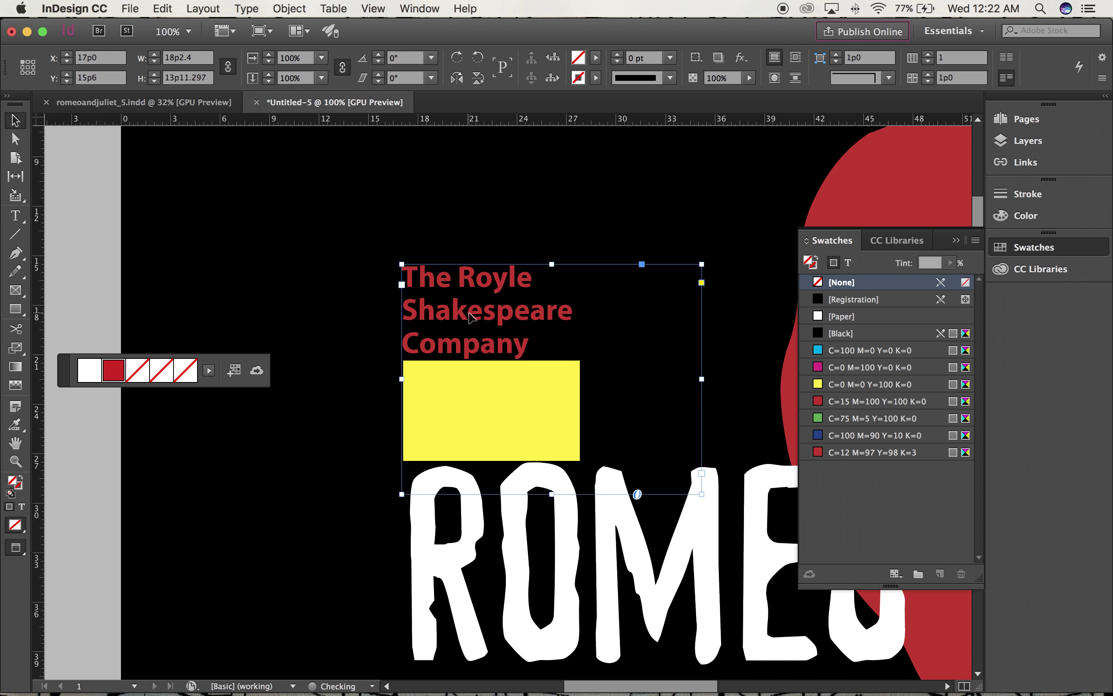
key(Up)
key(Up)
key(Up)
key(Up)
key(Up)
key(Up)
key(Up)
key(Up)
key(Up)
key(Up)
key(Up)
key(Up)
key(Up)
key(Up)
key(Up)
key(Up)
key(Up)
key(Up)
key(Up)
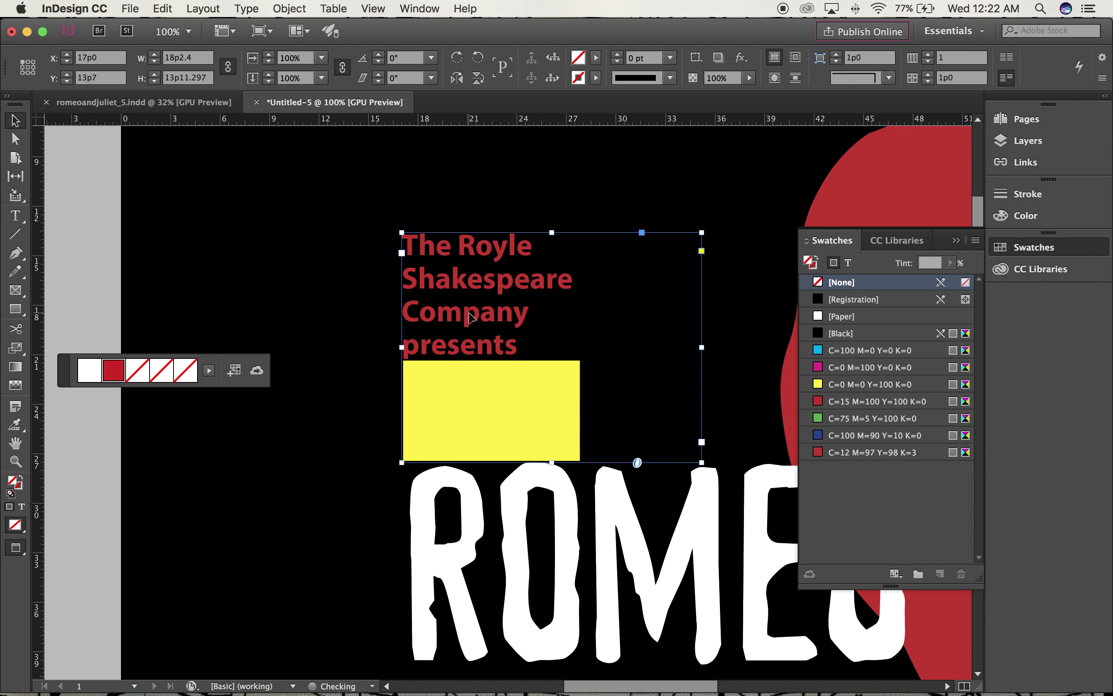
key(Down)
key(Down)
key(Down)
key(Down)
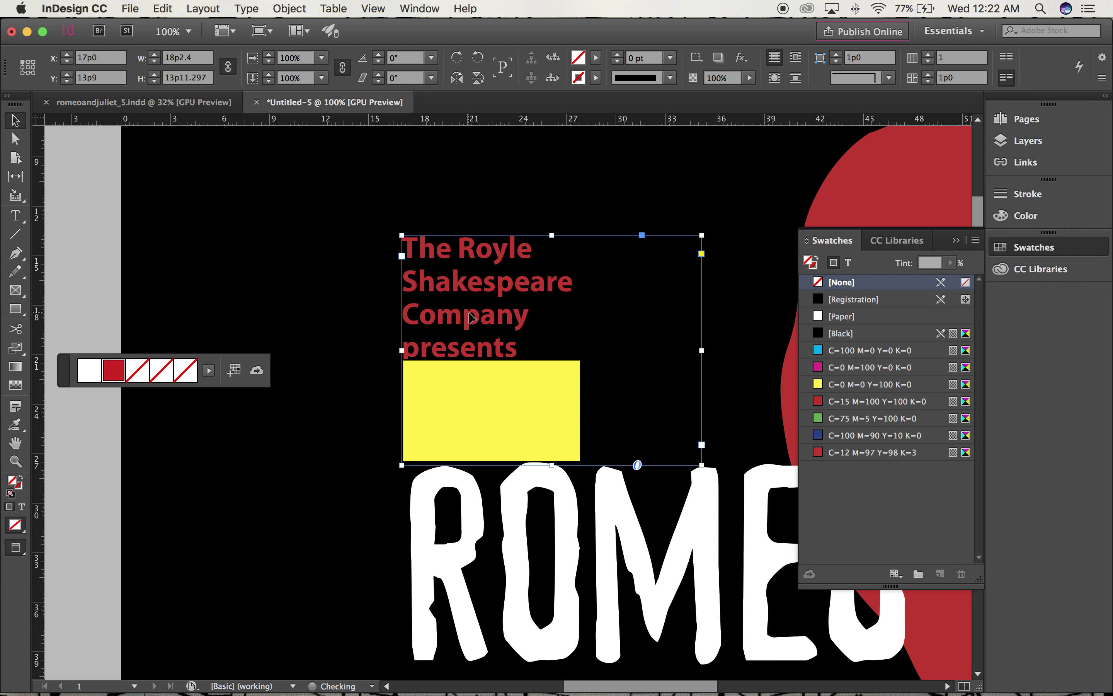
click(98, 268)
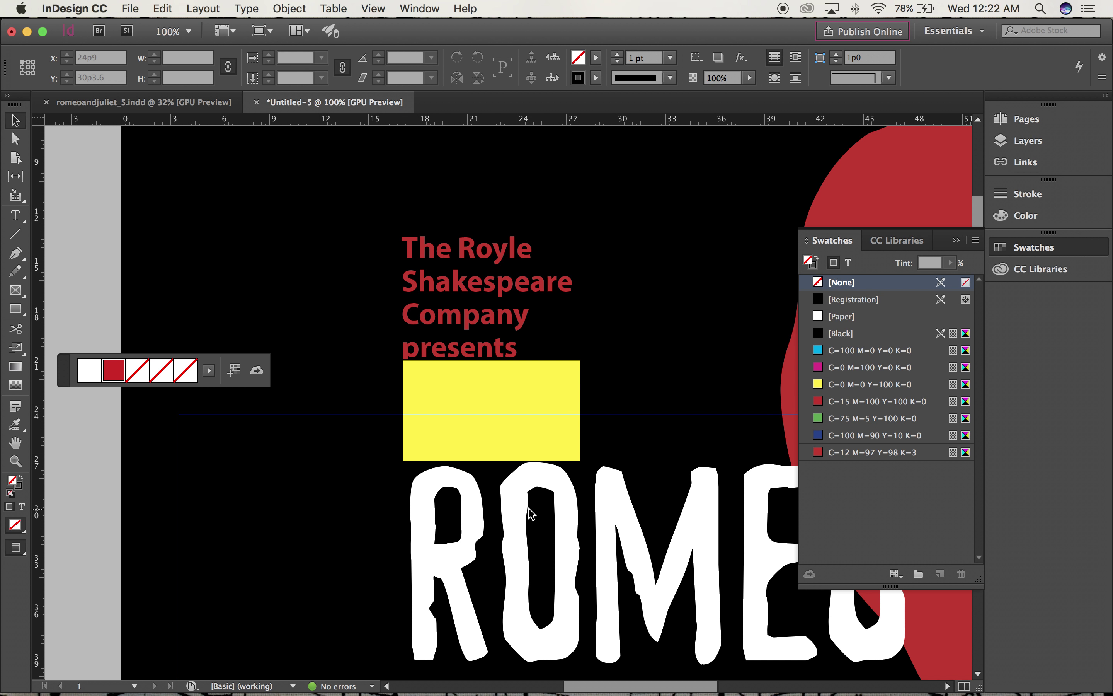
key(super+0)
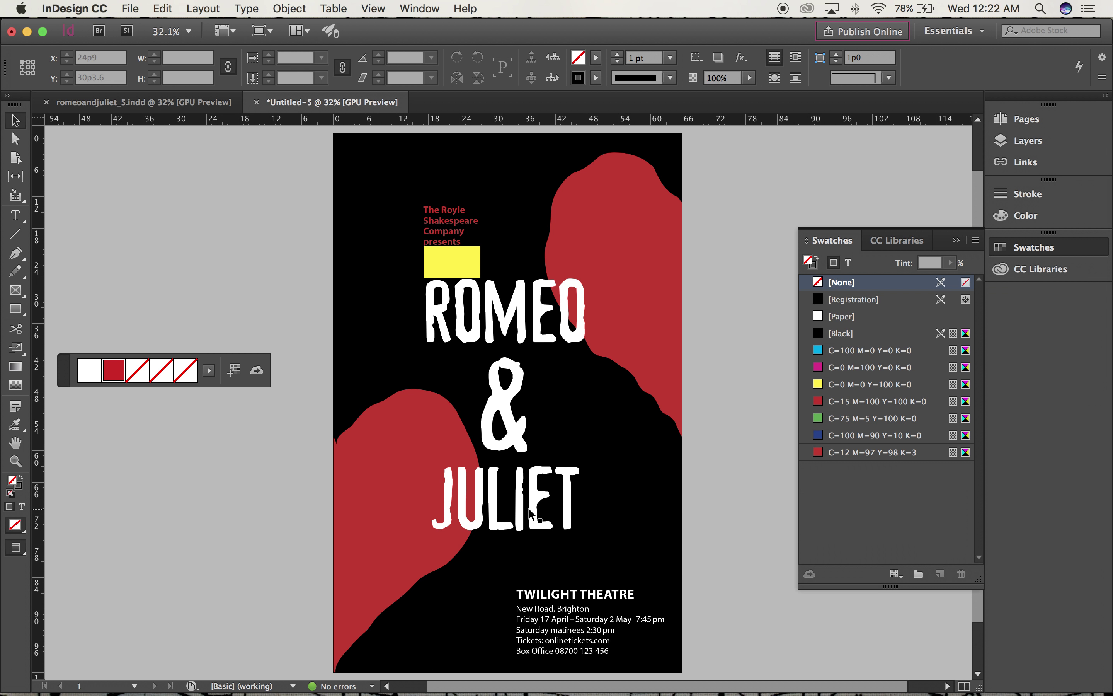
- Delete the yellow spacer rectangle between the kicker and "ROMEO"
click(454, 262)
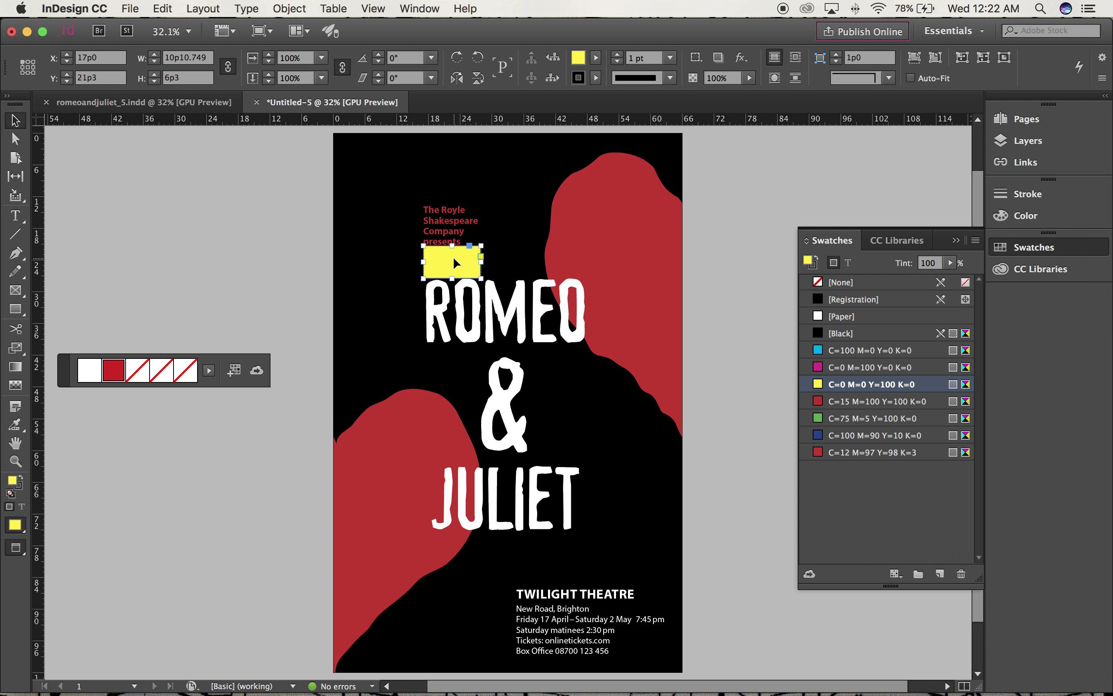
key(BackSpace)
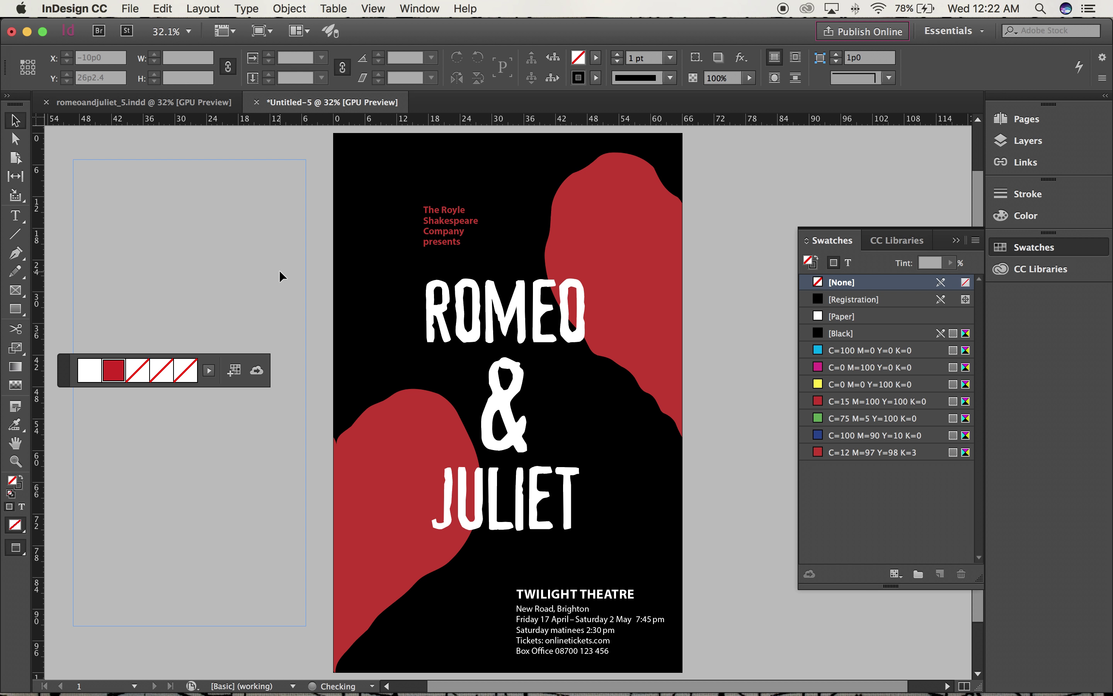
- Add a vertical guide at the left edge of "ROMEO" and align the red kicker frame to it at X 17p6
click(279, 270)
key(w)
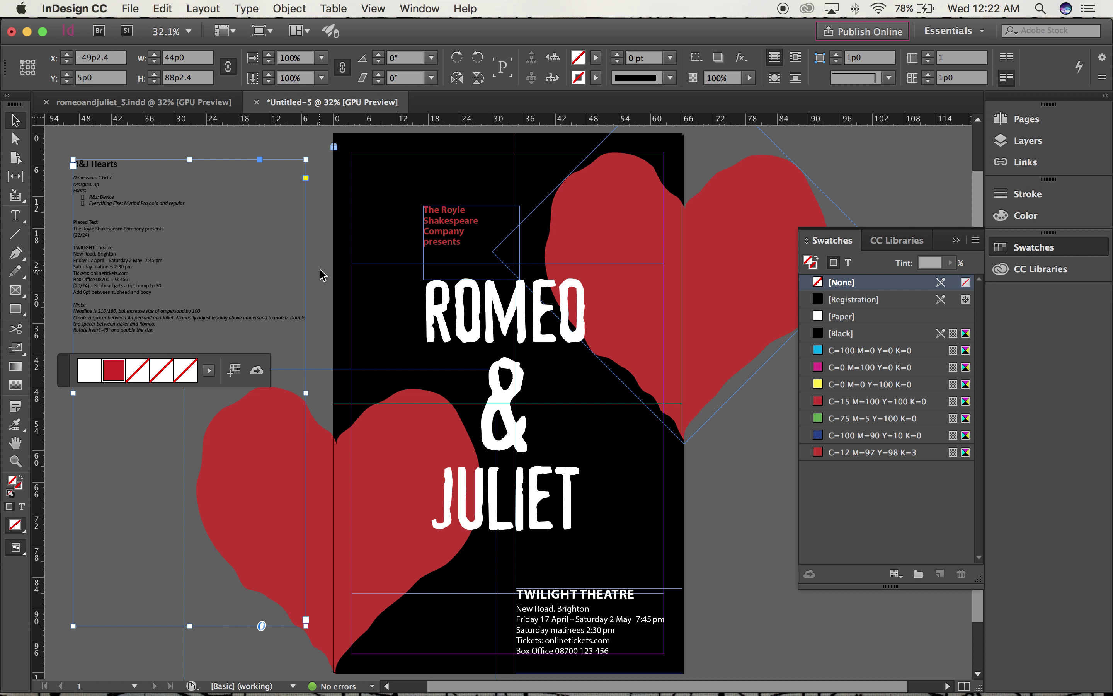
drag(38, 317, 427, 324)
click(441, 232)
drag(441, 232, 445, 232)
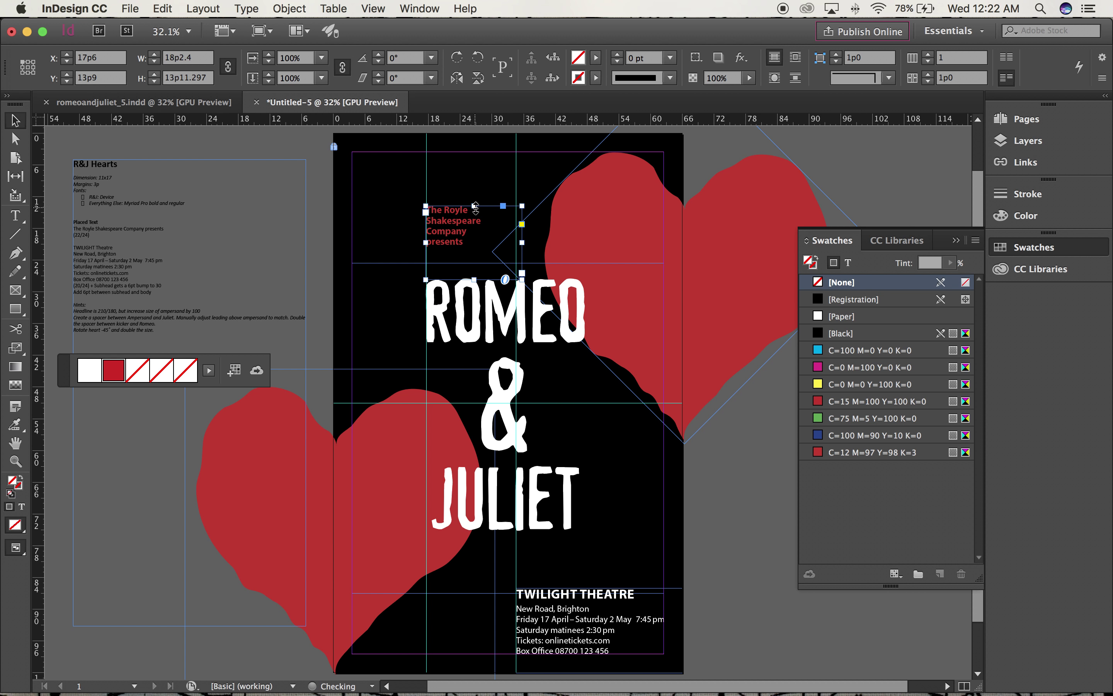
click(844, 166)
key(w)
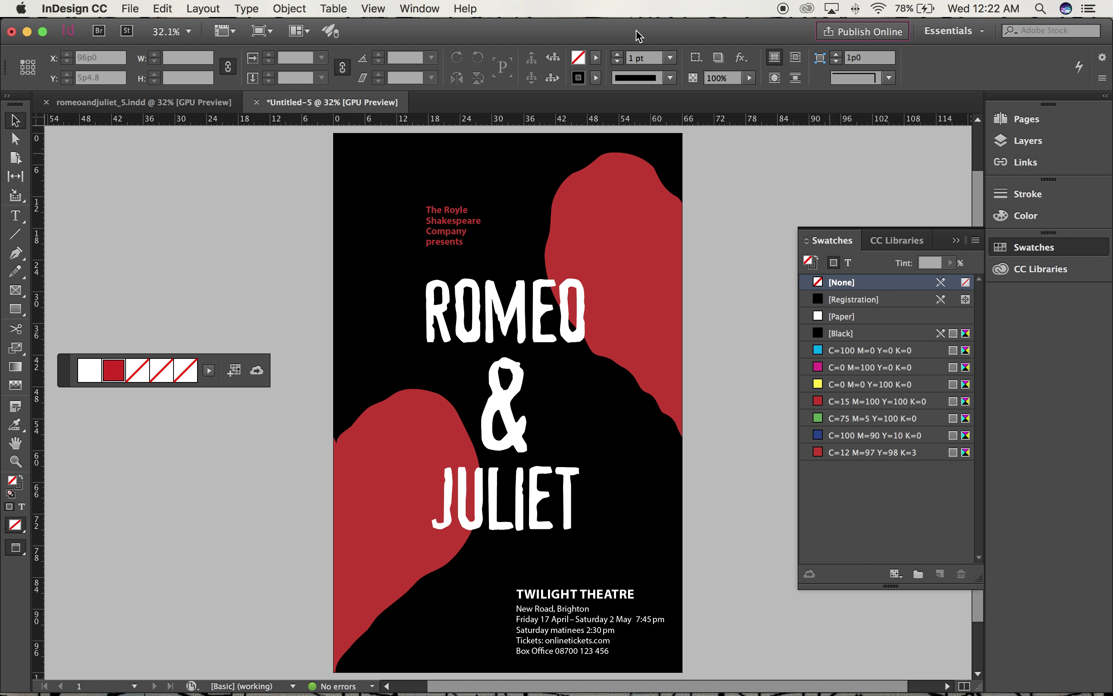
- Save the poster to the Desktop as an InDesign CC 2017 document, named "Romeo_" followed by the designer's name
click(130, 10)
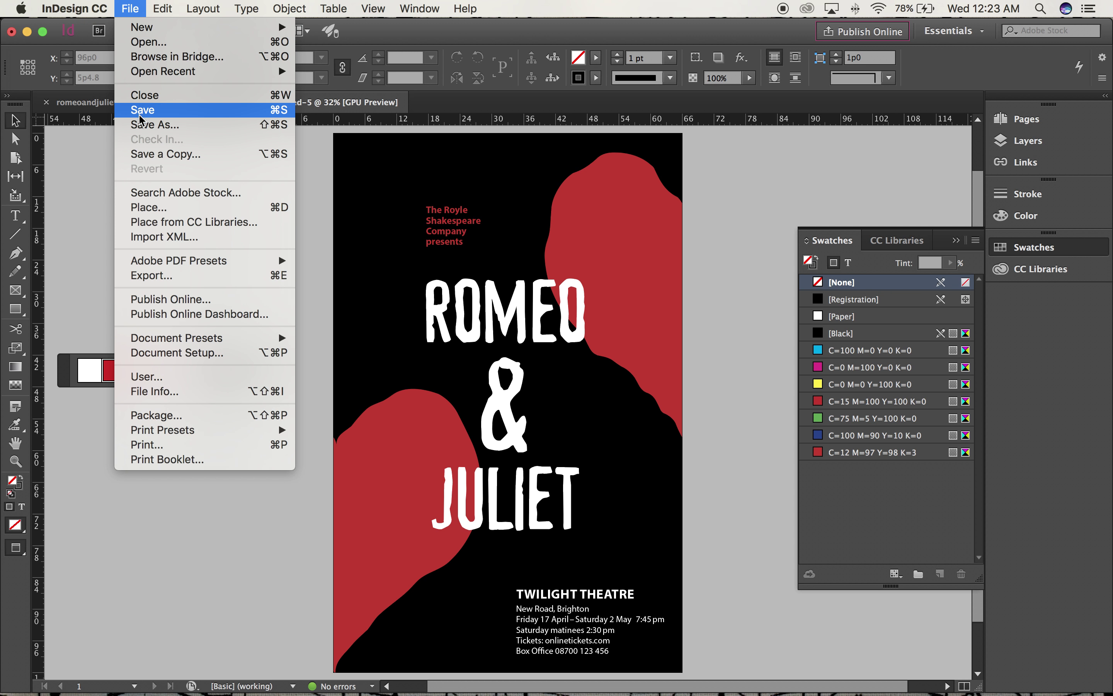
click(138, 127)
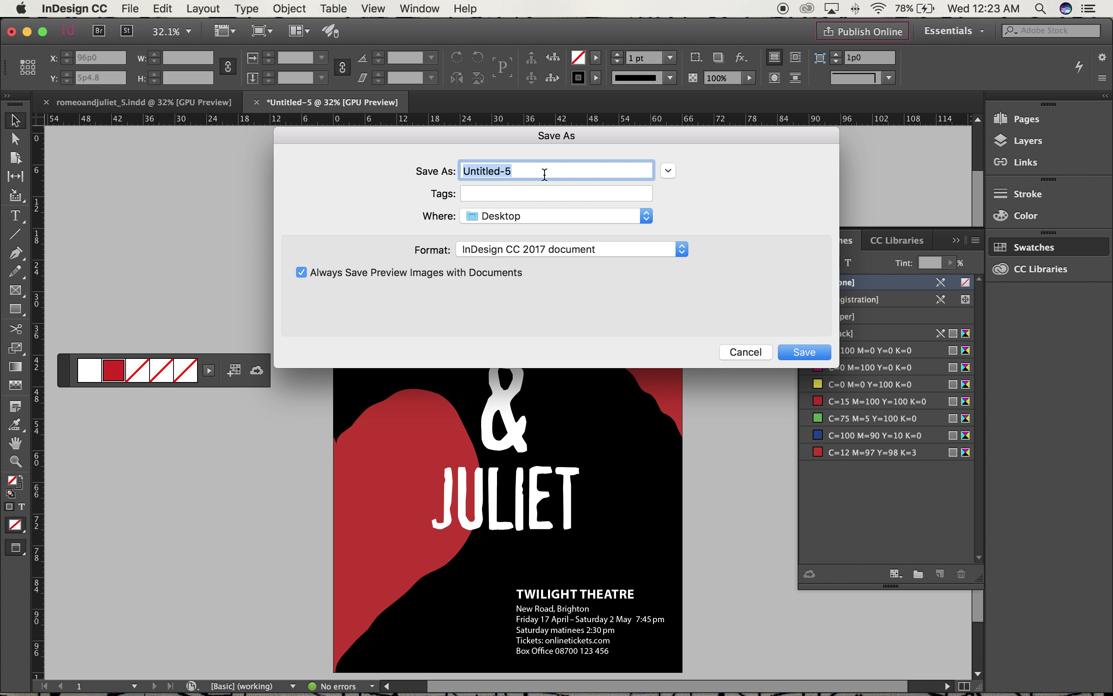
text(Romeo_curtis)
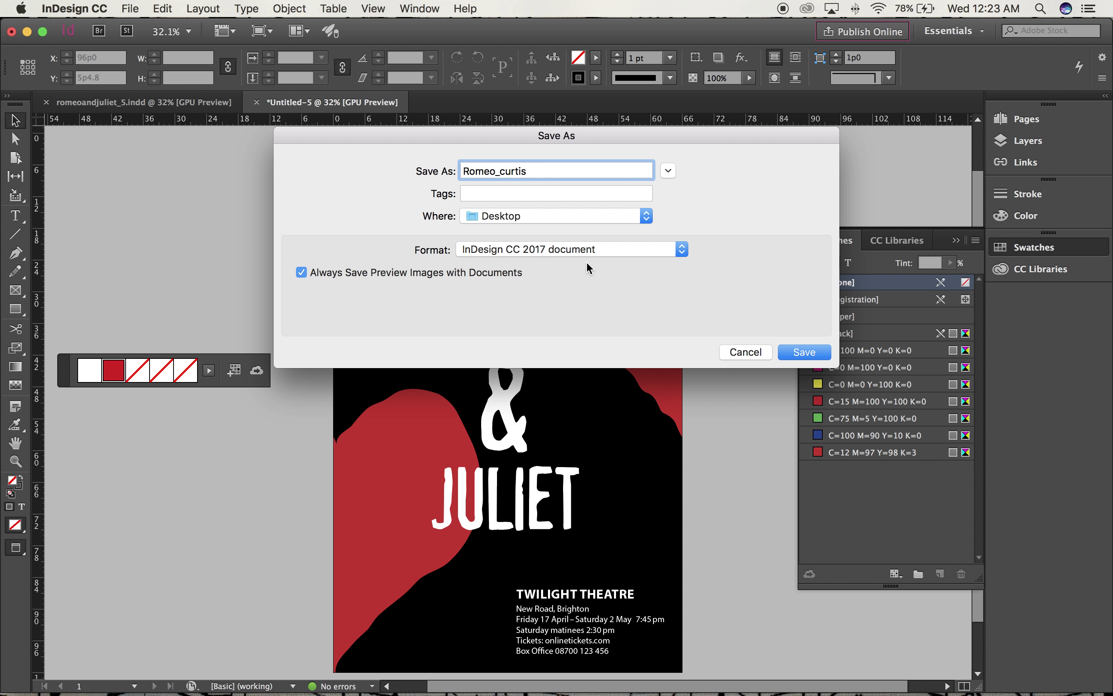
click(799, 352)
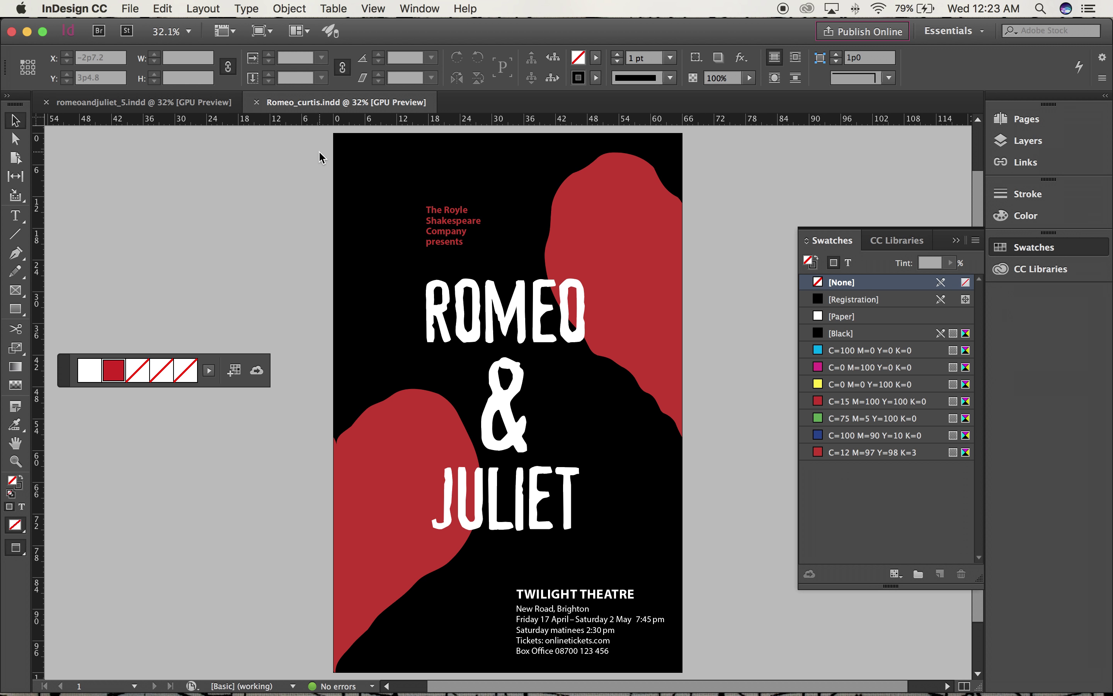
- Export the poster to the Desktop as Adobe PDF (Print) with the [High Quality Print] preset
click(130, 8)
click(163, 276)
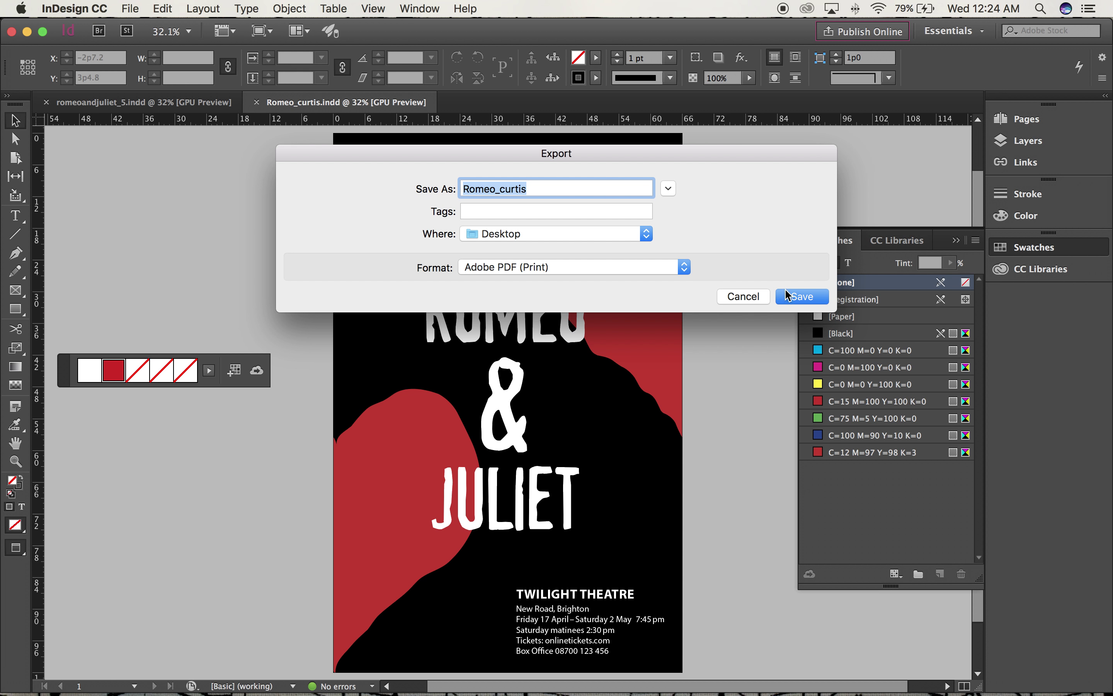
click(801, 296)
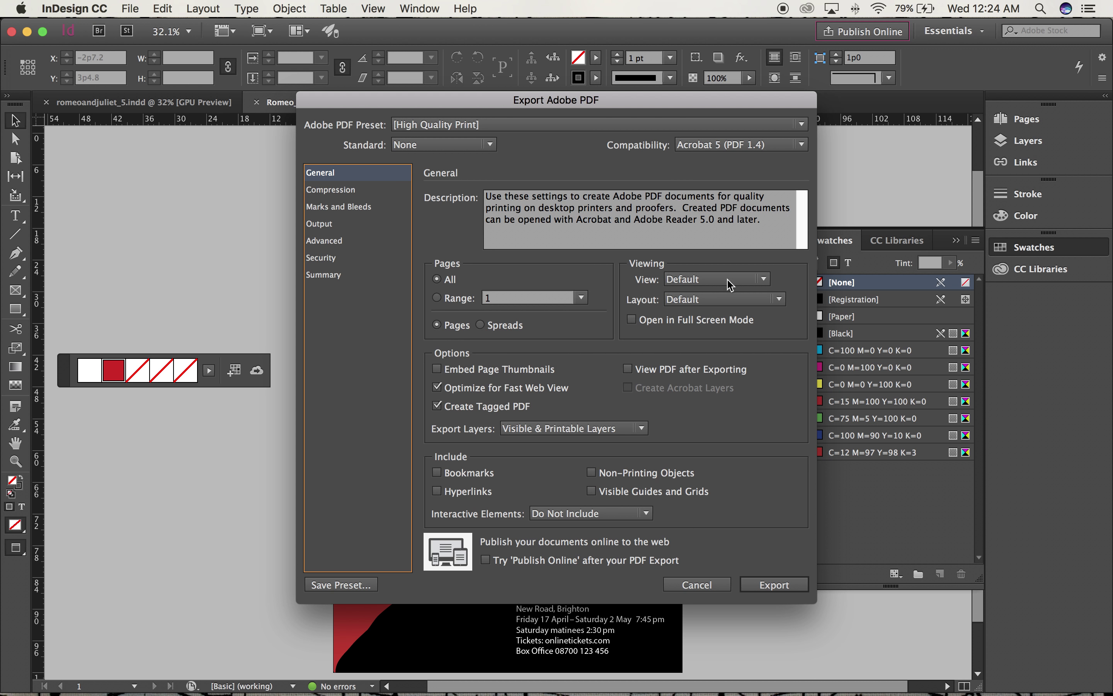
click(441, 129)
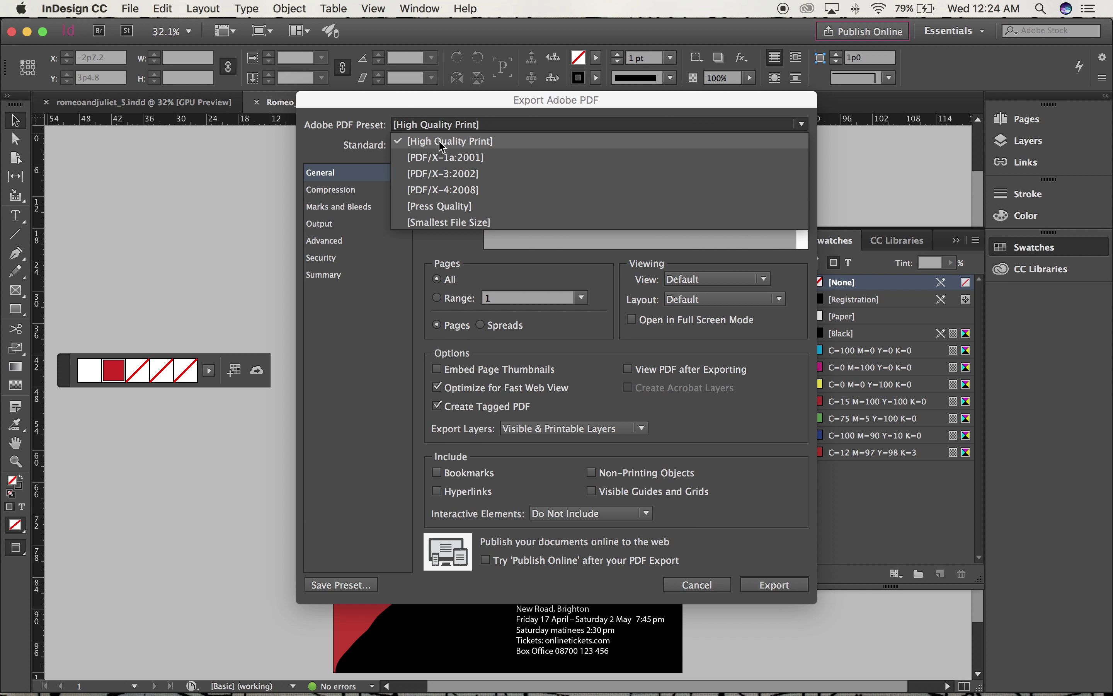
click(442, 143)
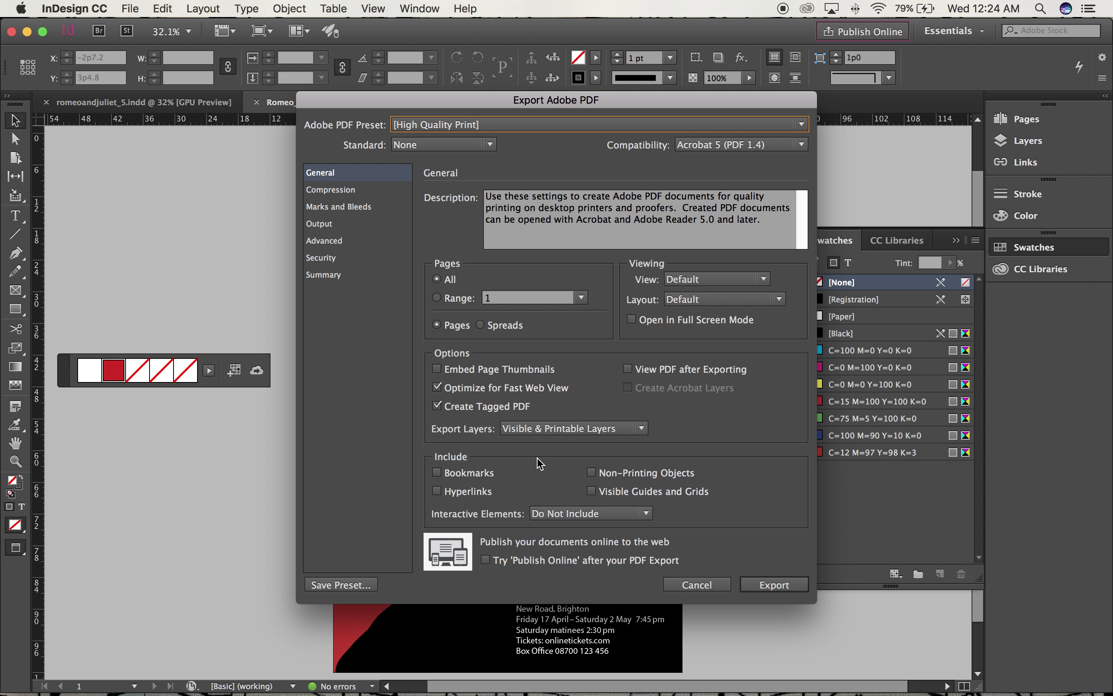
click(768, 585)
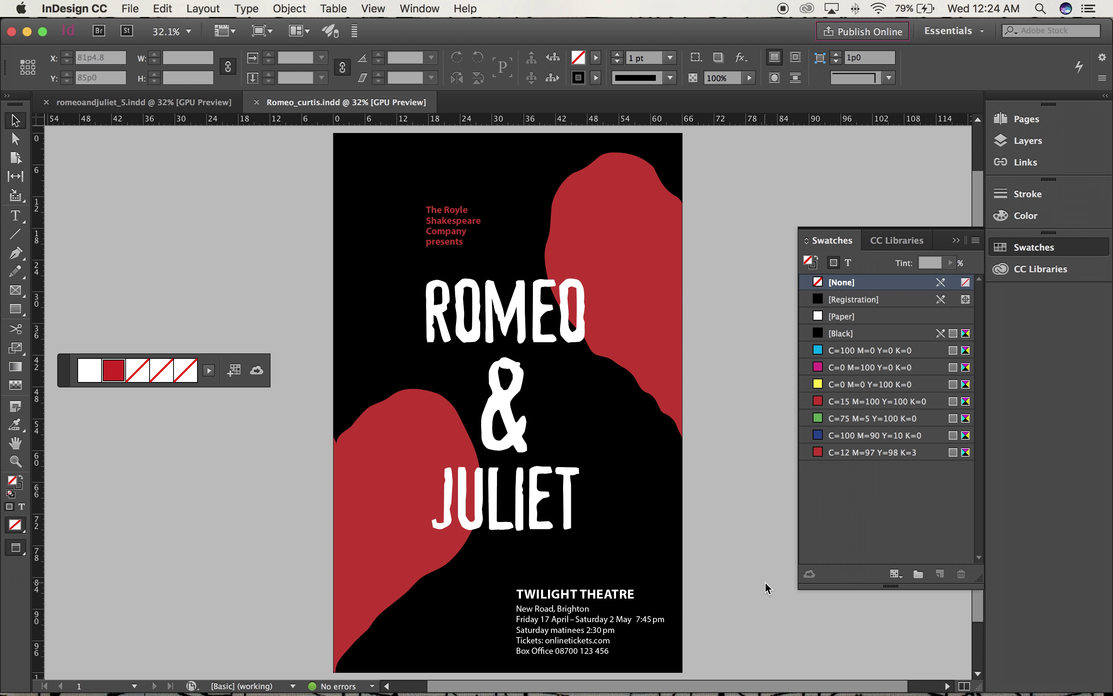
- Export the poster to the Desktop as a JPEG at Maximum quality, 72 ppi, in RGB
click(130, 8)
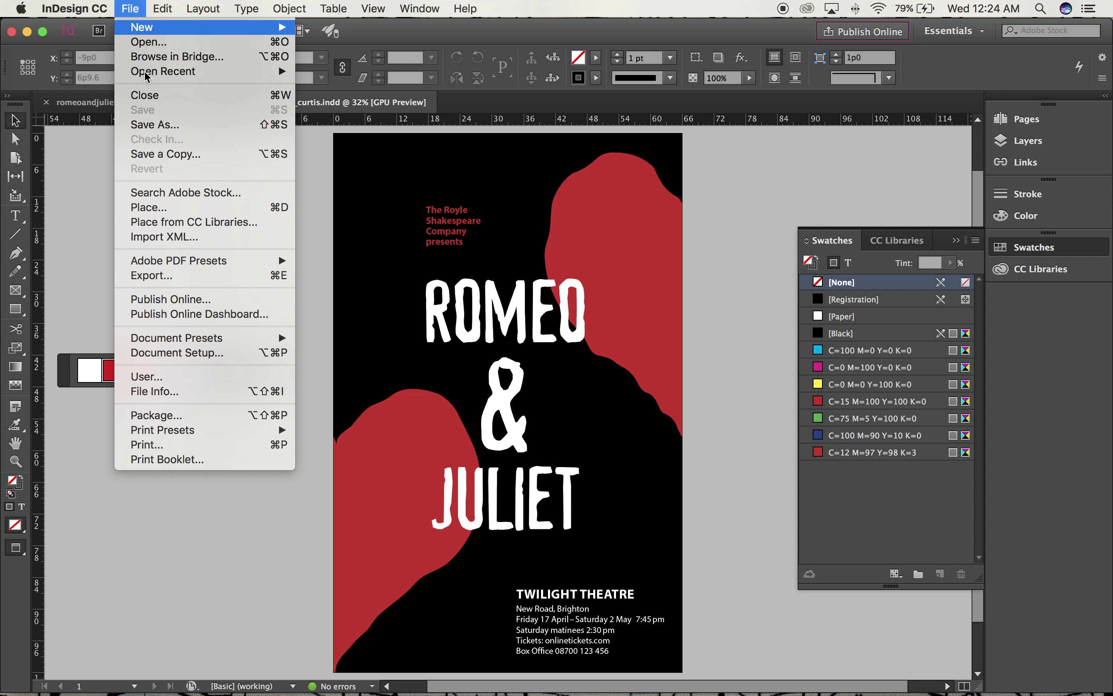
click(196, 276)
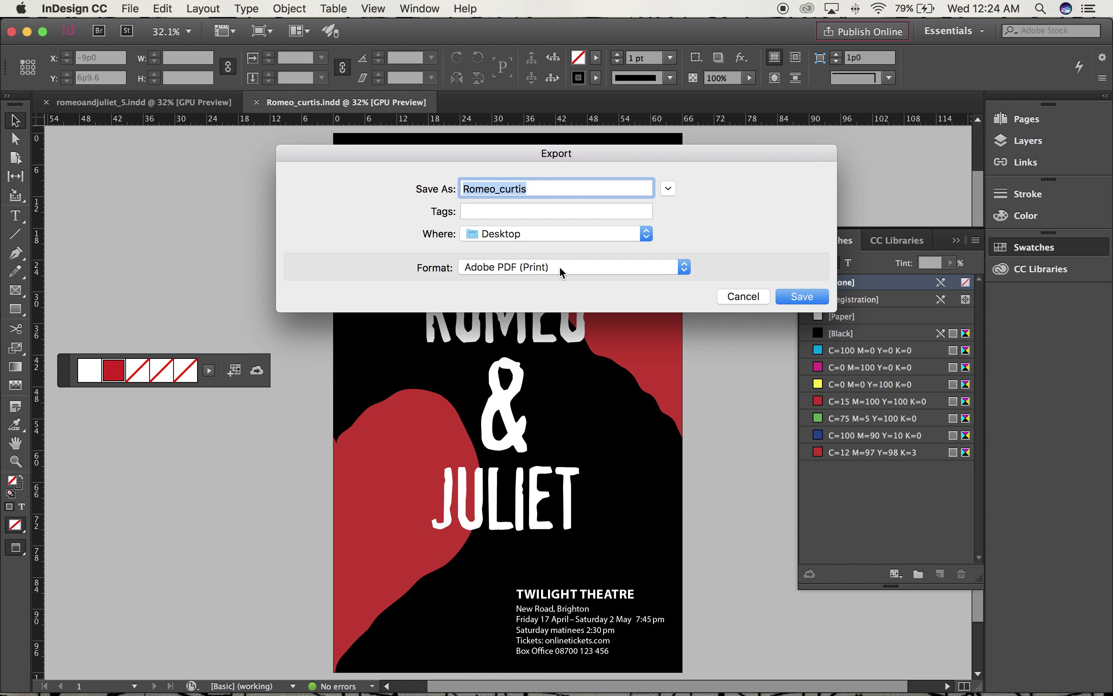
click(559, 270)
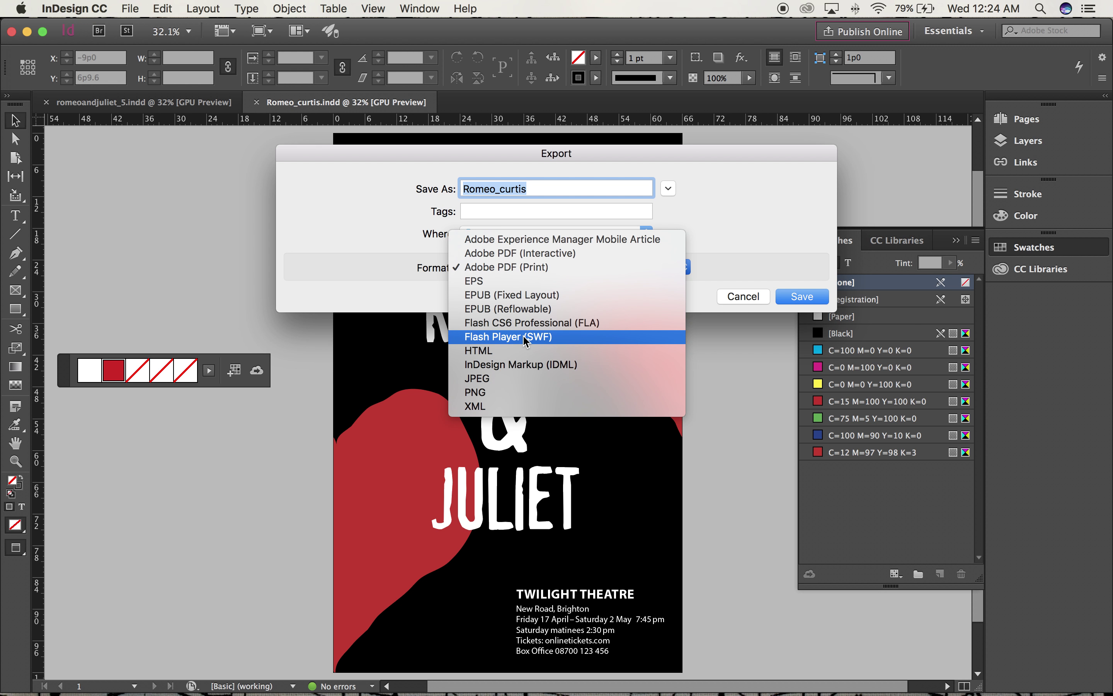
click(514, 378)
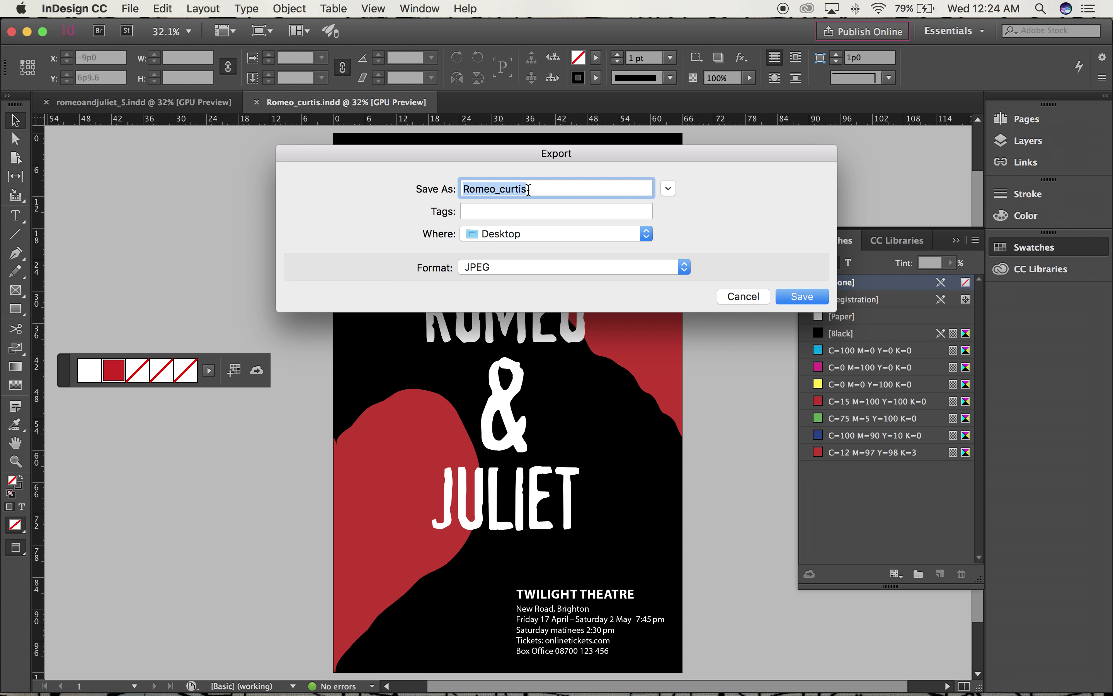
click(785, 298)
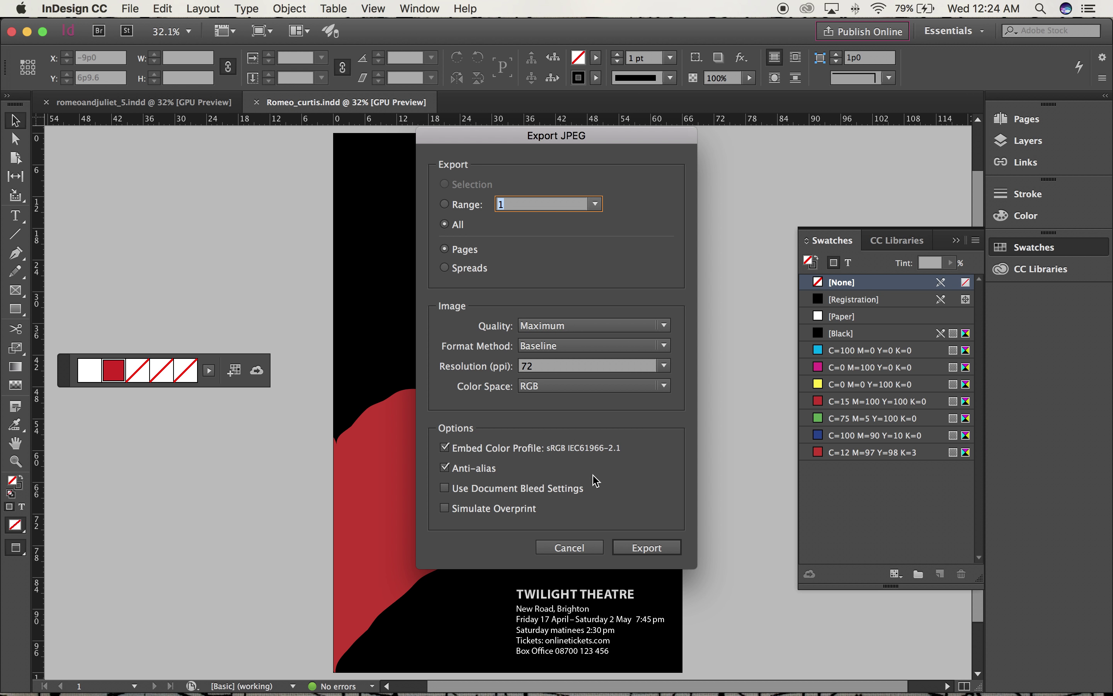
click(632, 549)
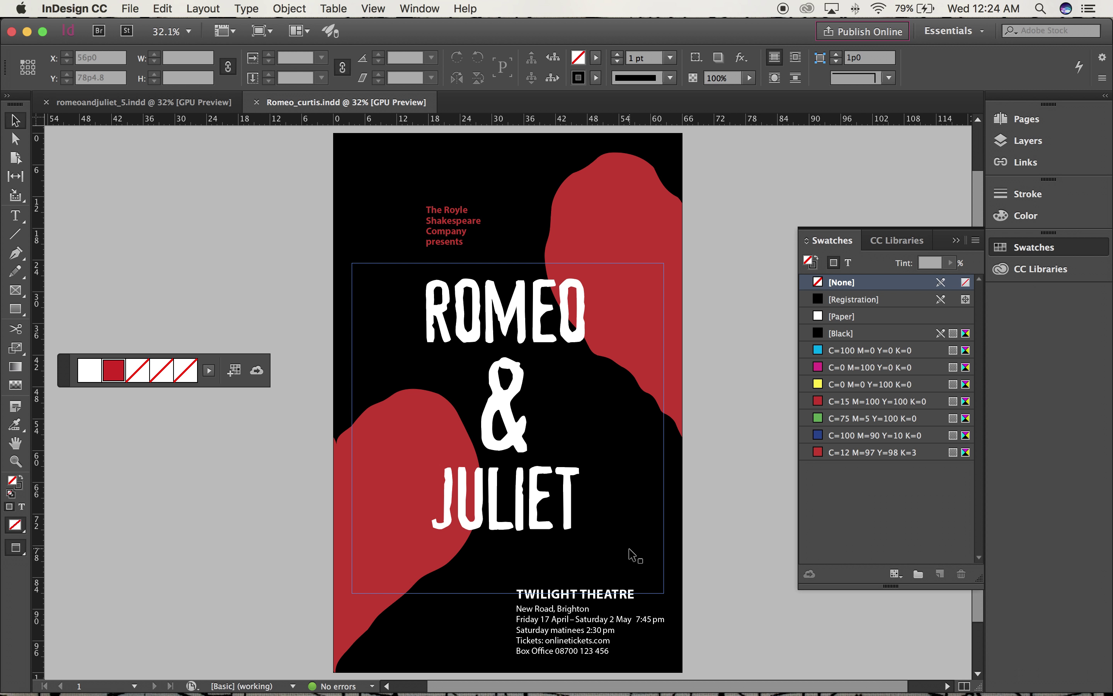
- Package the document, keeping Instructions.txt as the printing instructions file with the contact details left blank
click(131, 8)
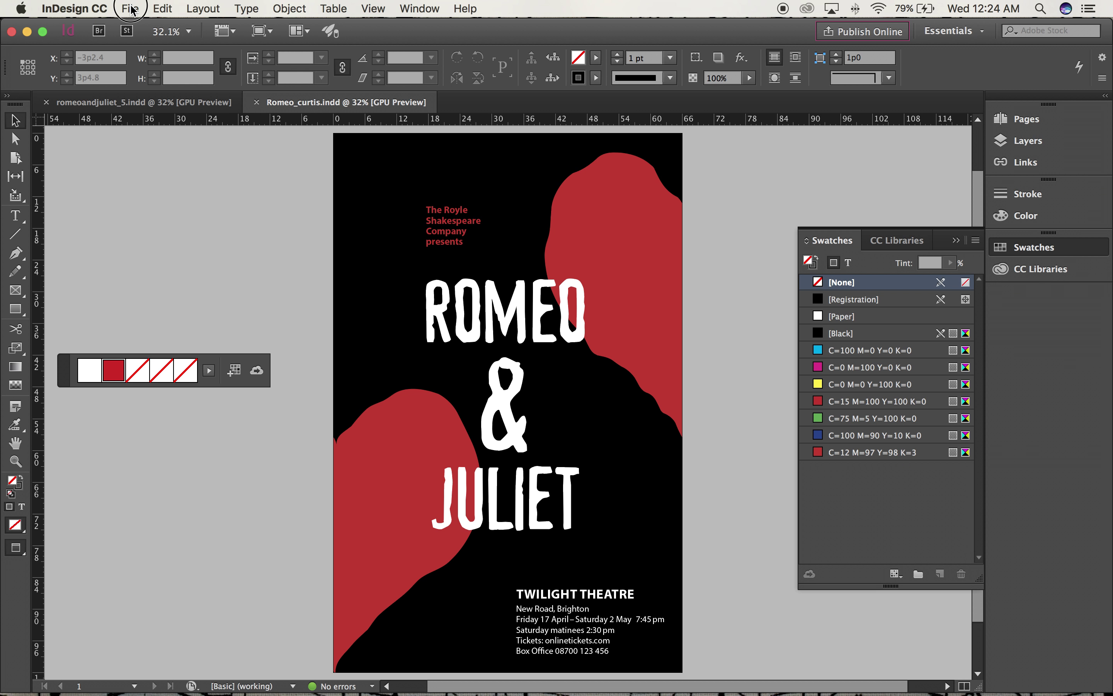
click(156, 417)
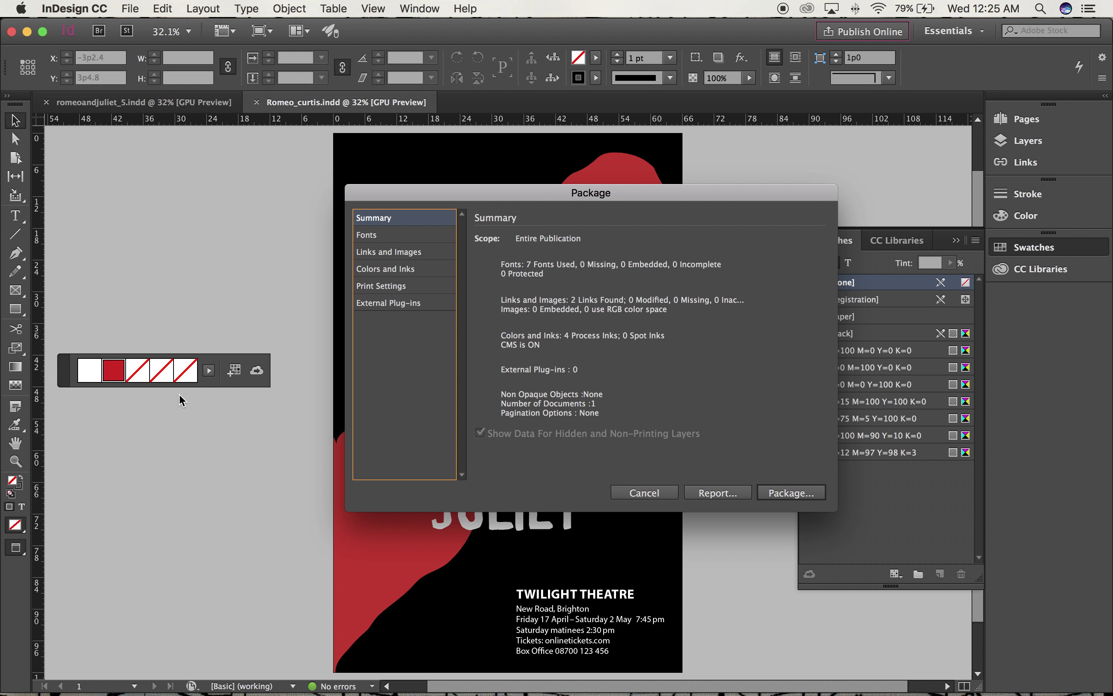
click(767, 492)
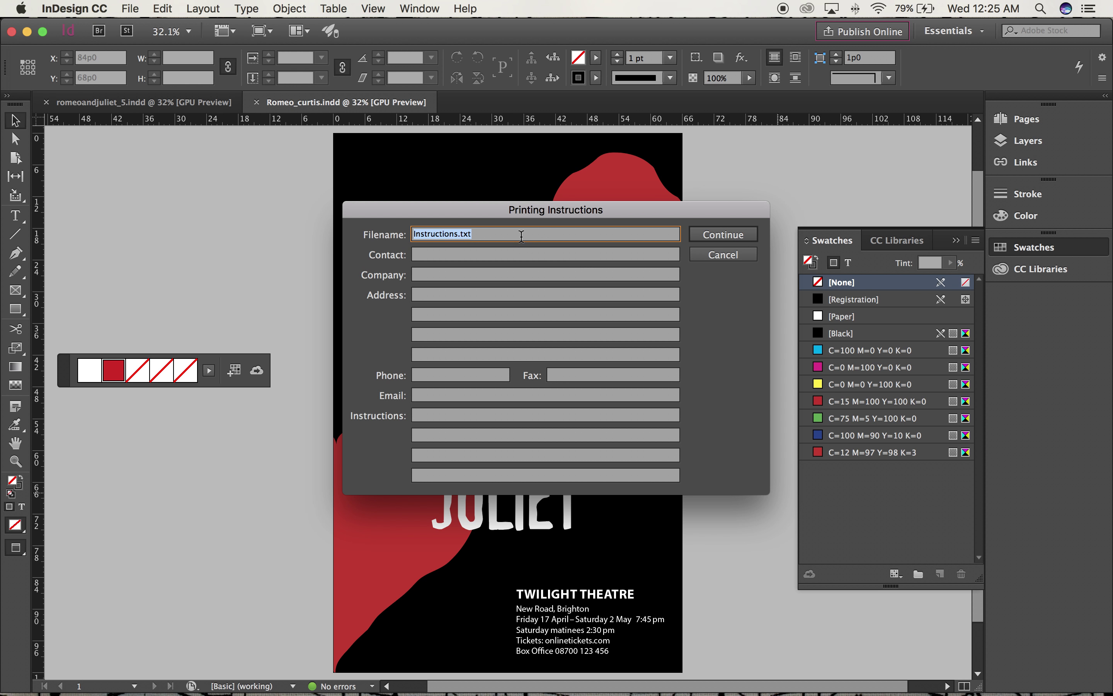
click(707, 244)
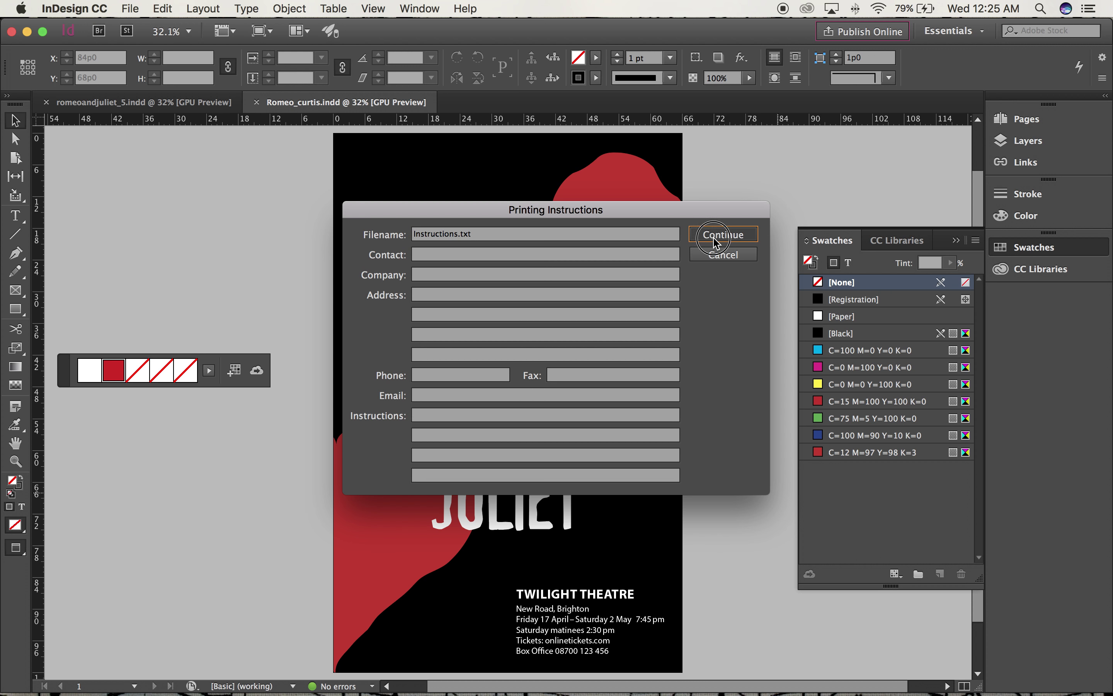